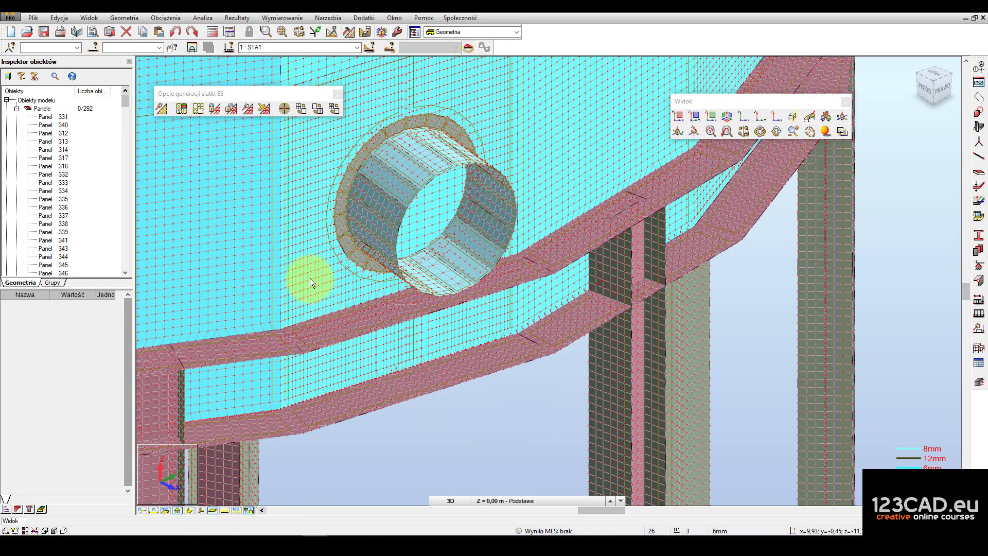
# - Examine the finite element mesh around the pipe opening, selecting each of the two adjoining wall panels in turn
pyautogui.scroll(1, 311, 281)
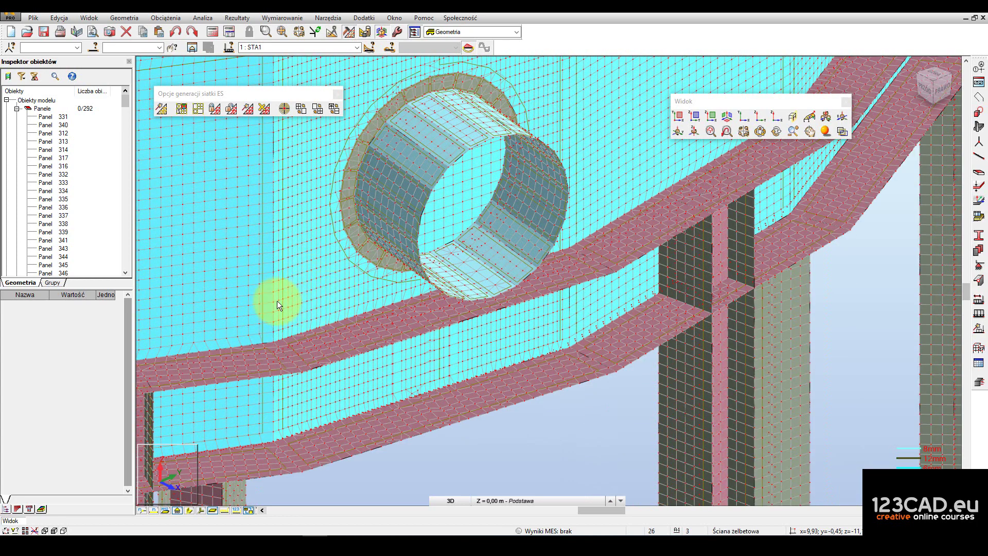
pyautogui.scroll(-2, 338, 366)
pyautogui.moveTo(420, 367); pyautogui.dragTo(472, 419, button='middle')
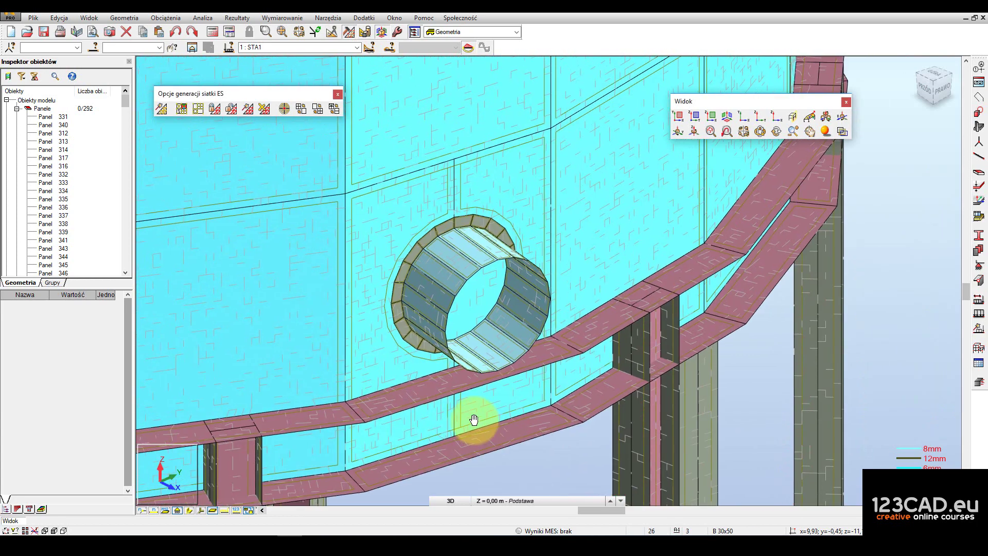
pyautogui.scroll(3, 350, 187)
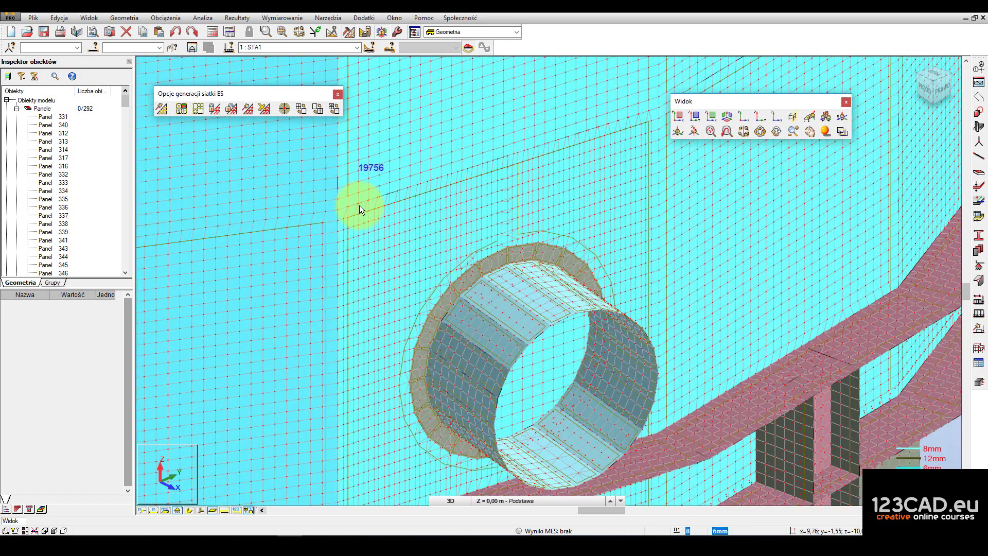
pyautogui.click(350, 225)
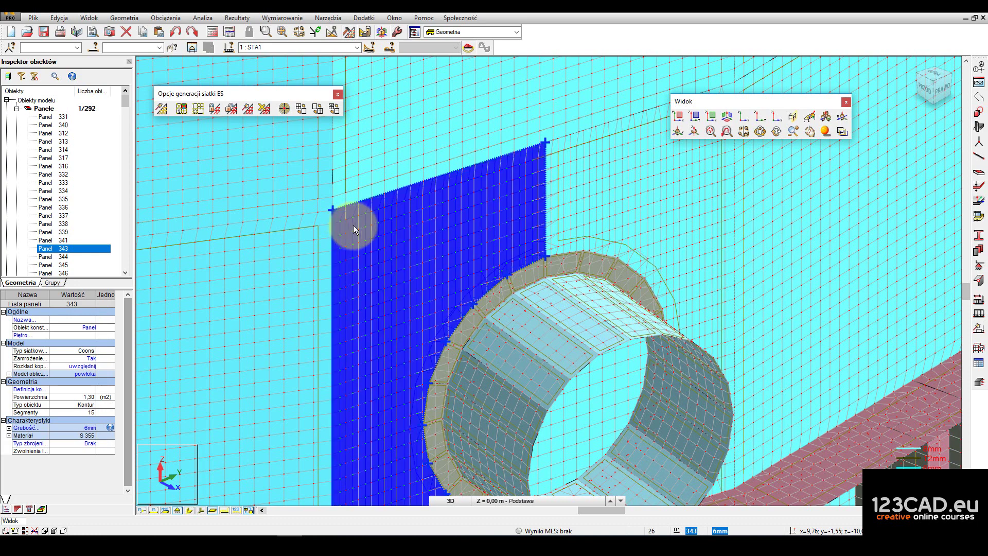
pyautogui.click(621, 140)
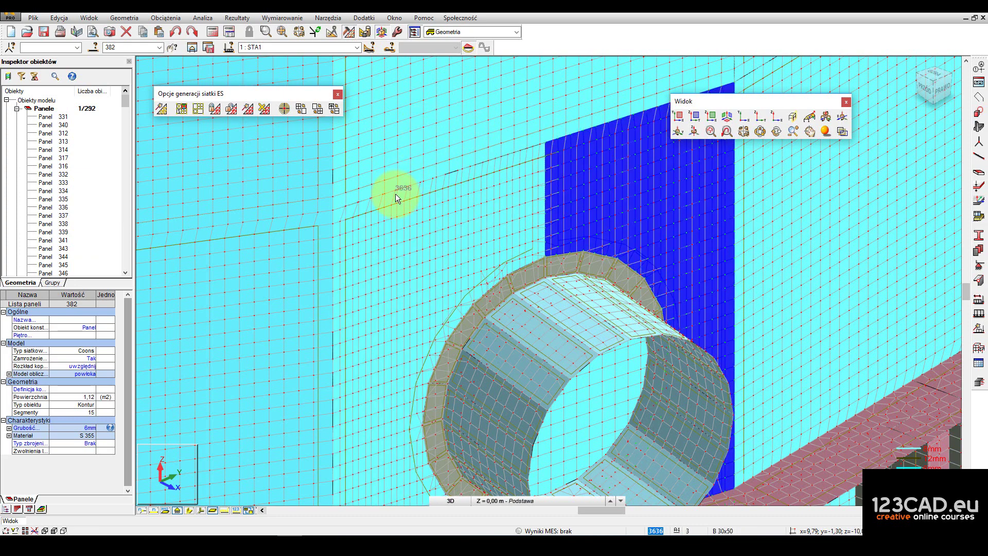
pyautogui.click(529, 153)
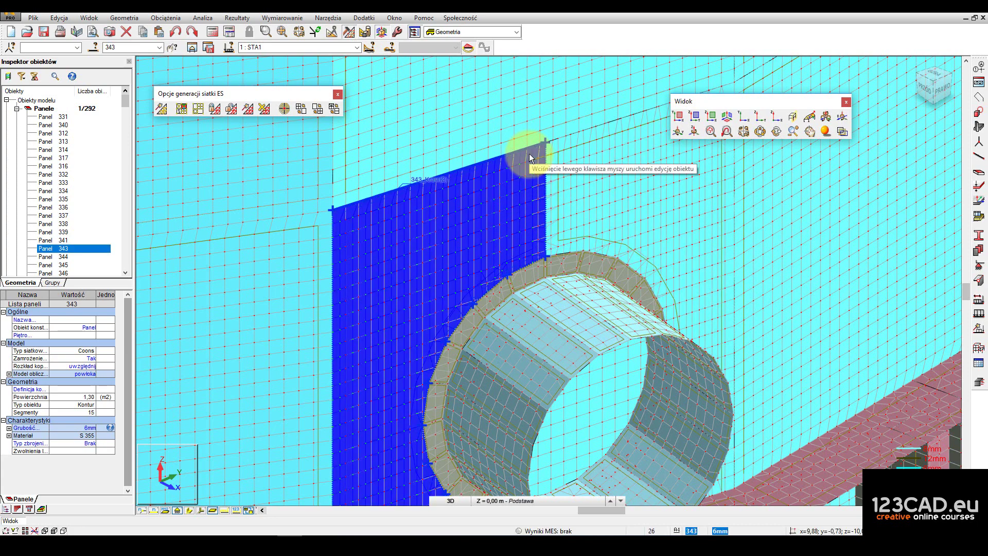
pyautogui.scroll(-5, 435, 141)
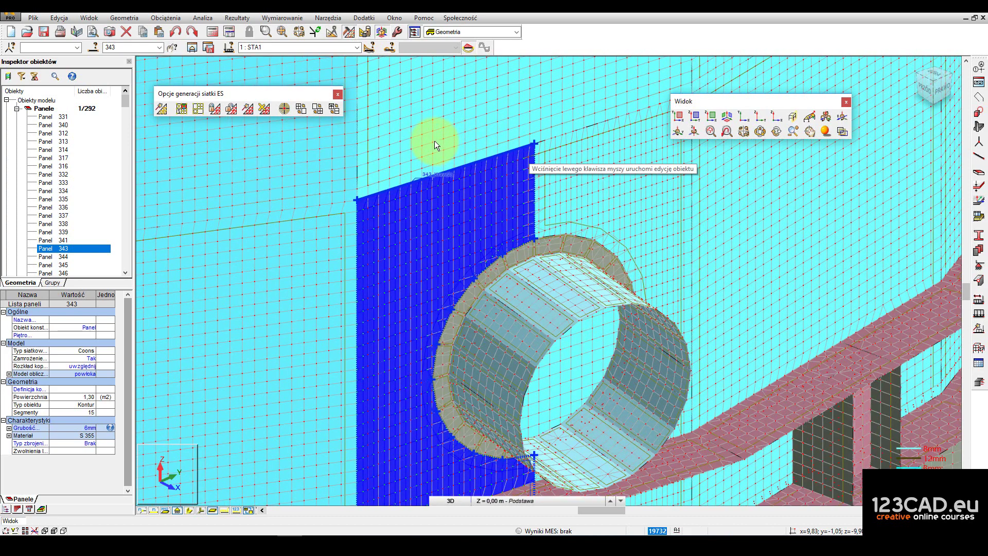
pyautogui.scroll(-1, 434, 140)
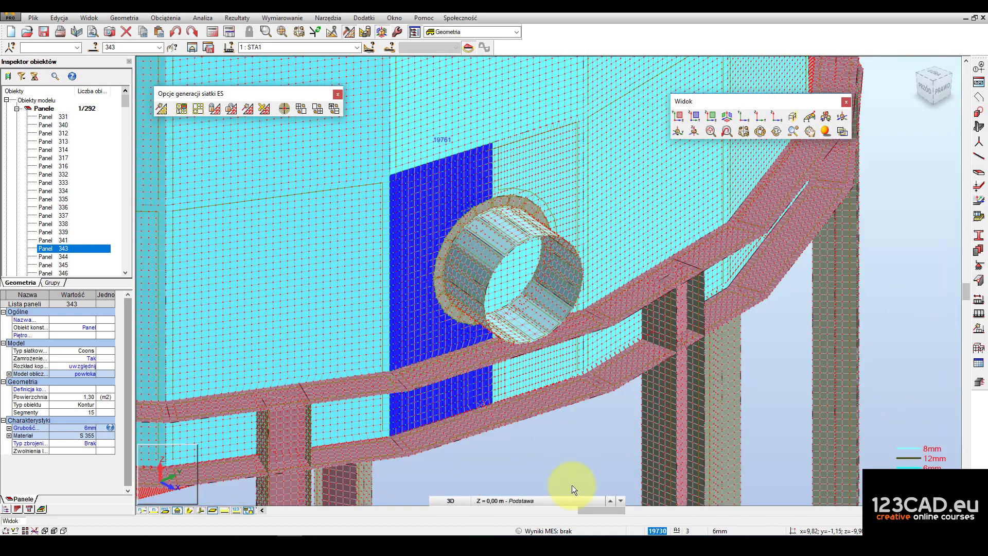
# - Hide the finite element mesh on the model and clear the panel selection
pyautogui.rightClick(551, 452)
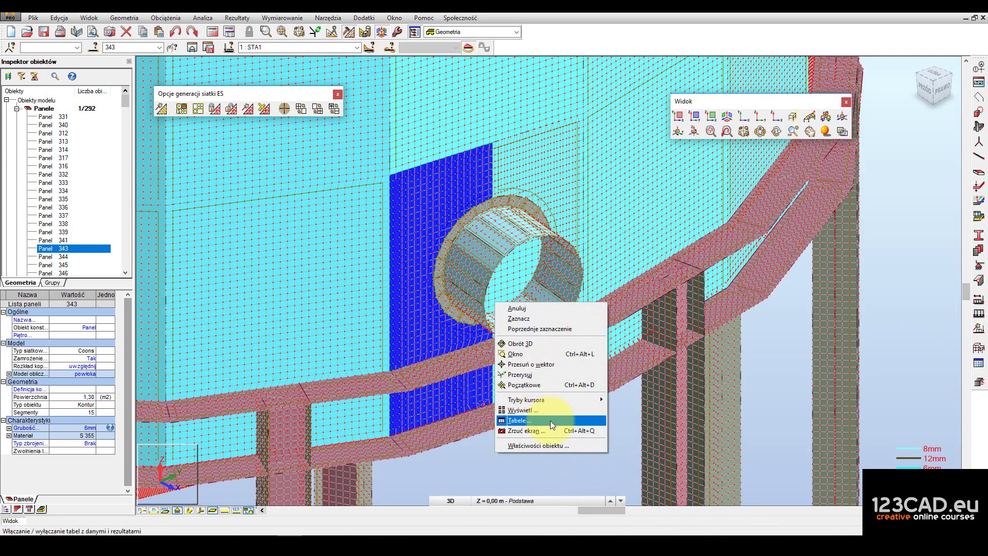
pyautogui.click(246, 510)
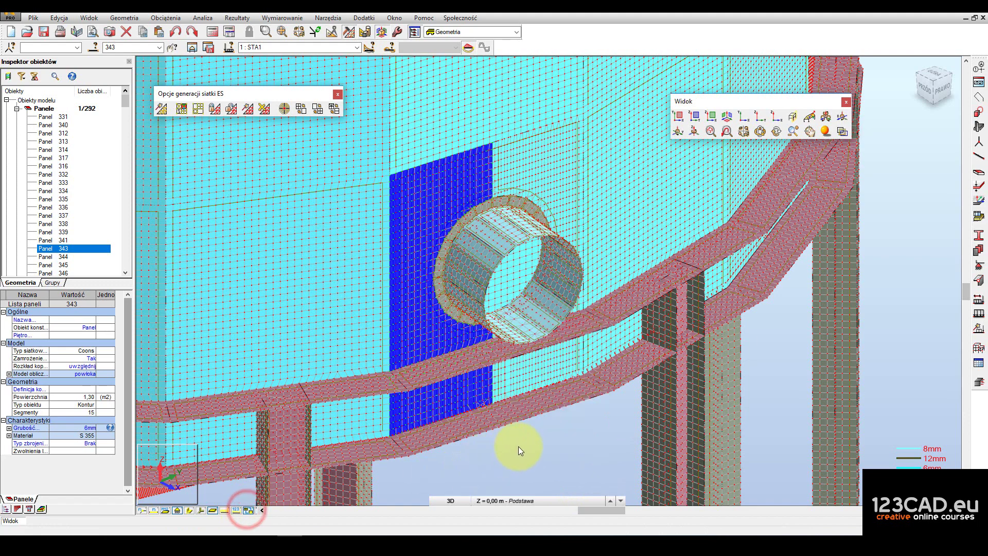
pyautogui.click(548, 451)
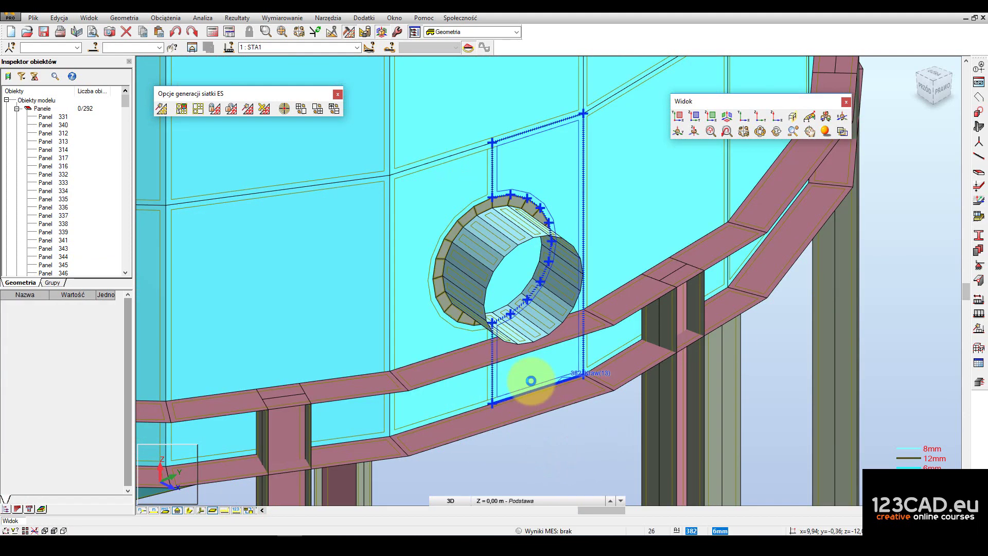
# - Delete the 6 mm panel that closes off the opening inside the pipe stub
pyautogui.moveTo(511, 305)
pyautogui.keyDown('shift'); pyautogui.mouseDown(button='middle')
pyautogui.moveTo(483, 281)
pyautogui.moveTo(506, 295)
pyautogui.mouseUp(button='middle'); pyautogui.keyUp('shift')
pyautogui.click(507, 293)
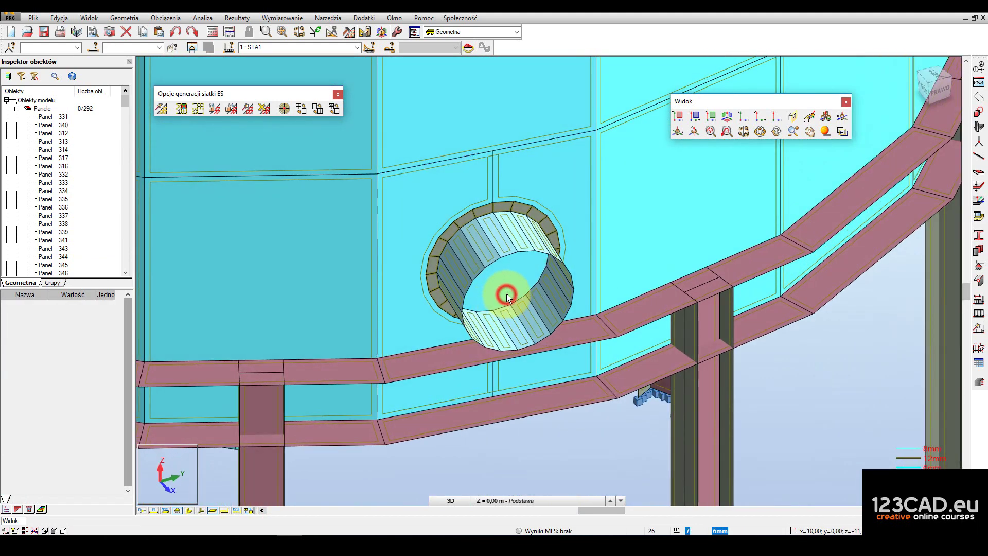
pyautogui.moveTo(533, 421)
pyautogui.keyDown('shift'); pyautogui.mouseDown(button='middle')
pyautogui.moveTo(520, 448)
pyautogui.moveTo(529, 403)
pyautogui.moveTo(537, 406)
pyautogui.mouseUp(button='middle'); pyautogui.keyUp('shift')
pyautogui.scroll(-2, 418, 304)
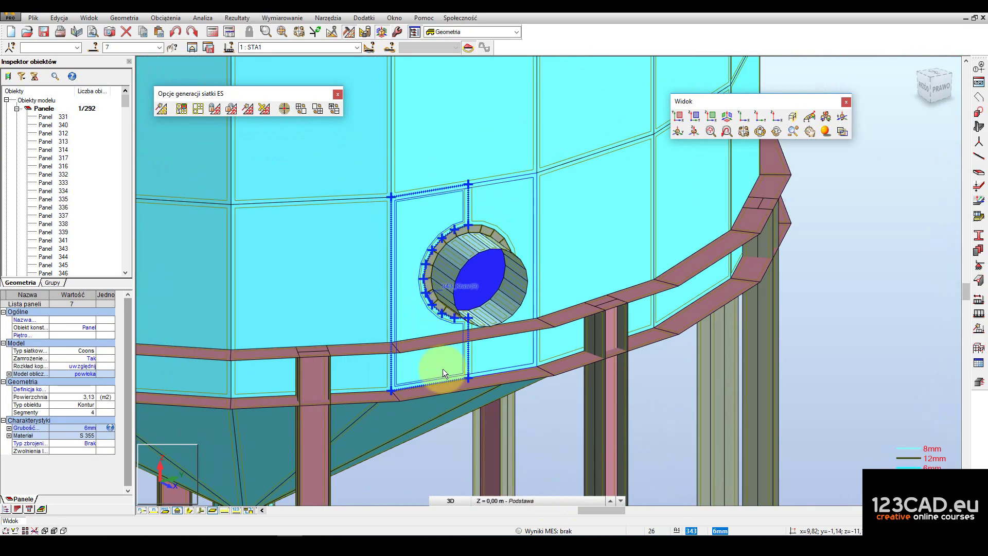
pyautogui.scroll(1, 574, 426)
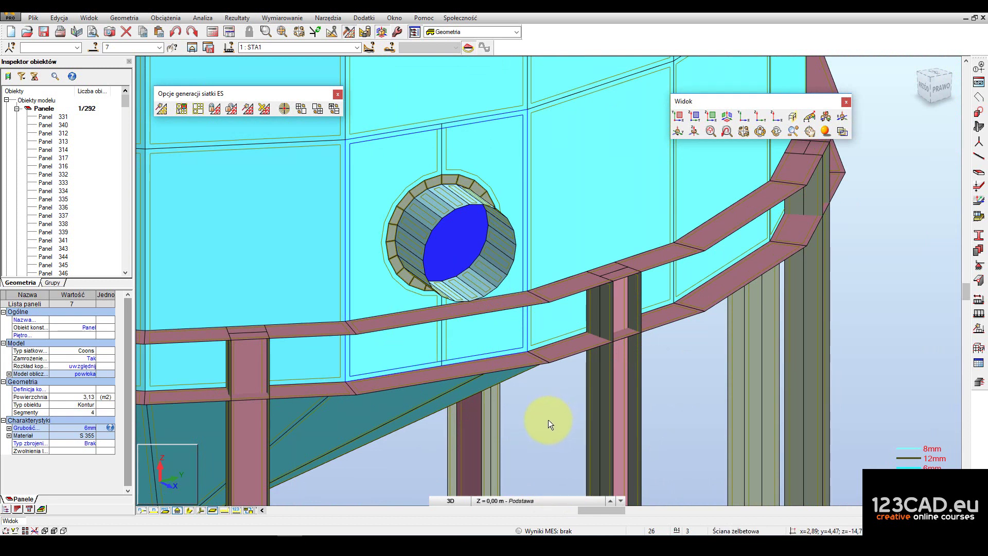
pyautogui.press('Delete')
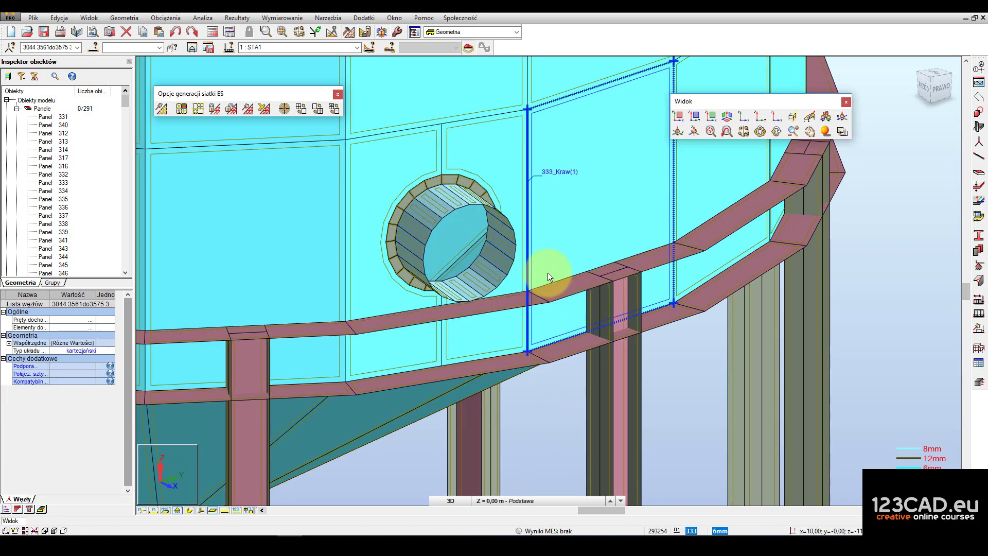
# - Show the finite element mesh and examine where the wall panels below the pipe stub meet the lower ring
pyautogui.moveTo(548, 278)
pyautogui.keyDown('shift'); pyautogui.mouseDown(button='middle')
pyautogui.moveTo(490, 242)
pyautogui.moveTo(541, 272)
pyautogui.mouseUp(button='middle'); pyautogui.keyUp('shift')
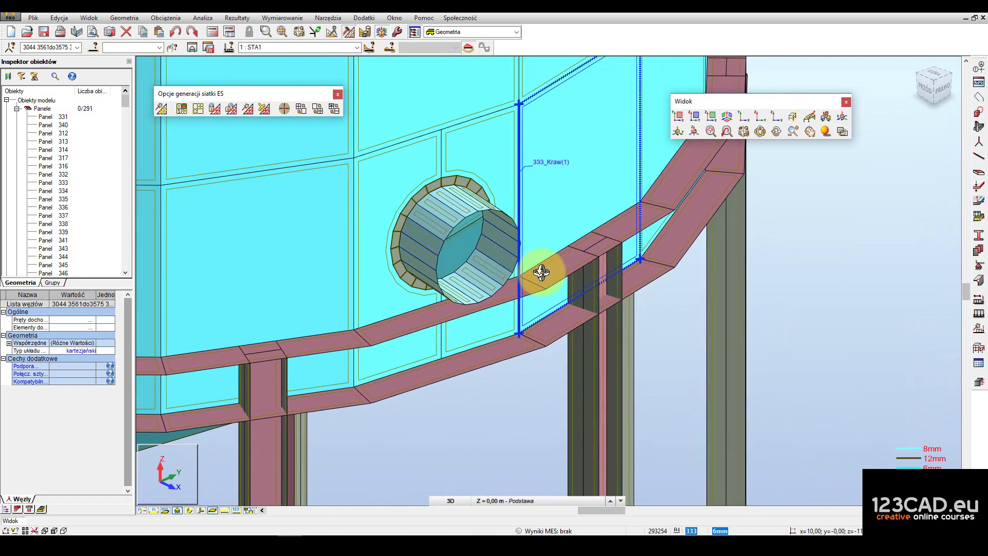
pyautogui.click(247, 510)
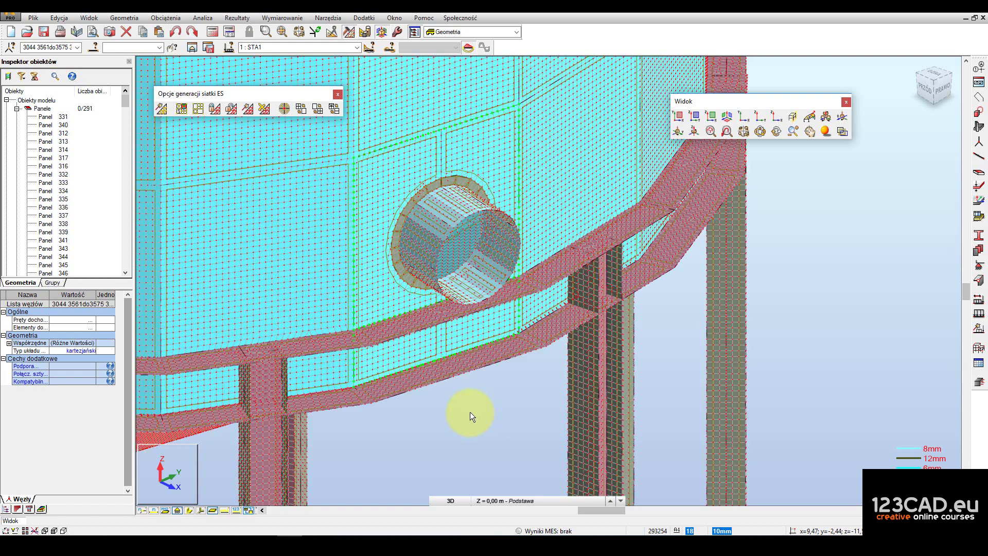
pyautogui.scroll(2, 456, 386)
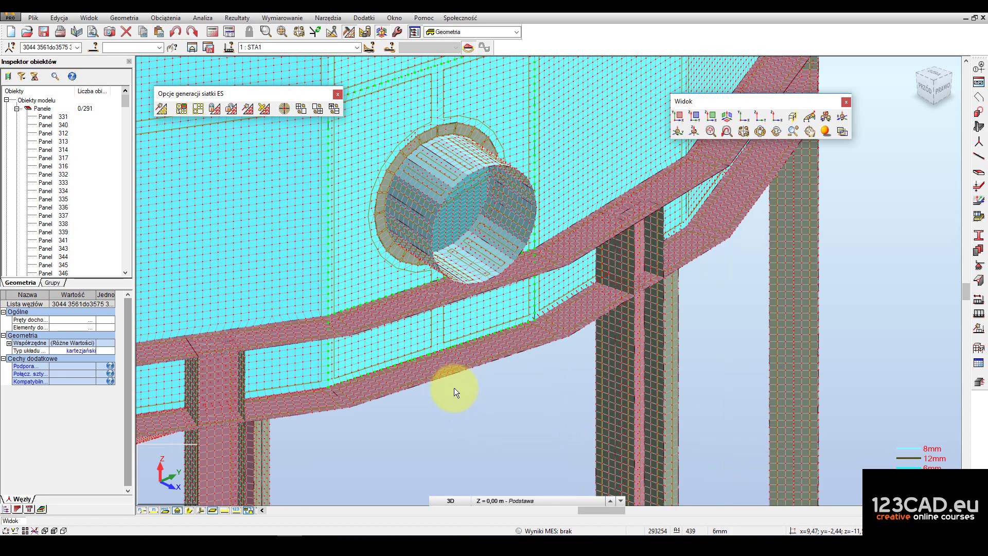
pyautogui.click(465, 403)
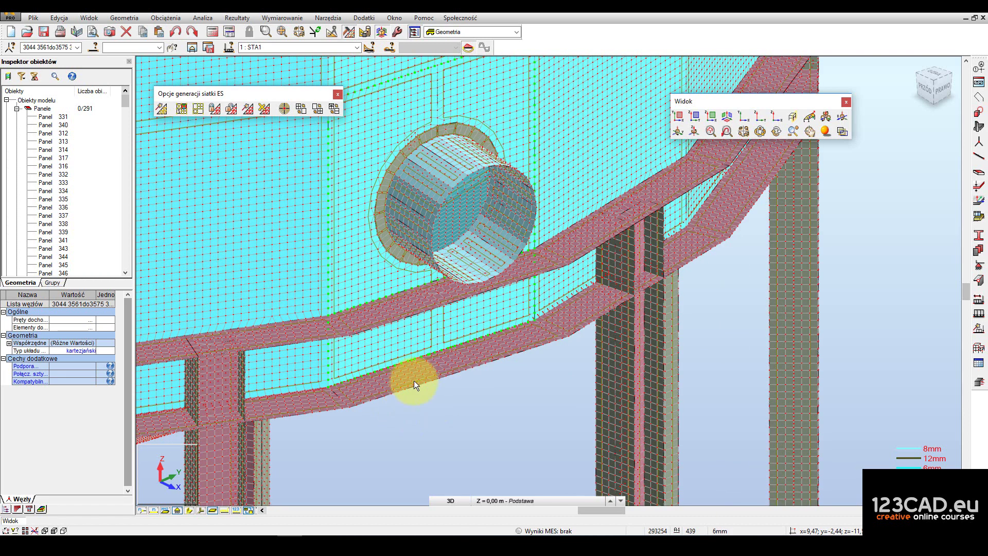
pyautogui.scroll(1, 412, 369)
pyautogui.scroll(2, 412, 367)
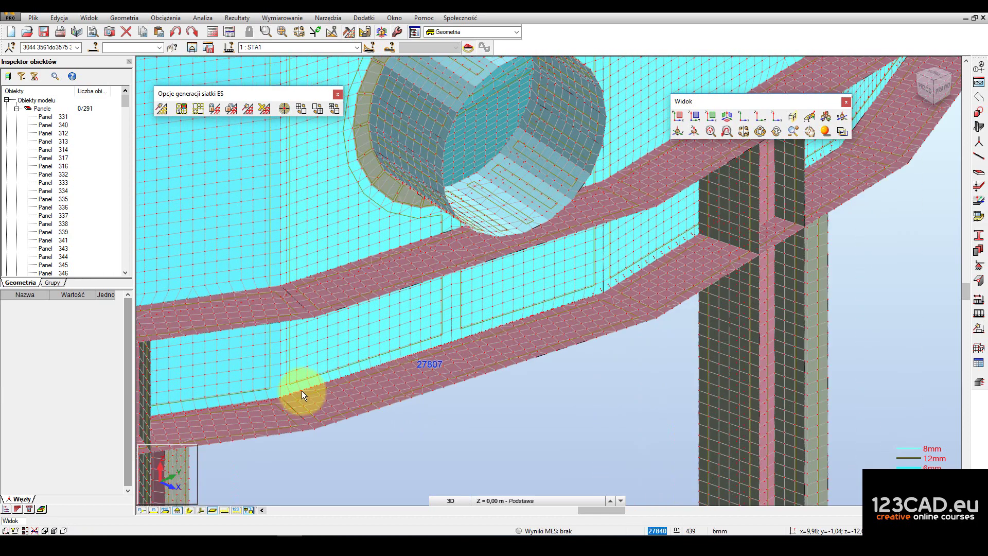
pyautogui.scroll(2, 301, 395)
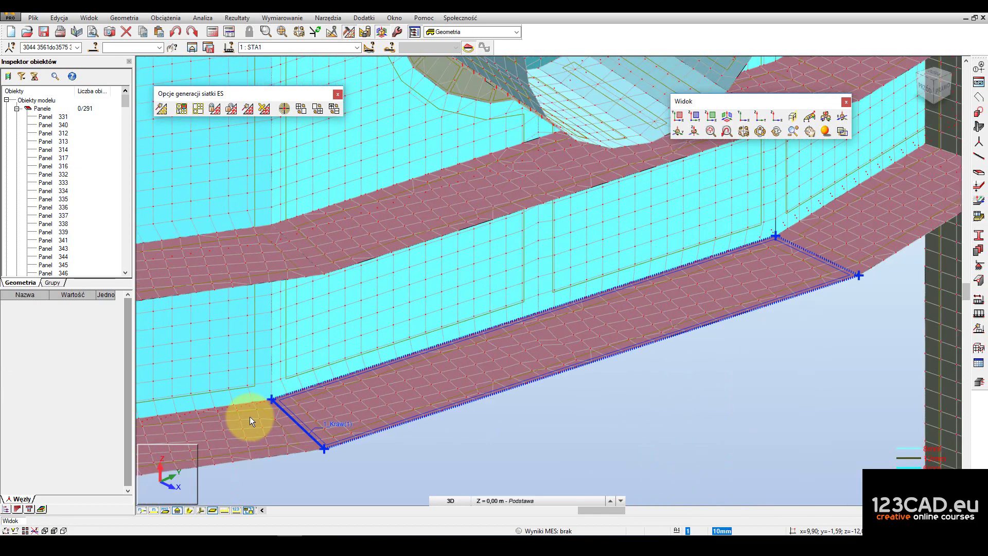
pyautogui.click(249, 415)
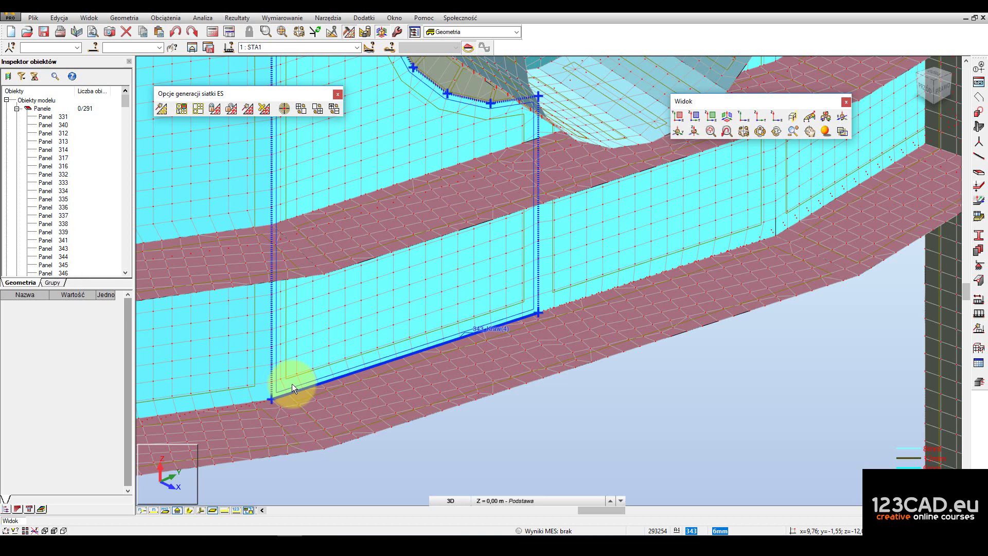
pyautogui.click(292, 383)
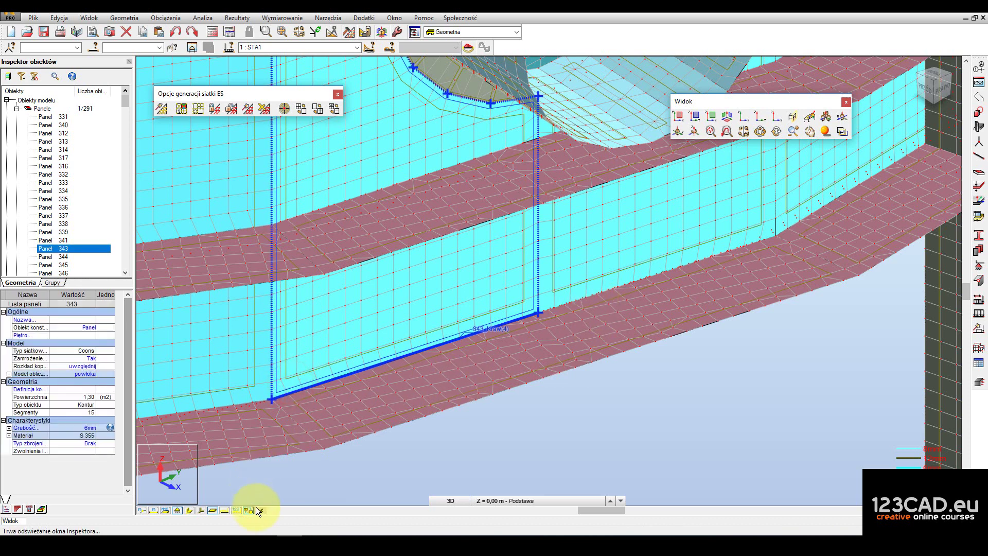
# - Switch the model to the top view and hide the finite element mesh
pyautogui.click(936, 75)
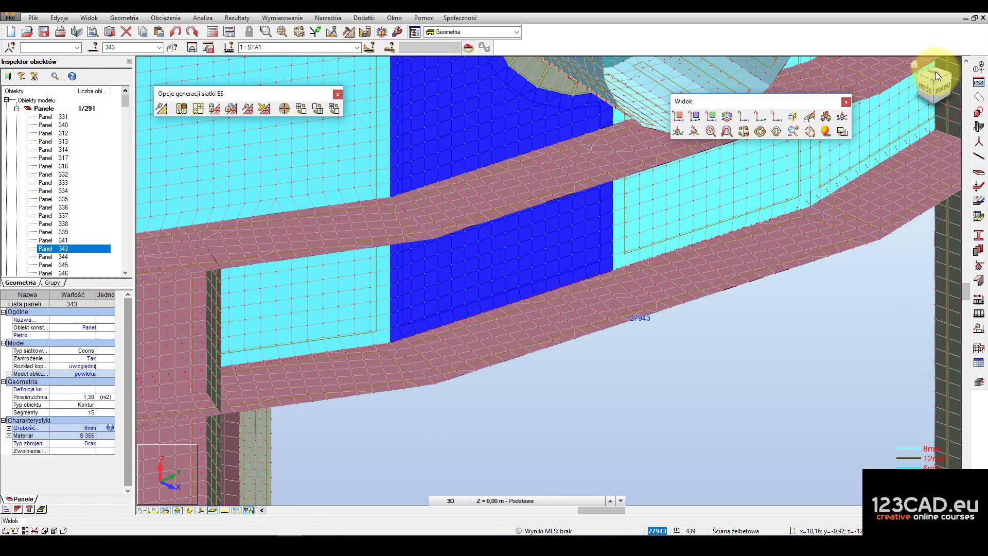
pyautogui.click(638, 320)
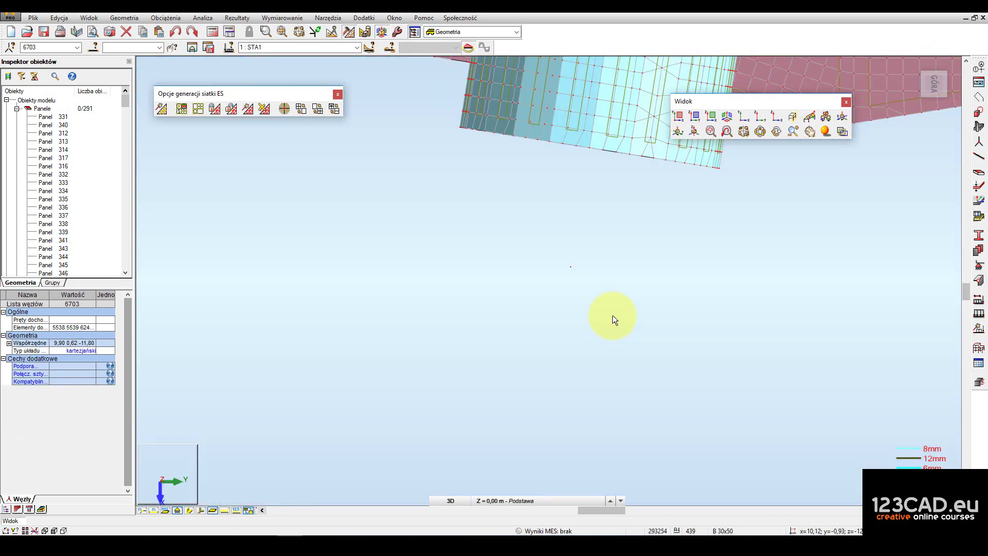
pyautogui.scroll(-2, 486, 356)
pyautogui.rightClick(216, 502)
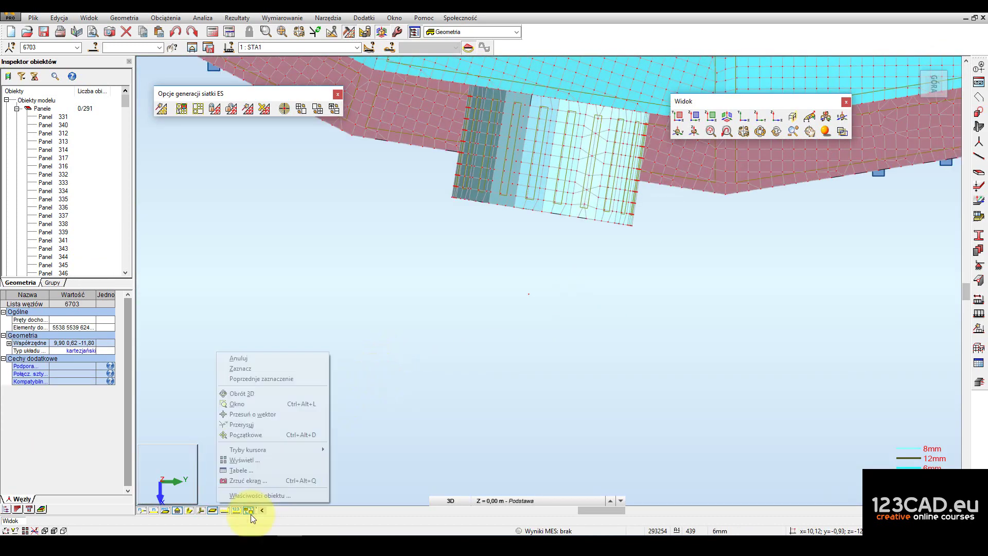
pyautogui.click(247, 511)
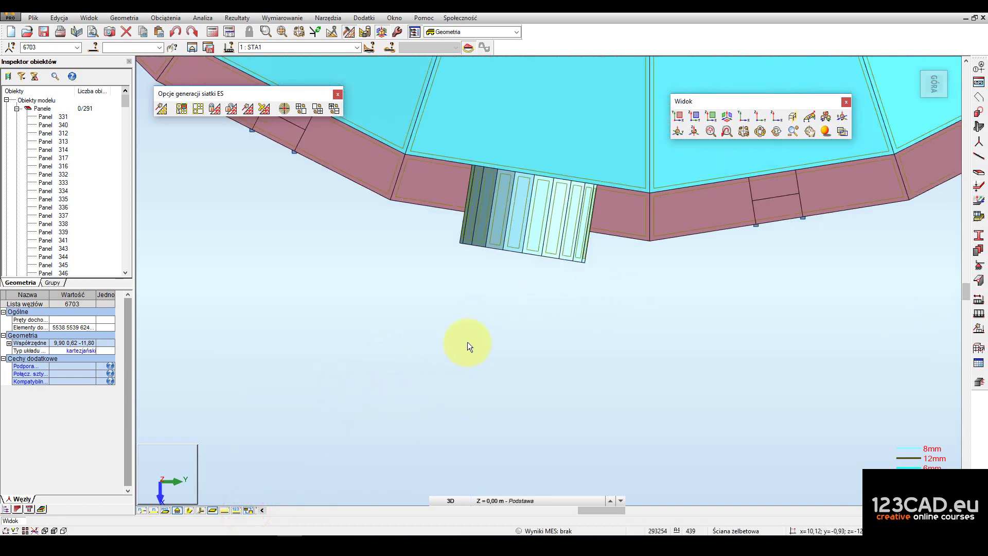
pyautogui.scroll(-2, 467, 341)
pyautogui.rightClick(477, 377)
pyautogui.click(473, 387)
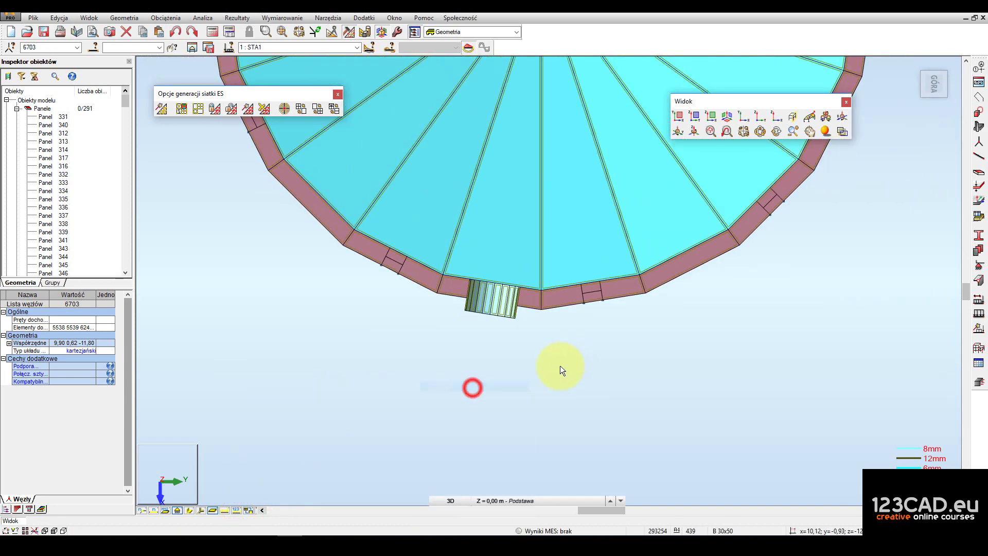
pyautogui.scroll(-2, 560, 366)
pyautogui.moveTo(561, 365); pyautogui.dragTo(449, 200)
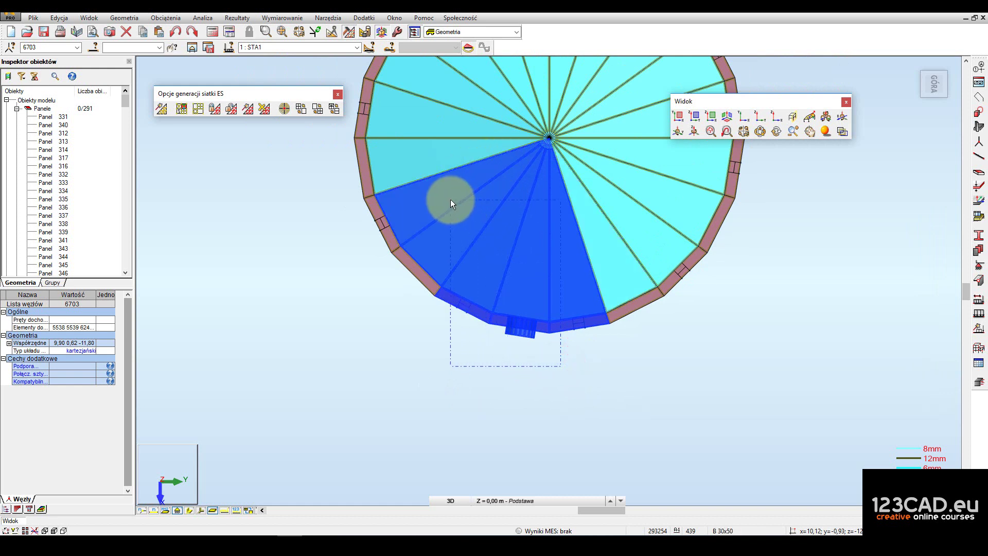
pyautogui.click(646, 375)
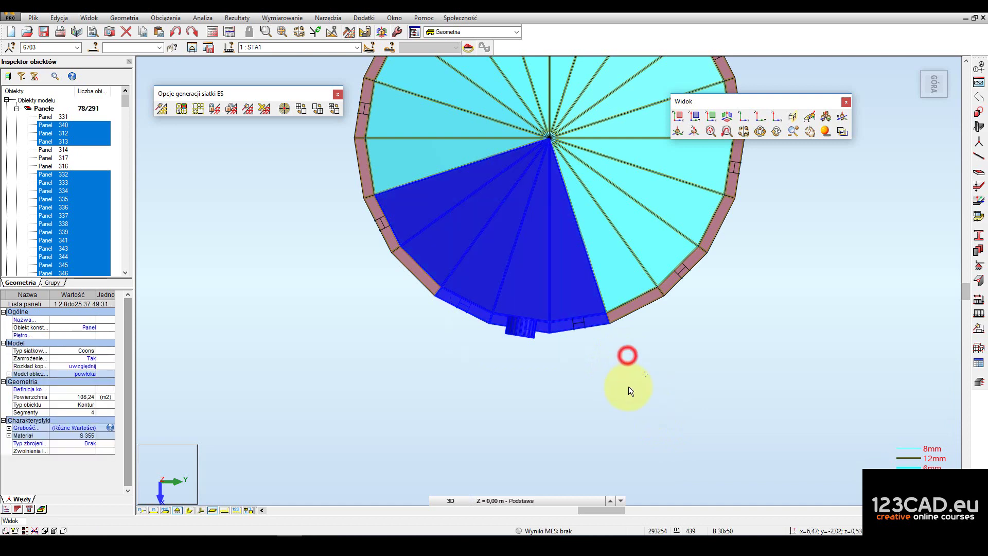
pyautogui.press('Escape')
# - Isolate the sector of the silo around the pipe stub for editing and show it in a 3D view
pyautogui.moveTo(633, 392); pyautogui.dragTo(418, 281)
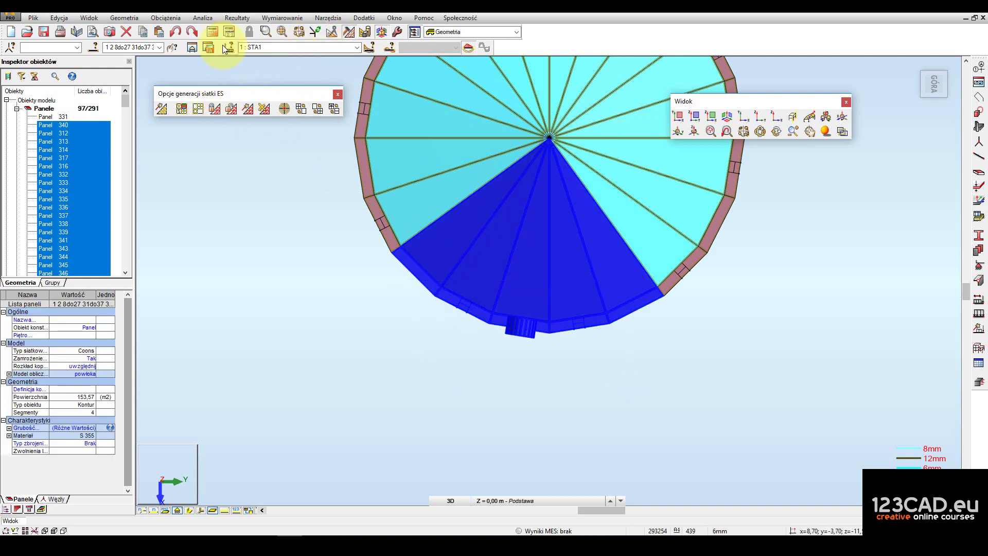
pyautogui.click(191, 47)
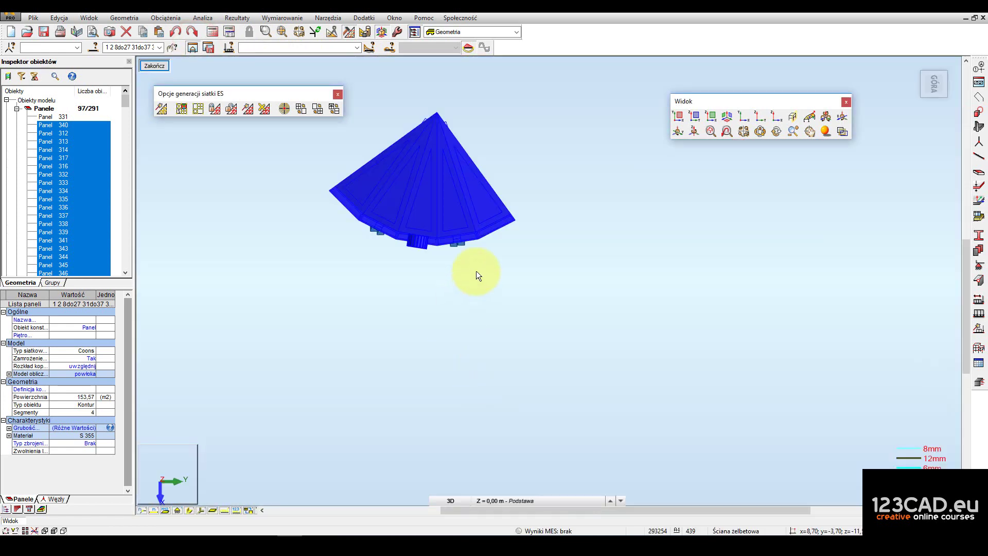
pyautogui.keyDown('shift'); pyautogui.moveTo(476, 270); pyautogui.dragTo(523, 298, button='middle'); pyautogui.keyUp('shift')
# - Clear the selection and display the finite element mesh around the pipe stub in the isolated sector
pyautogui.click(533, 299)
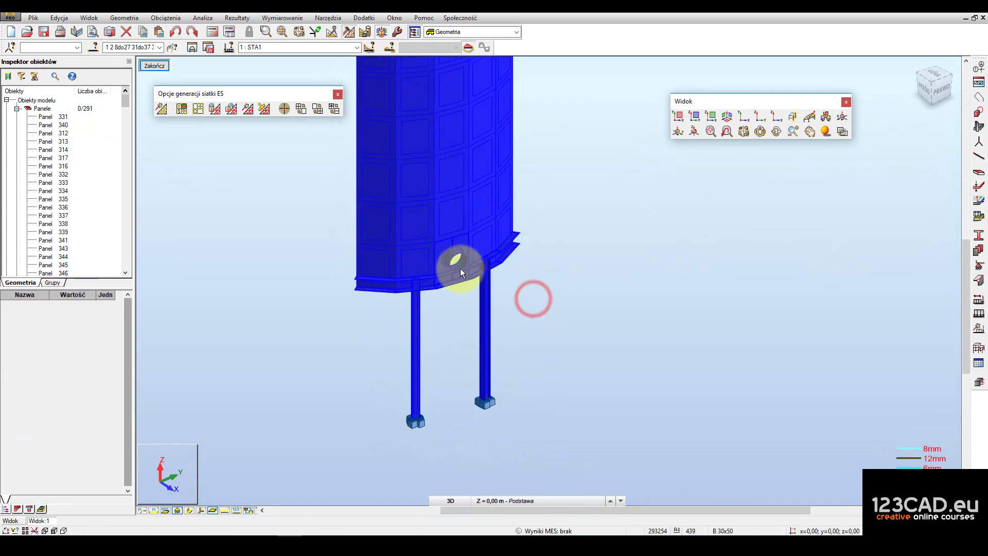
pyautogui.scroll(6, 453, 279)
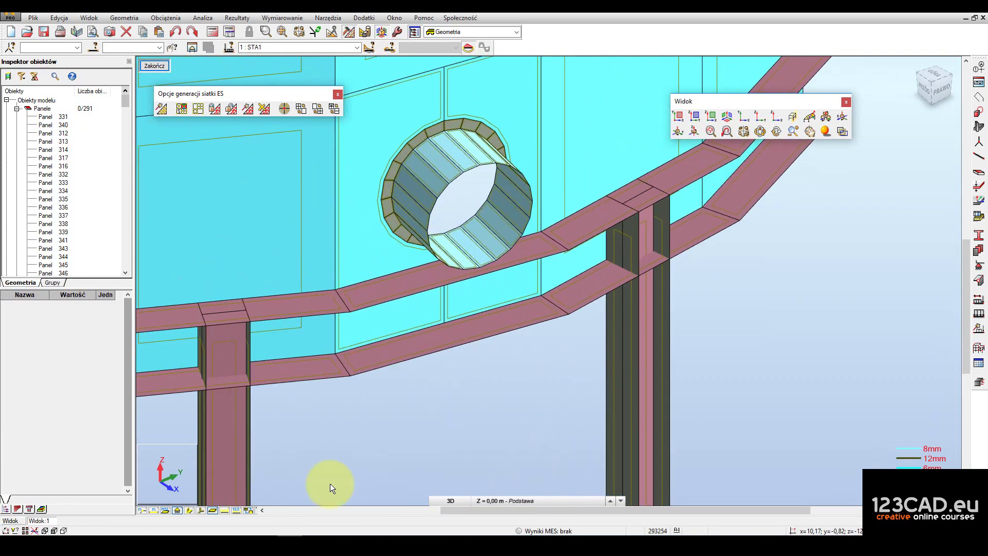
pyautogui.click(249, 509)
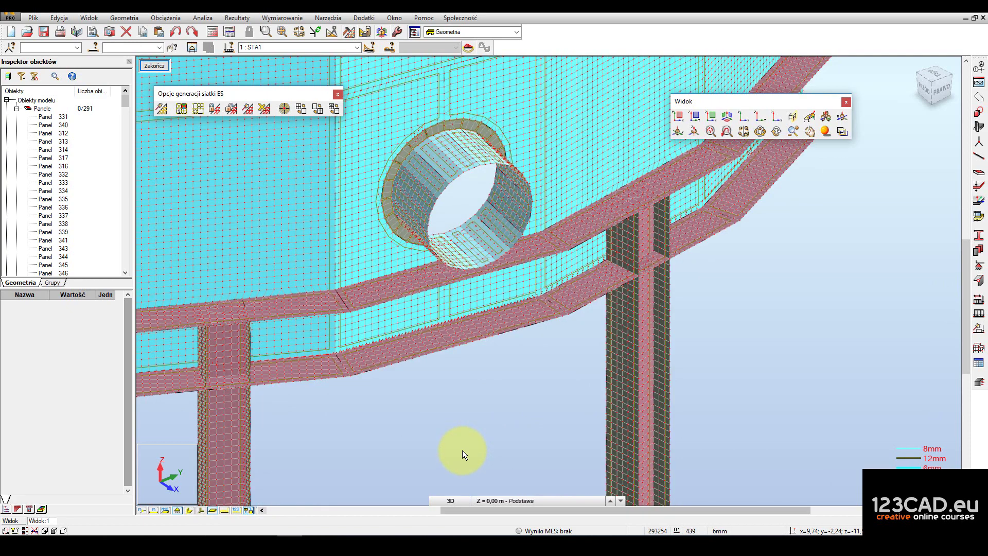
# - Examine the mesh of the wall panel below the pipe stub along its edge on the lower ring
pyautogui.scroll(3, 359, 280)
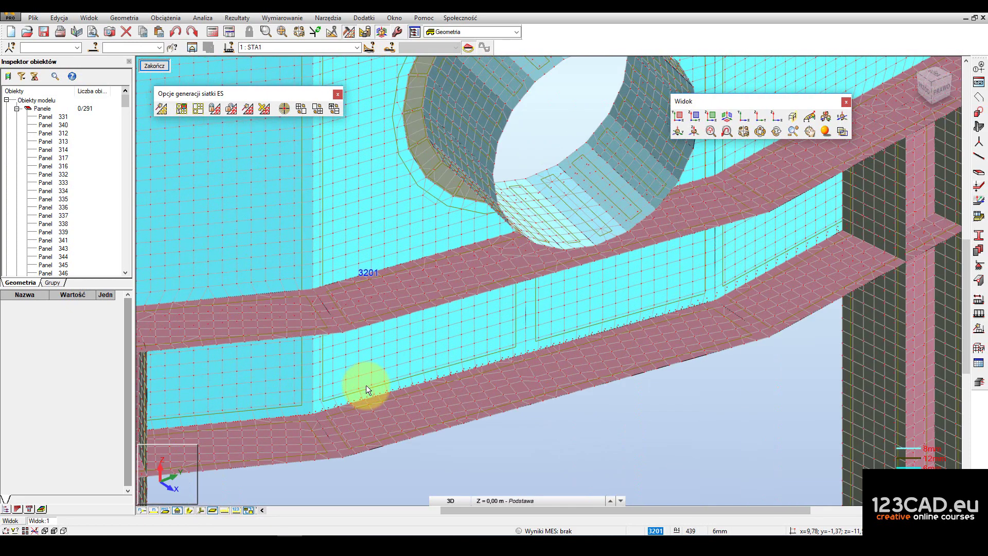
pyautogui.scroll(3, 361, 388)
pyautogui.click(354, 395)
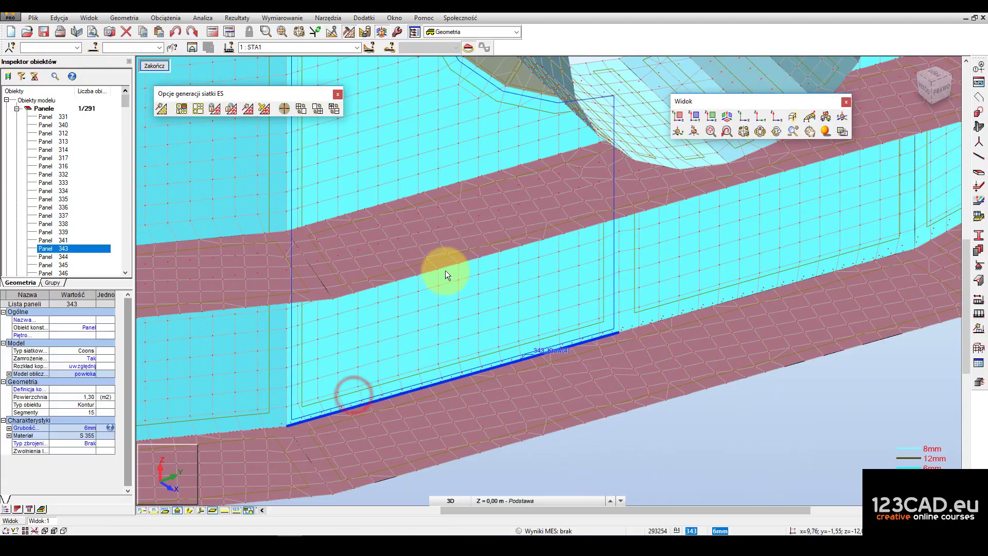
pyautogui.scroll(-4, 448, 279)
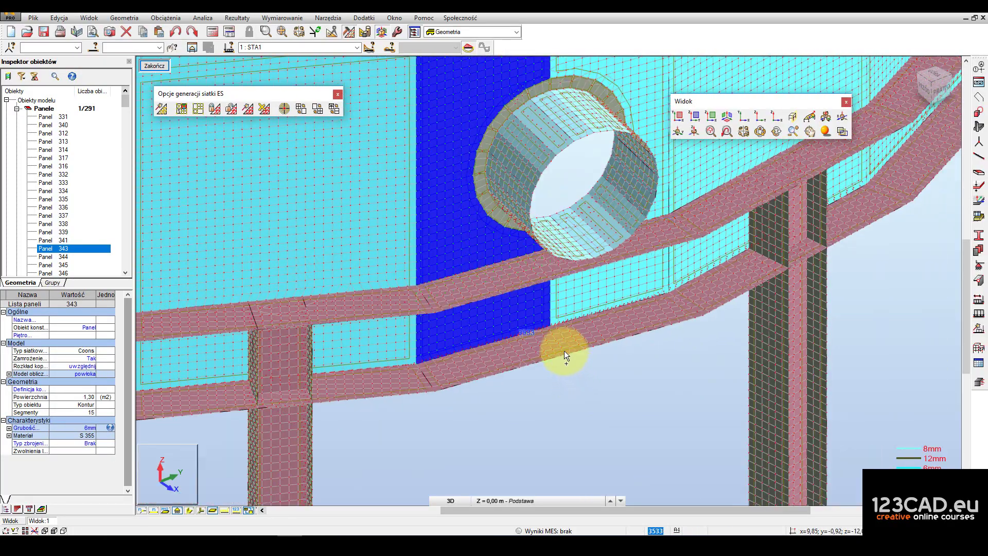
pyautogui.keyDown('shift'); pyautogui.moveTo(564, 351); pyautogui.dragTo(584, 371, button='middle'); pyautogui.keyUp('shift')
pyautogui.click(561, 407)
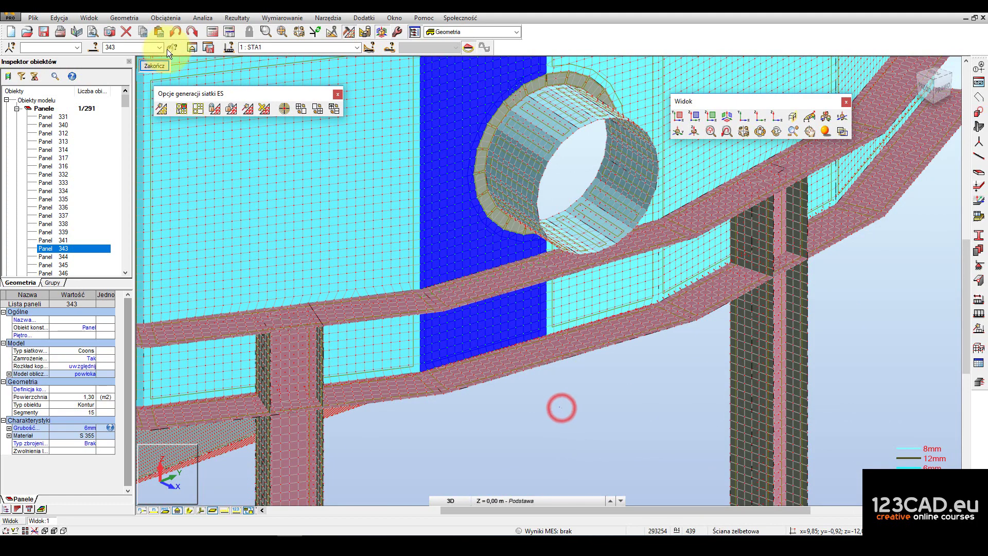
# - Finish editing the isolated sector and show the whole silo in a 3D view
pyautogui.click(155, 65)
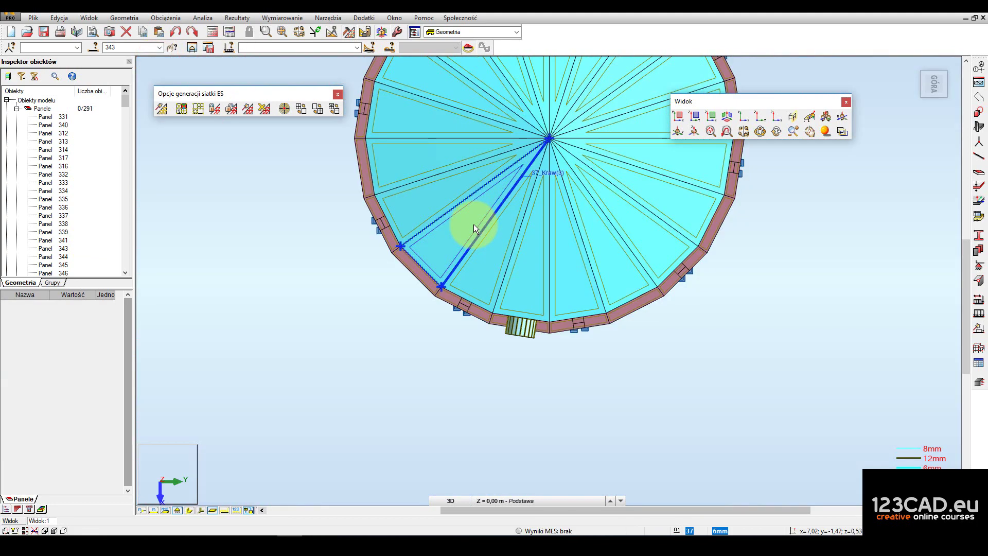
pyautogui.scroll(-3, 474, 224)
pyautogui.click(511, 335)
pyautogui.keyDown('shift'); pyautogui.moveTo(511, 335); pyautogui.dragTo(506, 298, button='middle'); pyautogui.keyUp('shift')
pyautogui.click(626, 310)
pyautogui.scroll(2, 506, 331)
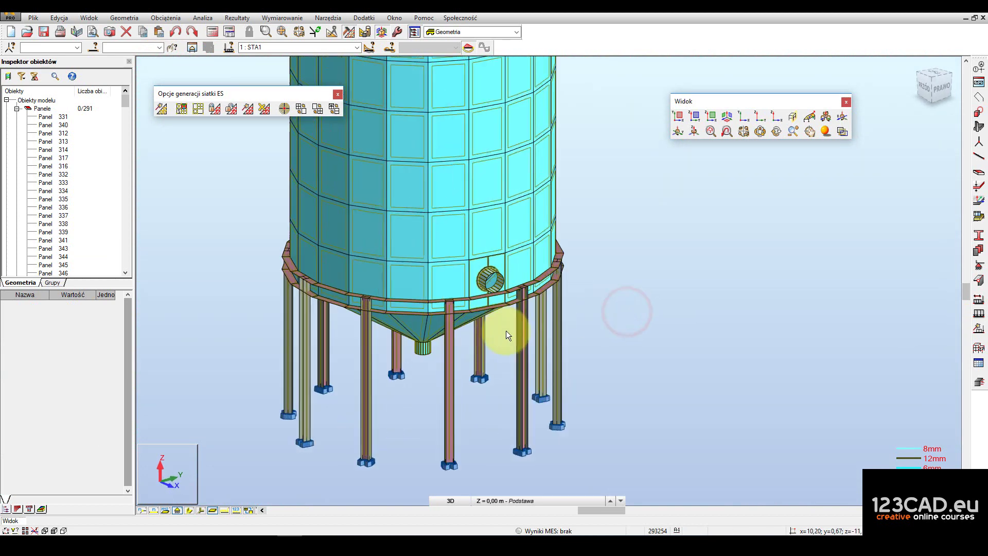
# - Run the structural calculations and continue despite the separated nodes
pyautogui.click(208, 31)
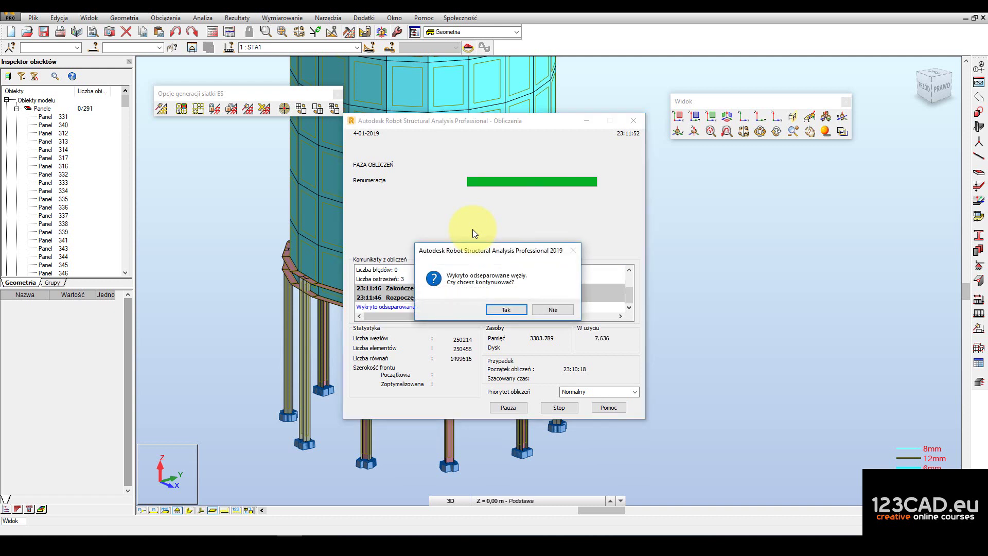
pyautogui.press('Return')
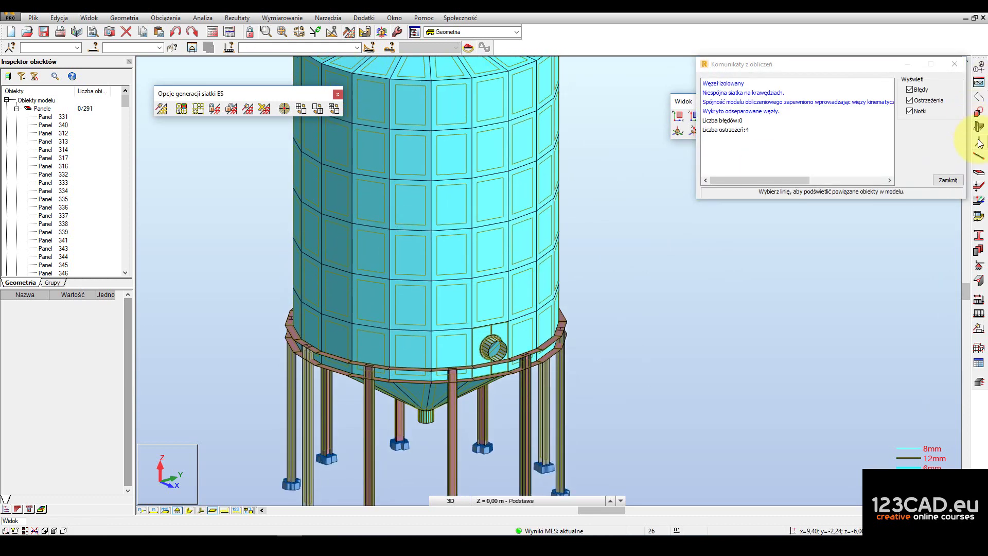
pyautogui.click(978, 156)
pyautogui.moveTo(440, 60); pyautogui.dragTo(624, 143)
pyautogui.moveTo(410, 60); pyautogui.dragTo(766, 184)
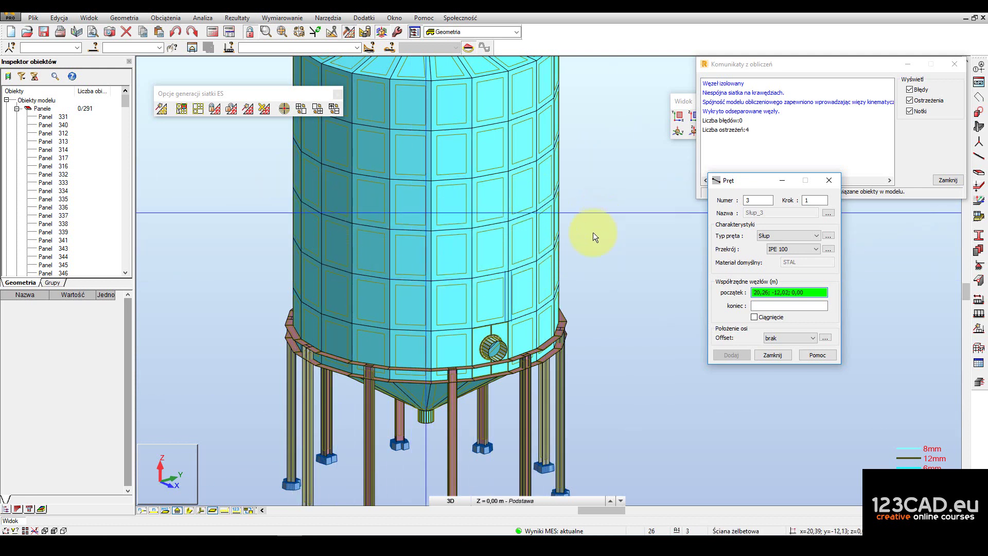
pyautogui.click(778, 355)
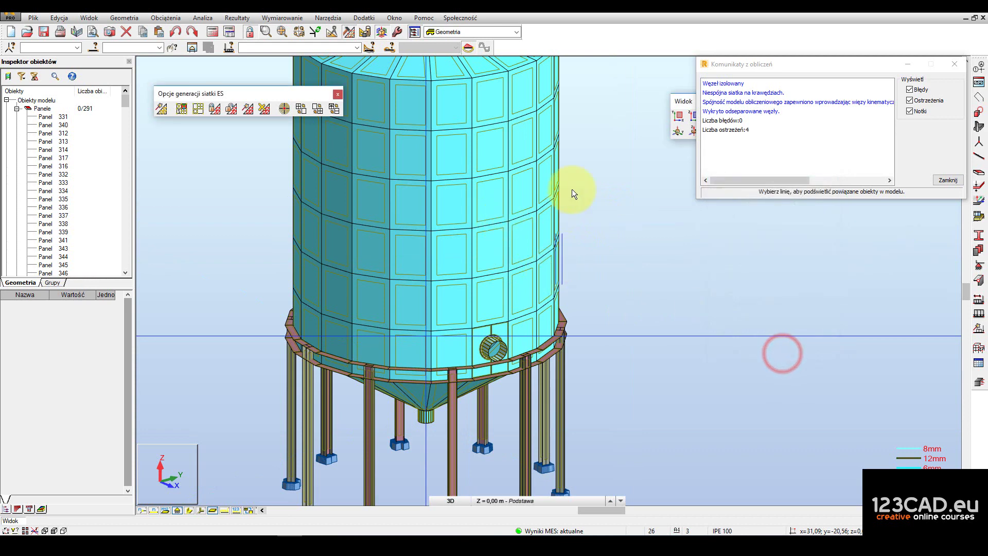
# - Inspect the objects behind the isolated node, inconsistent edge mesh and separated nodes warnings, and close the calculation messages
pyautogui.scroll(5, 562, 113)
pyautogui.scroll(2, 586, 196)
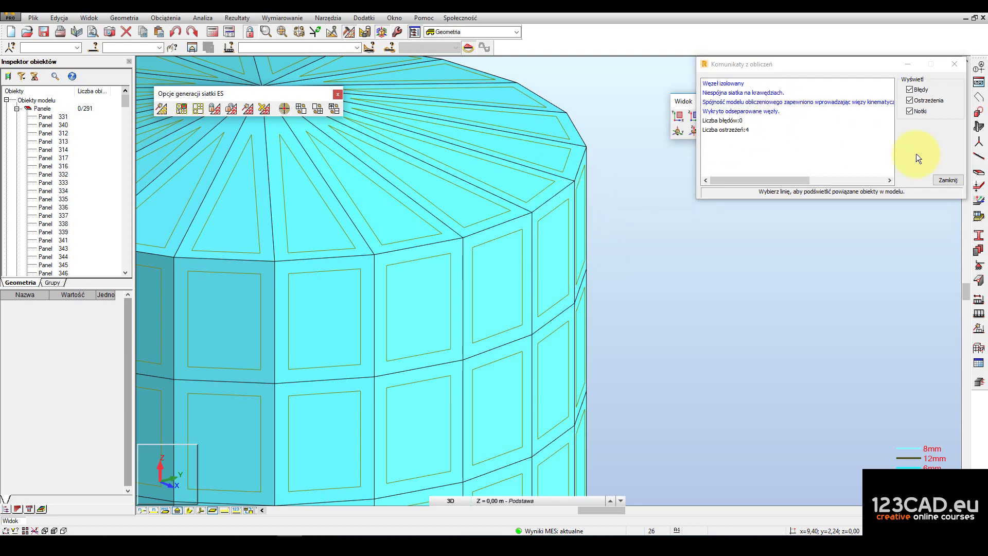
pyautogui.click(726, 83)
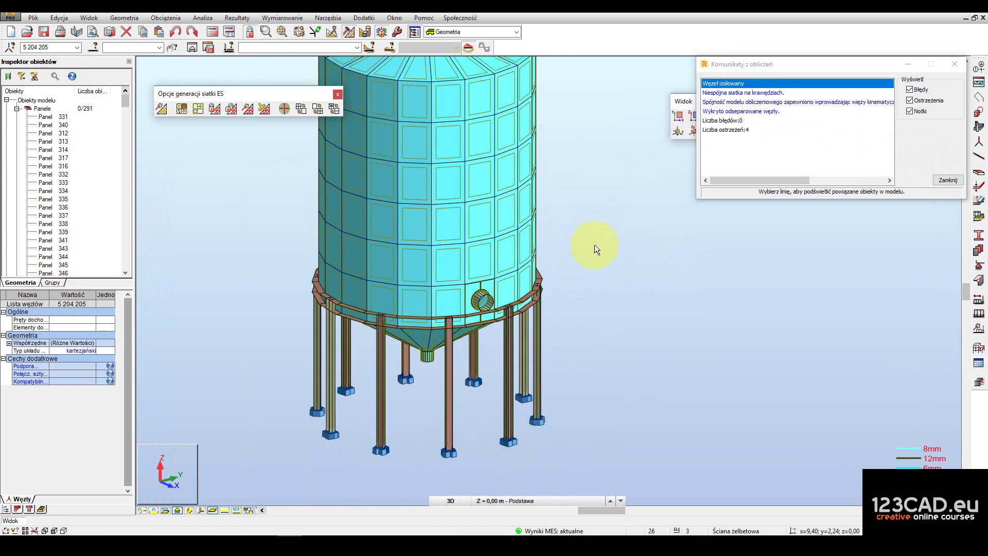
pyautogui.click(767, 93)
pyautogui.click(759, 111)
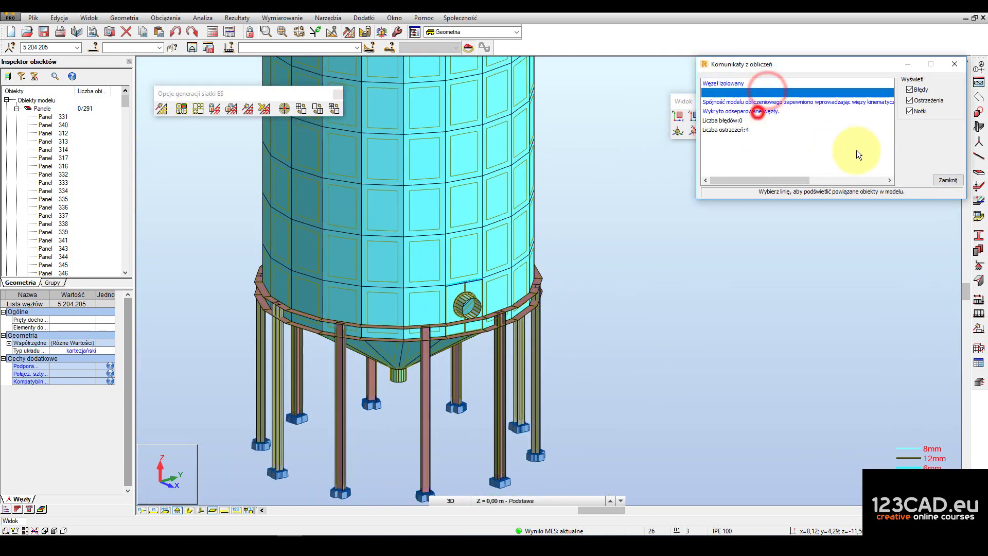
pyautogui.click(945, 180)
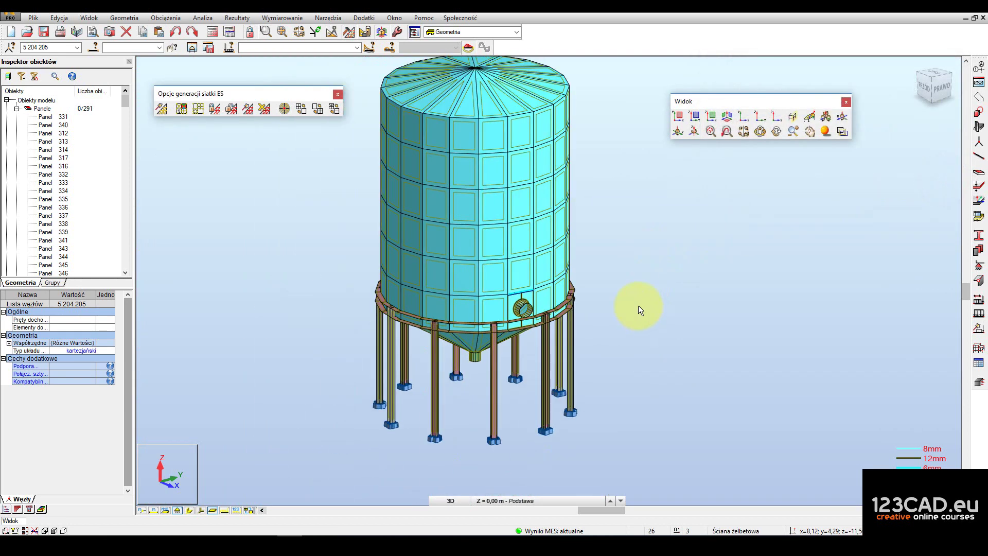
# - Clear the node selection and examine the panel edge above the pipe stub where the mesh is inconsistent
pyautogui.click(630, 279)
pyautogui.scroll(4, 520, 308)
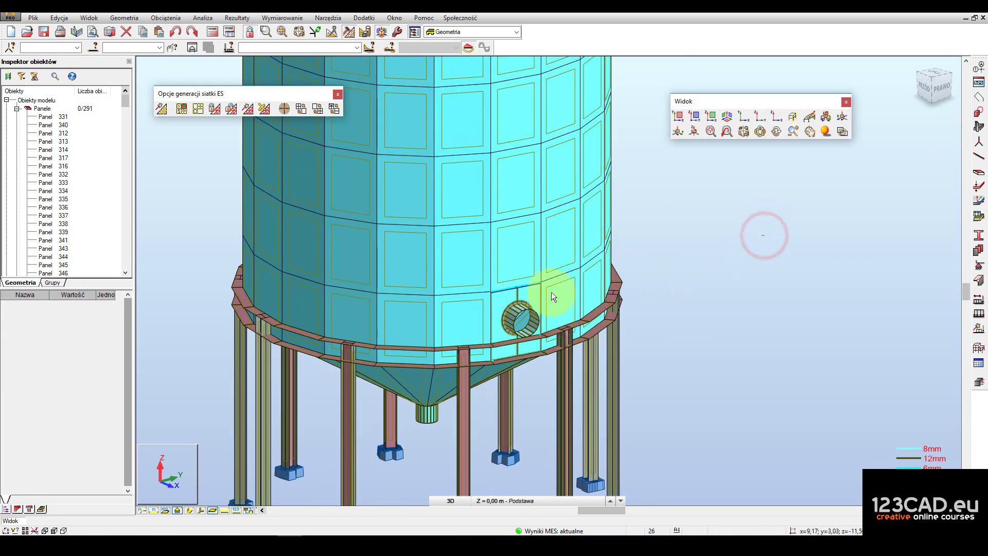
pyautogui.scroll(4, 557, 294)
pyautogui.click(913, 255)
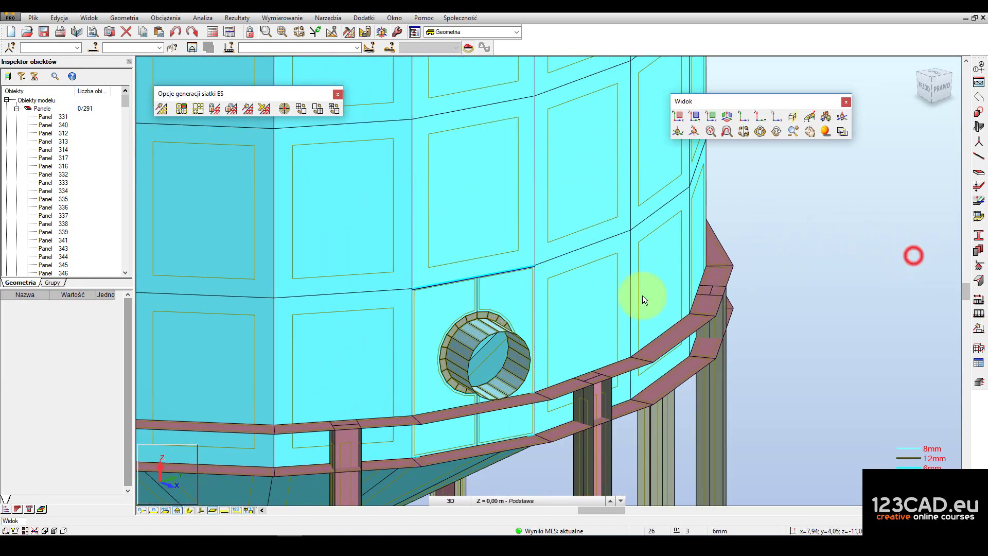
pyautogui.scroll(4, 431, 291)
pyautogui.scroll(-2, 385, 286)
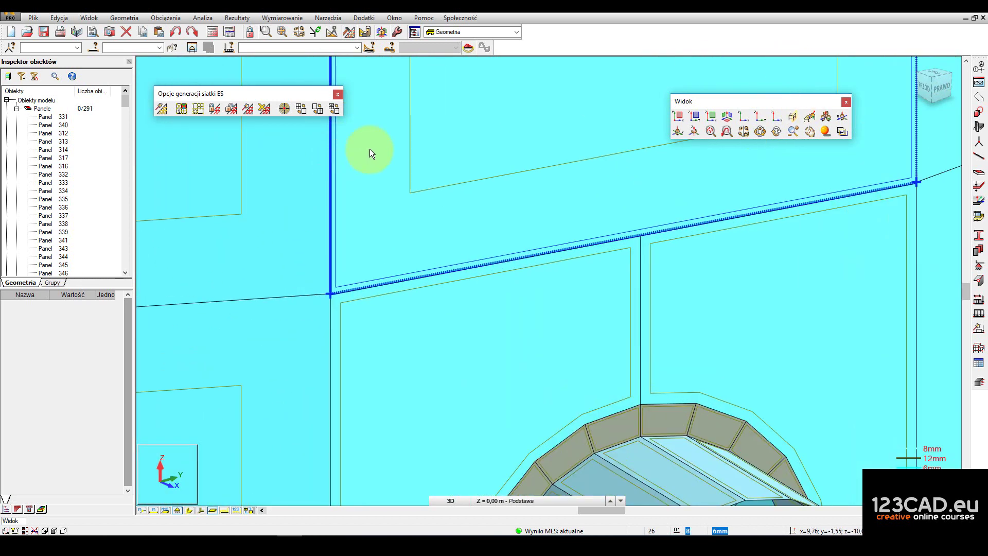
pyautogui.scroll(-6, 381, 154)
pyautogui.scroll(-5, 357, 125)
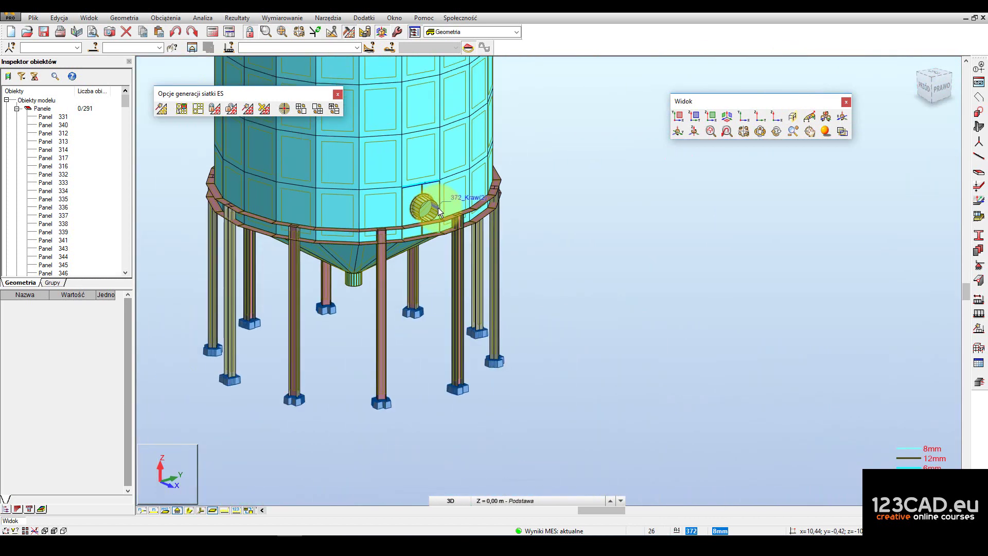
# - Display the deformation diagram on the silo and examine it from the side and in 3D
pyautogui.click(237, 18)
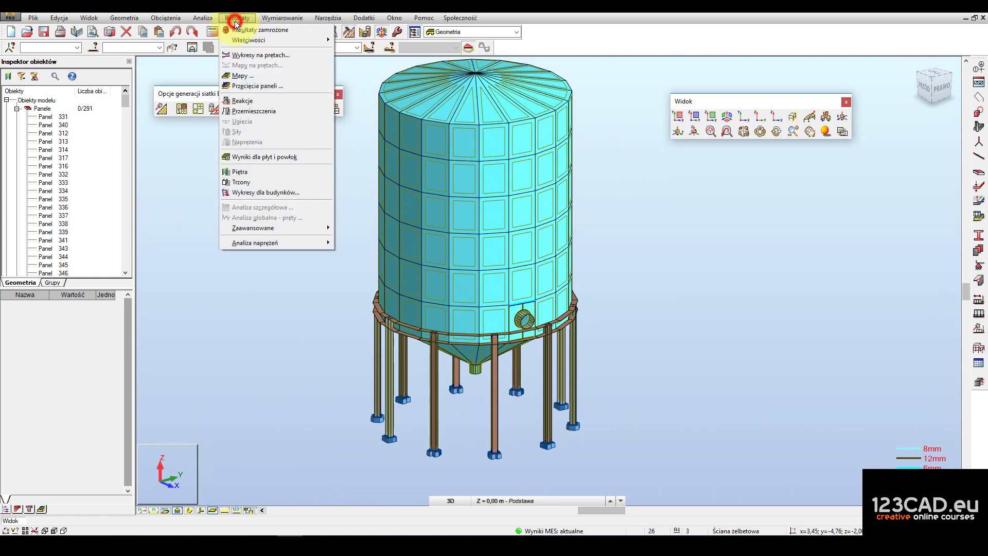
pyautogui.click(269, 56)
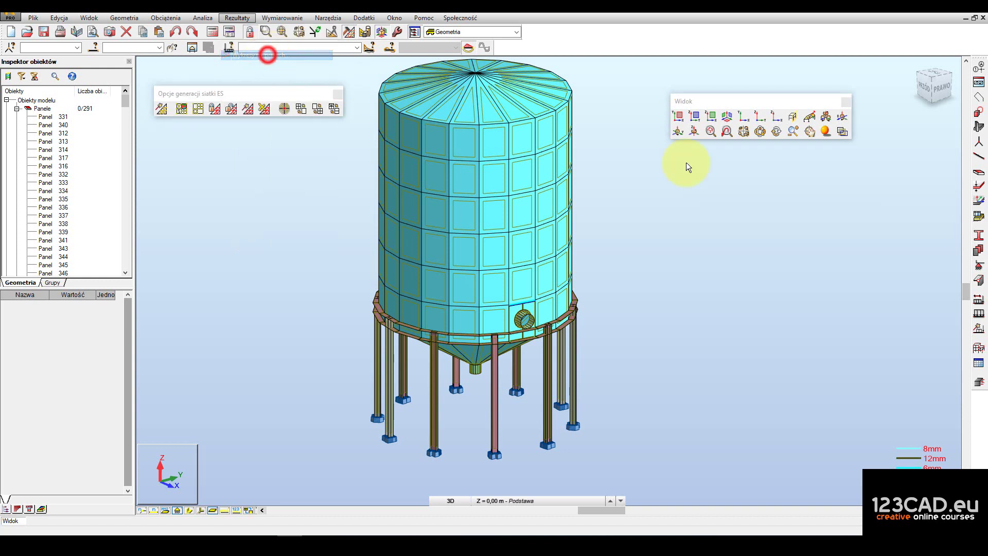
pyautogui.click(874, 82)
pyautogui.click(859, 116)
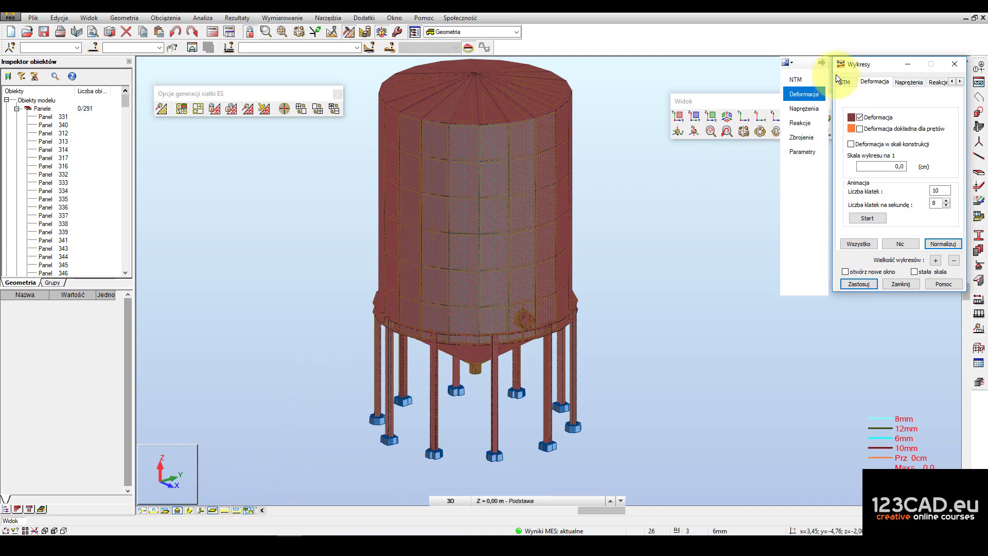
pyautogui.moveTo(863, 63); pyautogui.dragTo(847, 166)
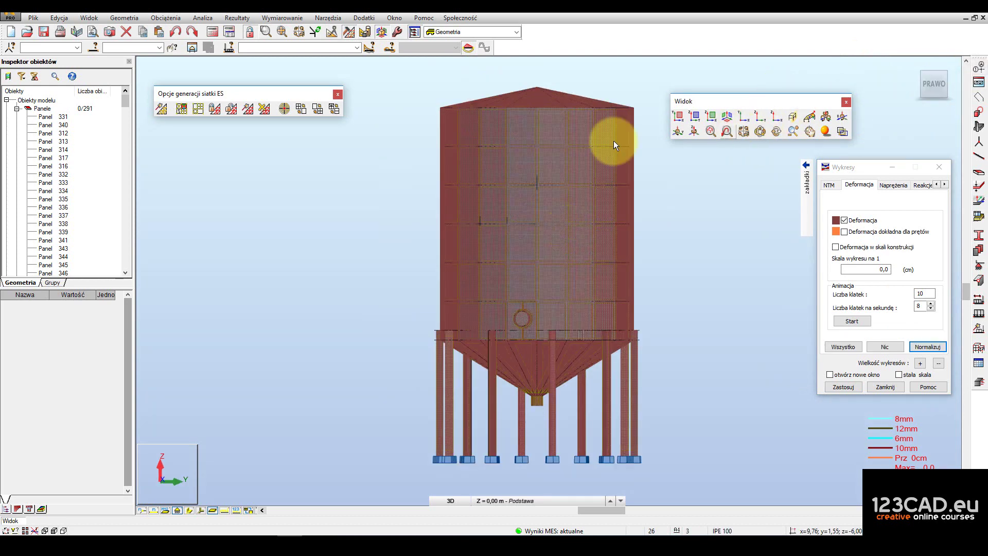
pyautogui.click(760, 132)
pyautogui.click(580, 349)
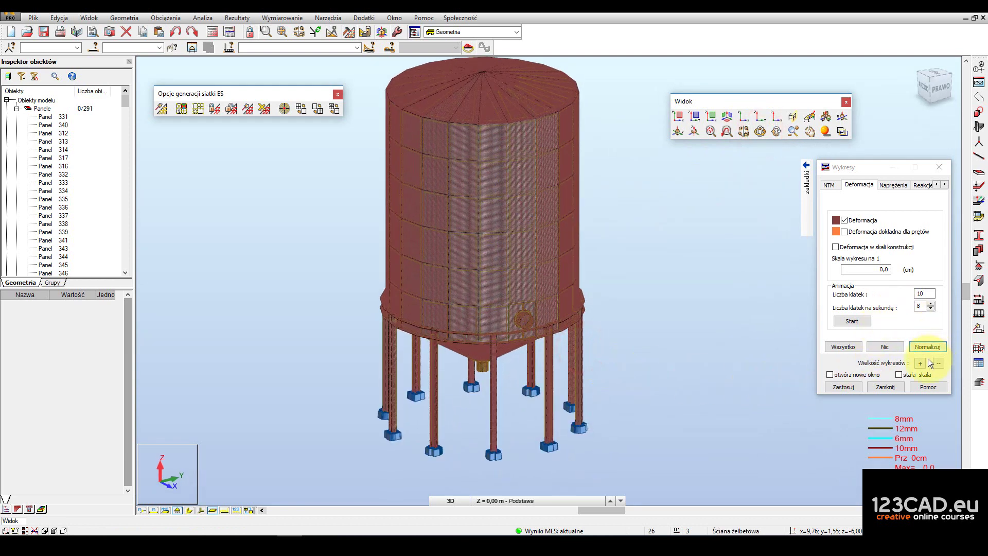
# - Turn off the deformation diagram and open the settings for the panel result maps
pyautogui.click(844, 220)
pyautogui.click(844, 387)
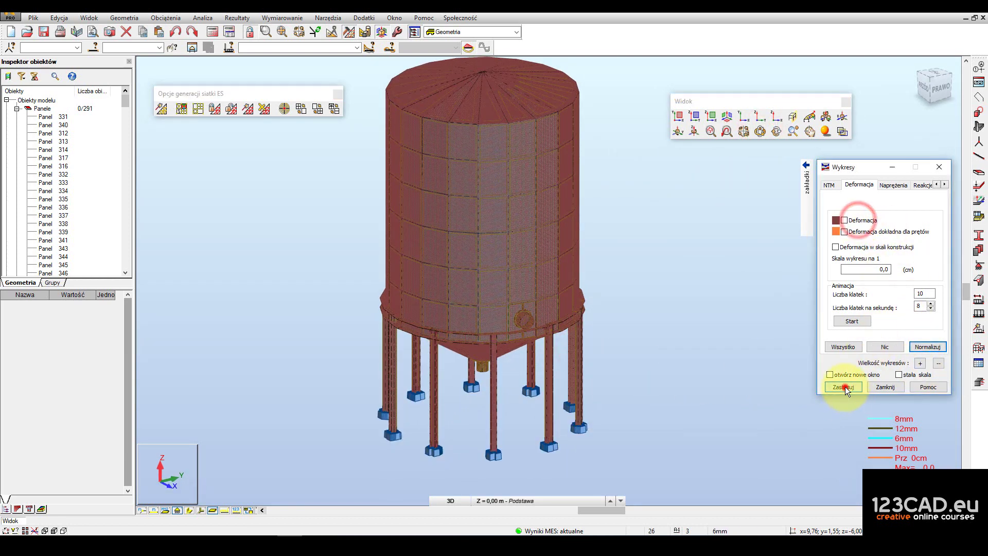
pyautogui.click(280, 18)
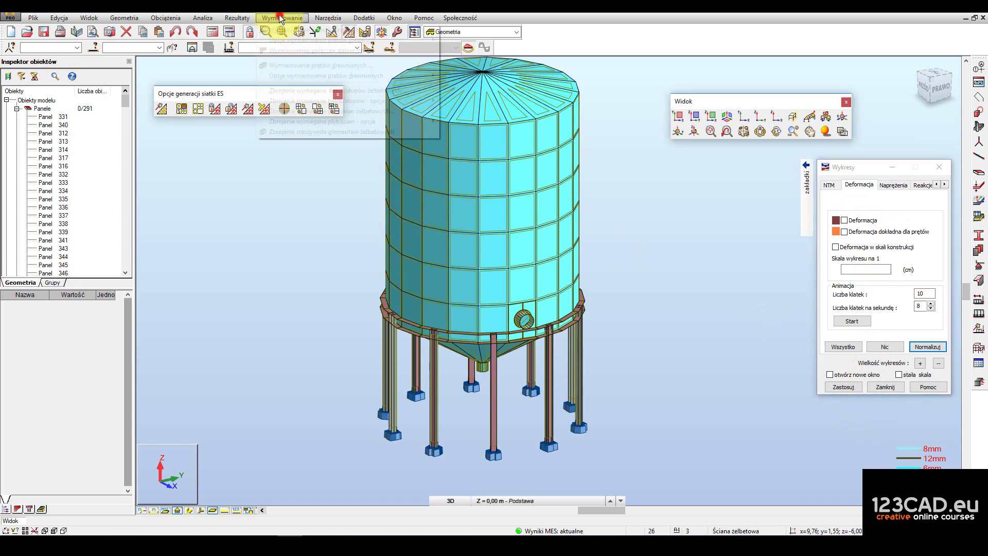
pyautogui.click(258, 74)
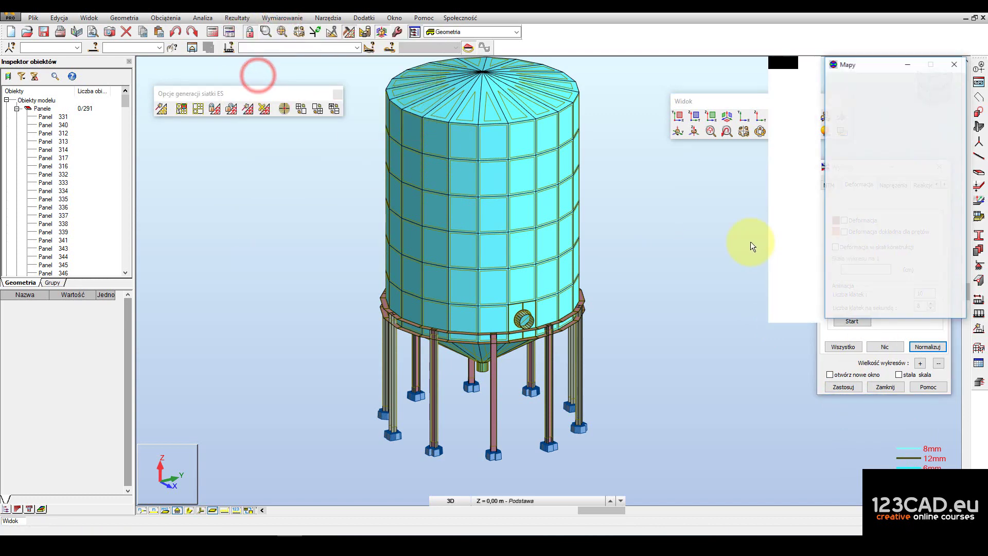
pyautogui.moveTo(877, 60); pyautogui.dragTo(786, 100)
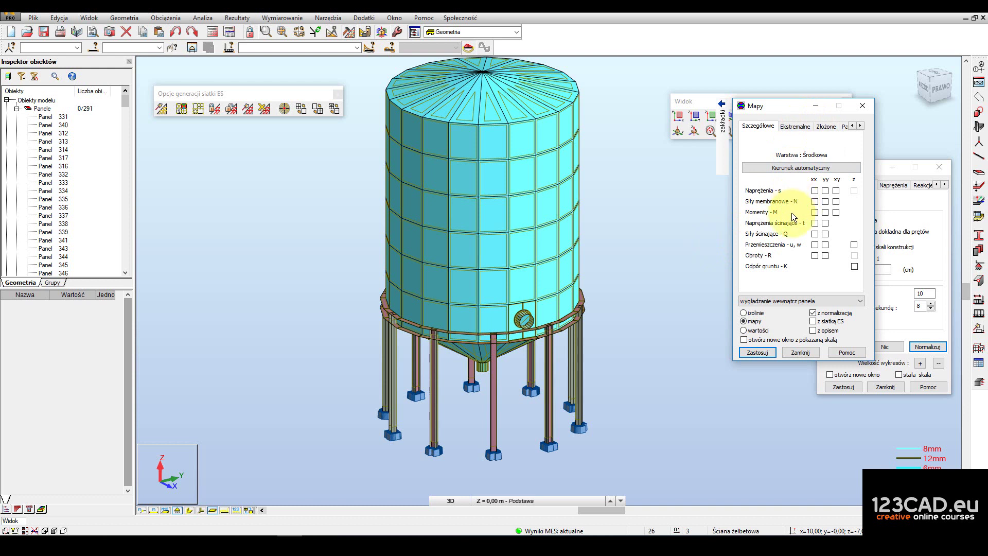
# - Review the extreme and complex result options for the maps and try to consult the help on them
pyautogui.click(801, 127)
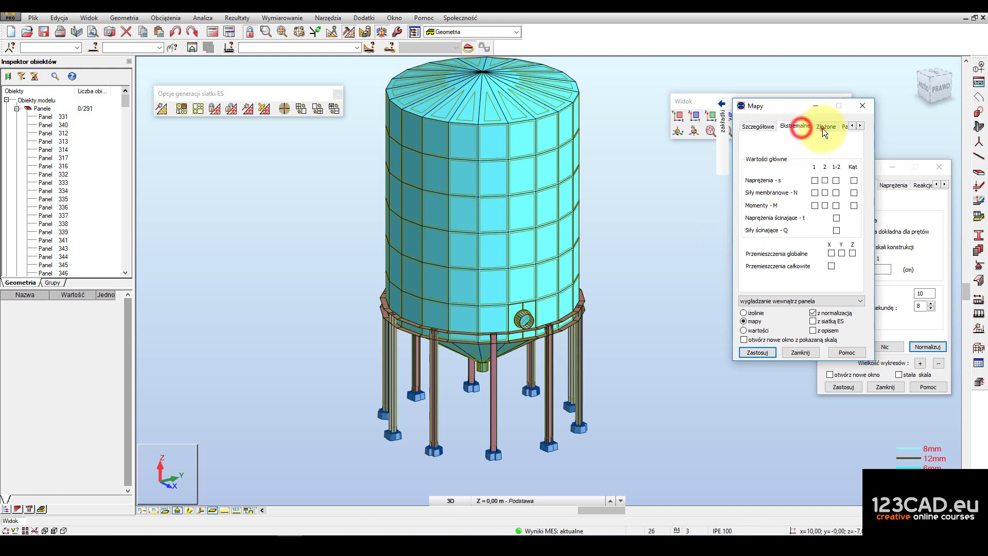
pyautogui.click(824, 126)
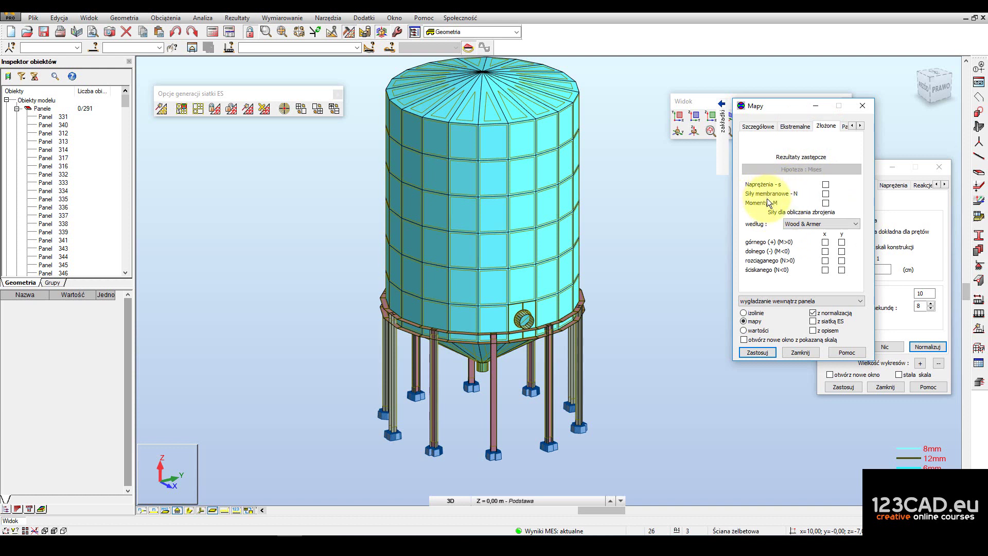
pyautogui.click(527, 215)
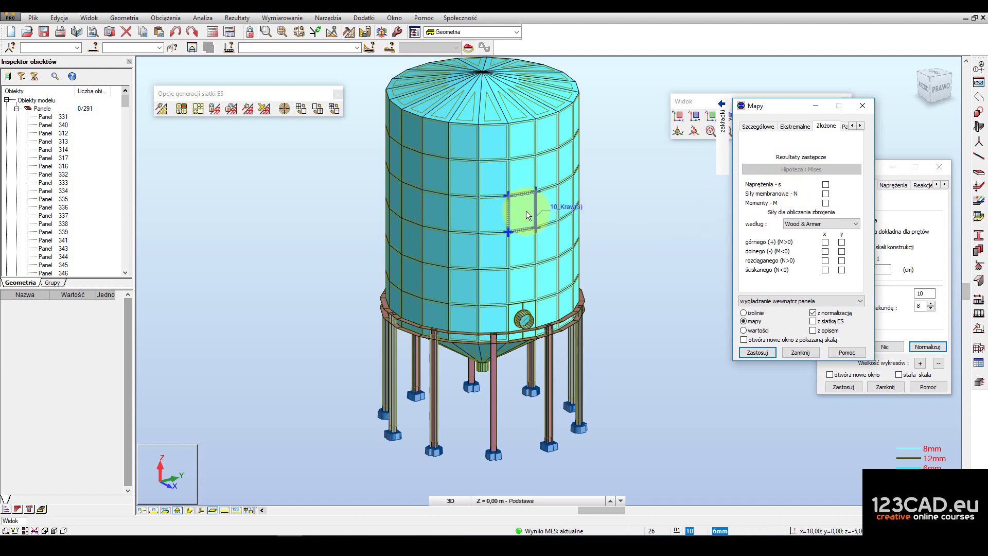
pyautogui.click(847, 353)
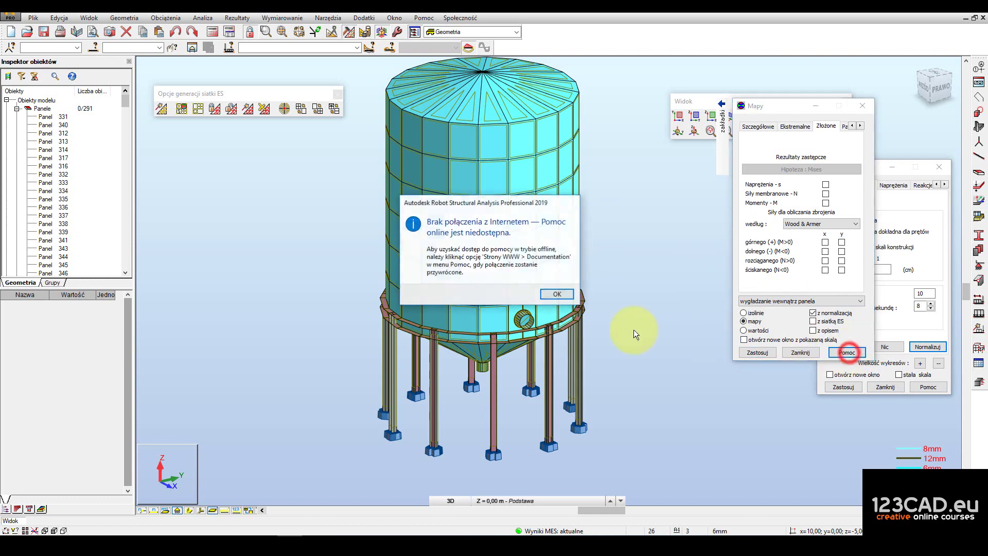
pyautogui.click(548, 292)
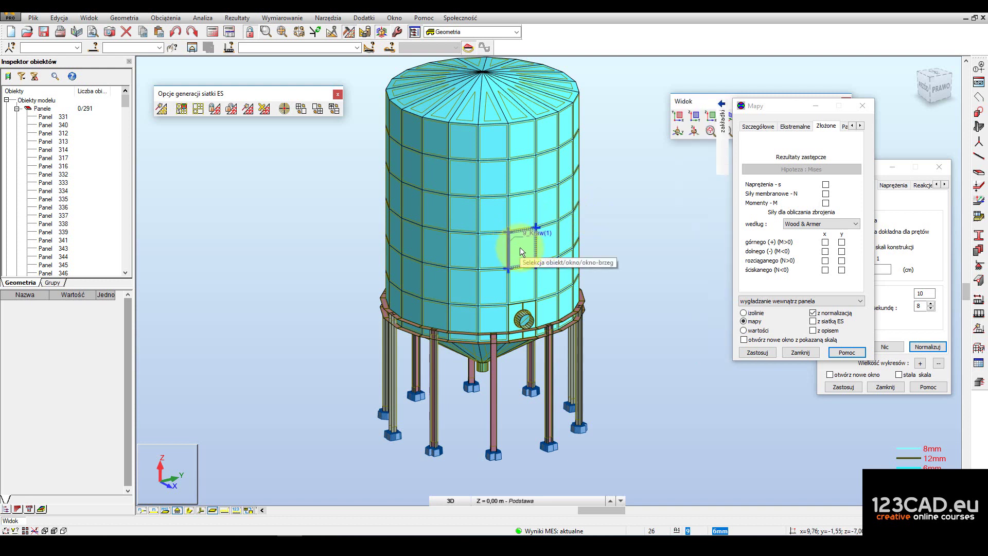
# - Return to the detailed map results and place the maps dialog clear of the diagrams dialog
pyautogui.moveTo(722, 134)
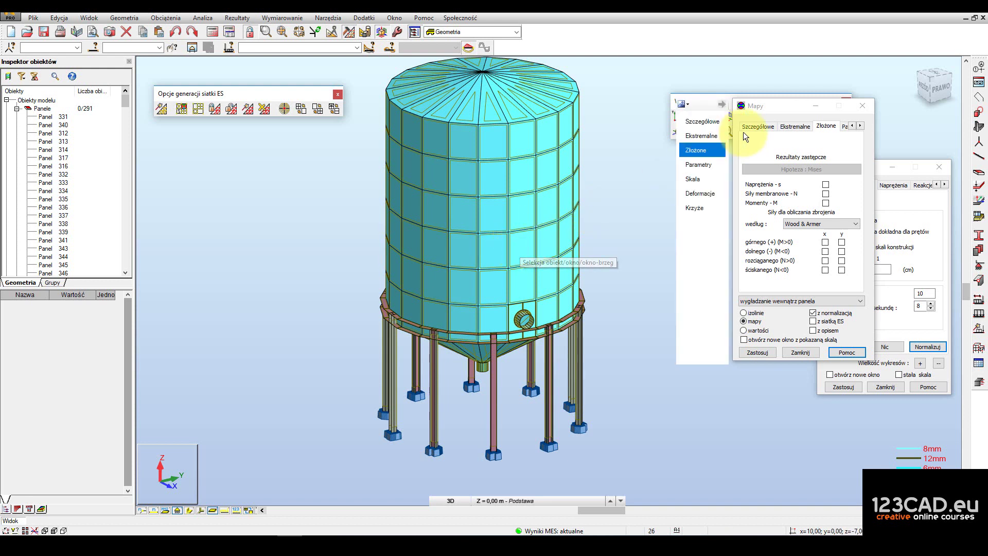
pyautogui.click(756, 126)
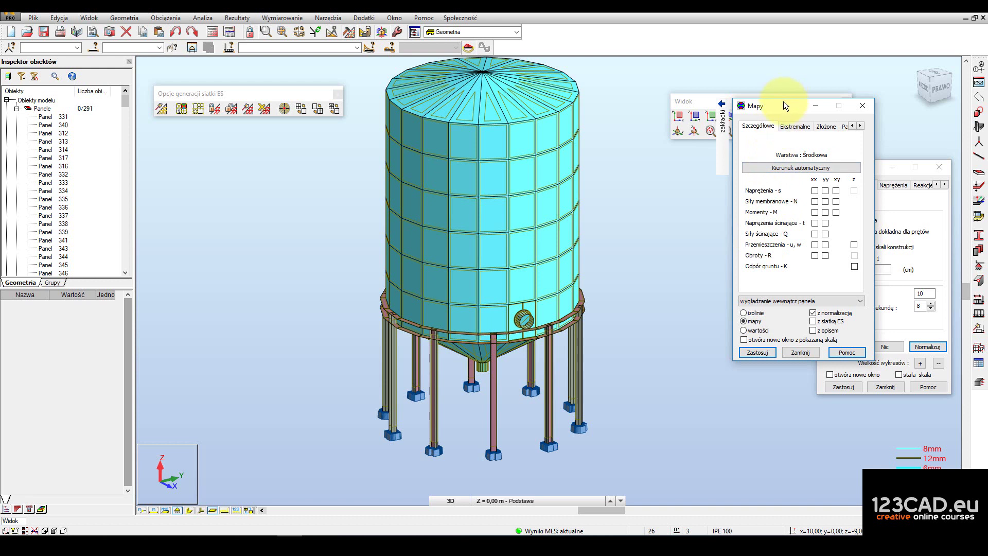
pyautogui.moveTo(774, 104); pyautogui.dragTo(688, 113)
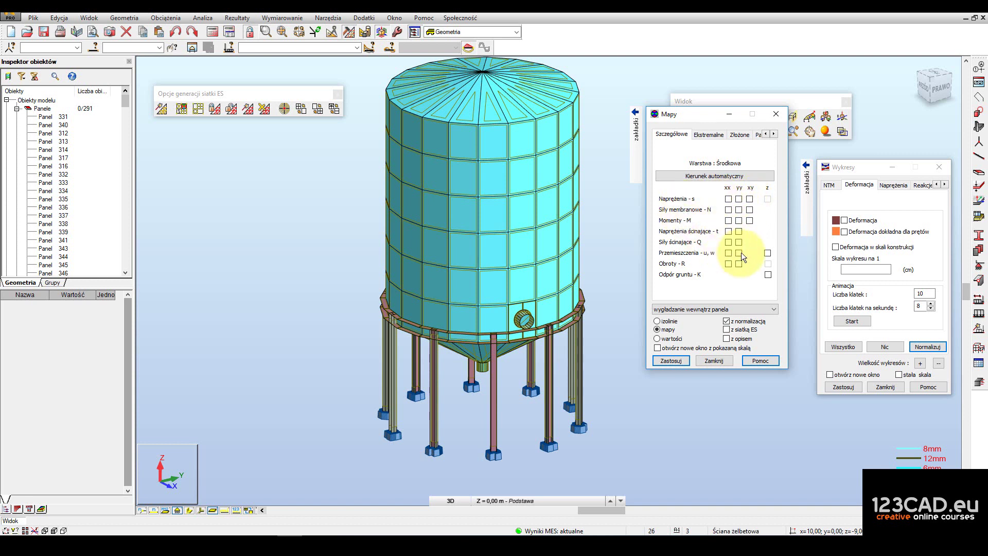
# - Display the z displacement map for load case 1 : STA1 with the finite element mesh overlaid
pyautogui.click(767, 253)
pyautogui.click(669, 358)
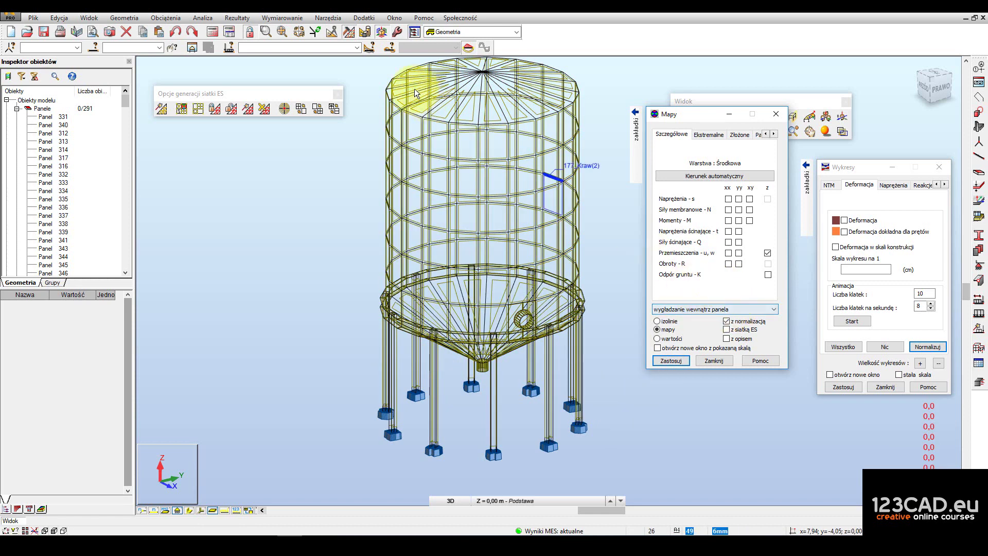
pyautogui.click(356, 48)
pyautogui.click(307, 57)
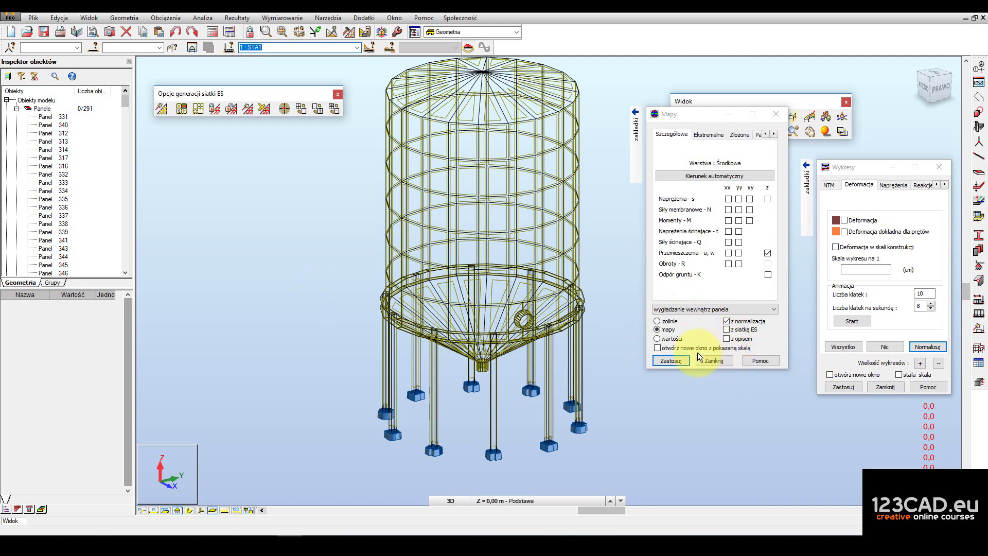
pyautogui.click(727, 330)
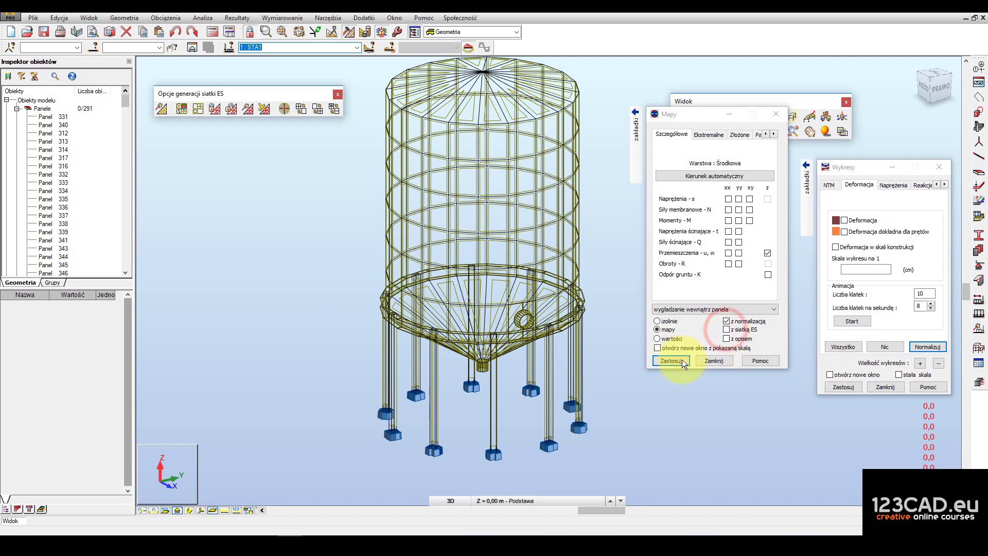
pyautogui.click(682, 360)
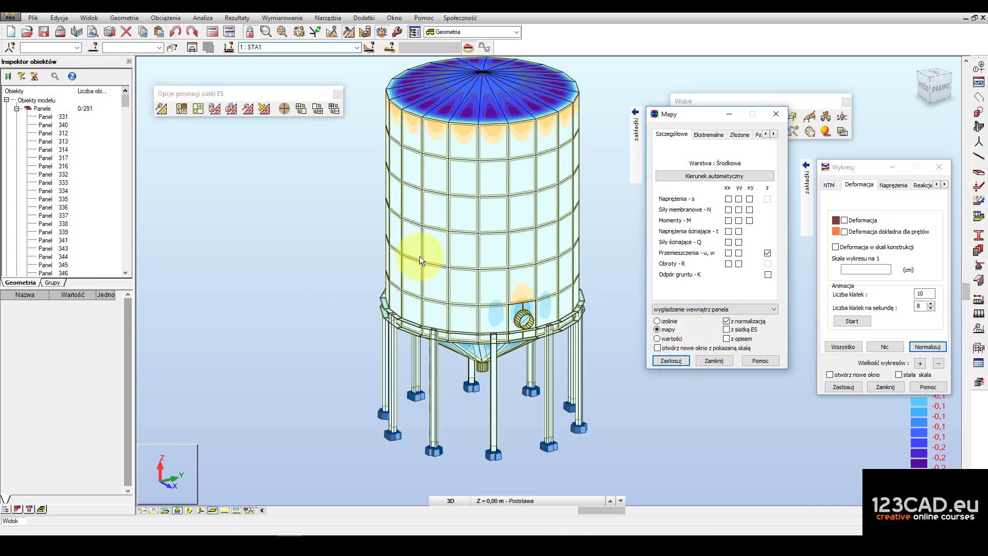
# - Minimise the diagrams dialog and turn off the finite element mesh on the displacement map
pyautogui.click(816, 122)
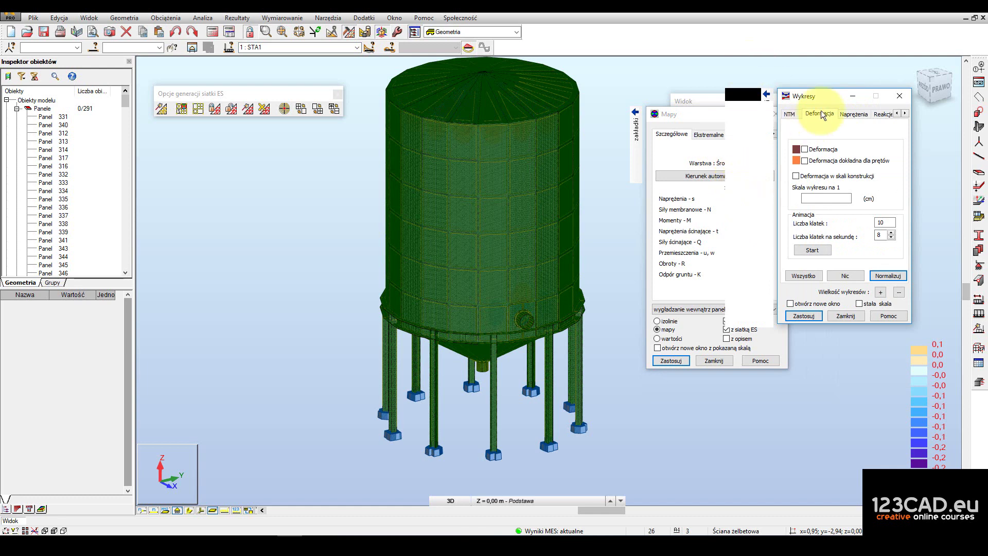
pyautogui.click(852, 96)
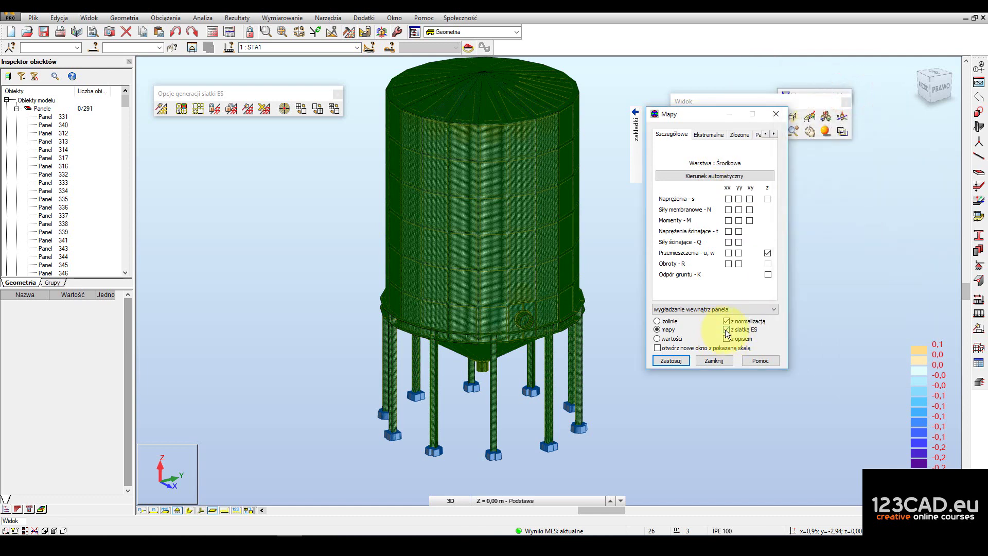
pyautogui.click(726, 329)
pyautogui.click(678, 360)
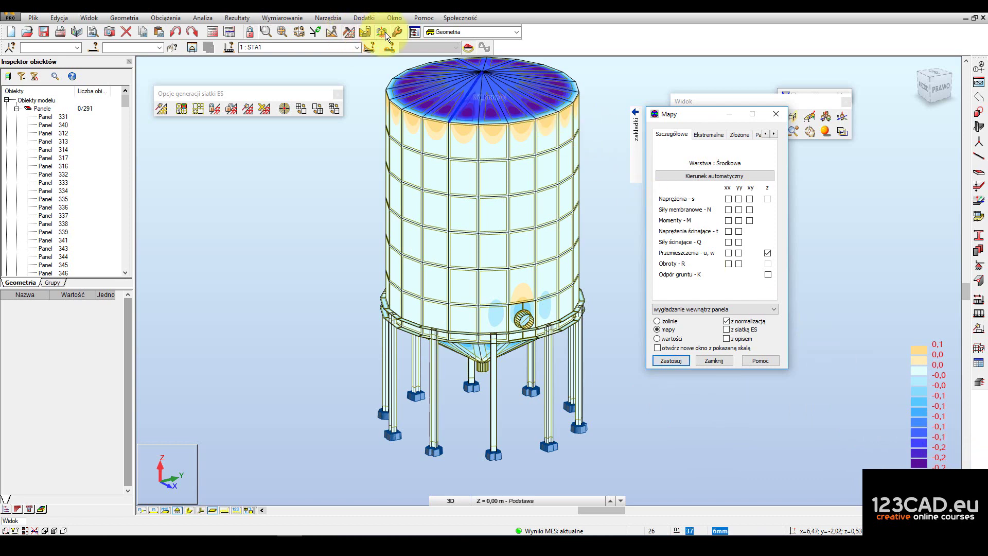
# - Move the view toolbar clear of the maps dialog and examine the displacement map on the silo's roof, walls and hopper underside
pyautogui.moveTo(809, 105); pyautogui.dragTo(844, 78)
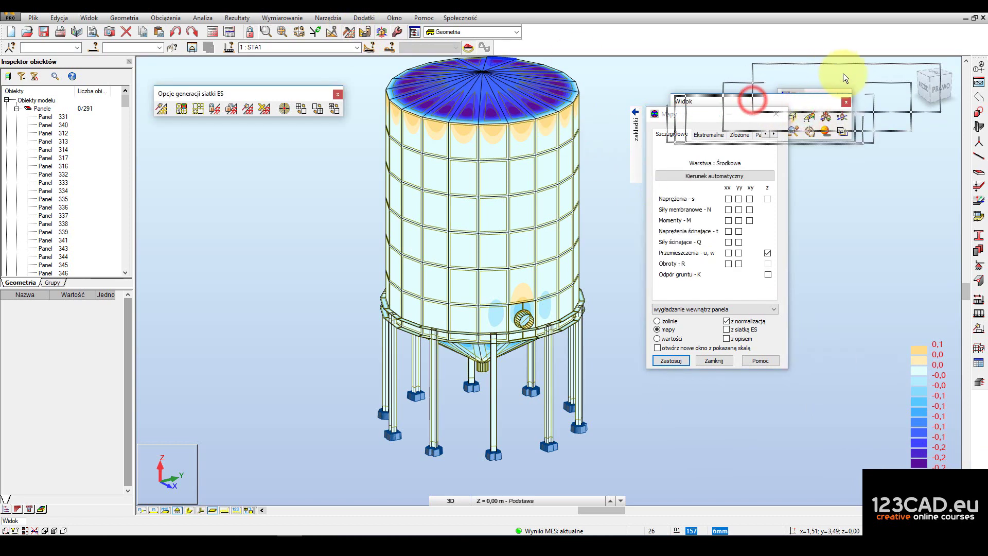
pyautogui.click(846, 100)
pyautogui.moveTo(432, 198)
pyautogui.mouseDown()
pyautogui.moveTo(446, 214)
pyautogui.moveTo(447, 155)
pyautogui.moveTo(445, 197)
pyautogui.mouseUp()
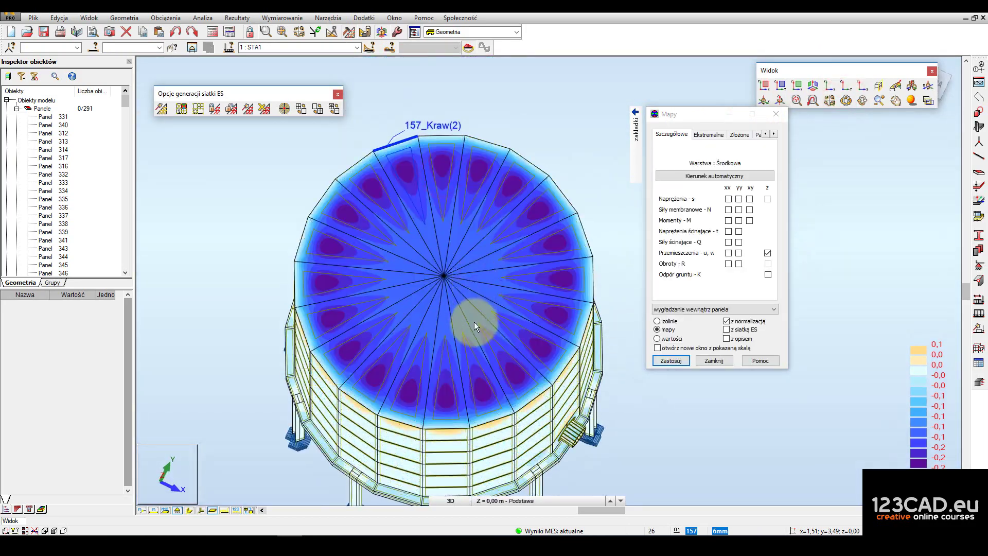
pyautogui.moveTo(470, 312); pyautogui.dragTo(521, 231)
pyautogui.moveTo(511, 207)
pyautogui.mouseDown()
pyautogui.moveTo(445, 222)
pyautogui.moveTo(450, 233)
pyautogui.moveTo(486, 216)
pyautogui.moveTo(443, 215)
pyautogui.moveTo(518, 222)
pyautogui.mouseUp()
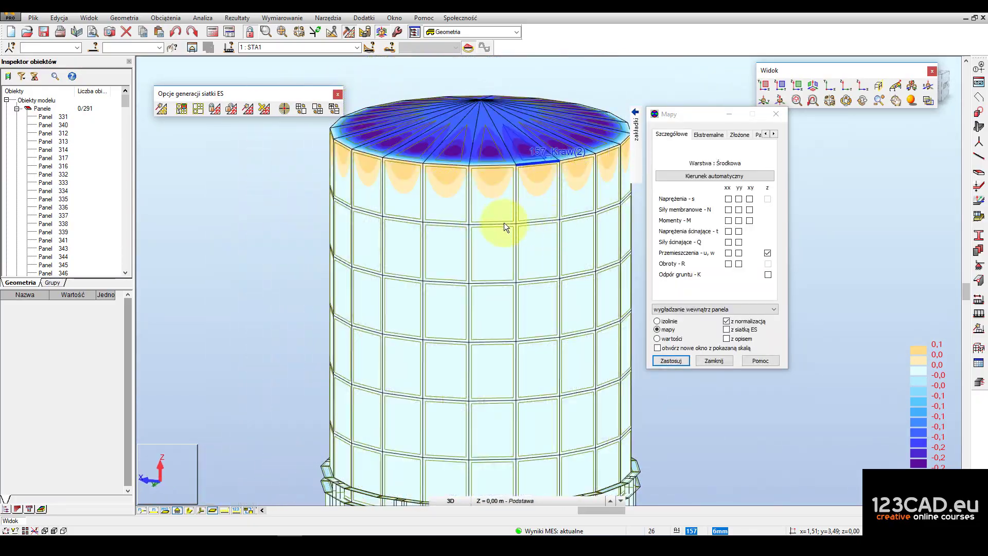
pyautogui.moveTo(520, 212); pyautogui.dragTo(488, 192, button='middle')
pyautogui.scroll(-5, 487, 191)
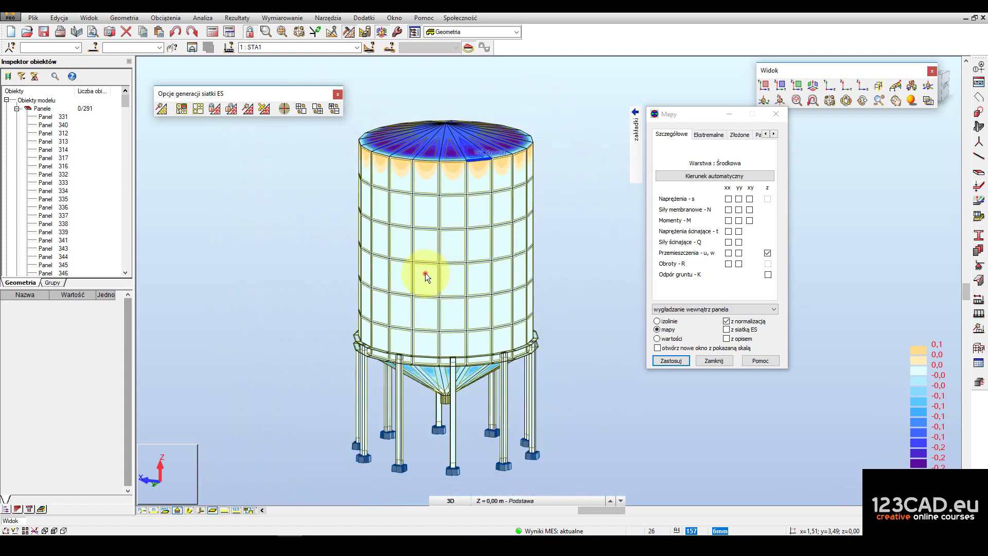
pyautogui.moveTo(425, 272); pyautogui.dragTo(410, 363)
pyautogui.moveTo(410, 363); pyautogui.dragTo(455, 242, button='middle')
pyautogui.scroll(2, 421, 248)
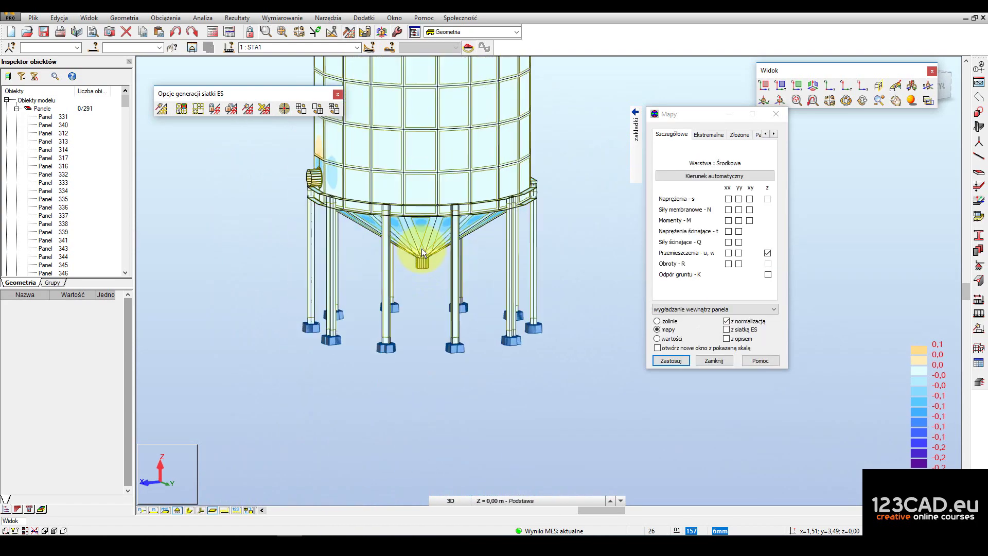
pyautogui.moveTo(424, 225); pyautogui.dragTo(501, 258)
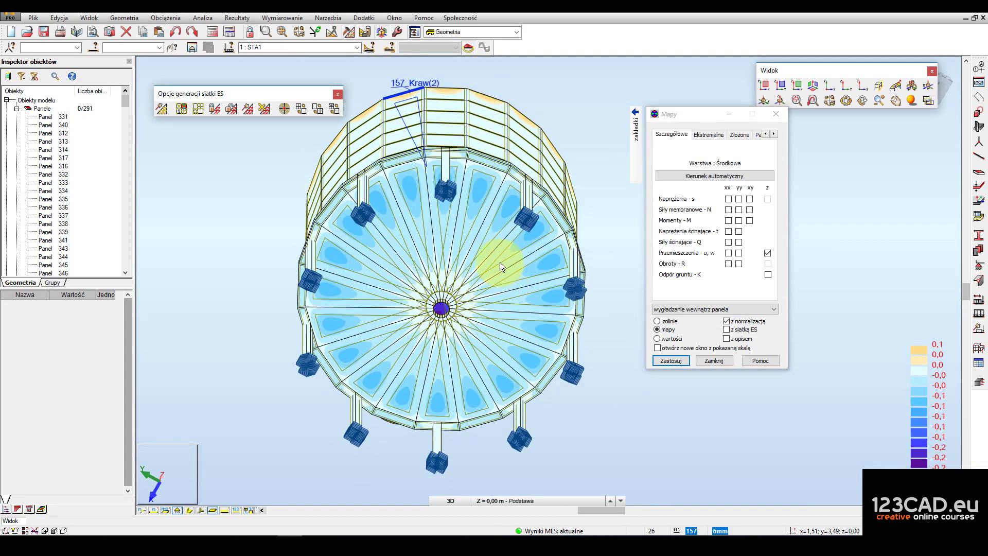
# - Show the z displacement map with value descriptions at the finite element centres
pyautogui.click(657, 338)
pyautogui.click(670, 360)
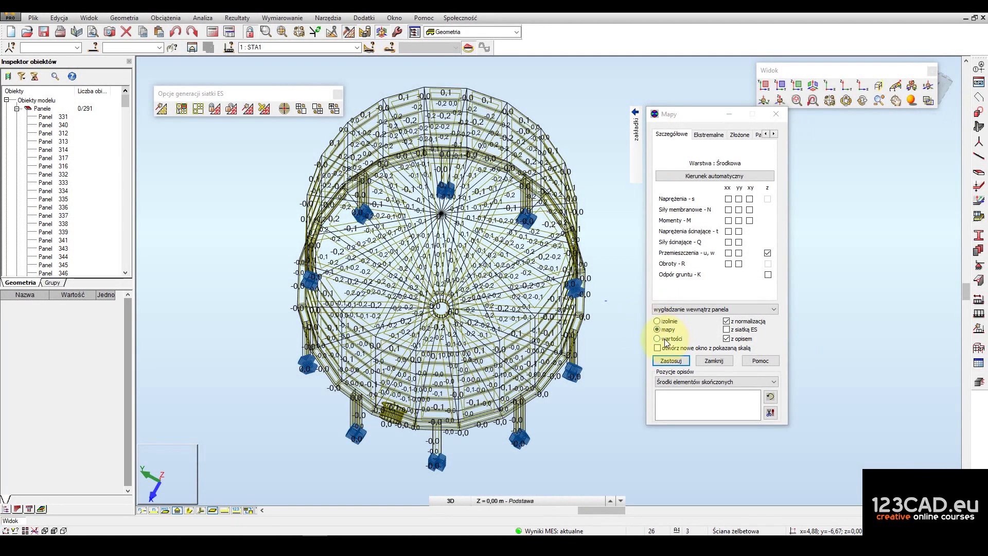
pyautogui.click(670, 360)
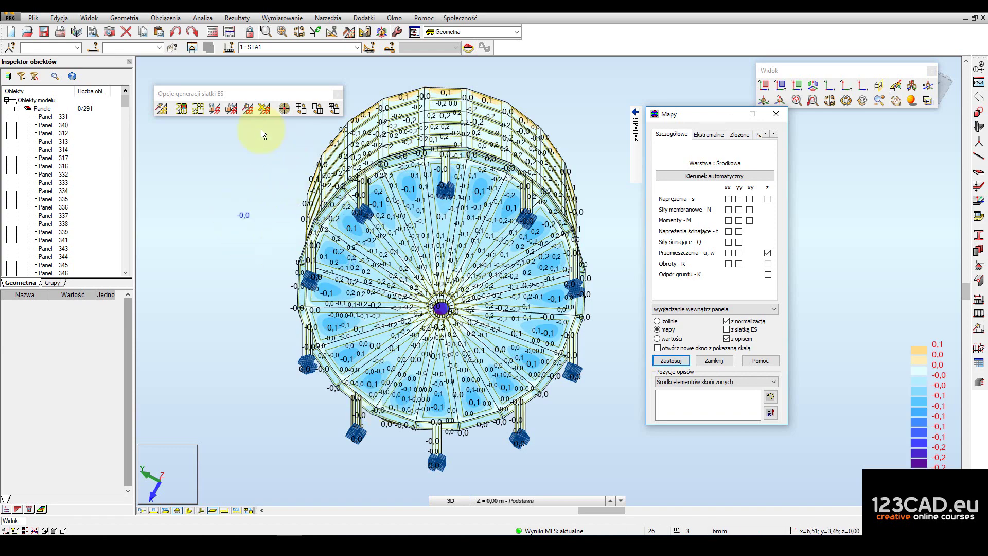
# - Examine the displacement map and its value descriptions on the wall around the pipe opening
pyautogui.click(846, 100)
pyautogui.moveTo(457, 314); pyautogui.dragTo(229, 252)
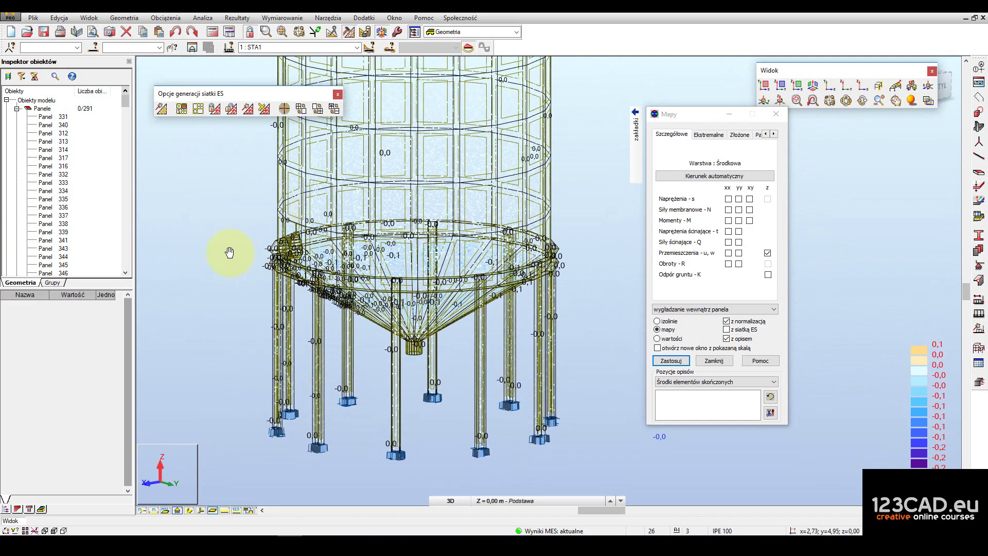
pyautogui.scroll(3, 239, 247)
pyautogui.moveTo(354, 255); pyautogui.dragTo(455, 309)
pyautogui.scroll(3, 453, 288)
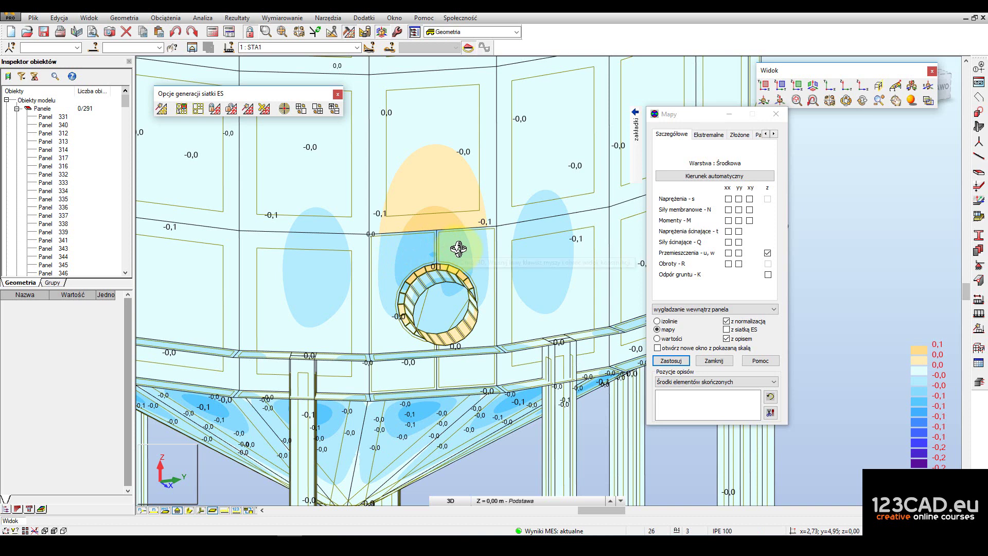
pyautogui.scroll(3, 410, 298)
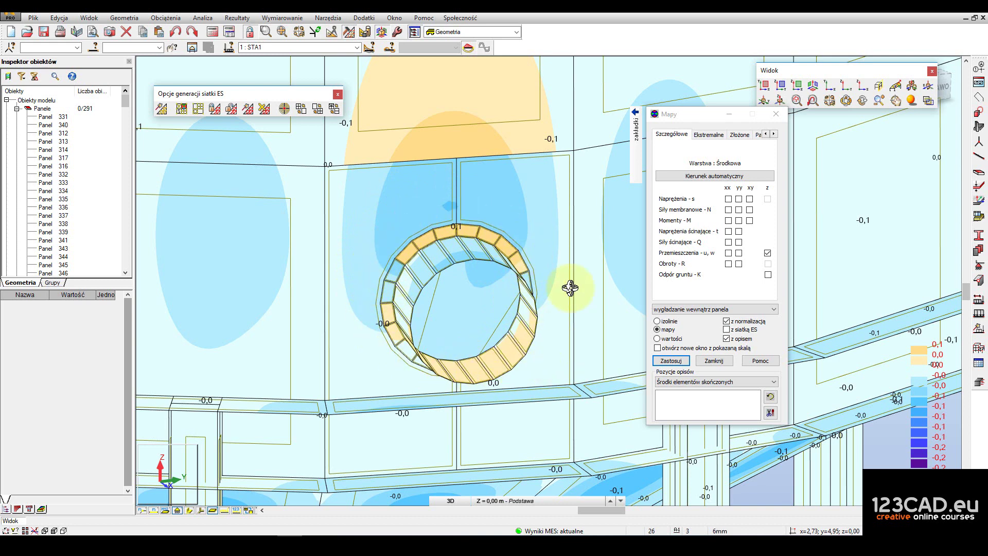
pyautogui.scroll(-3, 347, 252)
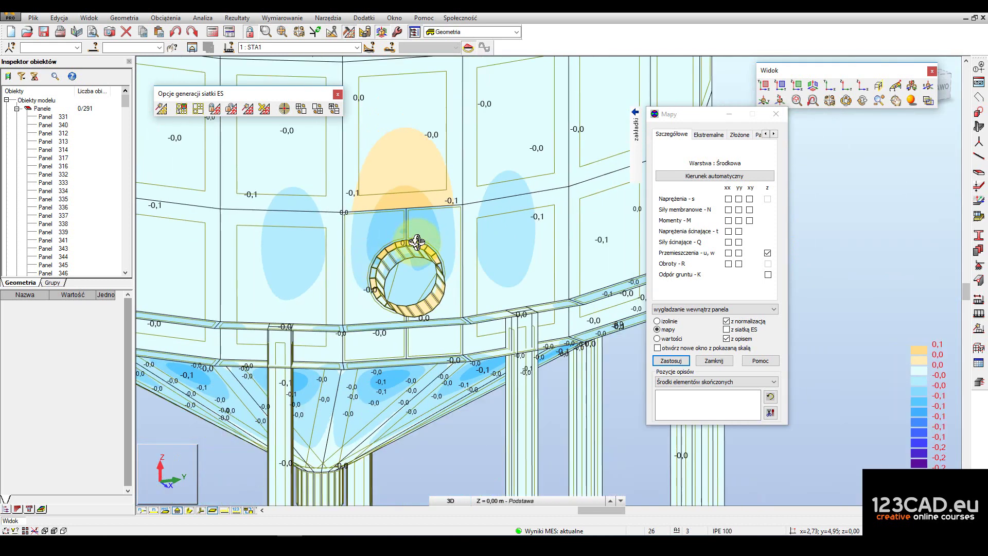
pyautogui.scroll(1, 419, 243)
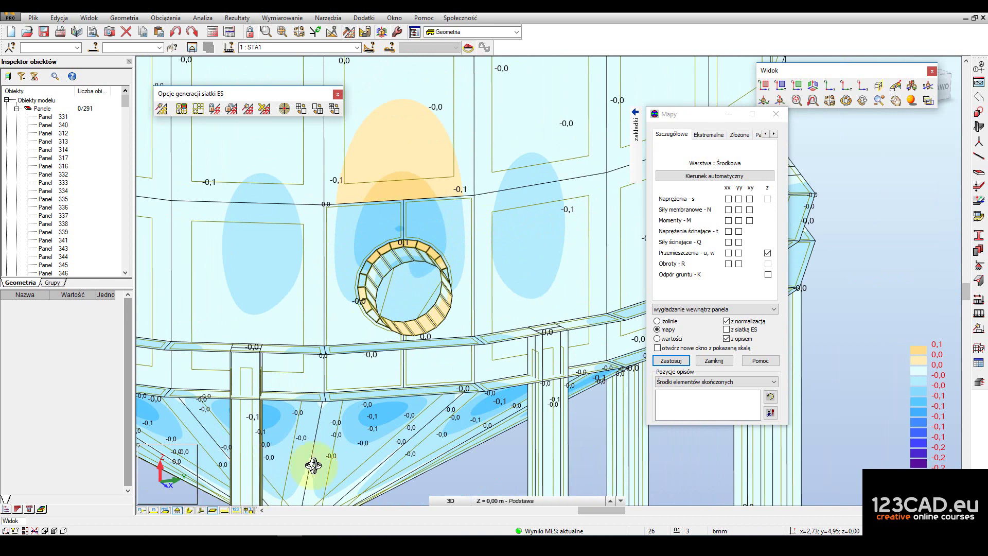
# - Set the description positions to graphically indicated points and probe the displacements on the wall around the pipe opening
pyautogui.rightClick(841, 191)
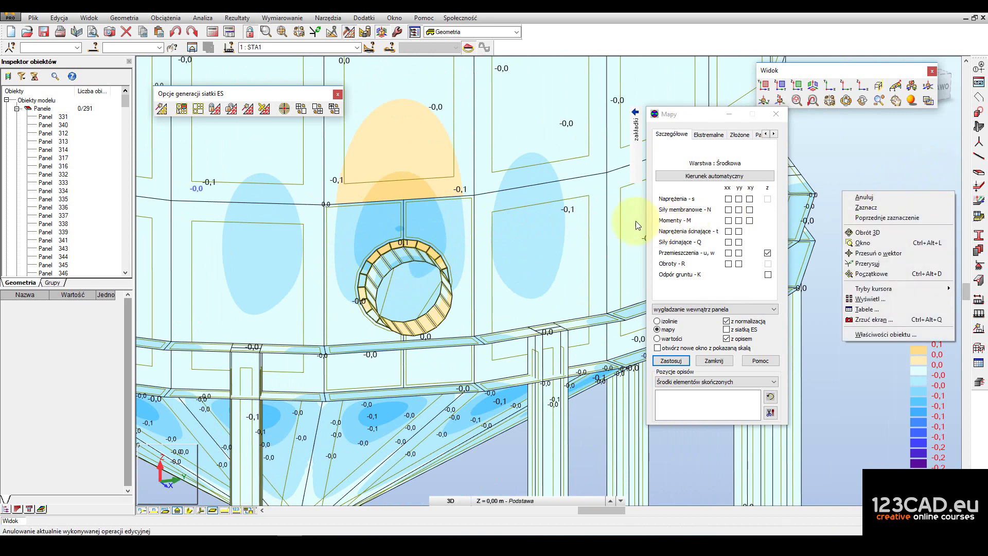
pyautogui.click(934, 155)
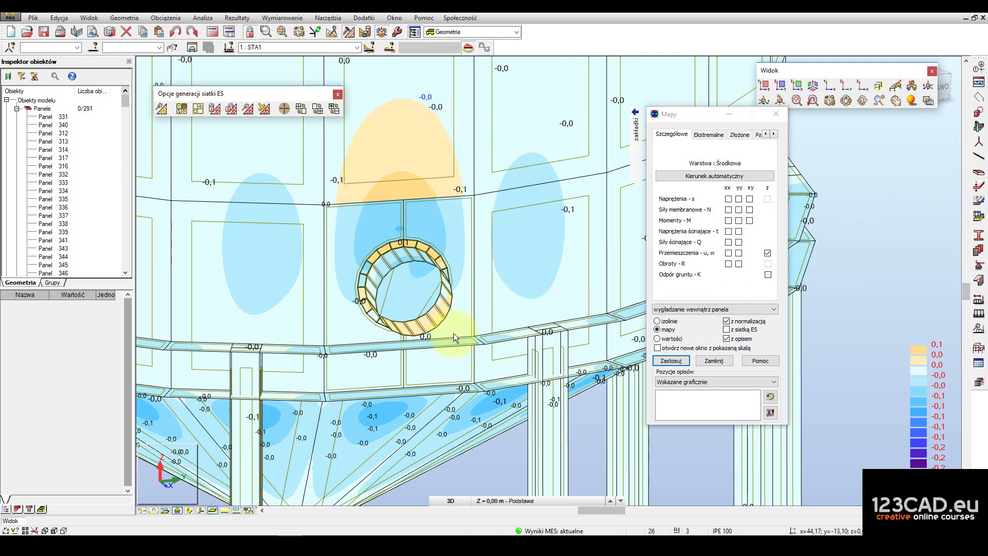
pyautogui.click(416, 329)
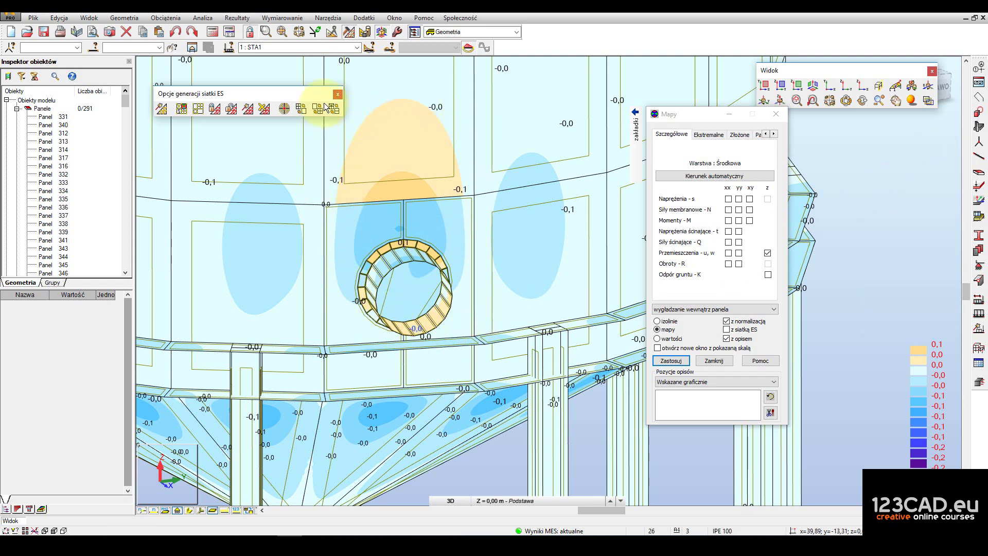
pyautogui.click(418, 351)
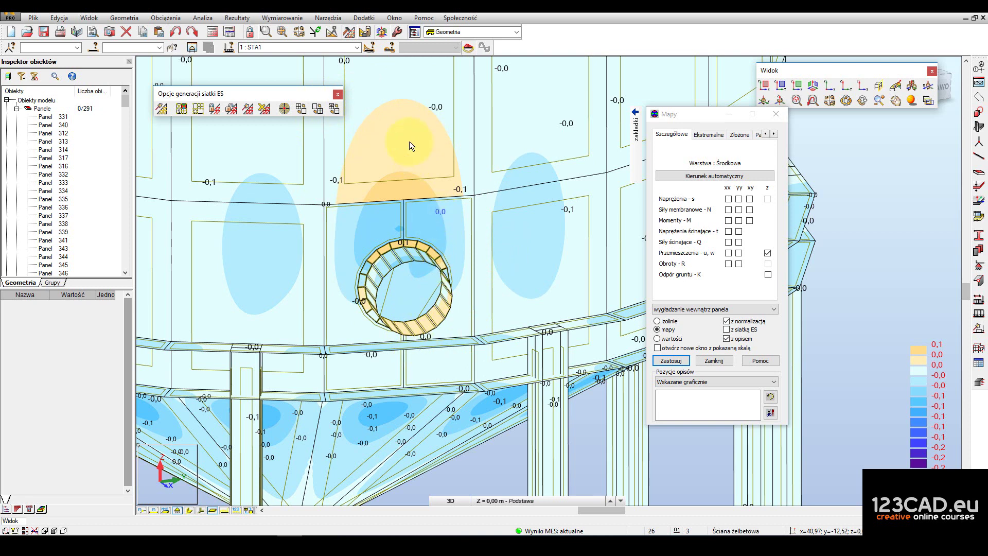
pyautogui.moveTo(409, 141)
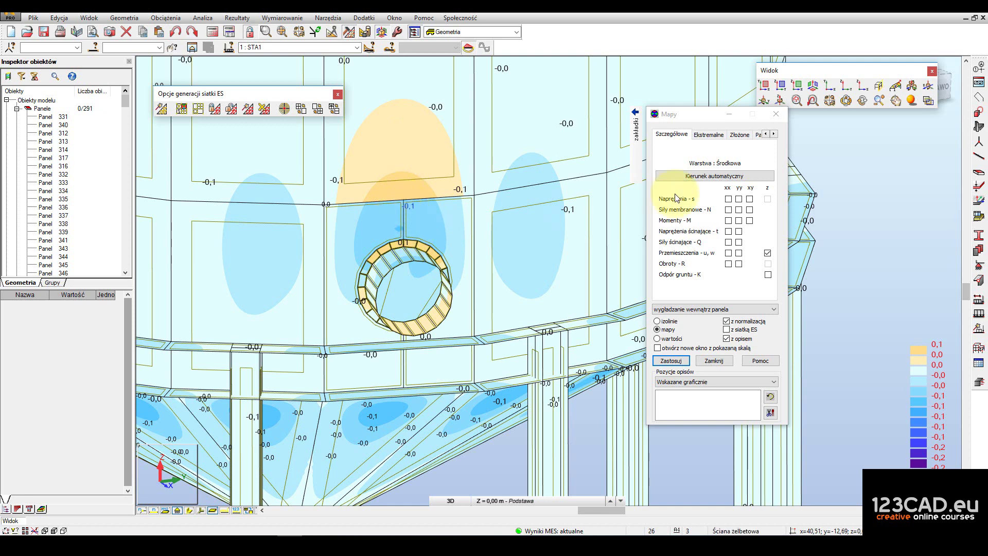
# - Turn off the z displacement map and select panel 382 beside the pipe opening together with the adjoining wall panel 333
pyautogui.click(767, 253)
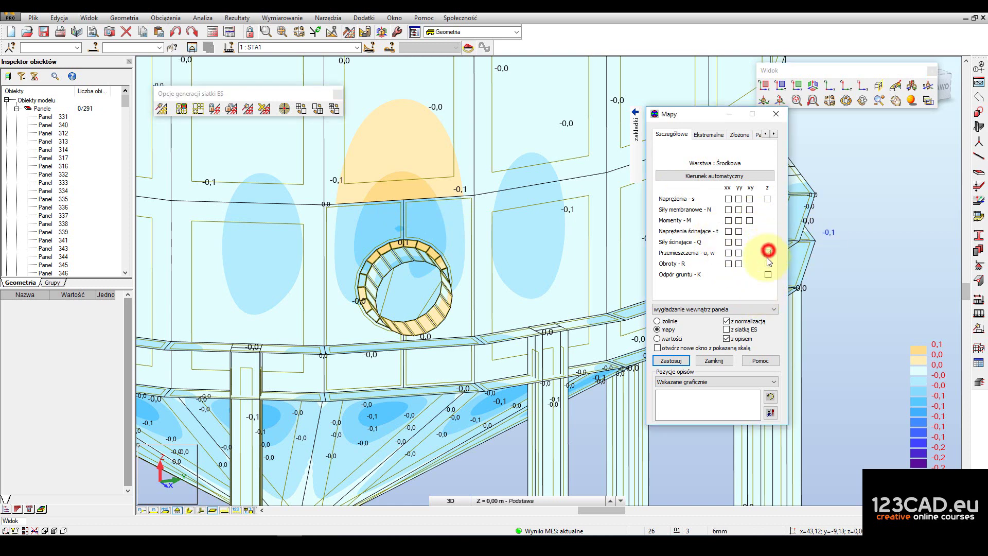
pyautogui.click(669, 360)
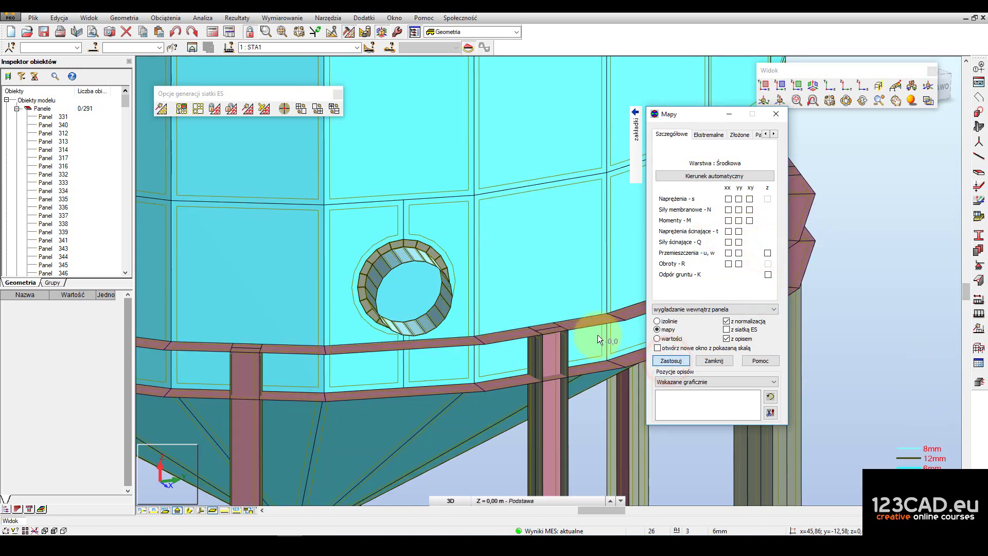
pyautogui.rightClick(928, 285)
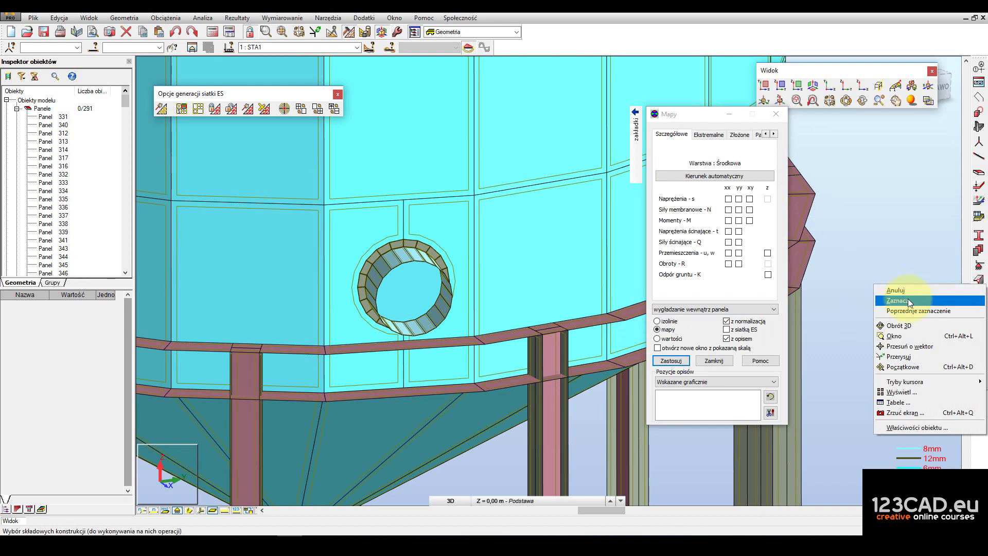
pyautogui.click(909, 301)
pyautogui.click(450, 212)
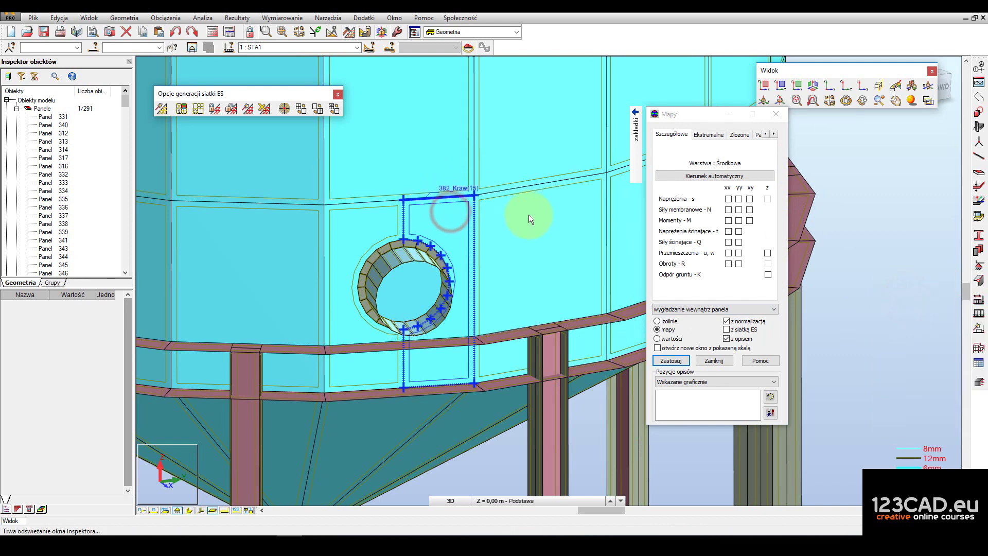
pyautogui.keyDown('ctrl'); pyautogui.click(518, 226); pyautogui.keyUp('ctrl')
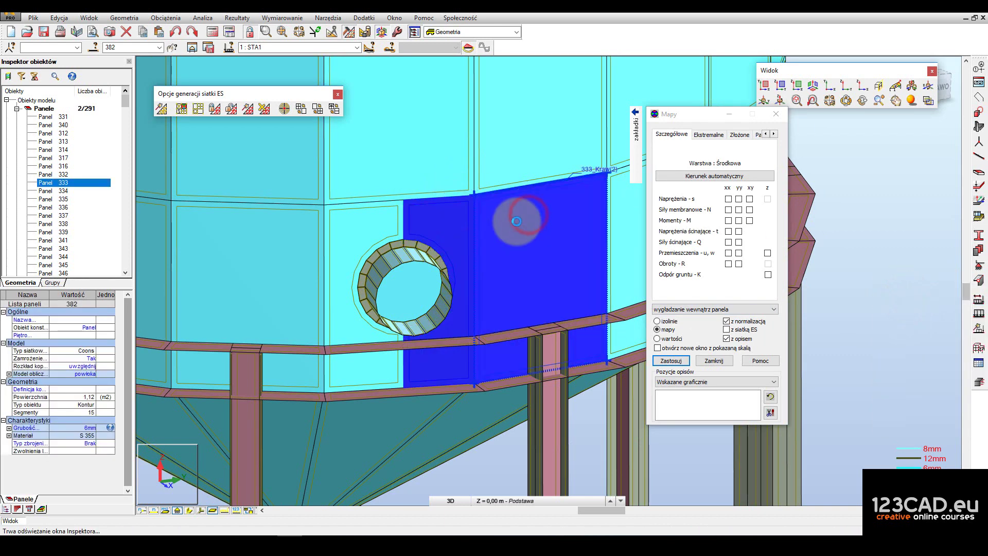
# - Isolate the selected panels and display their local axes to check the z direction
pyautogui.click(200, 45)
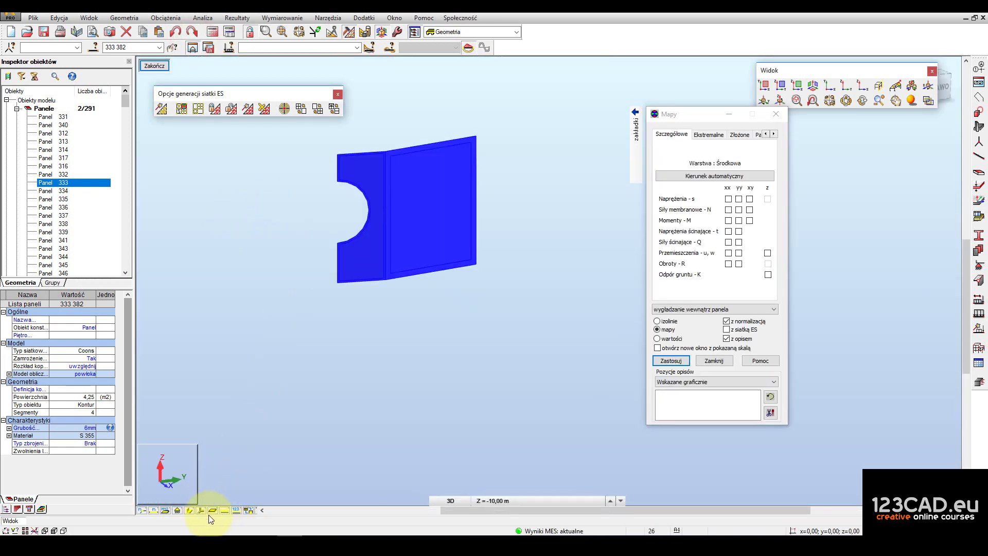
pyautogui.click(202, 511)
pyautogui.scroll(4, 365, 248)
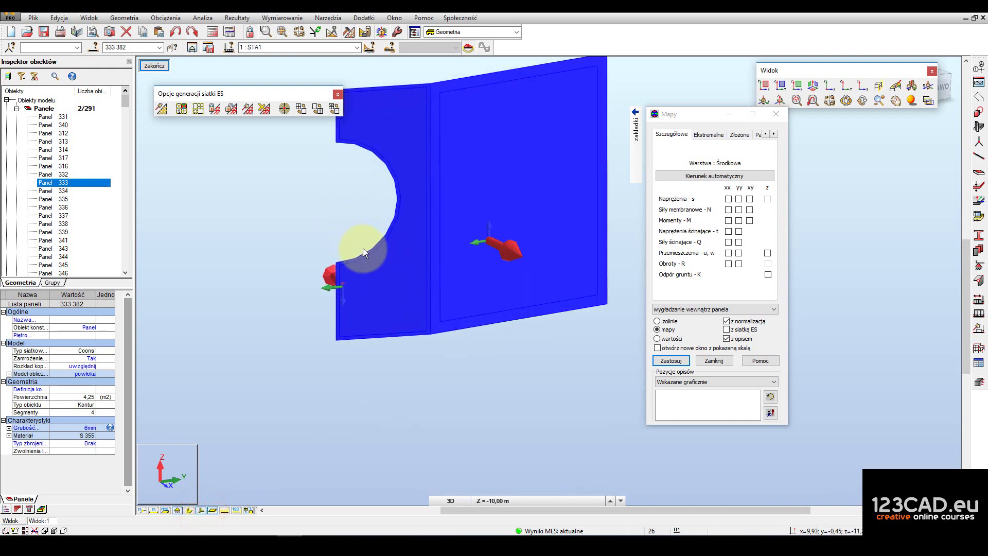
pyautogui.keyDown('shift'); pyautogui.moveTo(394, 355); pyautogui.dragTo(395, 369, button='middle'); pyautogui.keyUp('shift')
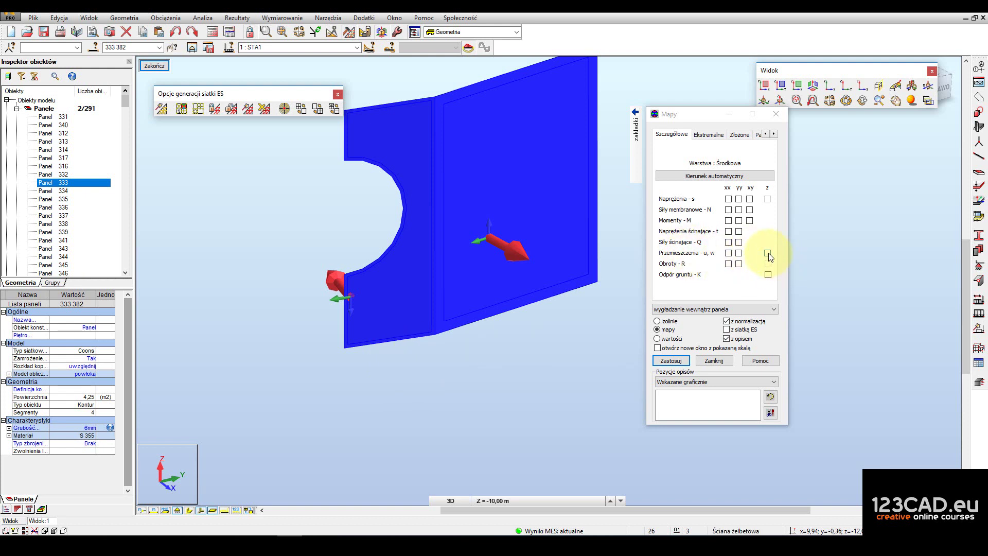
# - Leave the isolated panel view, add panel 343 on the other side of the pipe opening to the selection, and clear the selection
pyautogui.click(154, 66)
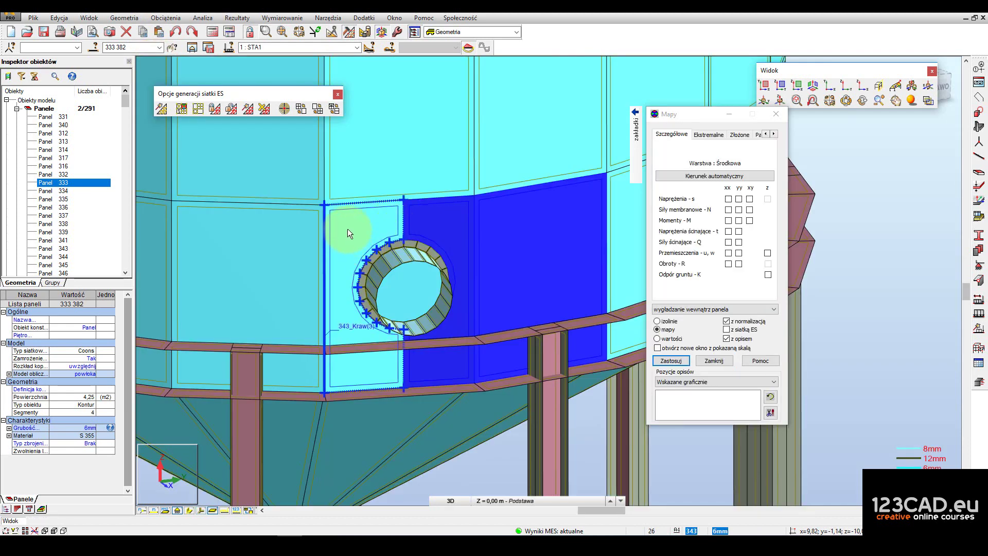
pyautogui.keyDown('ctrl'); pyautogui.click(347, 228); pyautogui.keyUp('ctrl')
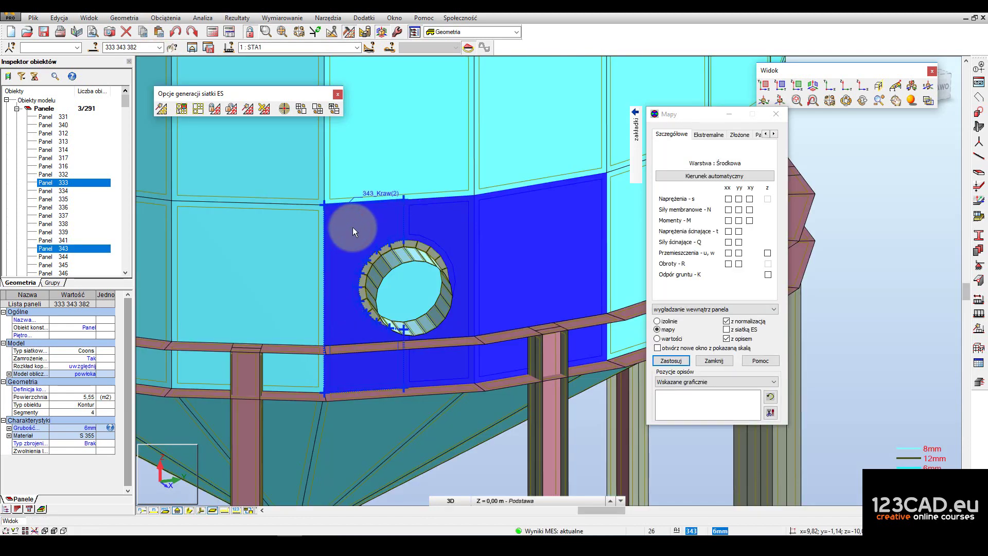
pyautogui.click(854, 249)
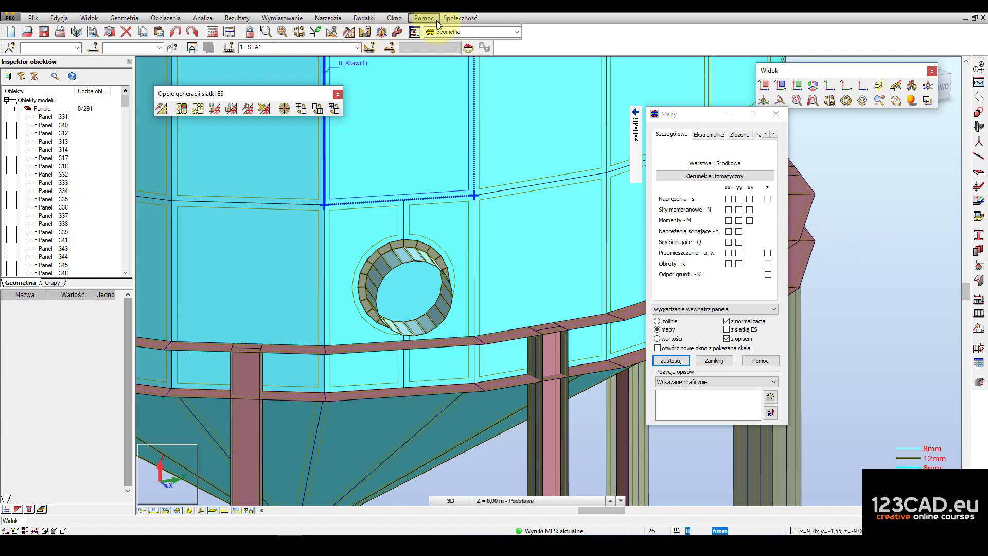
# - Save the project under a new name as a ROBOT (*.rtd) file in the SILOS_2018 folder, with results in an external *.RT_ file
pyautogui.click(33, 17)
pyautogui.click(60, 64)
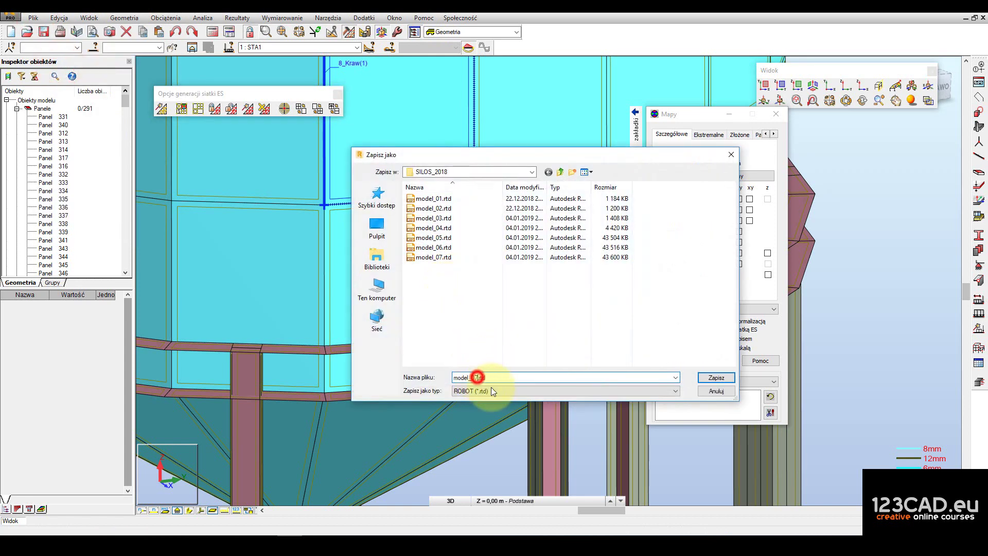
pyautogui.click(700, 378)
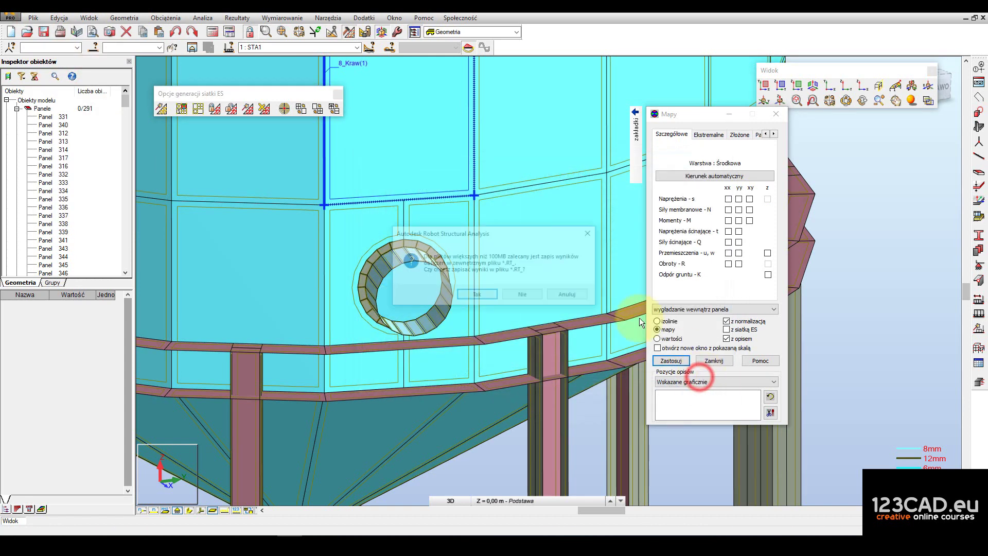
pyautogui.click(485, 292)
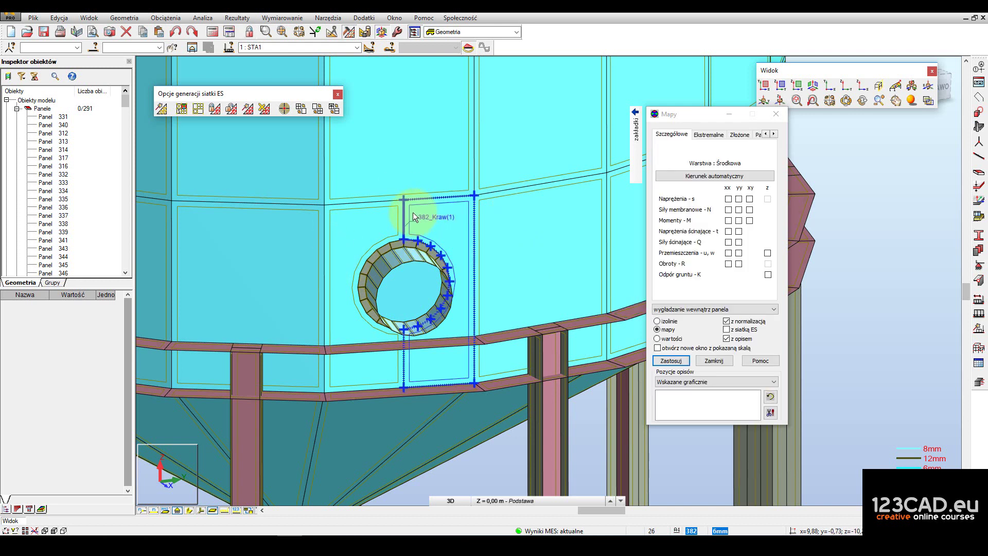
# - Compare the extreme (Ekstremalne) and complex (Złożone) result quantities offered for the panel maps
pyautogui.click(700, 135)
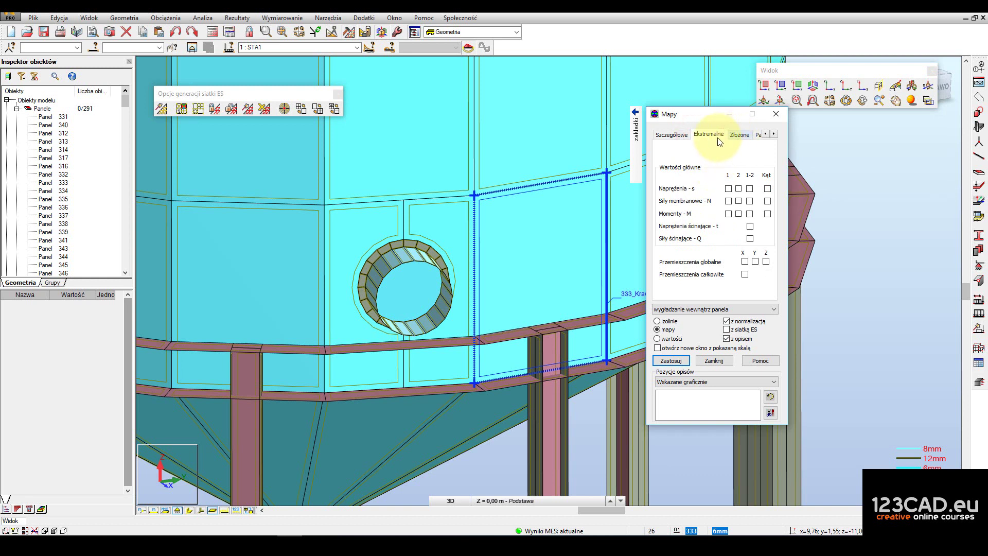
pyautogui.click(681, 135)
pyautogui.click(741, 134)
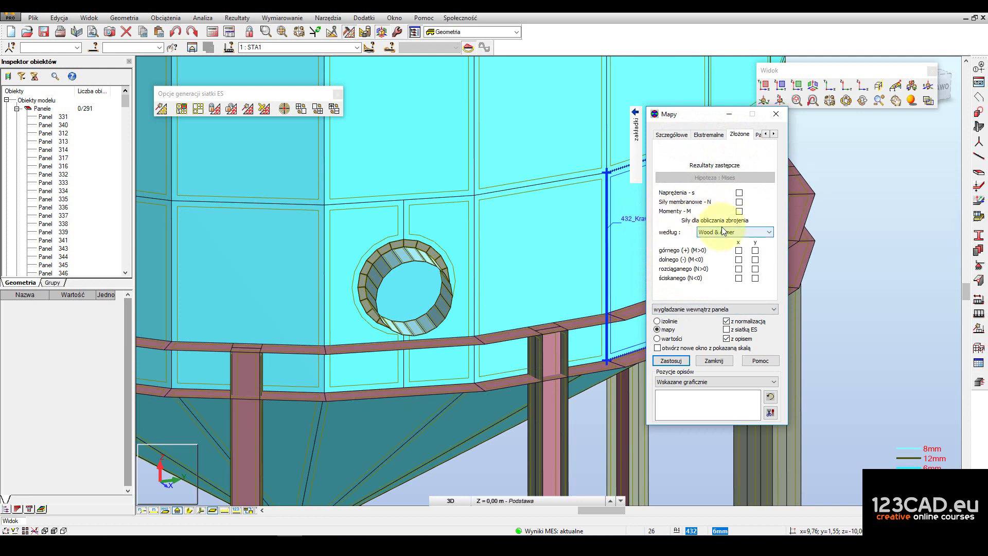
pyautogui.click(707, 135)
pyautogui.click(736, 135)
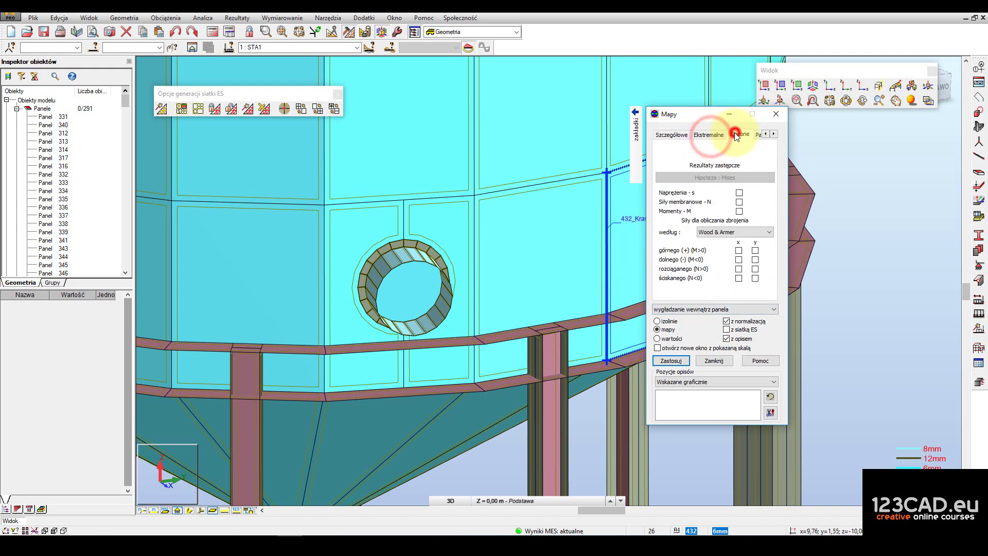
pyautogui.click(709, 134)
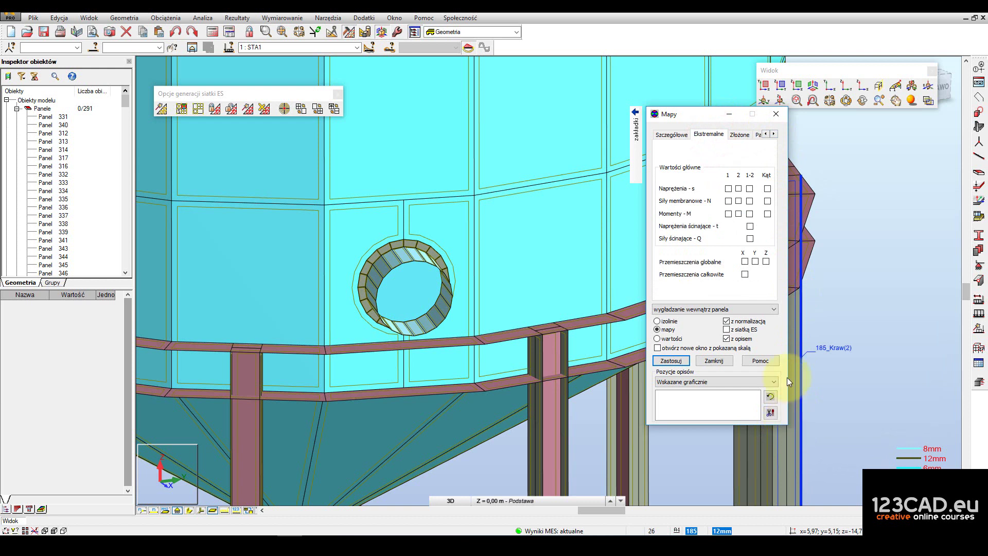
pyautogui.click(742, 135)
pyautogui.click(720, 136)
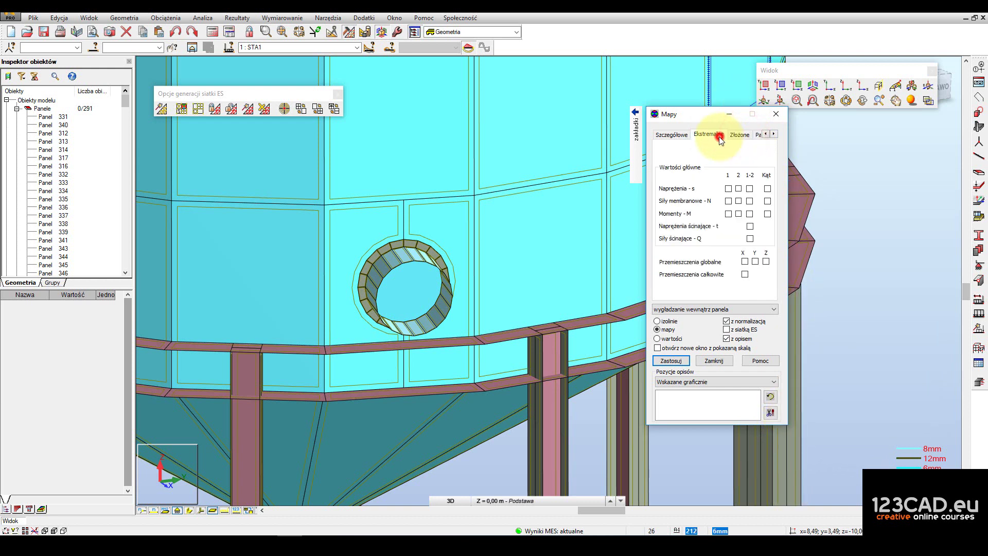
# - Look through the remaining panel map settings, including deformations and animation, and the result types available for the model
pyautogui.click(773, 134)
pyautogui.click(773, 134)
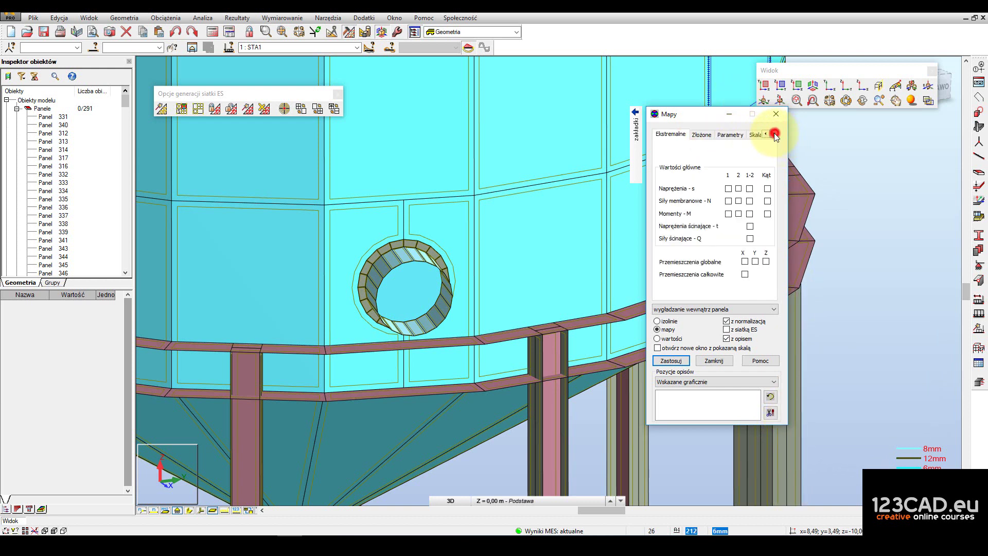
pyautogui.click(773, 134)
pyautogui.click(774, 134)
pyautogui.click(701, 135)
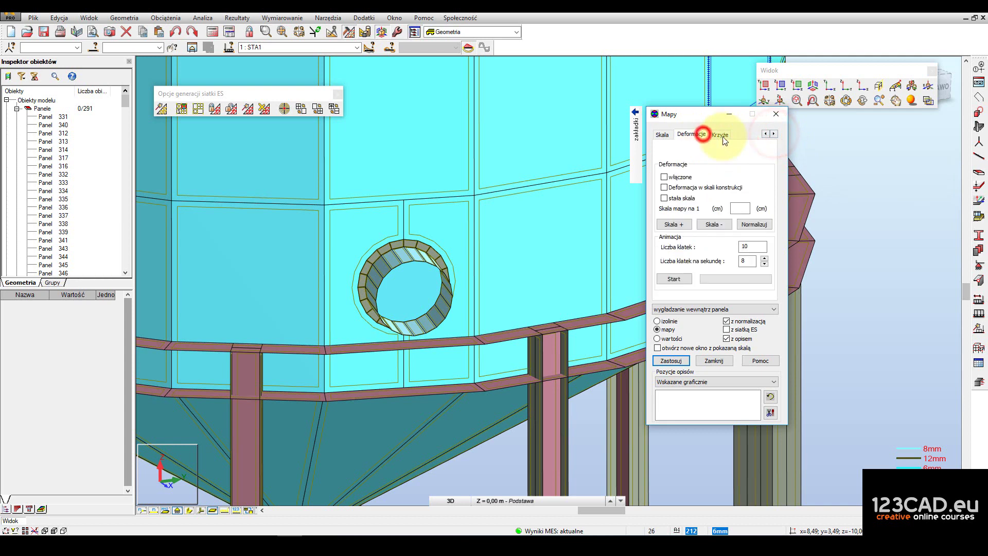
pyautogui.click(766, 134)
pyautogui.click(765, 134)
pyautogui.click(765, 134)
pyautogui.click(236, 17)
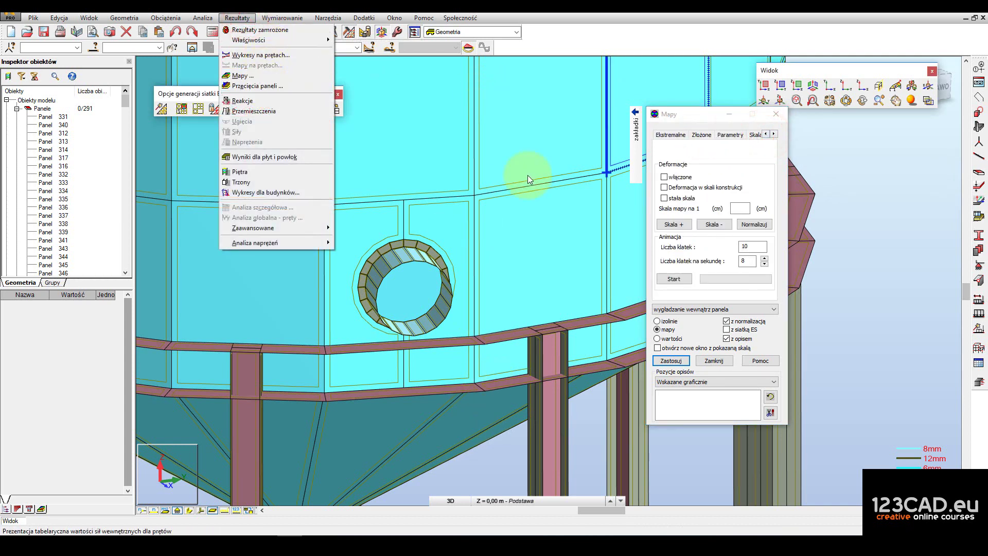
pyautogui.click(696, 112)
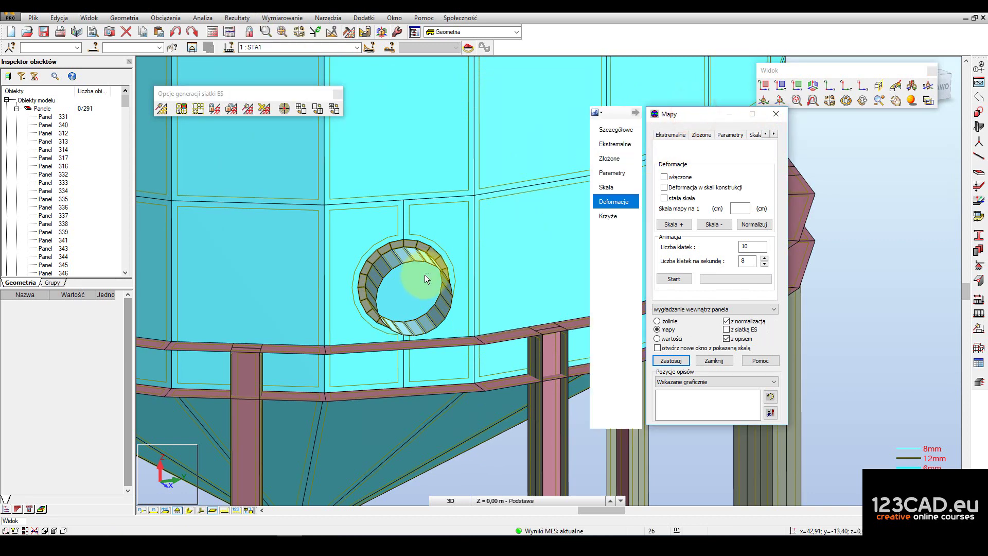
# - Display the complex (Złożone) stress map (Naprężenia - s), based on the Mises hypothesis, on the whole silo
pyautogui.scroll(-3, 425, 274)
pyautogui.scroll(-3, 424, 274)
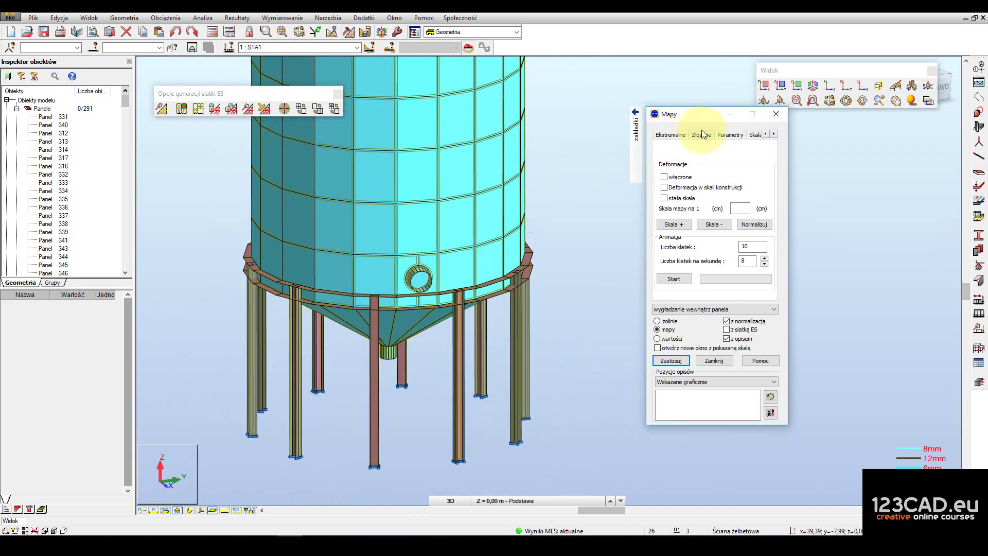
pyautogui.click(765, 134)
pyautogui.click(716, 134)
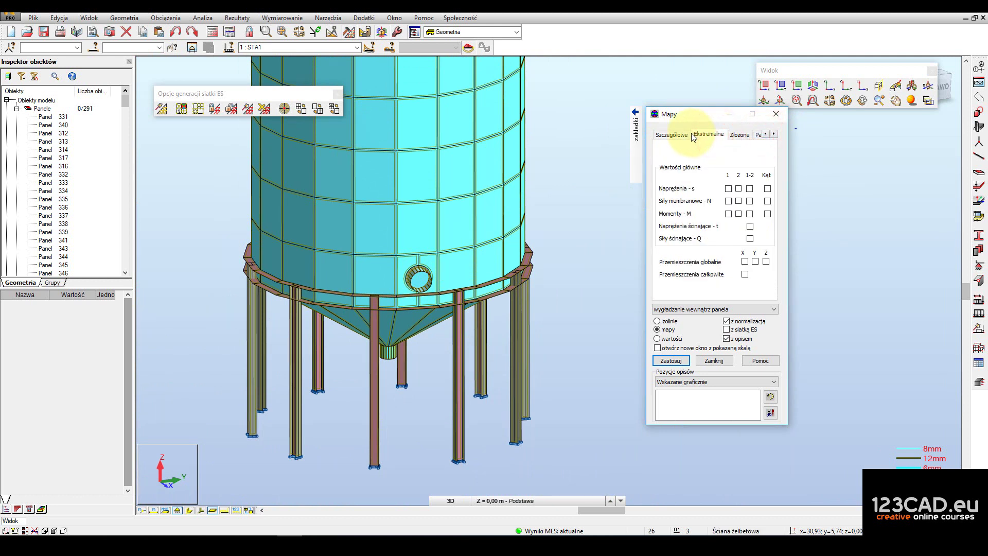
pyautogui.click(741, 135)
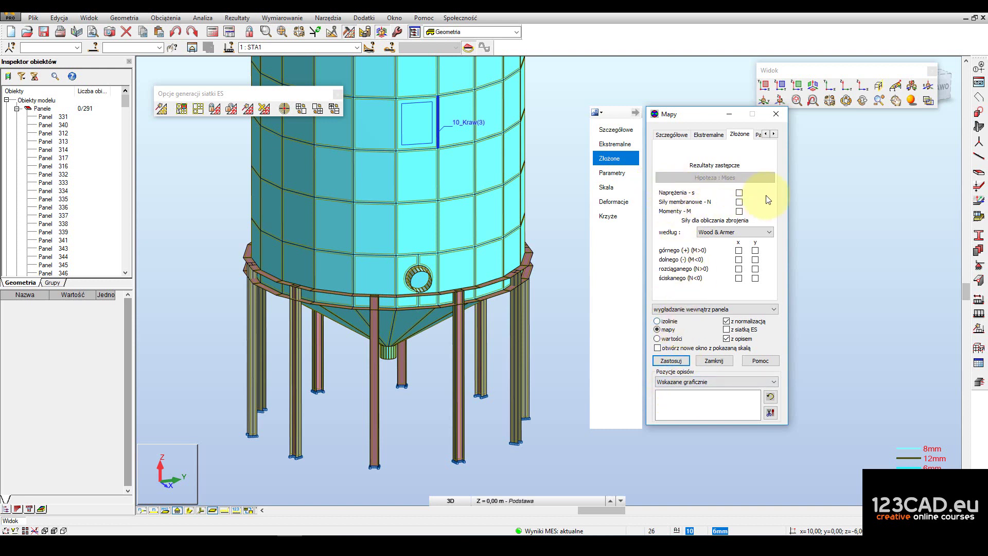
pyautogui.click(739, 192)
pyautogui.click(671, 360)
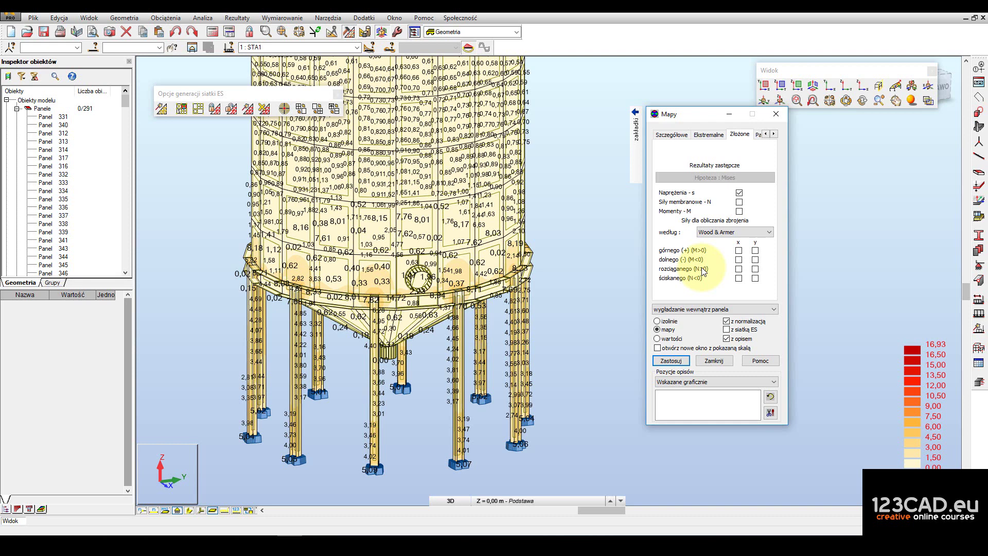
# - Examine the equivalent stress map on the roof and along the joint between the roof and the cylindrical wall
pyautogui.moveTo(701, 114); pyautogui.dragTo(671, 110)
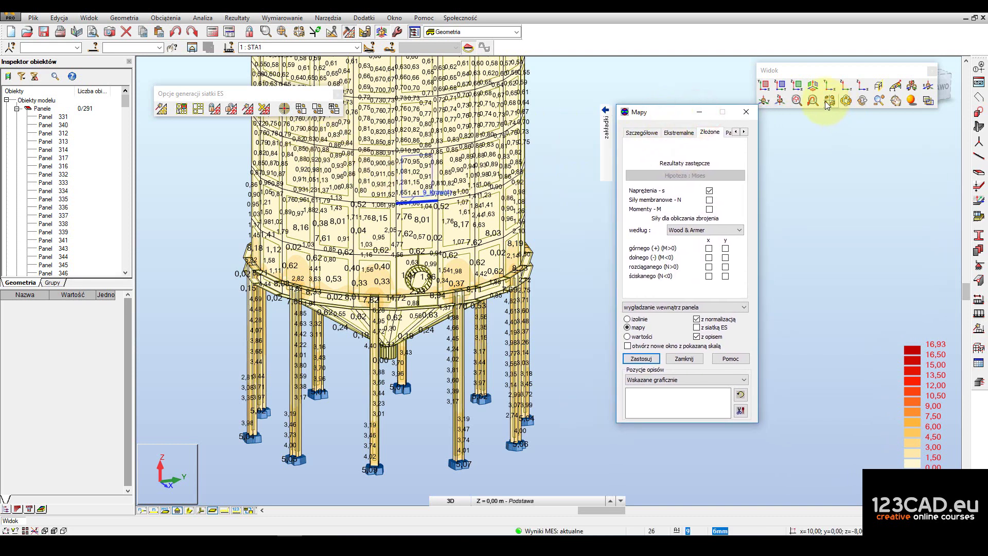
pyautogui.click(846, 101)
pyautogui.scroll(-2, 474, 310)
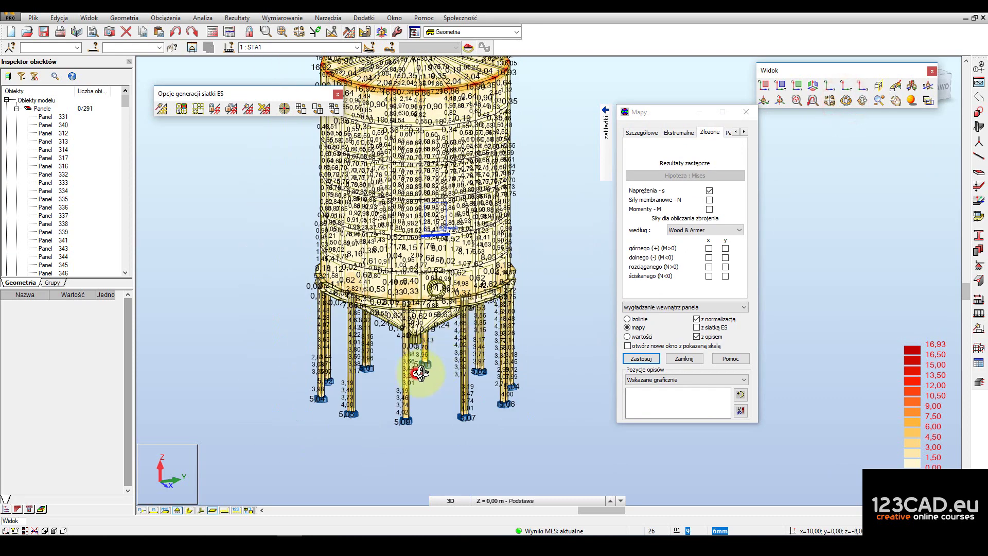
pyautogui.moveTo(421, 373); pyautogui.dragTo(448, 296)
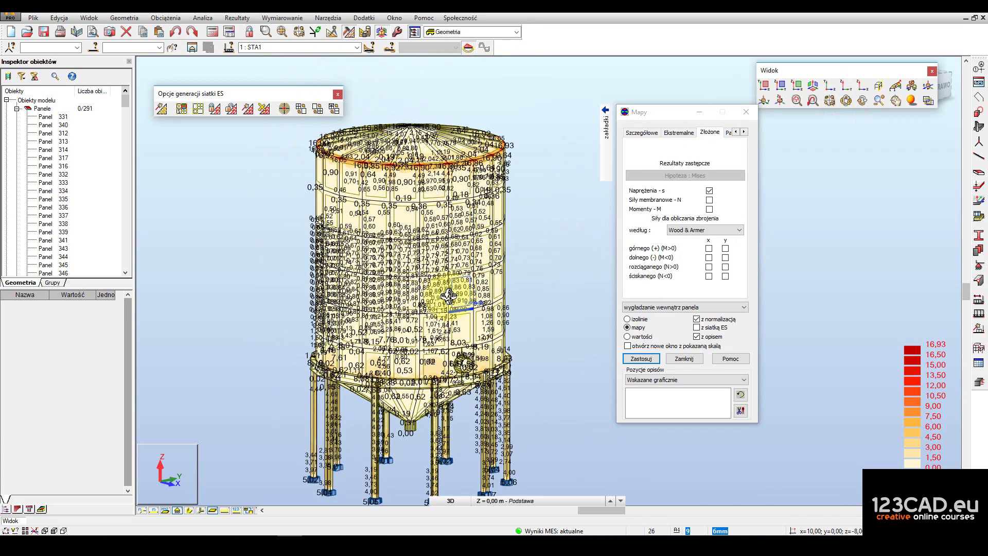
pyautogui.scroll(5, 441, 222)
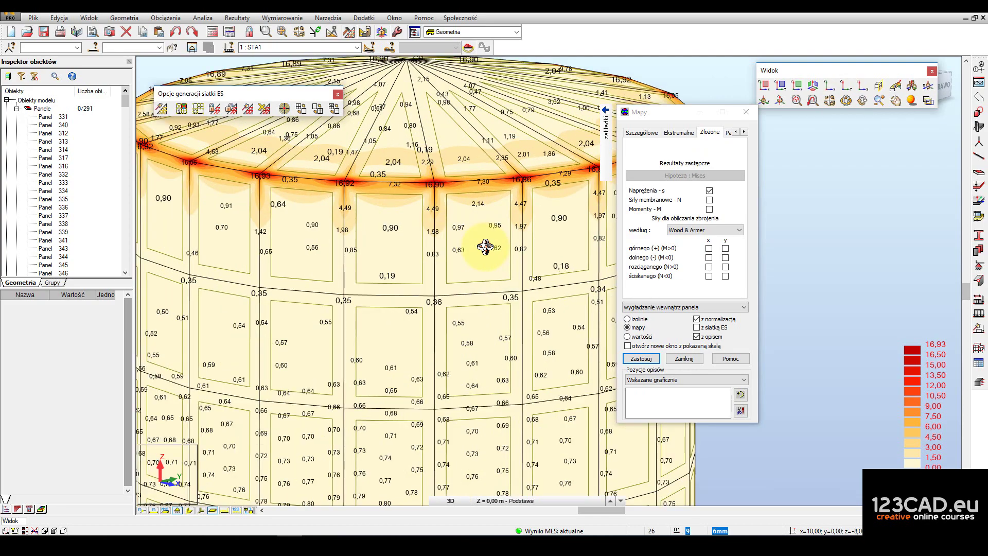
pyautogui.scroll(-2, 486, 246)
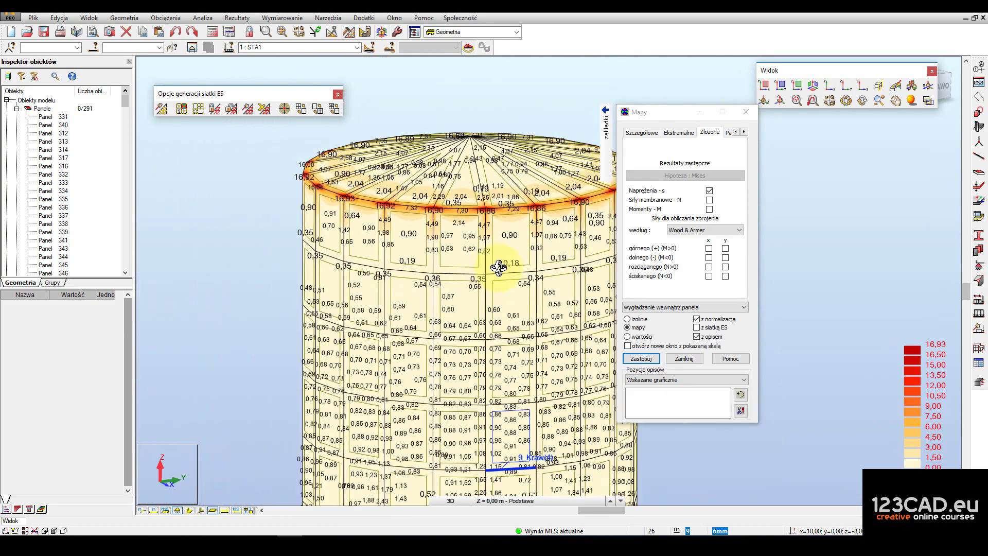
pyautogui.scroll(1, 574, 207)
pyautogui.moveTo(573, 226); pyautogui.dragTo(515, 239)
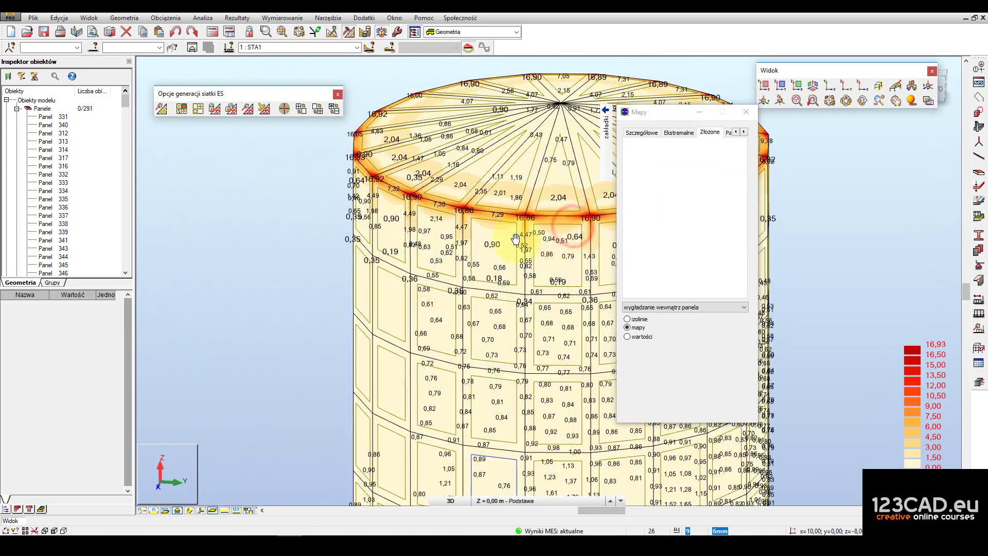
pyautogui.moveTo(516, 240); pyautogui.dragTo(466, 245, button='middle')
pyautogui.keyDown('shift'); pyautogui.moveTo(548, 232); pyautogui.dragTo(543, 232, button='middle'); pyautogui.keyUp('shift')
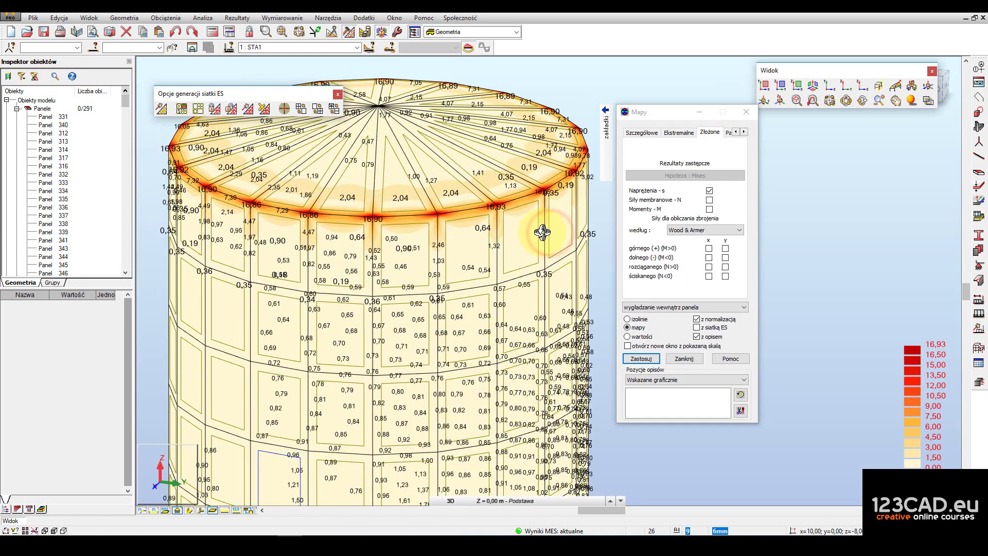
pyautogui.scroll(-3, 513, 213)
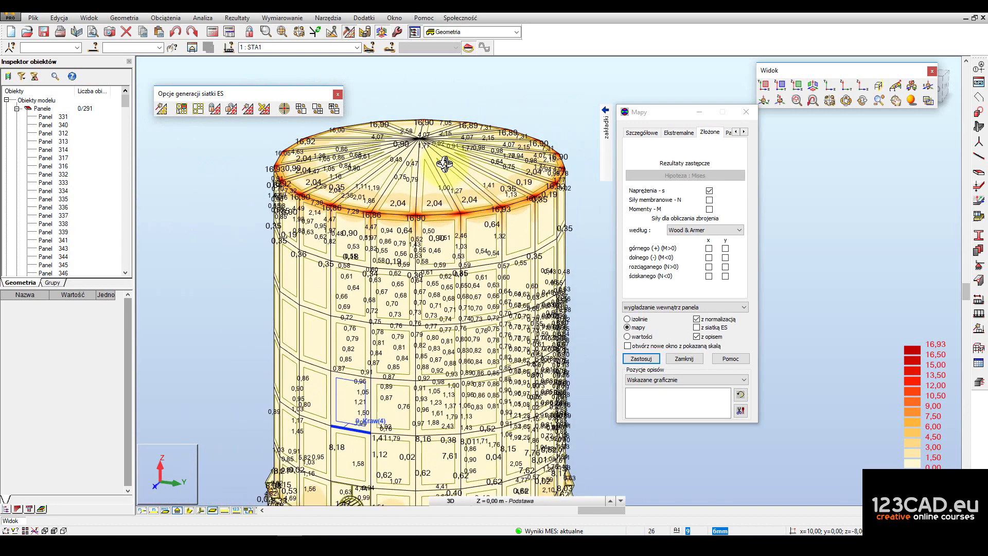
# - Examine the equivalent stresses on the lower wall around the pipe opening, the ring beam above the columns and the hopper
pyautogui.moveTo(489, 357); pyautogui.dragTo(515, 260, button='middle')
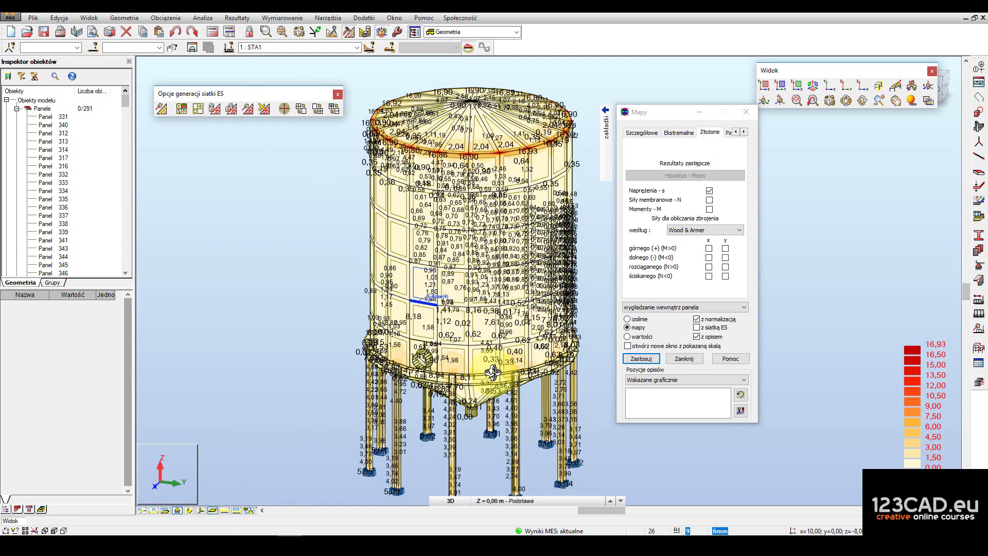
pyautogui.scroll(3, 432, 409)
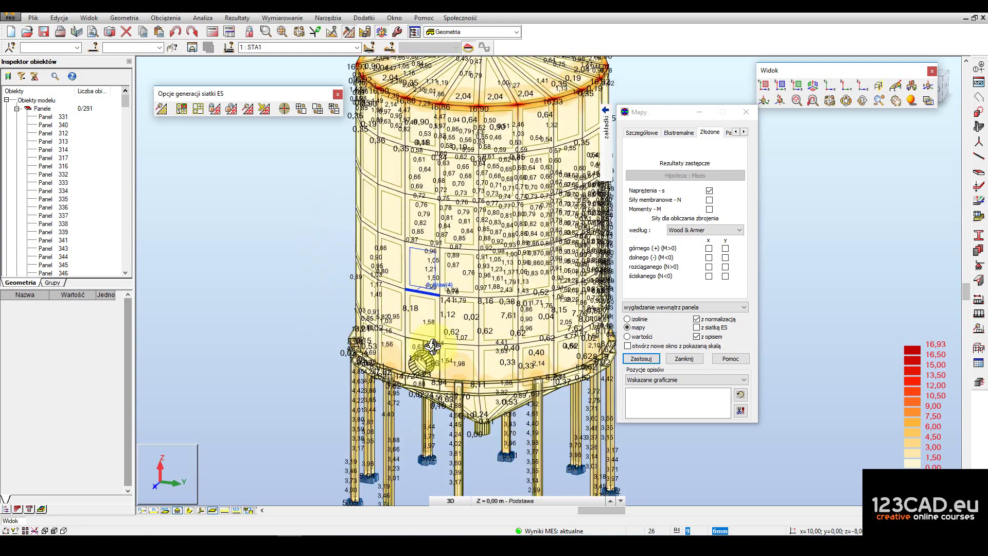
pyautogui.moveTo(512, 357); pyautogui.dragTo(509, 297, button='middle')
pyautogui.scroll(-2, 509, 297)
pyautogui.keyDown('shift'); pyautogui.moveTo(467, 335); pyautogui.dragTo(495, 355, button='middle'); pyautogui.keyUp('shift')
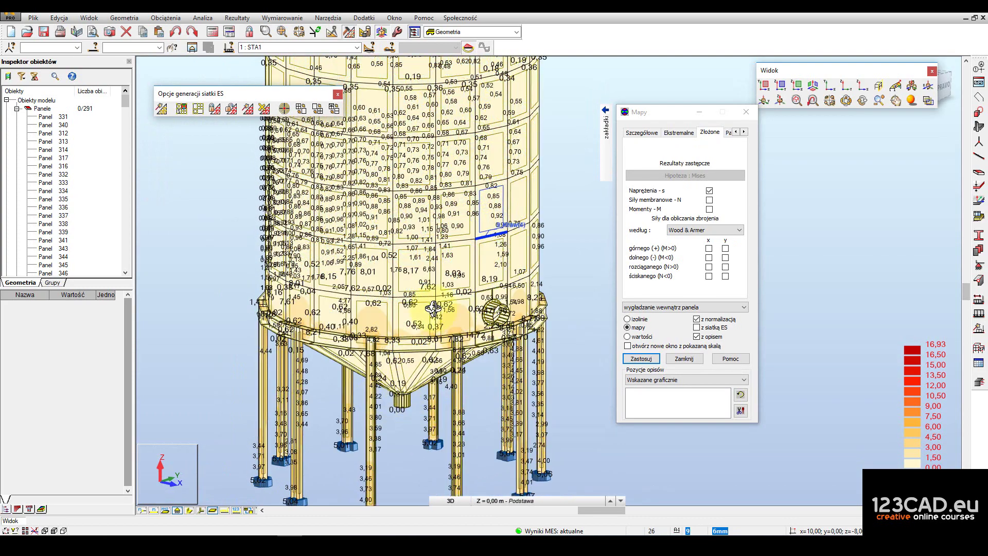
pyautogui.scroll(-2, 433, 306)
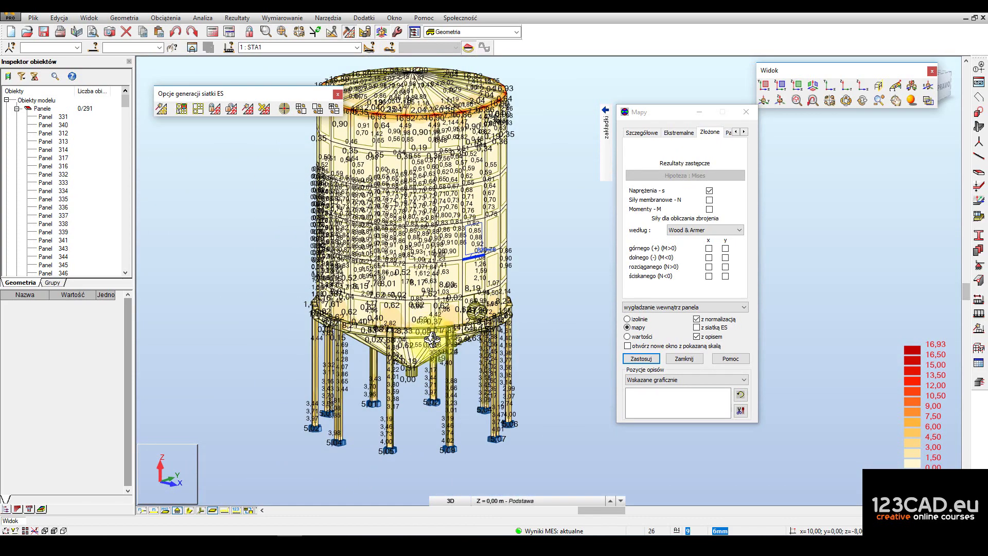
pyautogui.moveTo(432, 340); pyautogui.dragTo(485, 338, button='middle')
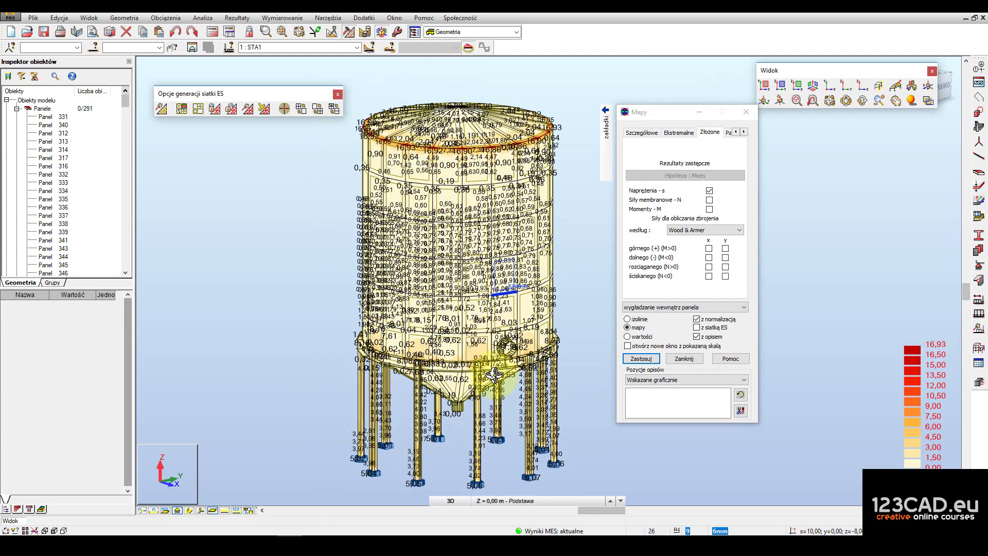
pyautogui.scroll(5, 494, 375)
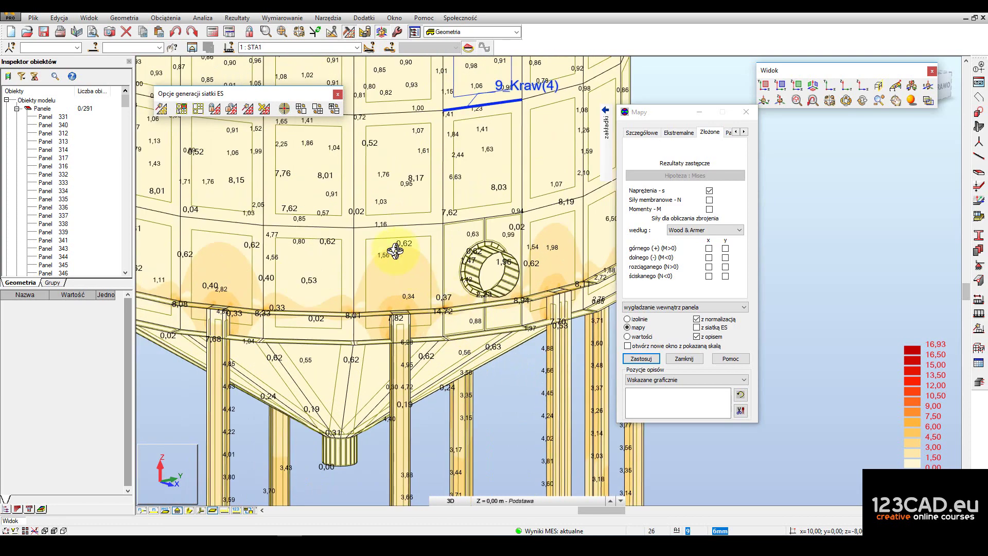
pyautogui.scroll(-2, 386, 210)
pyautogui.moveTo(529, 326)
pyautogui.mouseDown(button='middle')
pyautogui.moveTo(535, 384)
pyautogui.moveTo(547, 382)
pyautogui.mouseUp(button='middle')
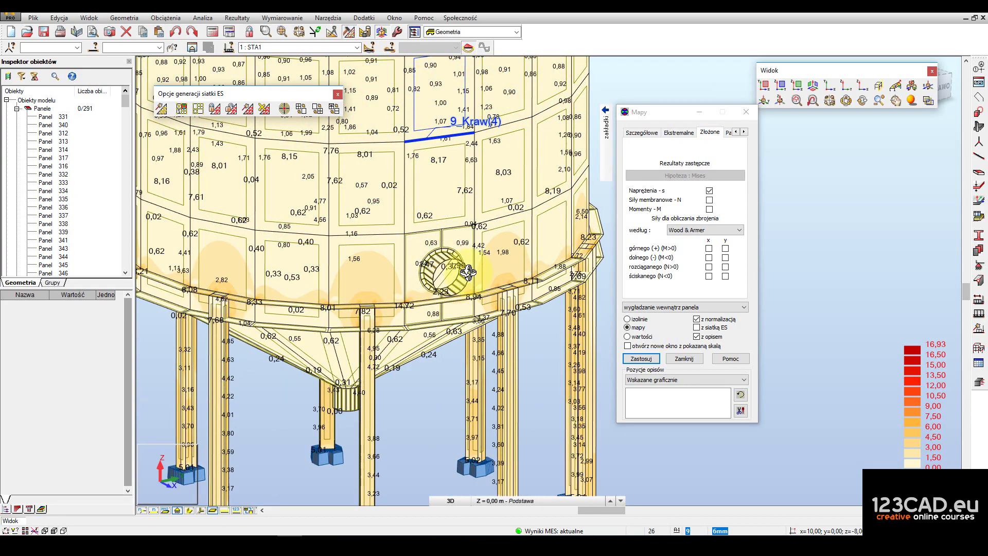
pyautogui.scroll(-2, 468, 273)
pyautogui.scroll(2, 344, 301)
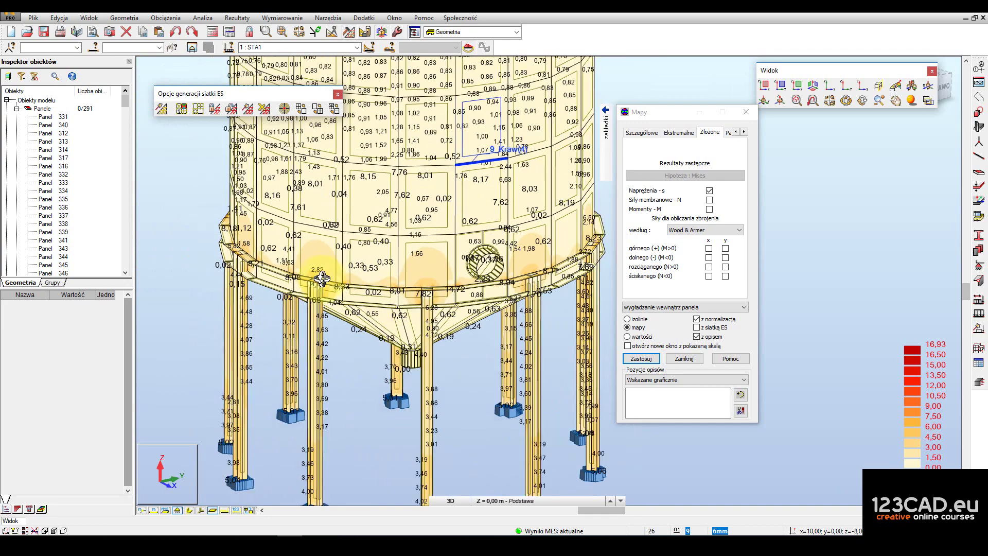
# - Examine the equivalent stress map on the lower wall, ring beam, hopper and columns from different distances and angles
pyautogui.moveTo(320, 279)
pyautogui.keyDown('shift'); pyautogui.mouseDown(button='middle')
pyautogui.moveTo(511, 337)
pyautogui.moveTo(547, 335)
pyautogui.moveTo(433, 338)
pyautogui.moveTo(511, 335)
pyautogui.moveTo(463, 335)
pyautogui.moveTo(504, 324)
pyautogui.moveTo(480, 326)
pyautogui.moveTo(538, 325)
pyautogui.moveTo(550, 333)
pyautogui.mouseUp(button='middle'); pyautogui.keyUp('shift')
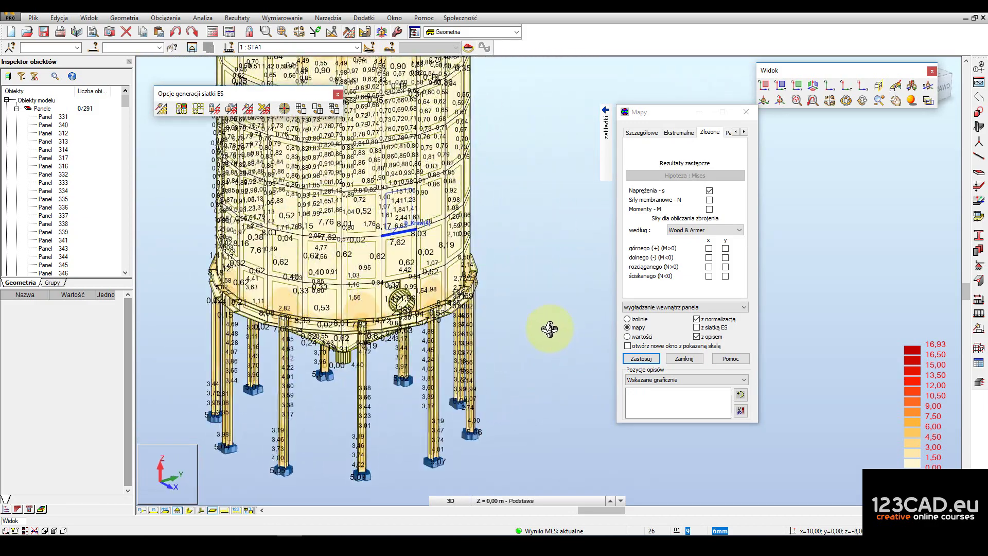
pyautogui.scroll(-2, 550, 330)
pyautogui.moveTo(413, 323)
pyautogui.mouseDown()
pyautogui.moveTo(429, 316)
pyautogui.moveTo(470, 346)
pyautogui.mouseUp()
pyautogui.scroll(5, 470, 346)
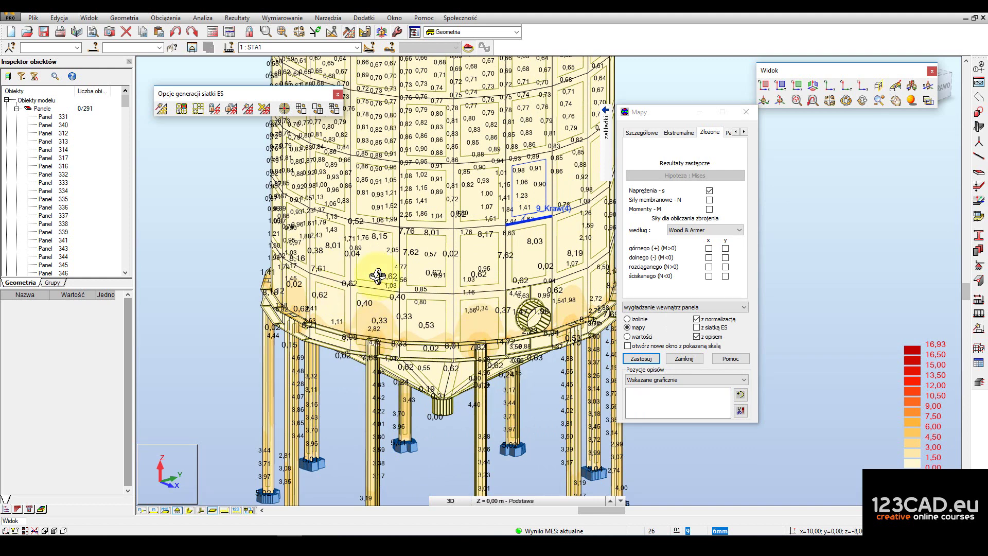
pyautogui.scroll(3, 319, 267)
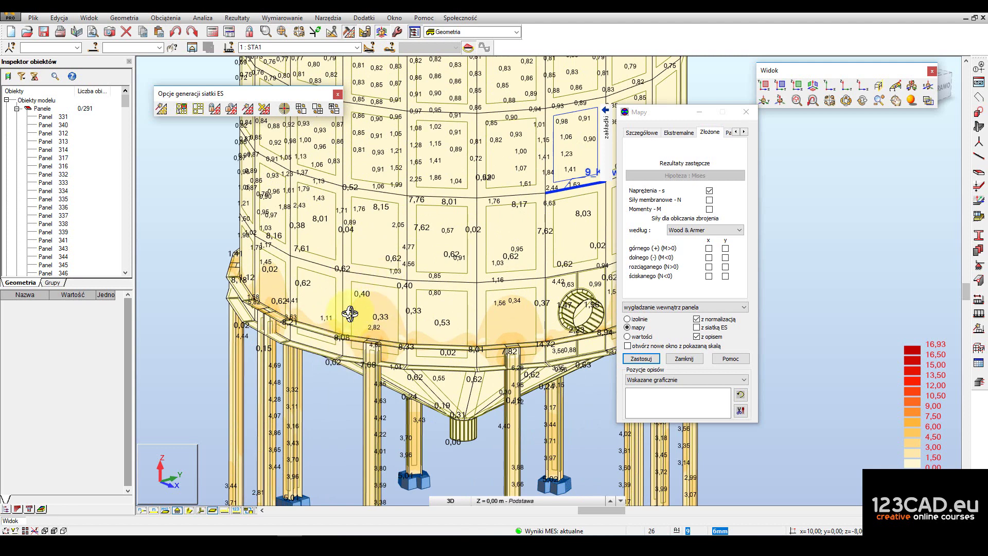
pyautogui.scroll(-2, 226, 264)
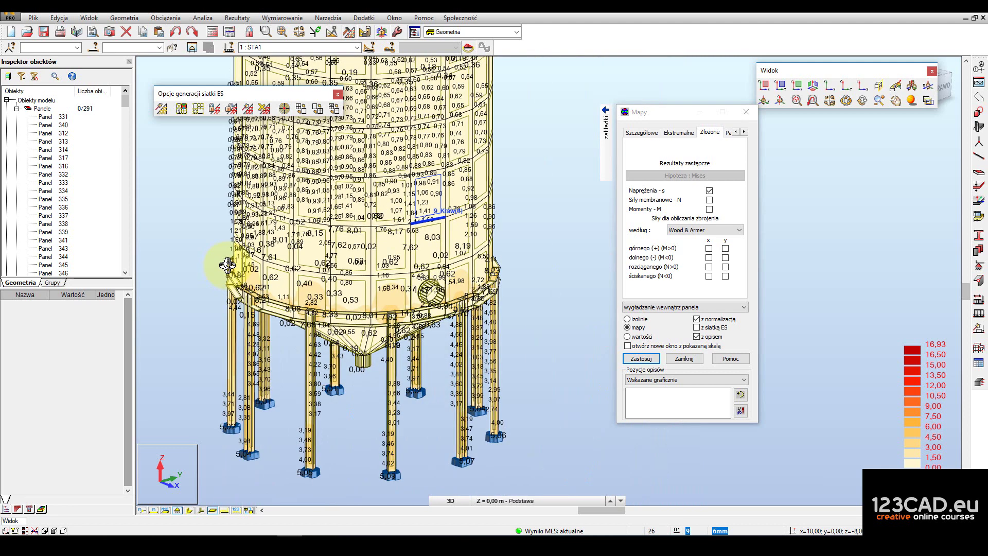
pyautogui.scroll(-1, 381, 393)
pyautogui.scroll(1, 389, 391)
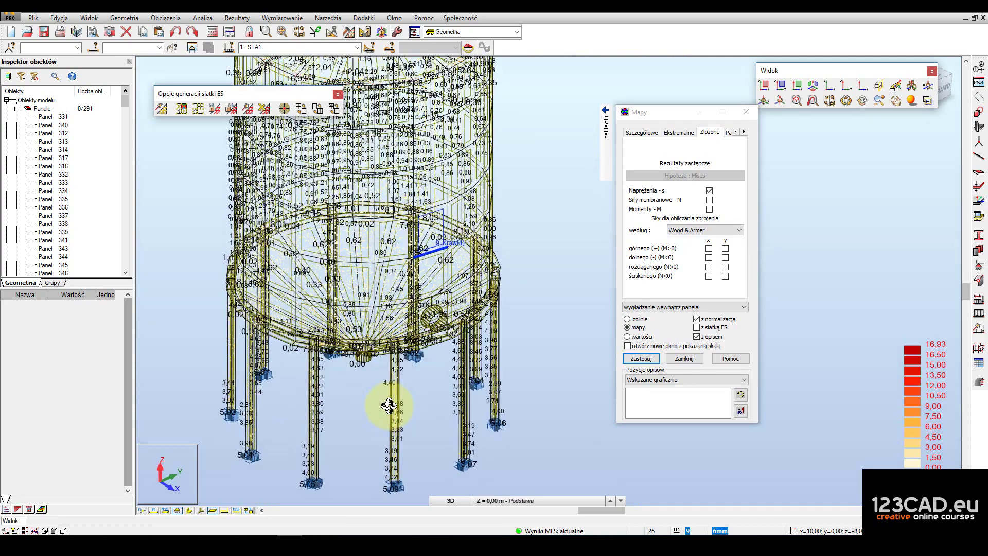
pyautogui.scroll(-1, 400, 380)
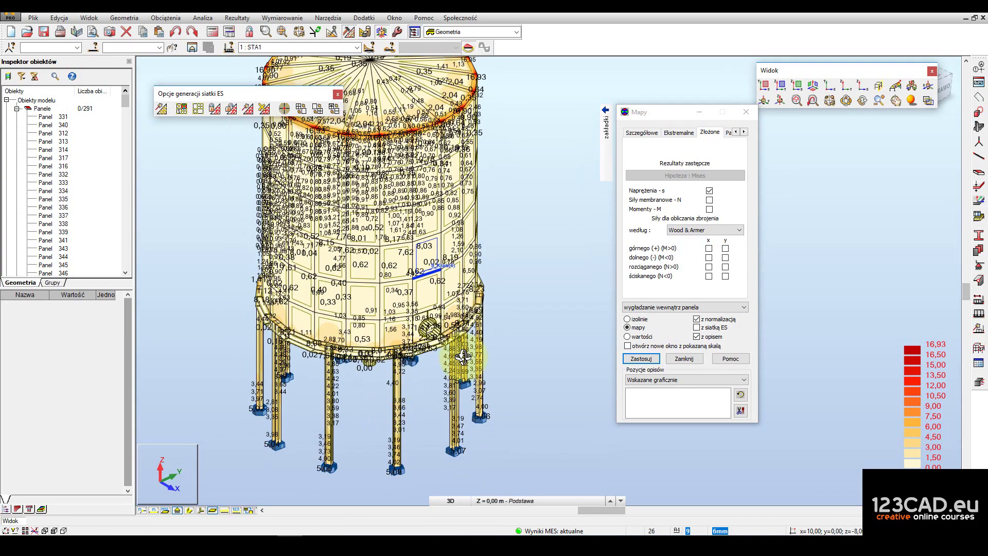
# - Turn off the Naprężenia - s stress map on the panels and bring the whole silo into view
pyautogui.click(709, 190)
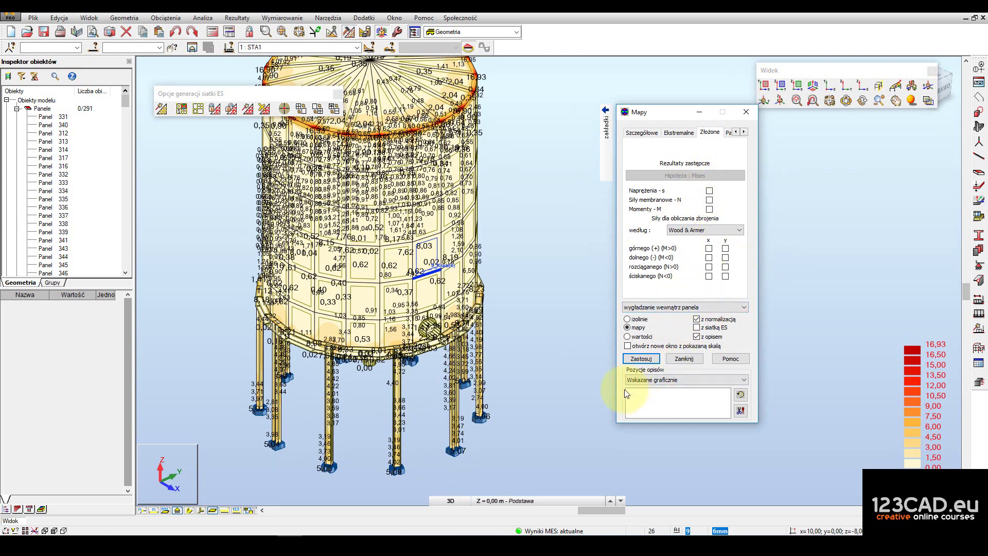
pyautogui.click(641, 358)
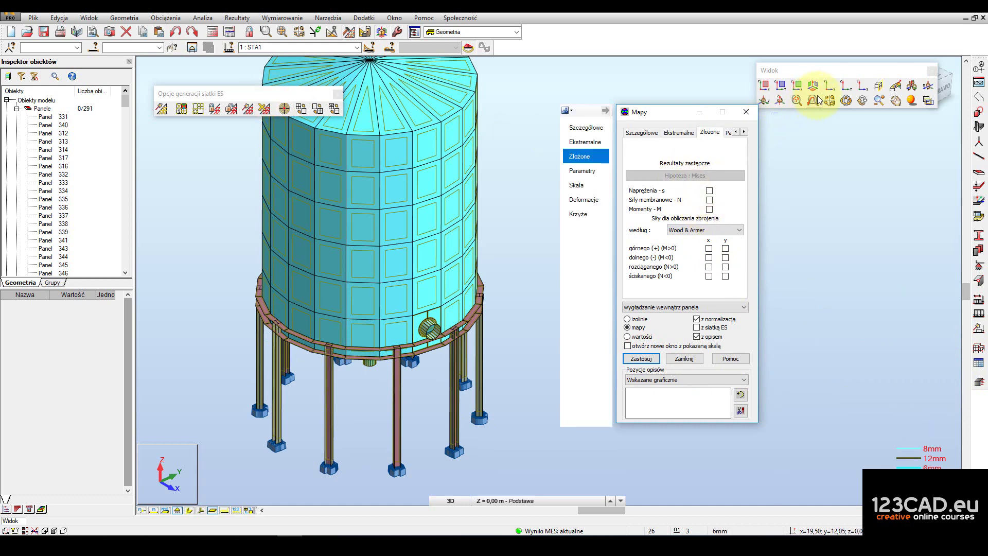
pyautogui.click(846, 101)
pyautogui.moveTo(534, 369); pyautogui.dragTo(530, 355)
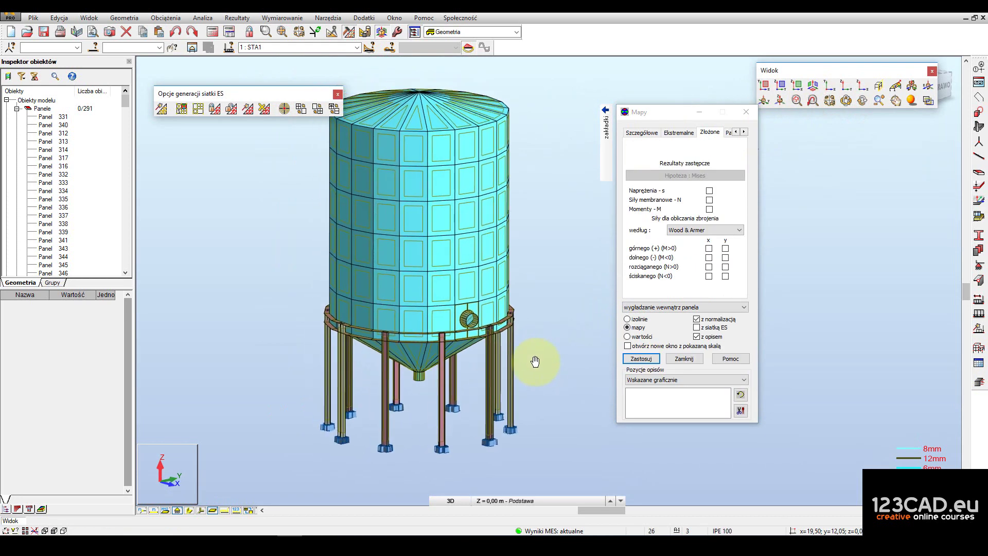
pyautogui.click(655, 108)
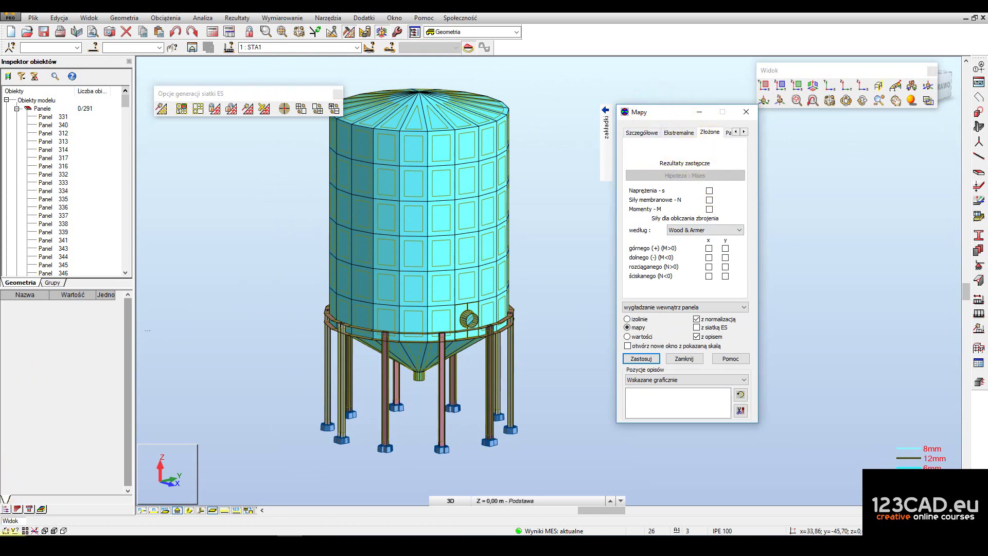
# - Switch to AutoCAD and open the silo drawing model.dxf as read-only
pyautogui.press('super')
pyautogui.click(377, 473)
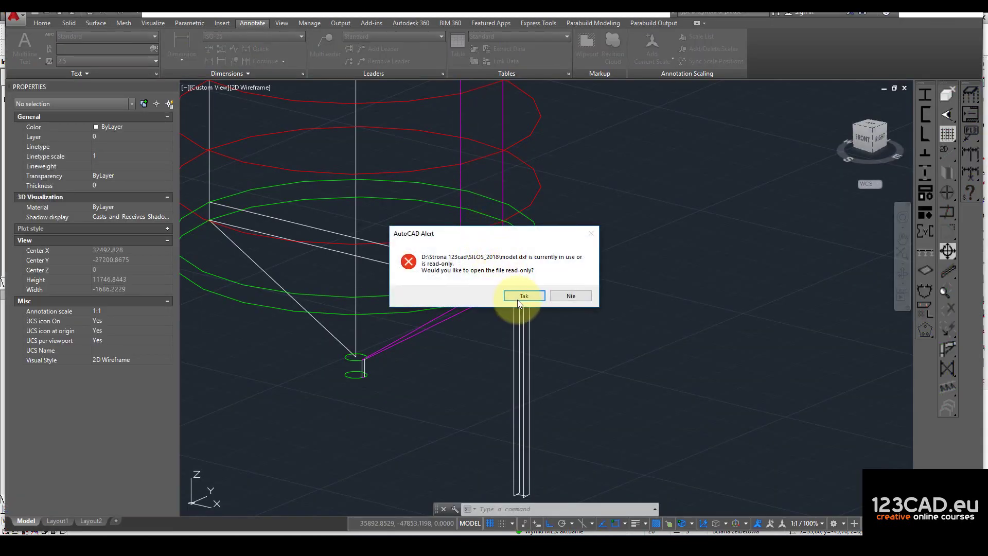
pyautogui.click(518, 301)
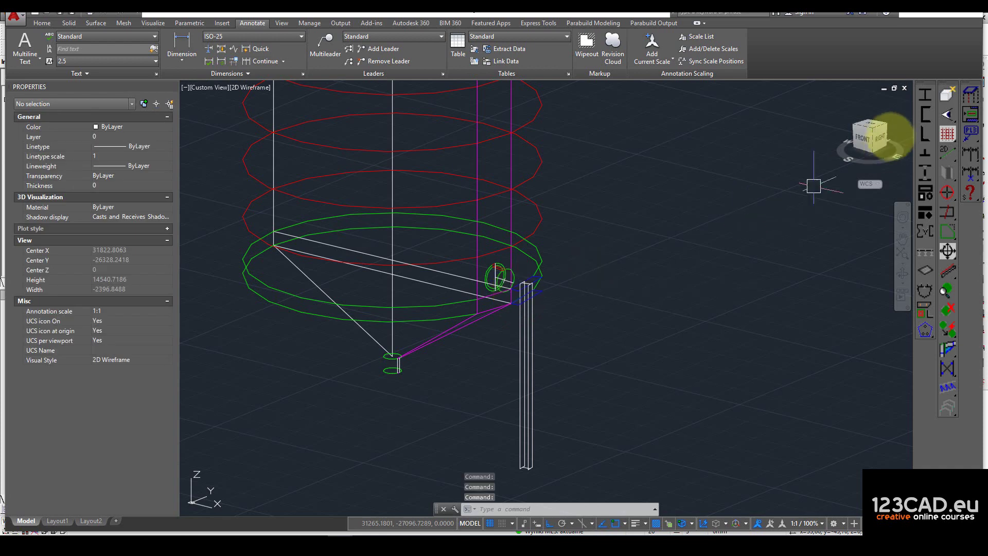
# - Show the silo wireframe from the front without the properties display, and align the UCS to the current view
pyautogui.click(866, 137)
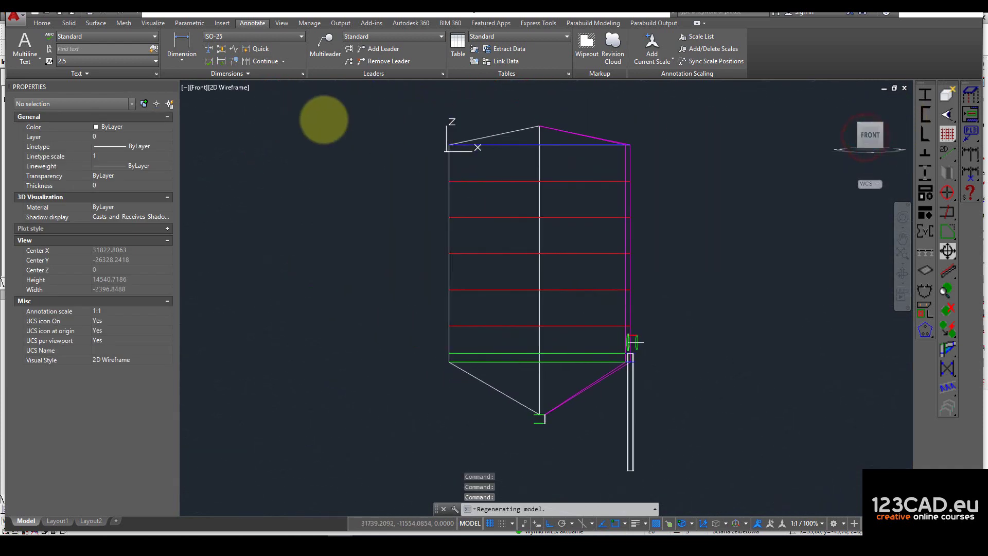
pyautogui.click(172, 87)
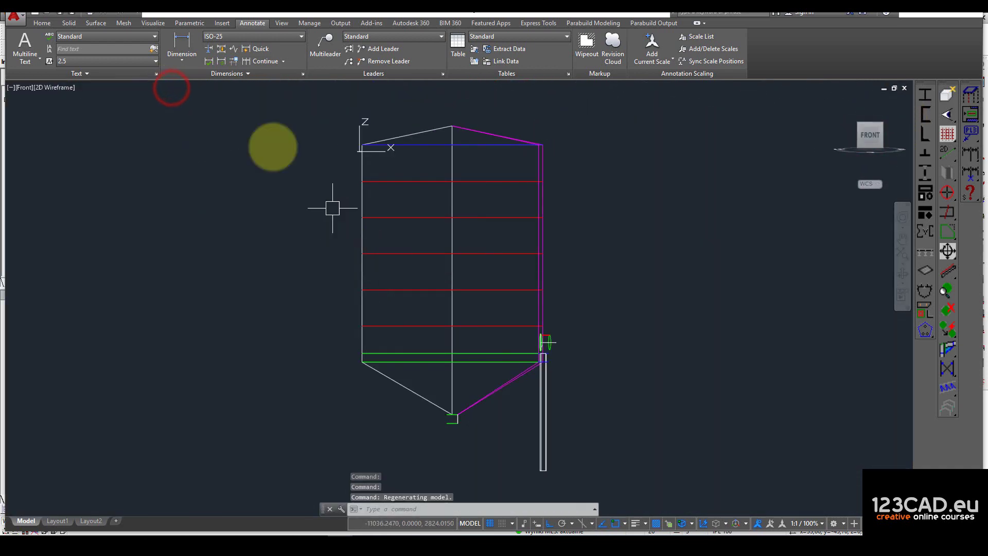
pyautogui.click(41, 24)
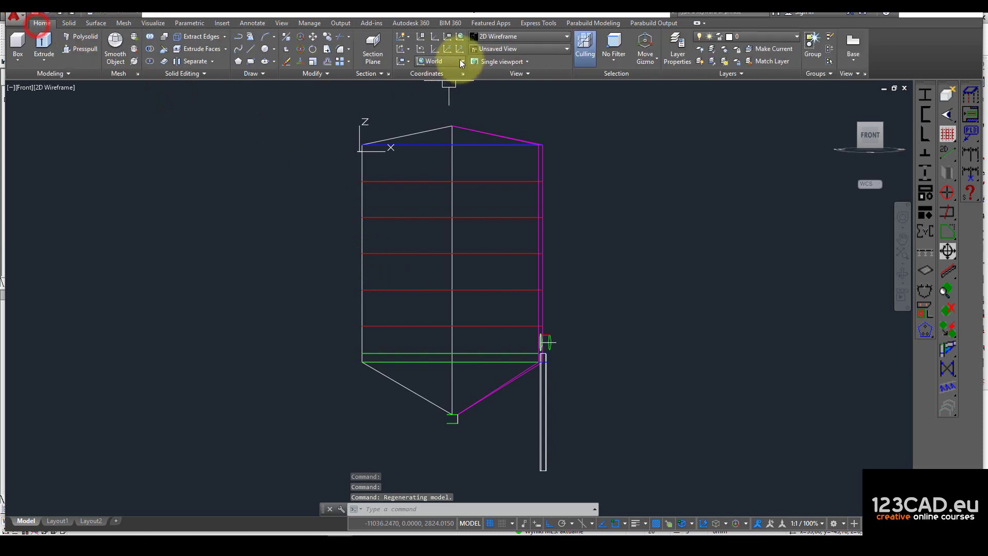
pyautogui.click(401, 62)
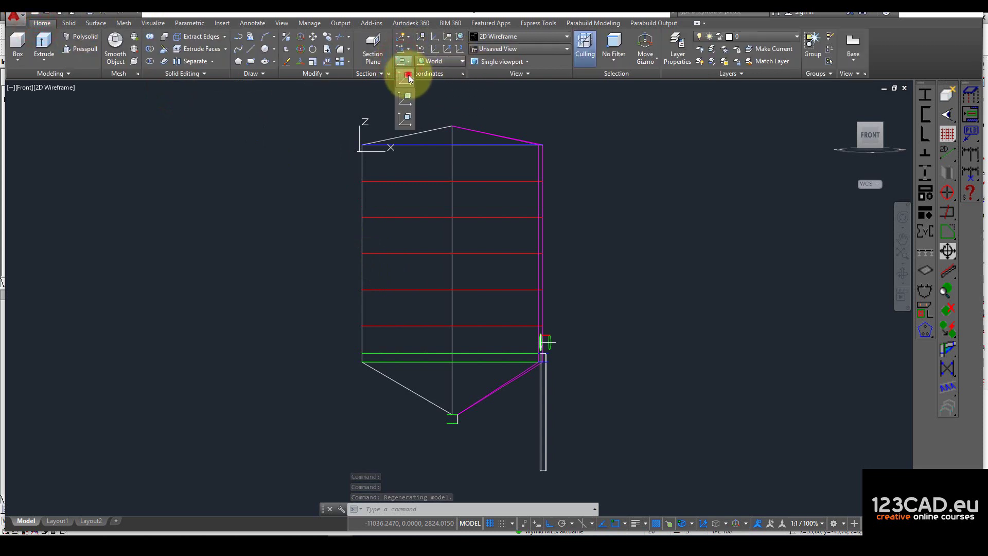
pyautogui.click(409, 76)
pyautogui.click(406, 79)
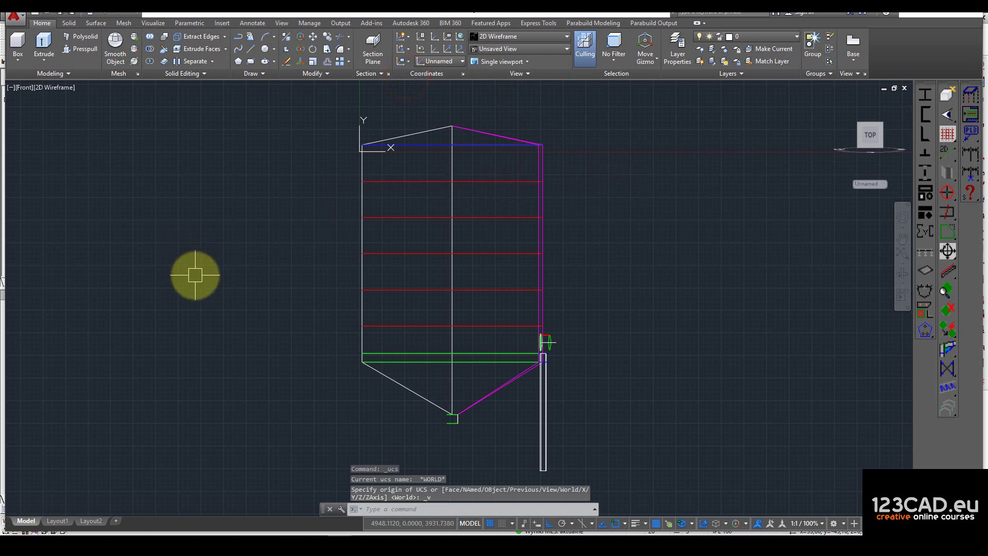
pyautogui.moveTo(177, 345); pyautogui.dragTo(217, 322, button='middle')
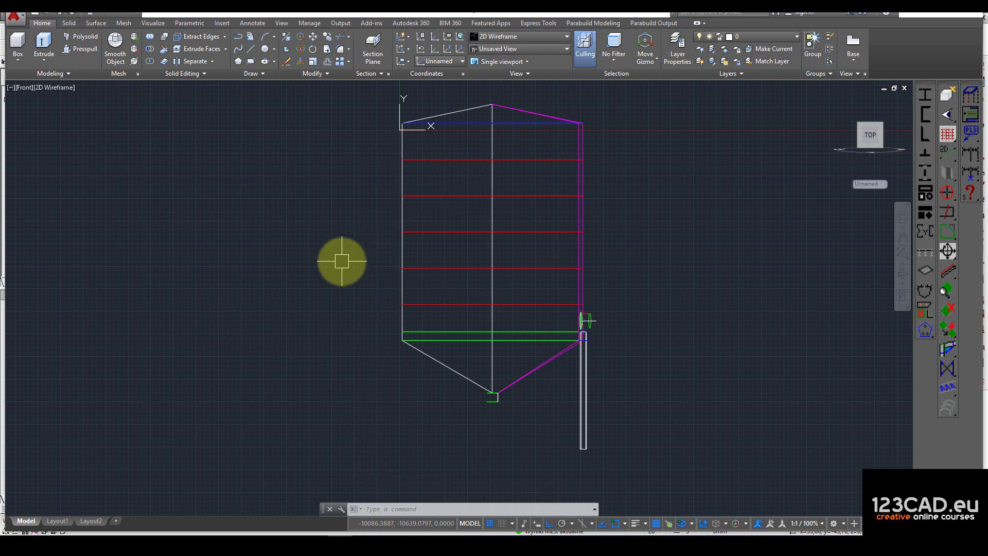
# - Draw a horizontal polyline outward from the silo's upper left wall corner as the upper reference level
pyautogui.write('p')
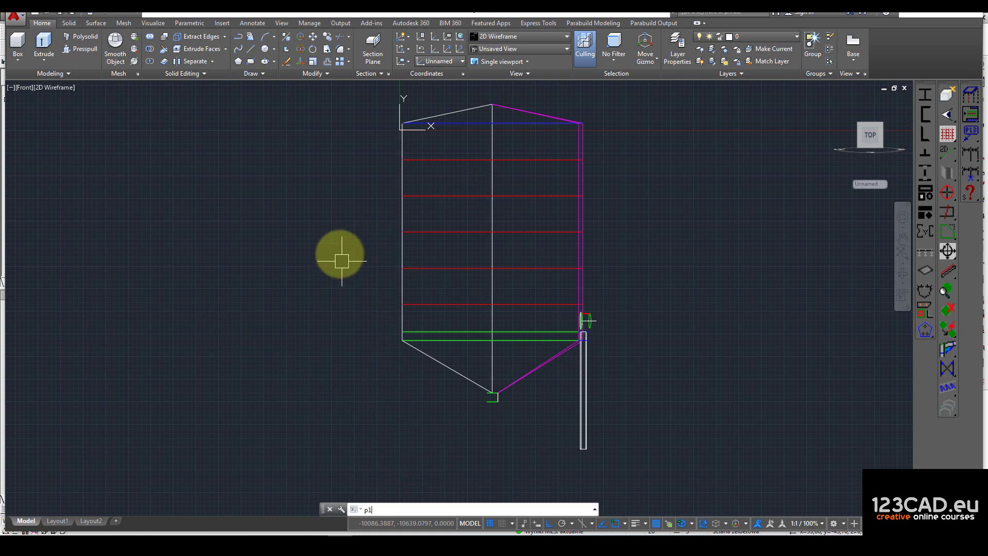
pyautogui.write('l')
pyautogui.press('Return')
pyautogui.scroll(2, 407, 117)
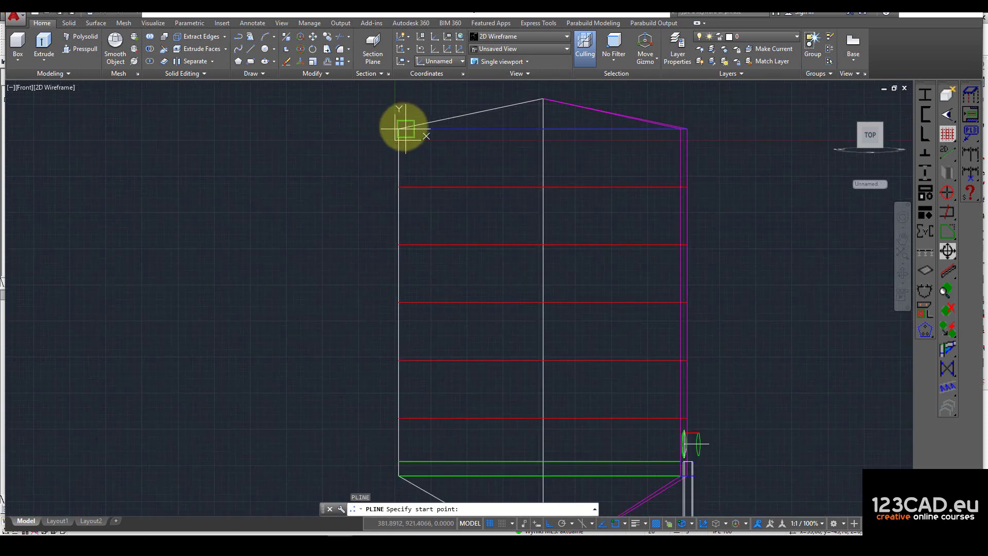
pyautogui.click(397, 129)
pyautogui.scroll(-4, 394, 129)
pyautogui.click(257, 132)
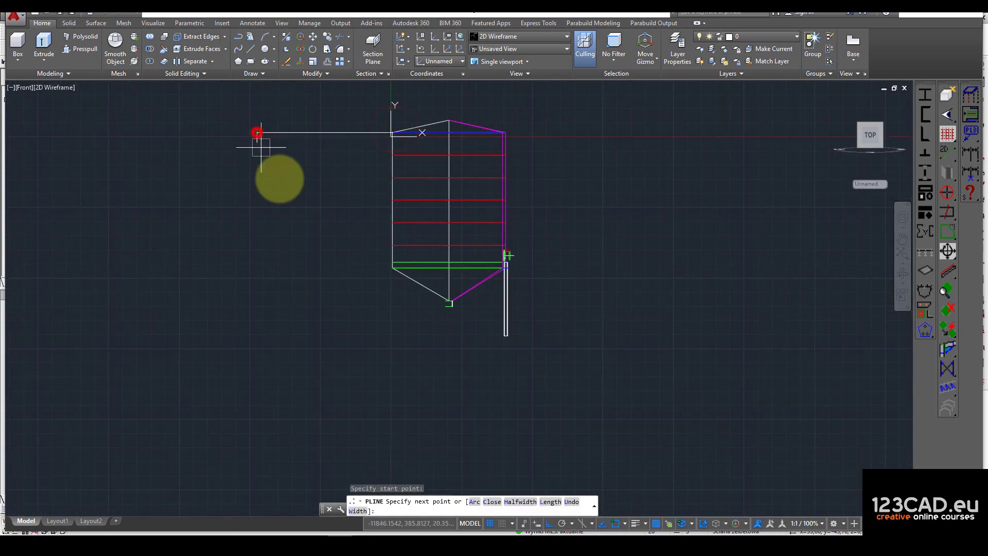
pyautogui.press('Return')
# - Draw a second horizontal polyline leftward from the lower edge of the hopper outlet as the lower reference level
pyautogui.scroll(10, 442, 304)
pyautogui.press('Return')
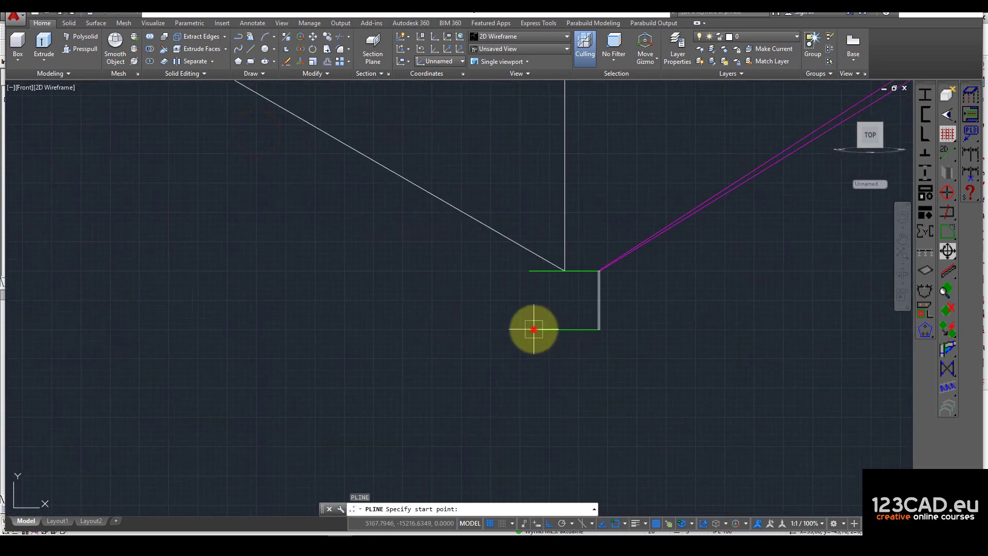
pyautogui.click(534, 330)
pyautogui.scroll(-10, 533, 330)
pyautogui.click(257, 329)
pyautogui.press('Return')
# - Draw a vertical polyline just outside the left wall, connecting the upper and lower reference lines
pyautogui.press('Return')
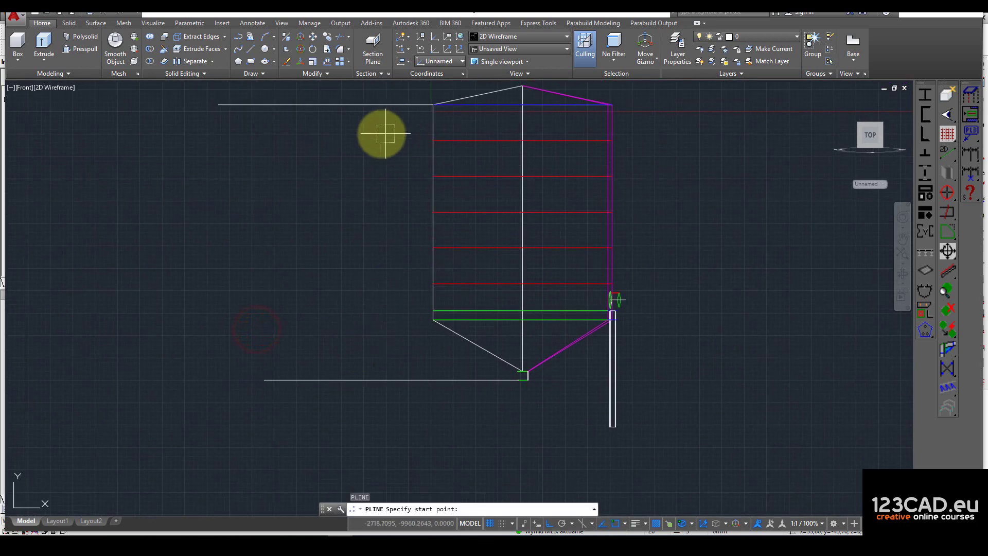
pyautogui.click(417, 105)
pyautogui.click(417, 384)
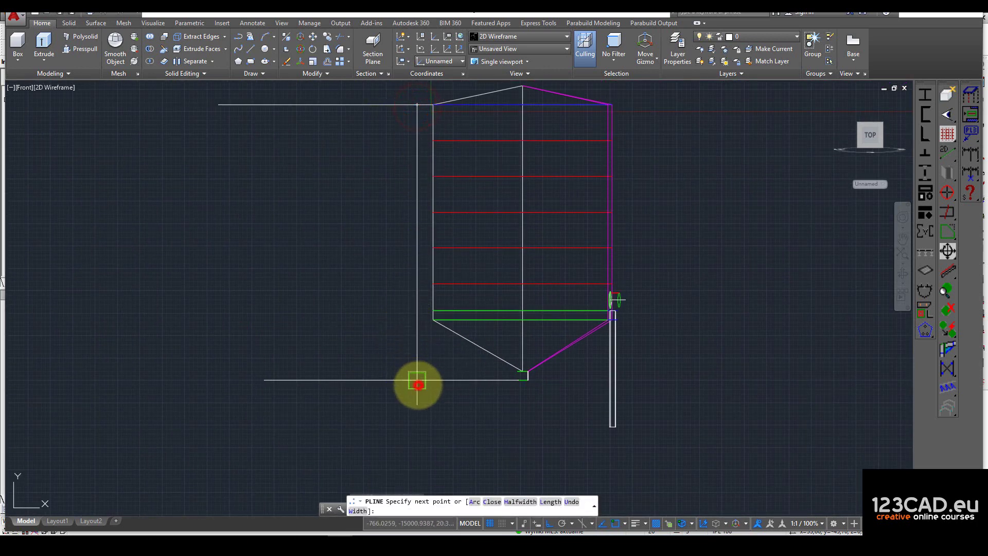
pyautogui.press('Return')
# - Draw a sloping polyline from the vertical line's upper end to the lower level and back to its base, forming a triangular pressure diagram
pyautogui.press('Return')
pyautogui.click(410, 104)
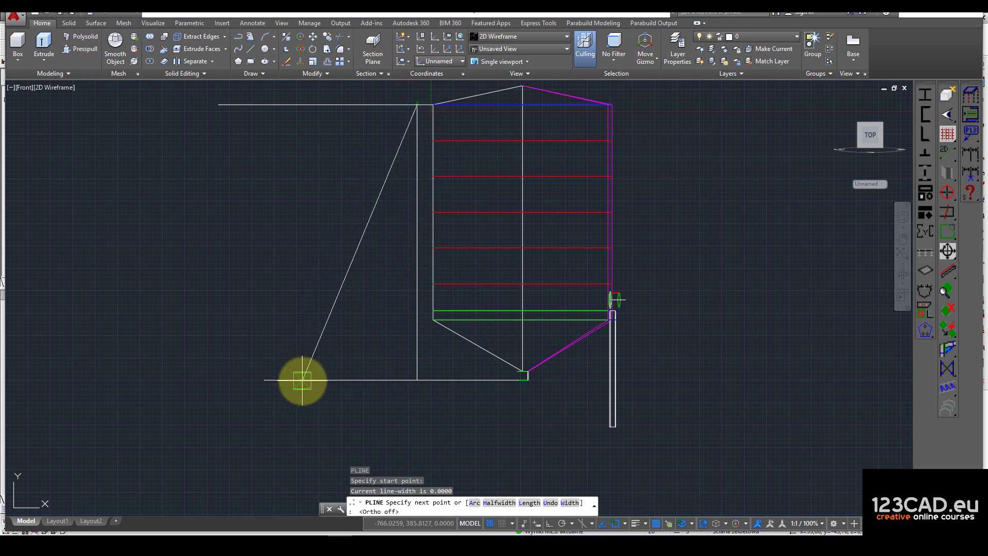
pyautogui.click(331, 381)
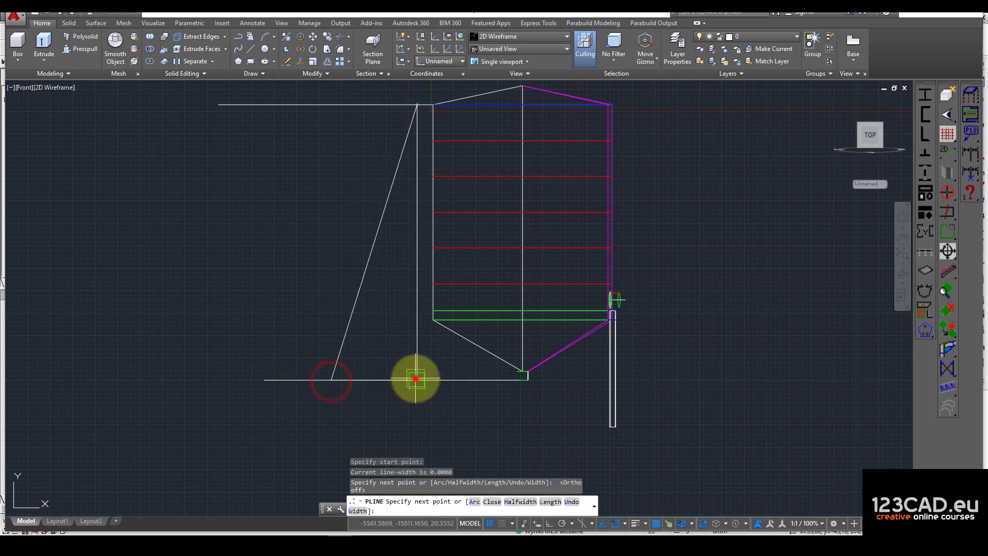
pyautogui.click(415, 380)
pyautogui.press('Escape')
# - Delete the lower and upper horizontal reference lines, keeping only the triangular pressure diagram beside the silo
pyautogui.click(294, 379)
pyautogui.press('Delete')
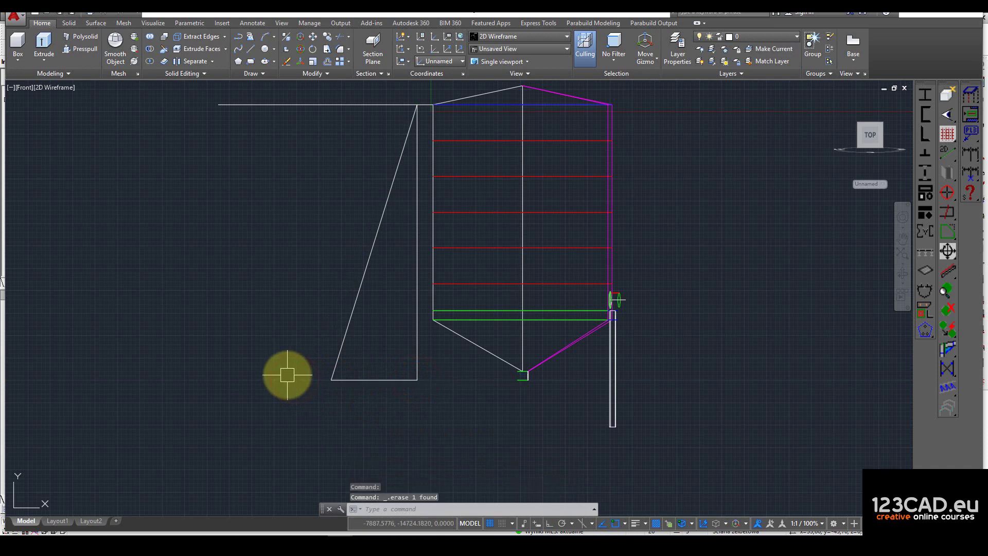
pyautogui.click(327, 105)
pyautogui.press('Delete')
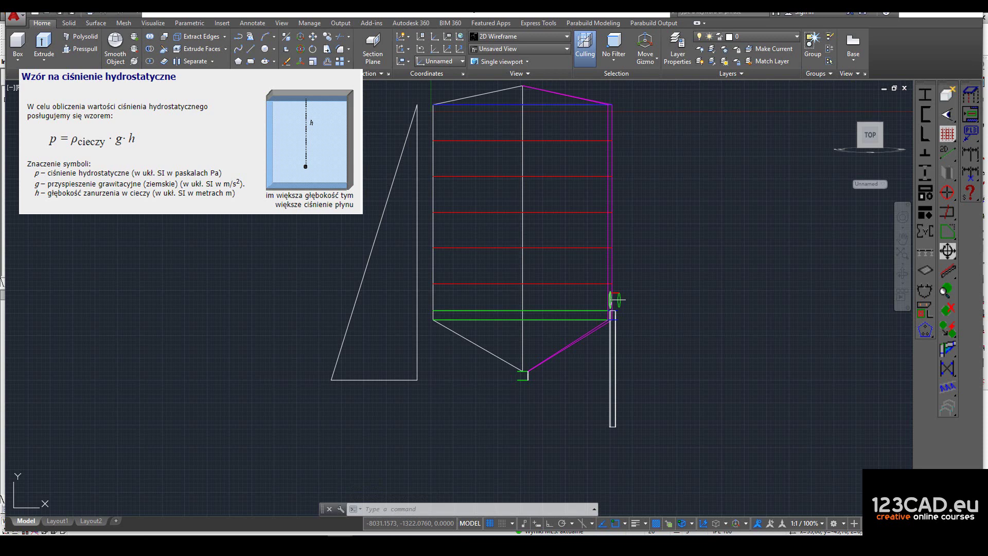
# - Add the multiline text "100 kN/m" near the lower left corner of the triangular pressure diagram
pyautogui.scroll(2, 401, 136)
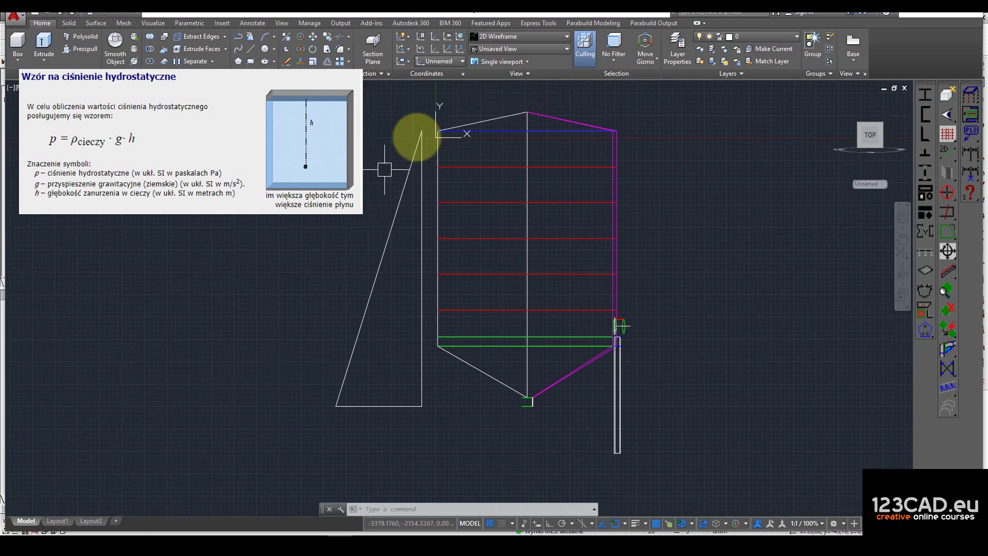
pyautogui.scroll(-2, 410, 124)
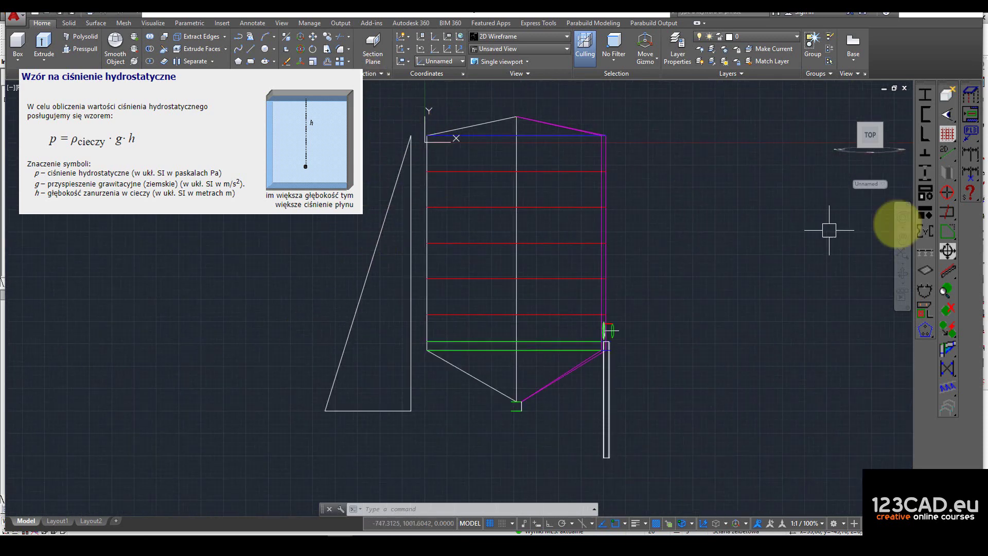
pyautogui.write('TR')
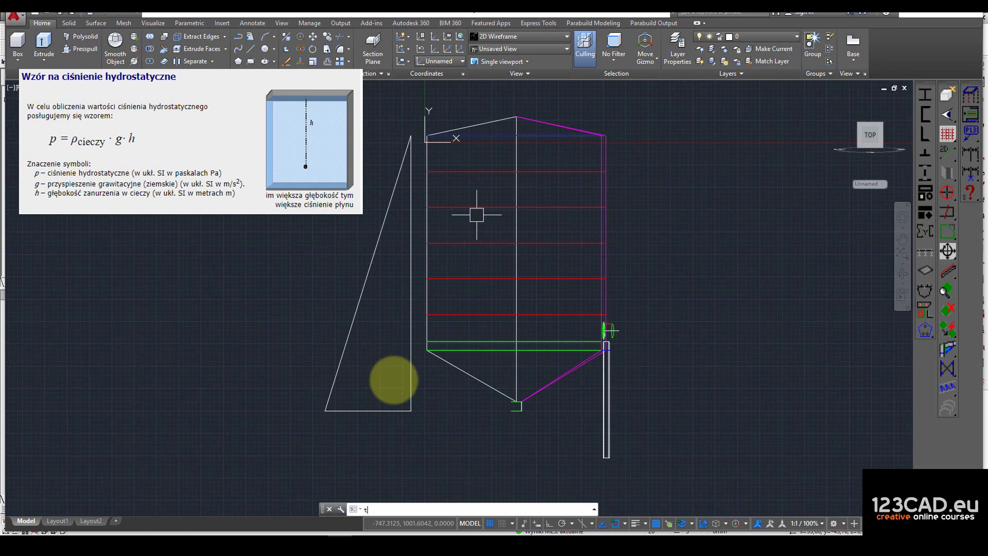
pyautogui.click(381, 407)
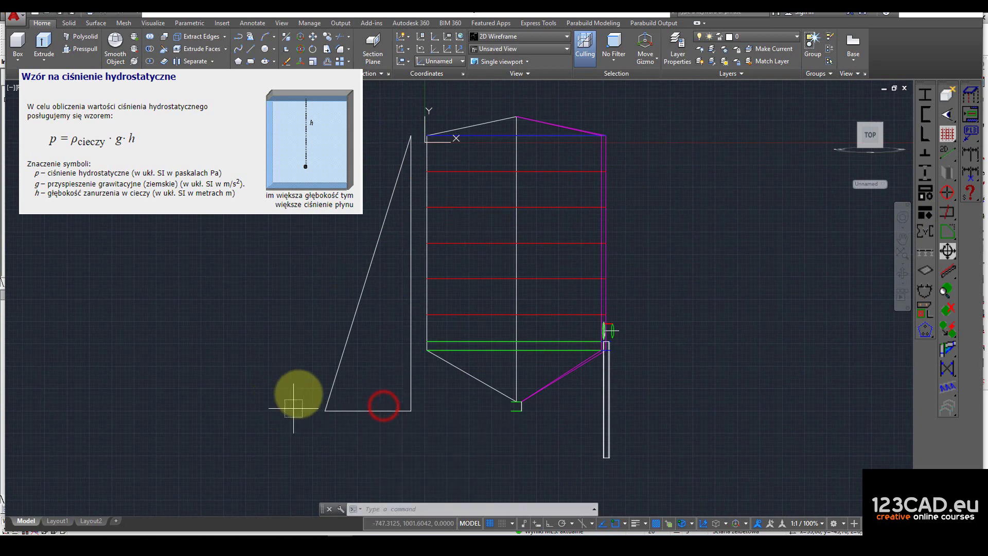
pyautogui.click(318, 441)
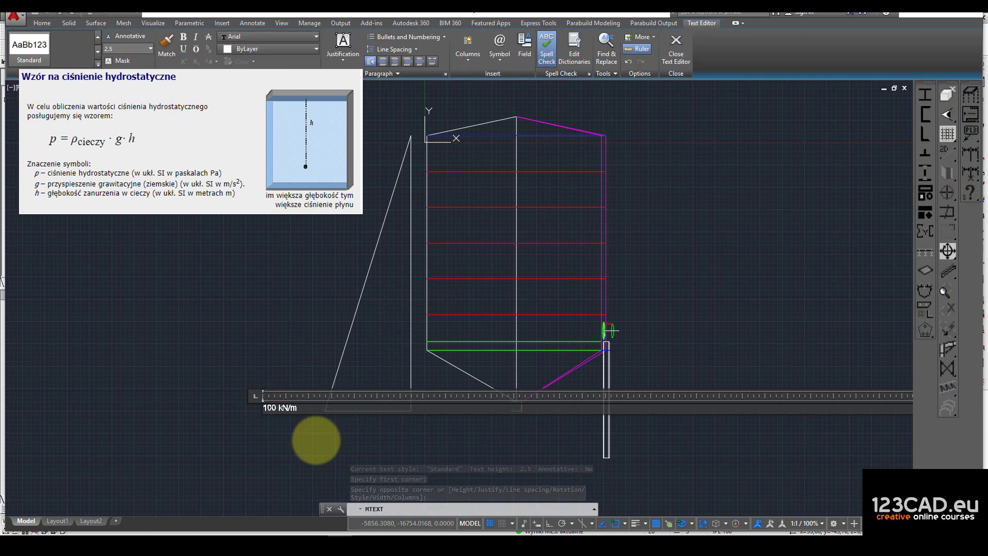
pyautogui.click(299, 324)
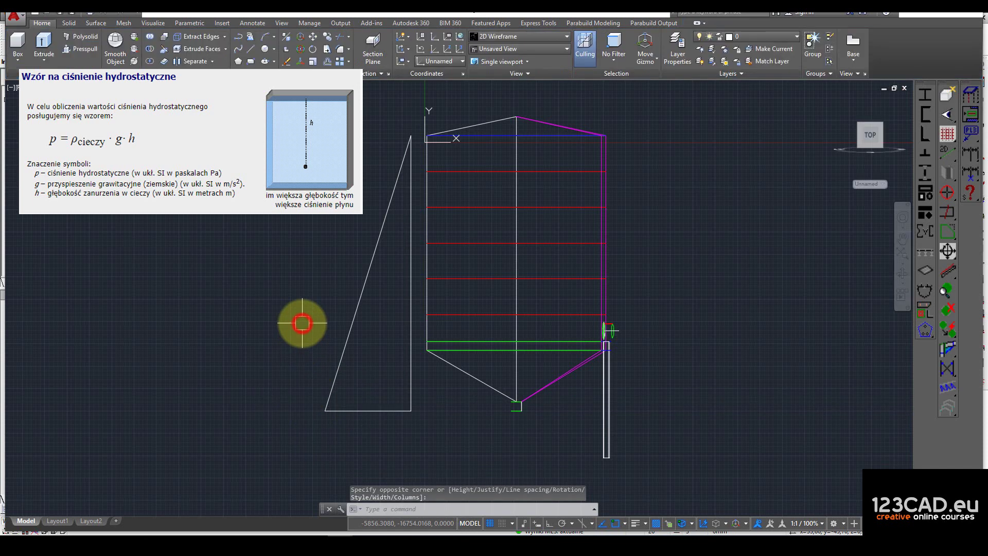
# - Scale up the tiny pressure label about the triangle's lower left corner
pyautogui.click(323, 437)
pyautogui.write('sc')
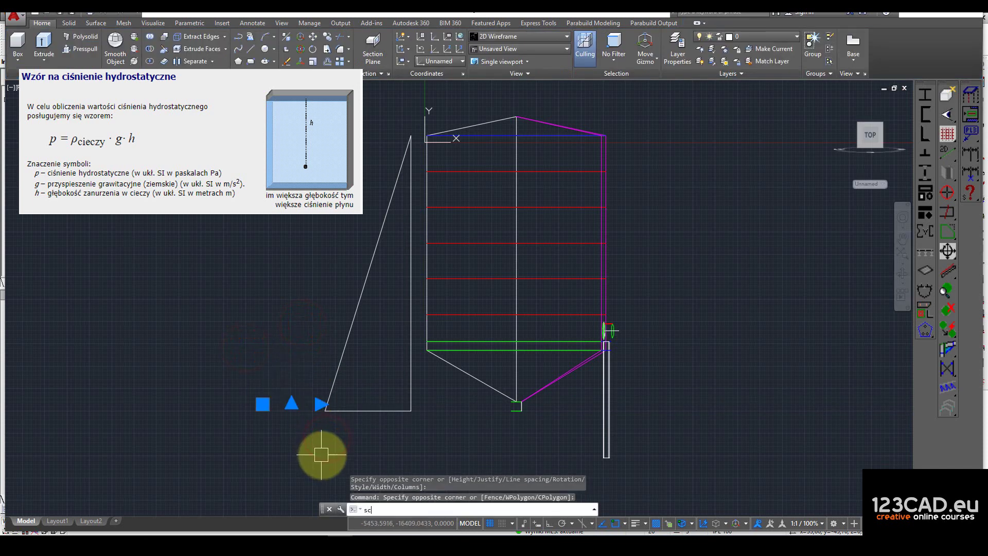
pyautogui.press('Return')
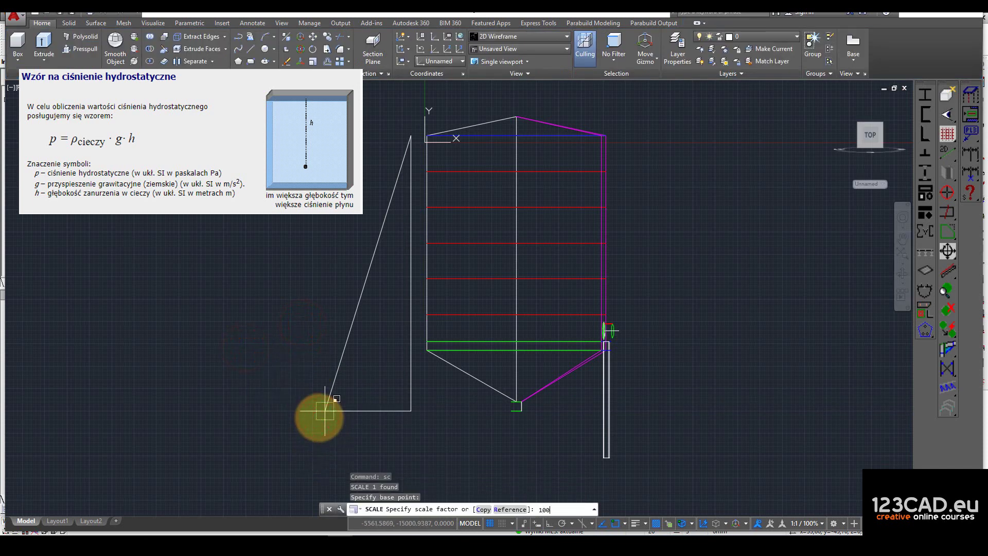
pyautogui.press('Return')
pyautogui.scroll(-3, 260, 316)
pyautogui.middleClick(261, 316)
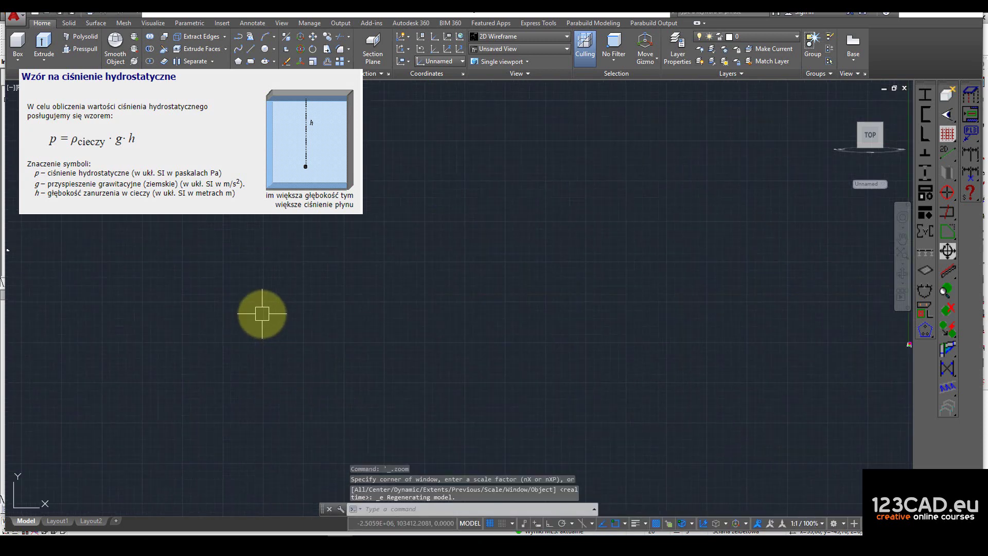
# - Move the enlarged pressure label back to the silo drawing, beside the triangular diagram's lower left corner
pyautogui.click(72, 242)
pyautogui.click(236, 346)
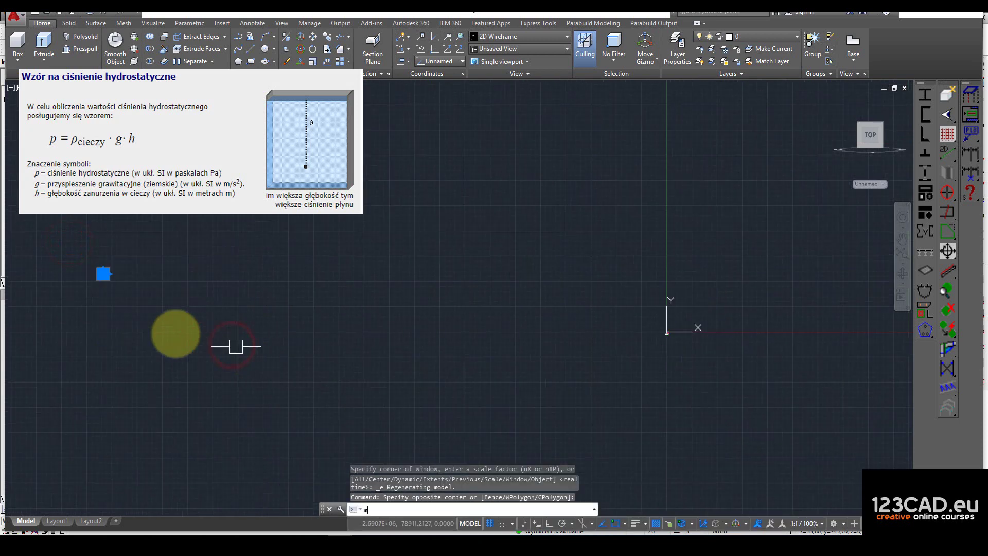
pyautogui.write('m')
pyautogui.press('Return')
pyautogui.click(103, 273)
pyautogui.press('F8')
pyautogui.scroll(5, 668, 331)
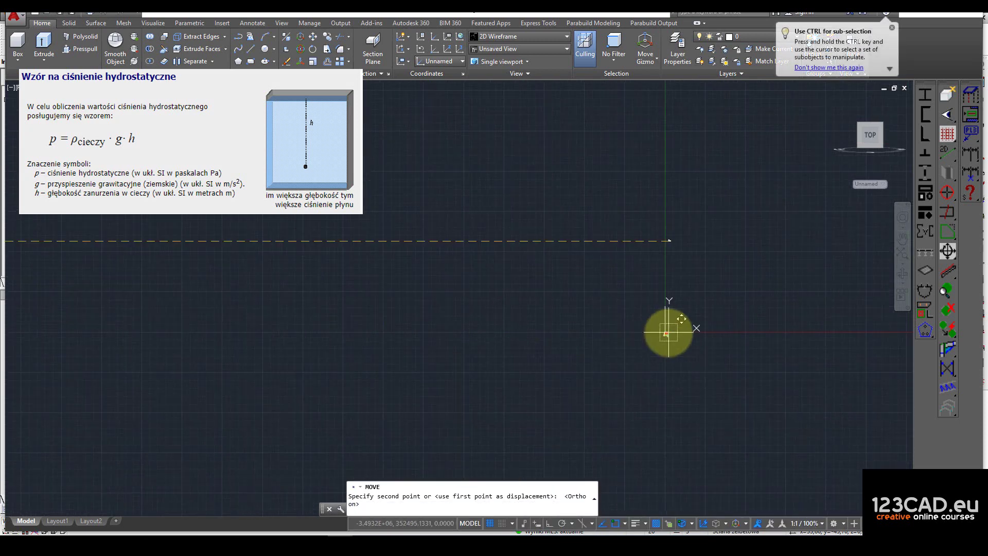
pyautogui.press('F8')
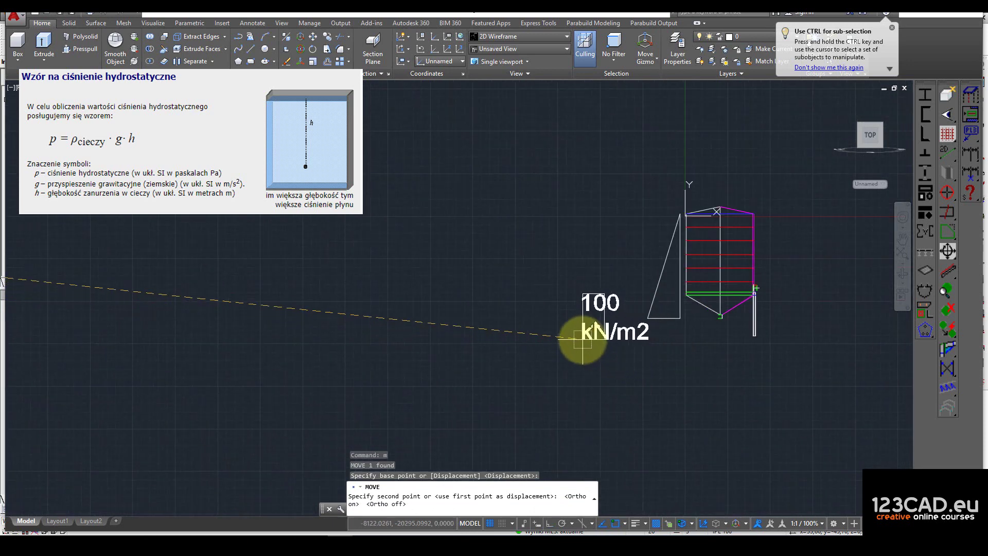
pyautogui.click(588, 354)
# - Scale the "100 kN/m2" label by a factor of 0.5 about the triangle's lower left corner
pyautogui.scroll(3, 601, 343)
pyautogui.click(619, 294)
pyautogui.write('sc')
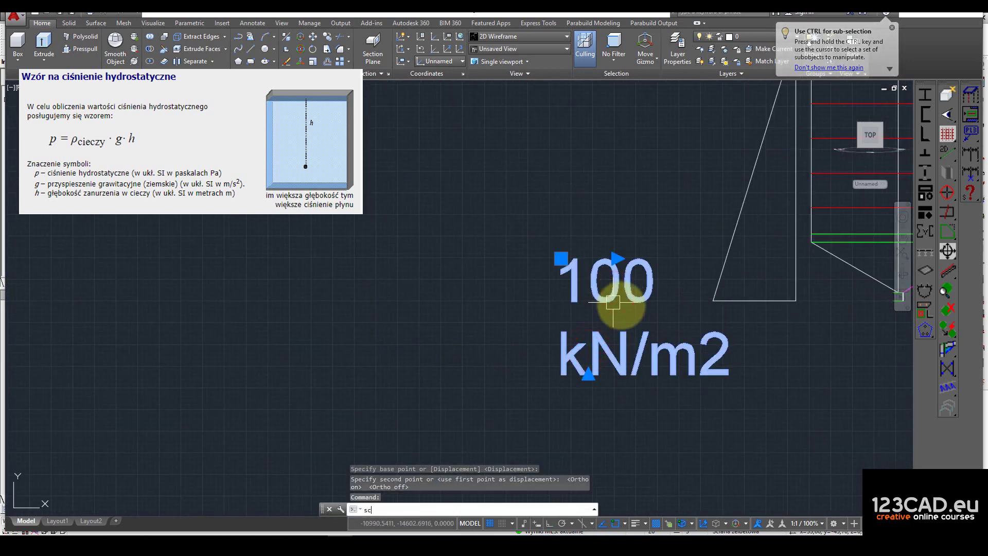
pyautogui.press('Return')
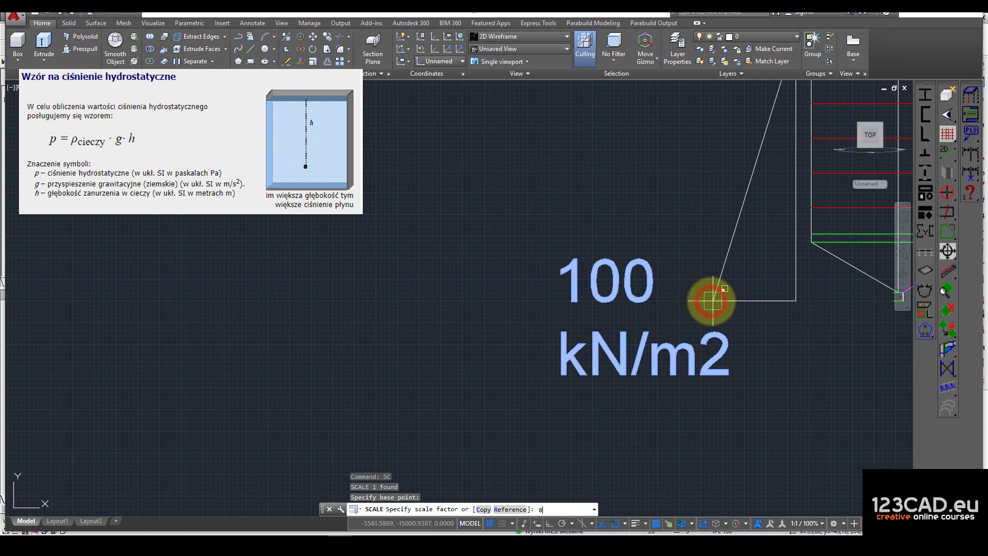
pyautogui.write('0.5')
pyautogui.press('Return')
# - Shift the "100 kN/m2" label left so it clears the triangular diagram
pyautogui.click(658, 298)
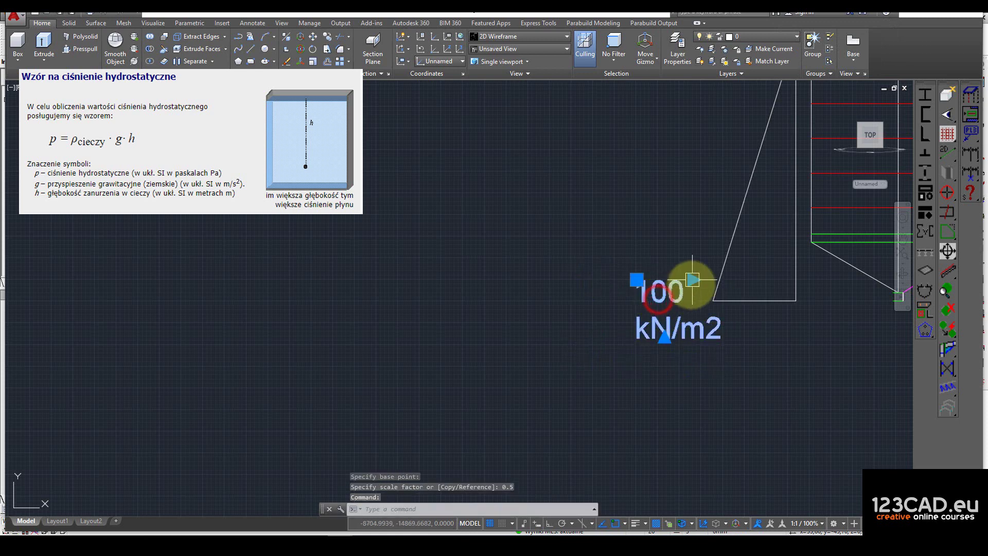
pyautogui.click(636, 280)
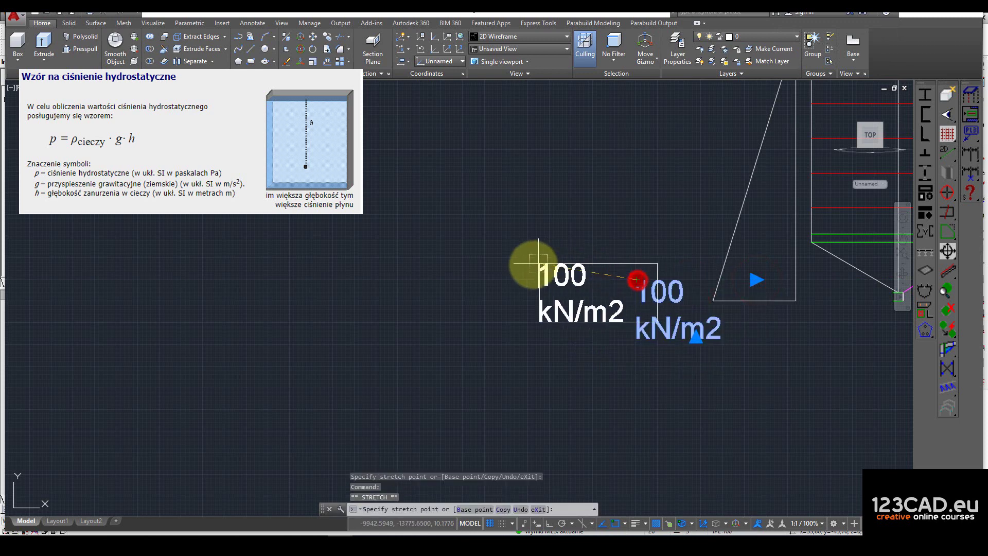
pyautogui.click(577, 282)
pyautogui.press('Escape')
pyautogui.moveTo(690, 349); pyautogui.dragTo(614, 390, button='middle')
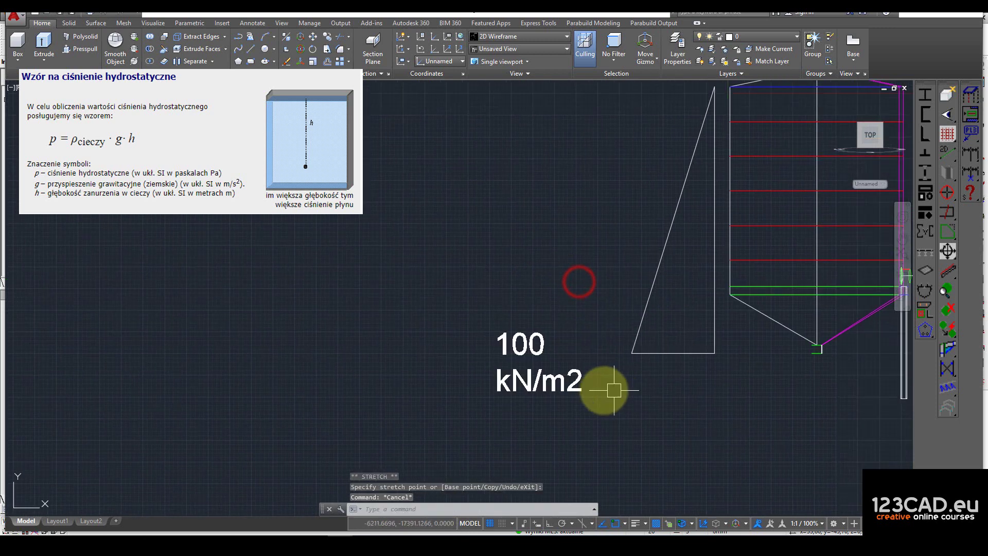
# - Widen the label's text frame so that "100 kN/m2" fits on a single line
pyautogui.click(559, 371)
pyautogui.doubleClick(561, 377)
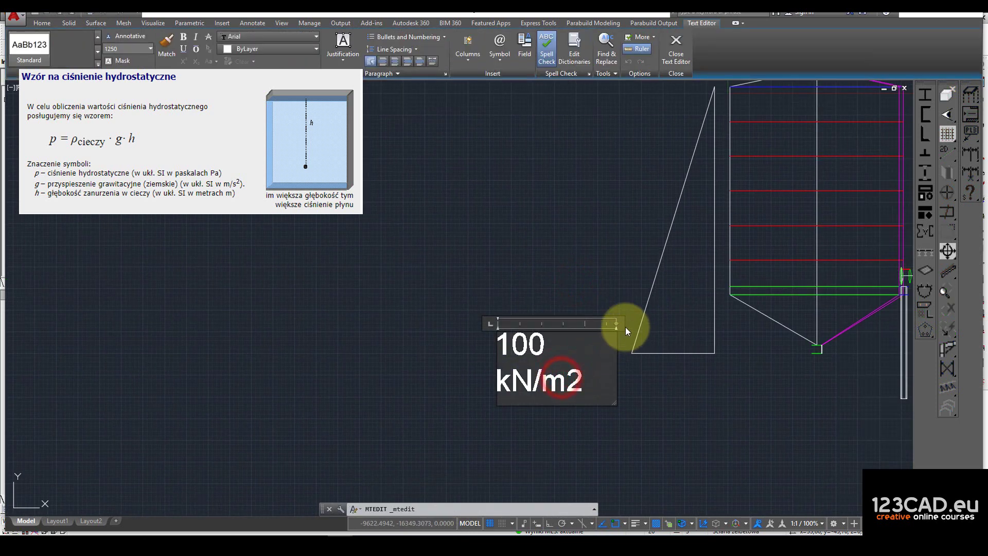
pyautogui.moveTo(616, 323); pyautogui.dragTo(695, 324)
pyautogui.click(702, 391)
# - Move the "100 kN/m2" label slightly down and left so it sits beside the triangle's lower left corner
pyautogui.click(561, 342)
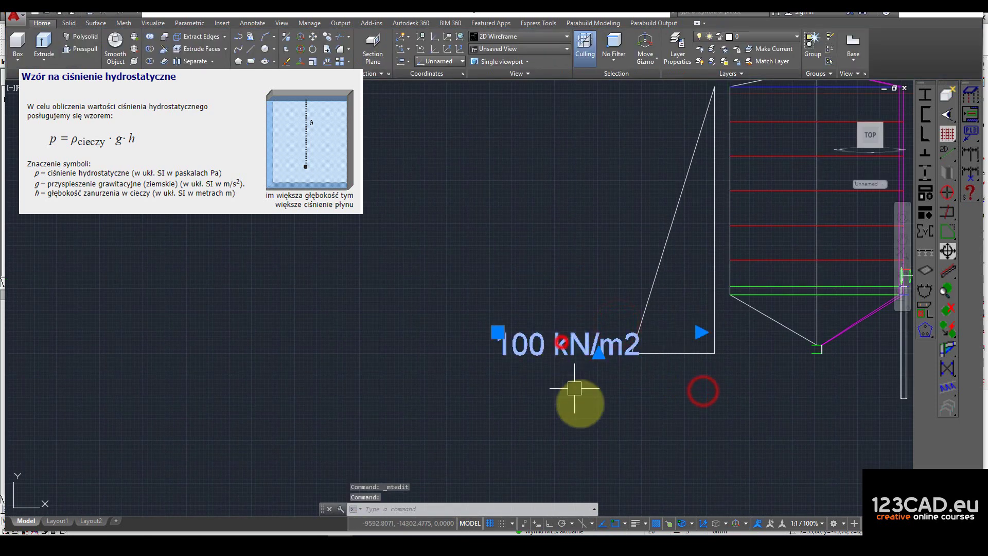
pyautogui.press('Return')
pyautogui.click(572, 412)
pyautogui.click(557, 414)
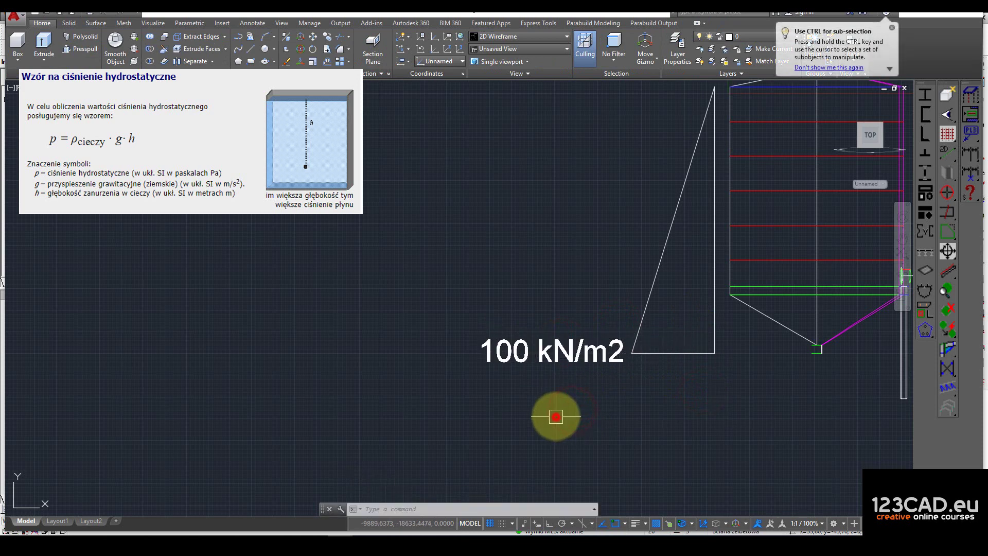
# - Delete the sloping and base polyline of the pressure diagram, keeping the vertical line beside the silo
pyautogui.scroll(-2, 411, 394)
pyautogui.click(533, 243)
pyautogui.click(569, 288)
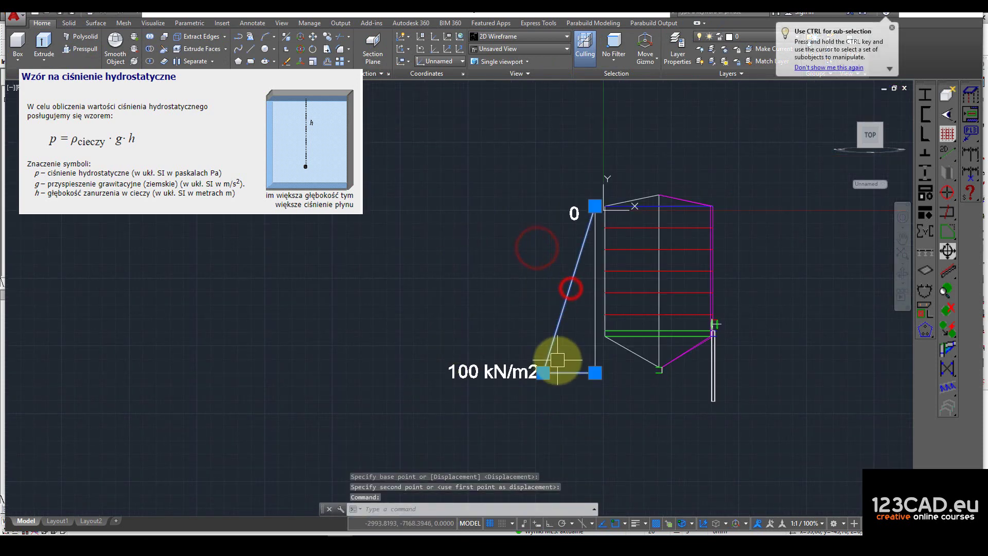
pyautogui.press('Delete')
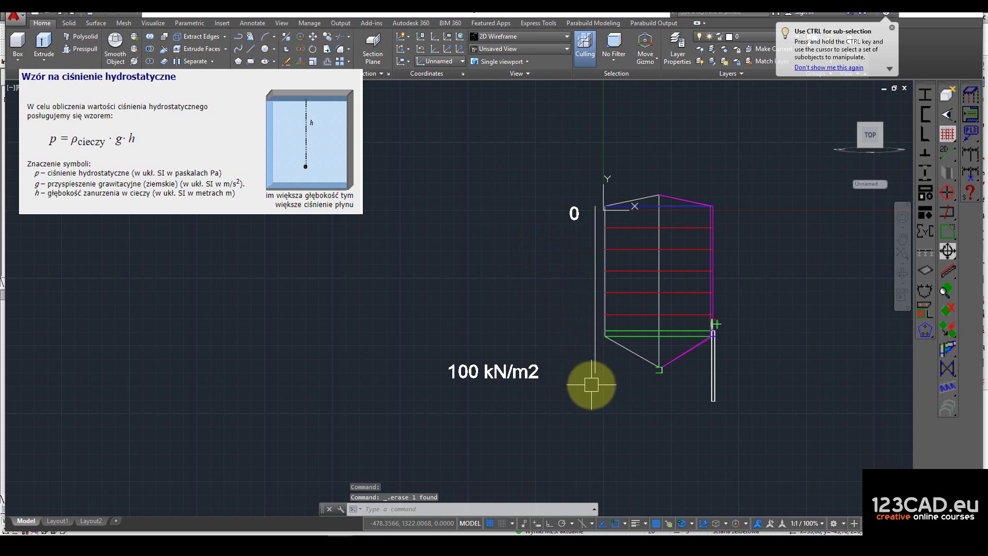
pyautogui.write('l')
pyautogui.press('Return')
pyautogui.scroll(6, 612, 378)
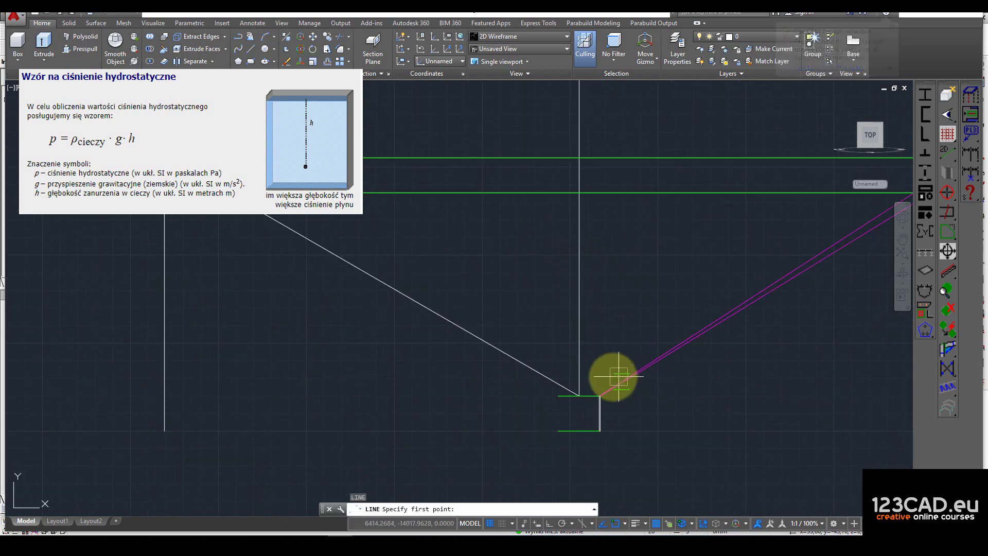
pyautogui.scroll(-4, 571, 398)
pyautogui.click(575, 396)
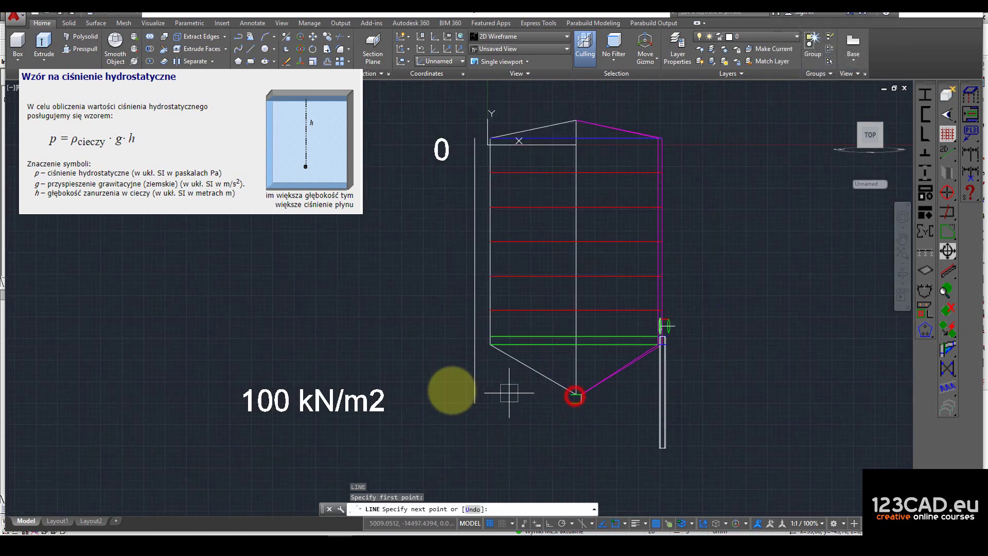
pyautogui.click(67, 352)
pyautogui.press('Return')
pyautogui.click(386, 375)
pyautogui.press('Delete')
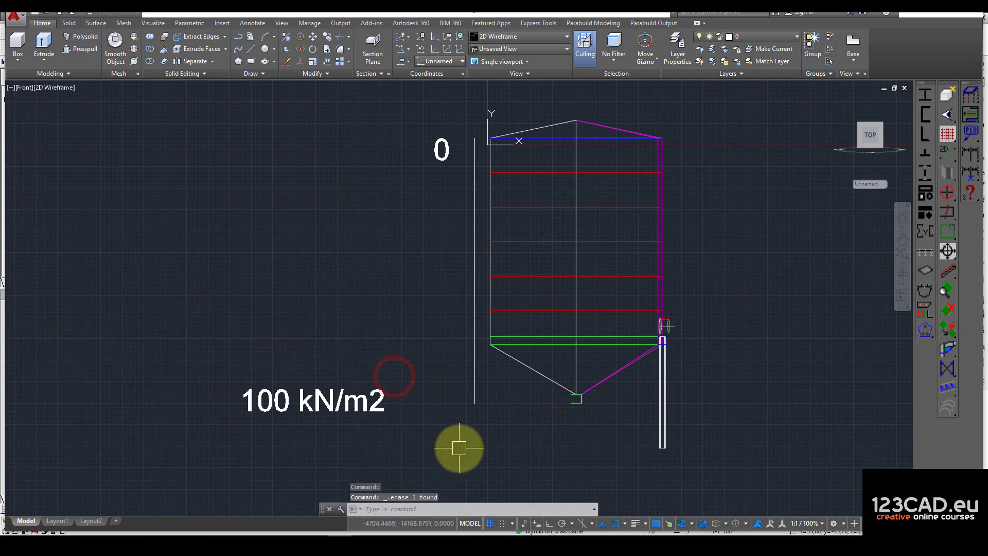
# - Draw a line from the silo's hopper tip leftward past the vertical line, ending near the "100 kN/m2" label
pyautogui.write('l')
pyautogui.press('Return')
pyautogui.scroll(4, 576, 420)
pyautogui.click(539, 369)
pyautogui.scroll(-2, 512, 368)
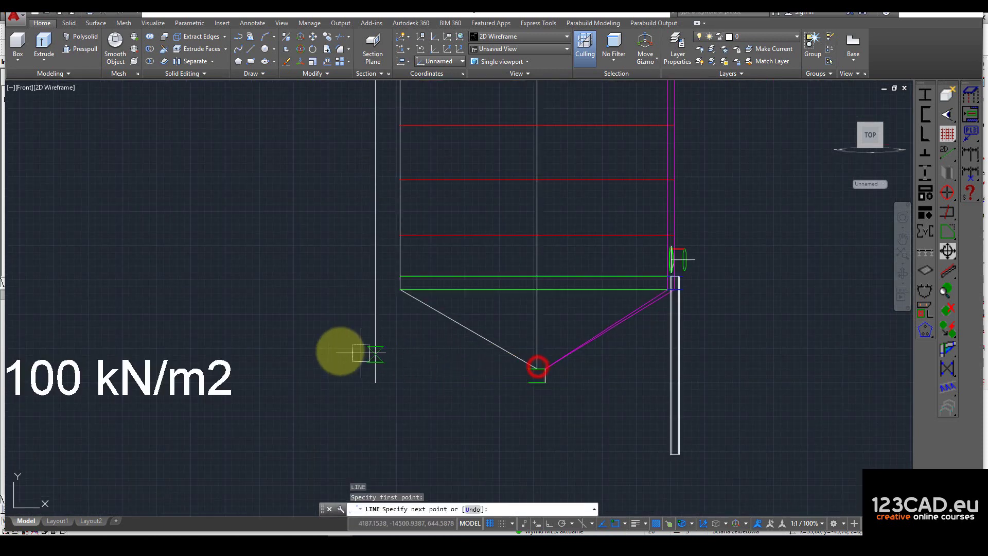
pyautogui.click(271, 380)
pyautogui.press('Escape')
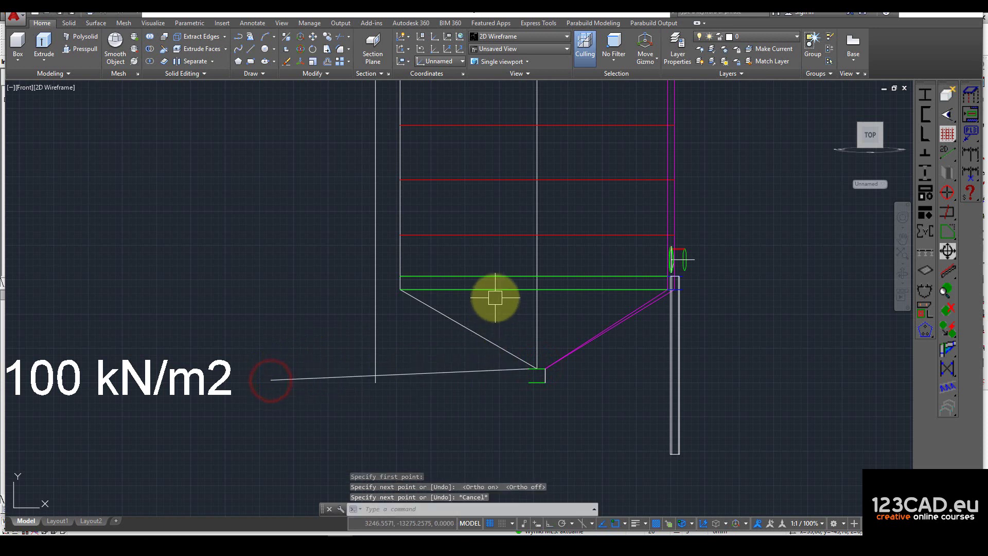
# - Copy the silo's lowest red horizontal line down-left to end at the hopper tip, and delete the slightly sloping line there
pyautogui.click(495, 289)
pyautogui.press('Escape')
pyautogui.click(483, 236)
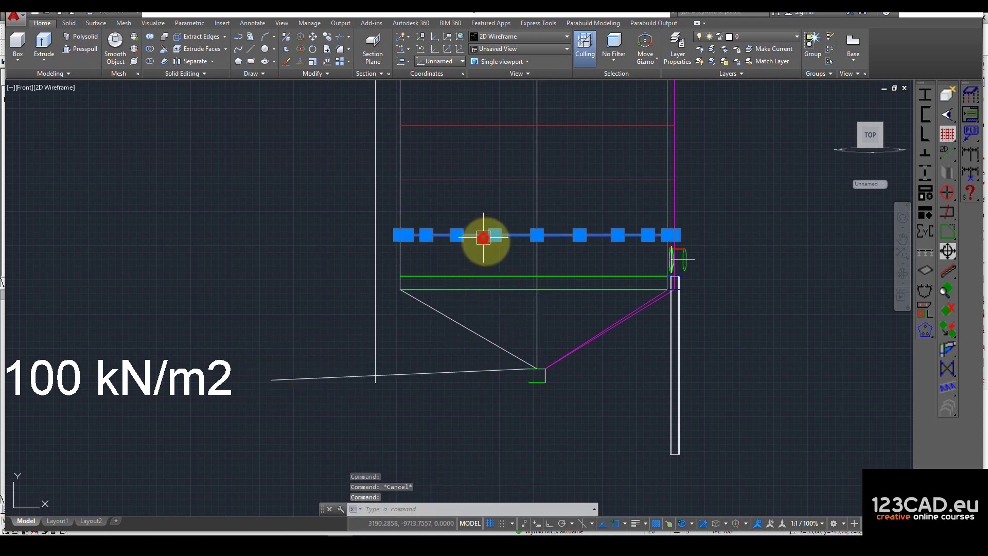
pyautogui.write('k')
pyautogui.press('Return')
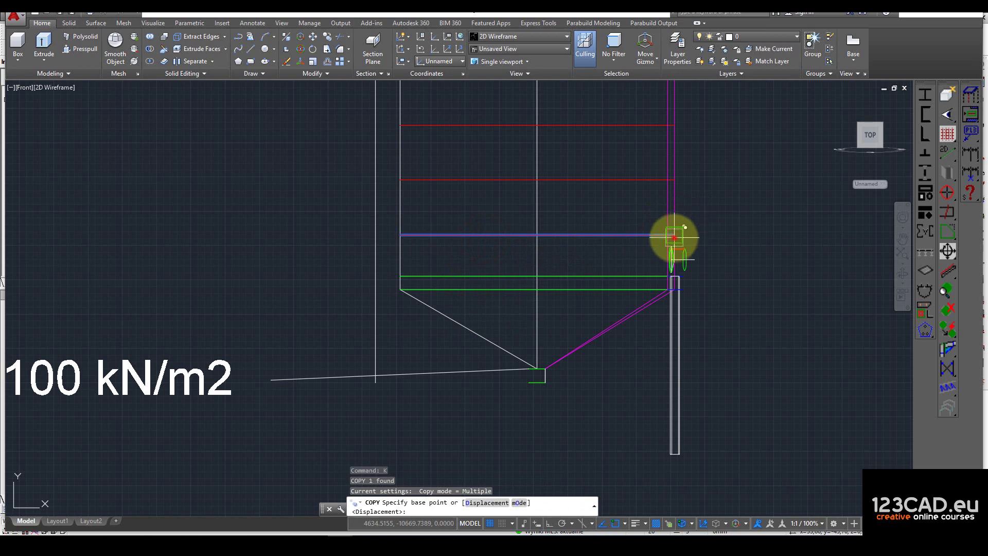
pyautogui.click(674, 238)
pyautogui.scroll(4, 533, 364)
pyautogui.click(551, 382)
pyautogui.press('Escape')
pyautogui.scroll(-4, 551, 382)
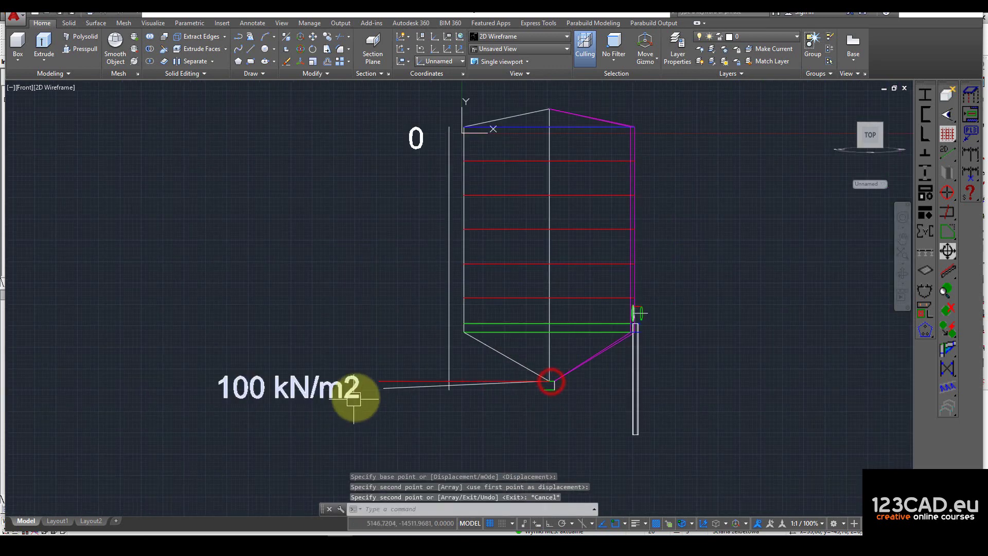
pyautogui.click(410, 392)
pyautogui.press('Delete')
# - Copy the vertical line beside the silo horizontally 1000 to the left
pyautogui.click(449, 391)
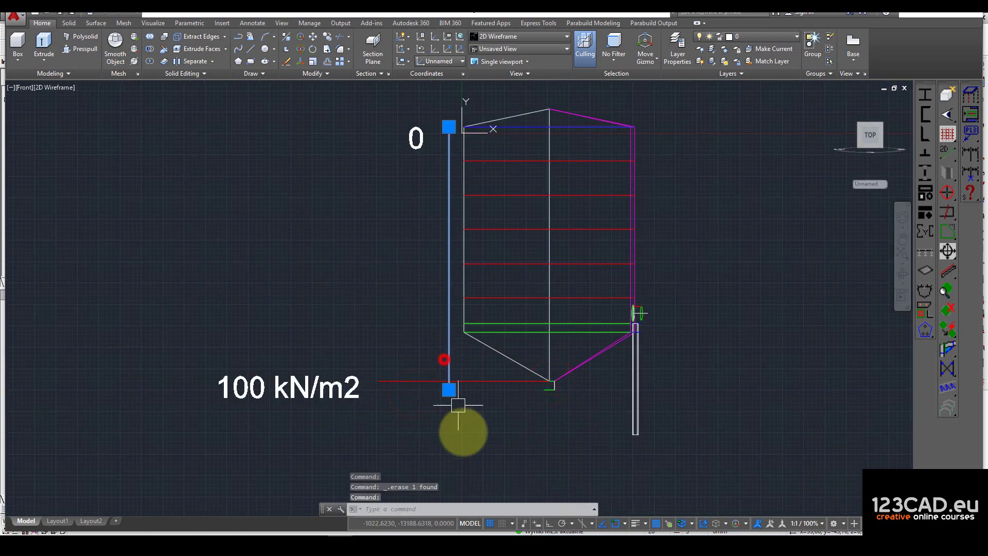
pyautogui.moveTo(454, 418); pyautogui.dragTo(464, 429, button='middle')
pyautogui.write('k')
pyautogui.press('Return')
pyautogui.click(469, 425)
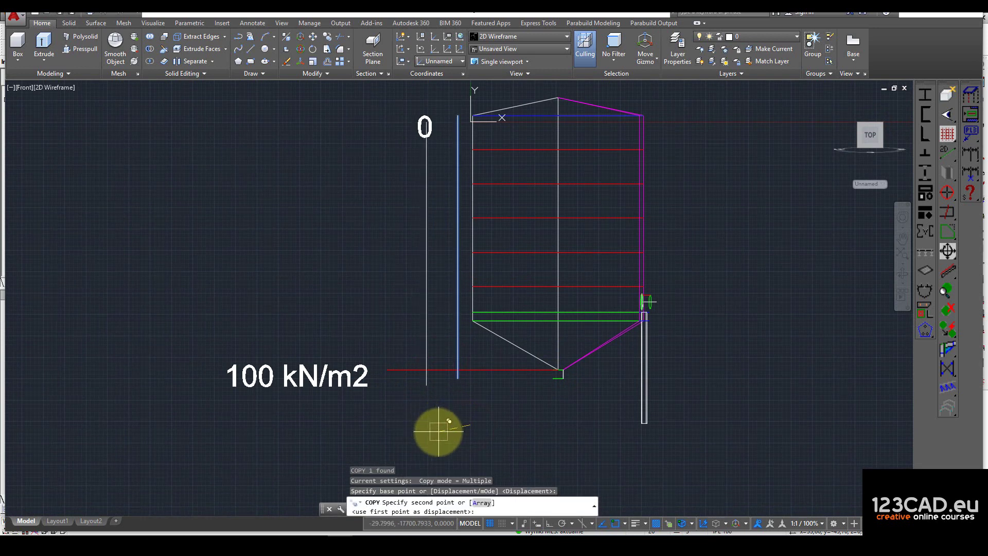
pyautogui.press('F8')
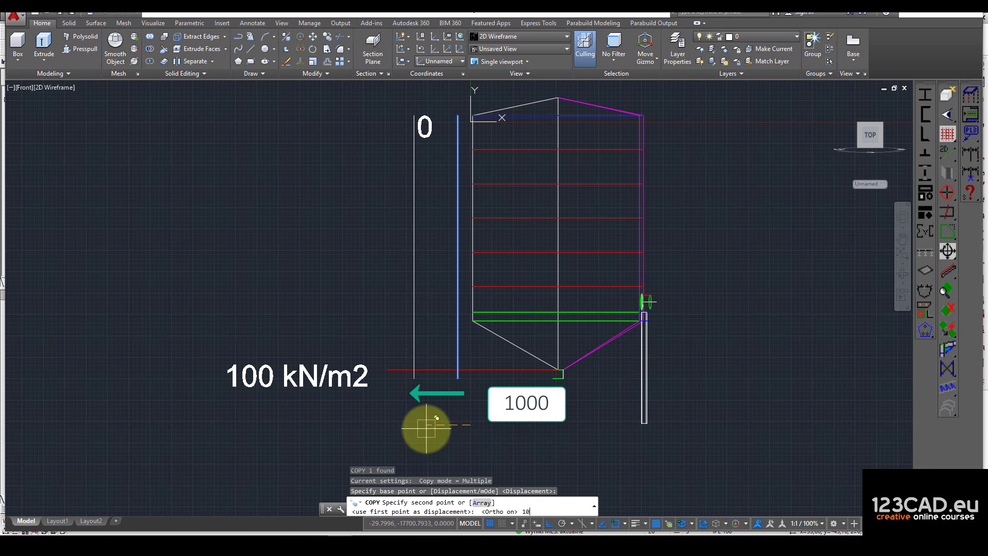
pyautogui.press('Return')
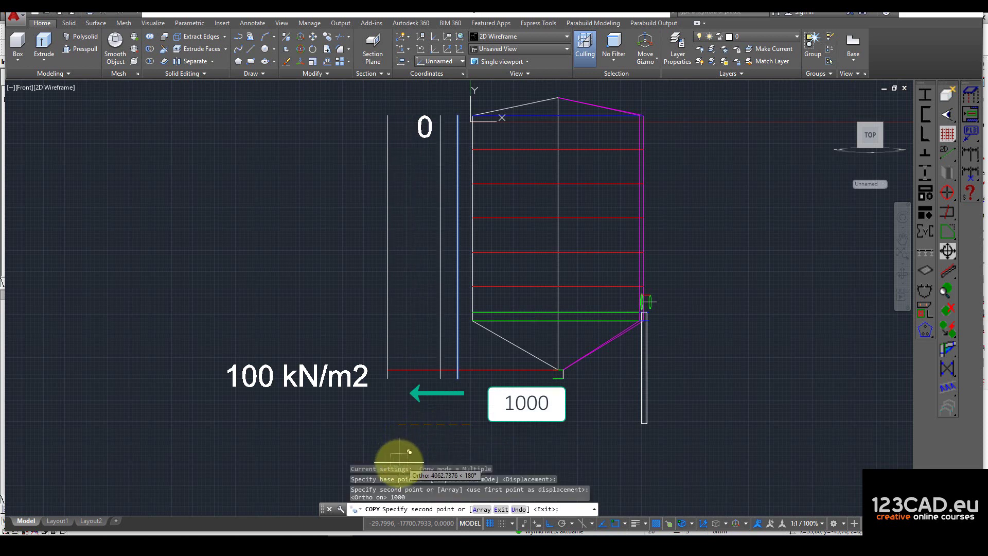
pyautogui.press('Escape')
# - Draw a sloping line from the original vertical line's upper end to where the copied vertical line crosses the red horizontal line
pyautogui.write('l')
pyautogui.press('Return')
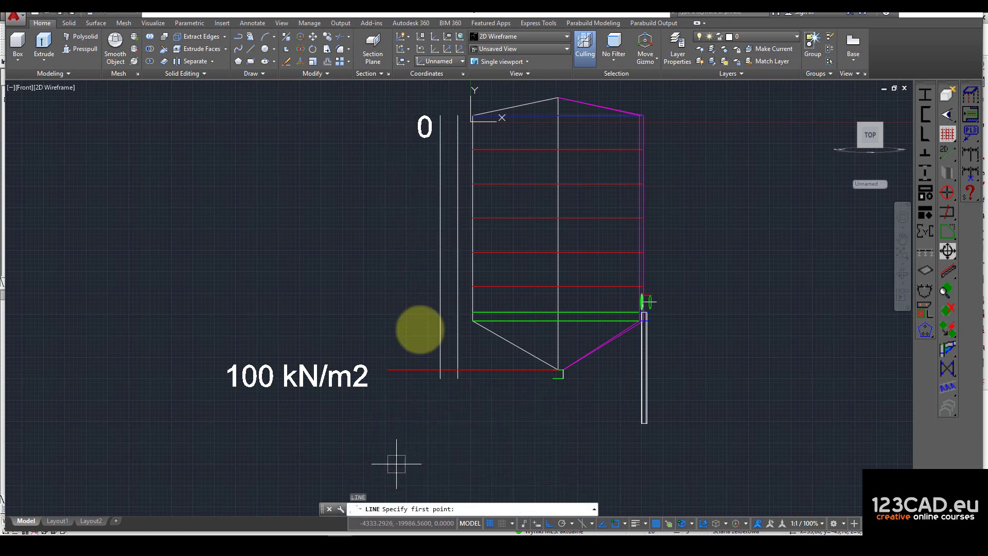
pyautogui.click(457, 116)
pyautogui.scroll(2, 451, 346)
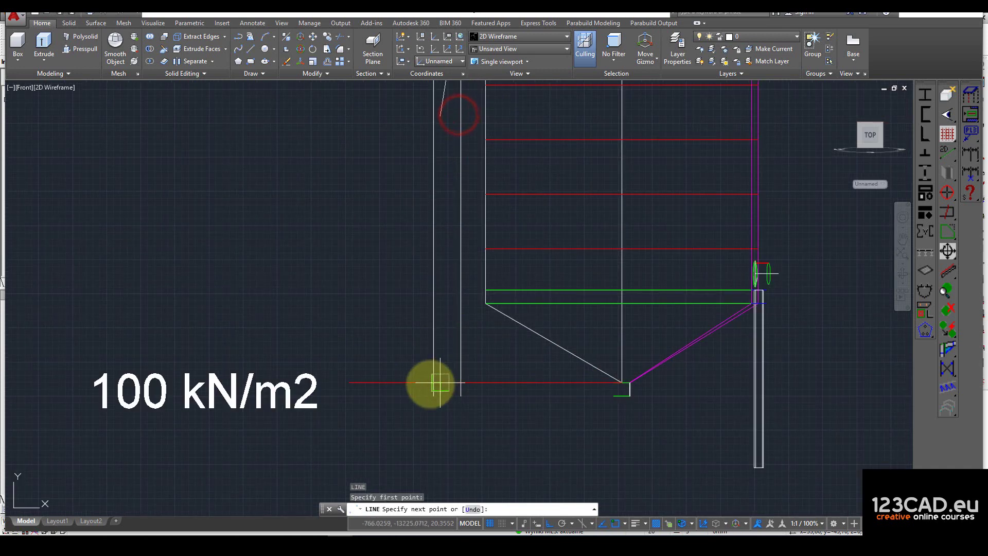
pyautogui.click(427, 383)
pyautogui.press('Escape')
pyautogui.click(429, 400)
pyautogui.click(463, 401)
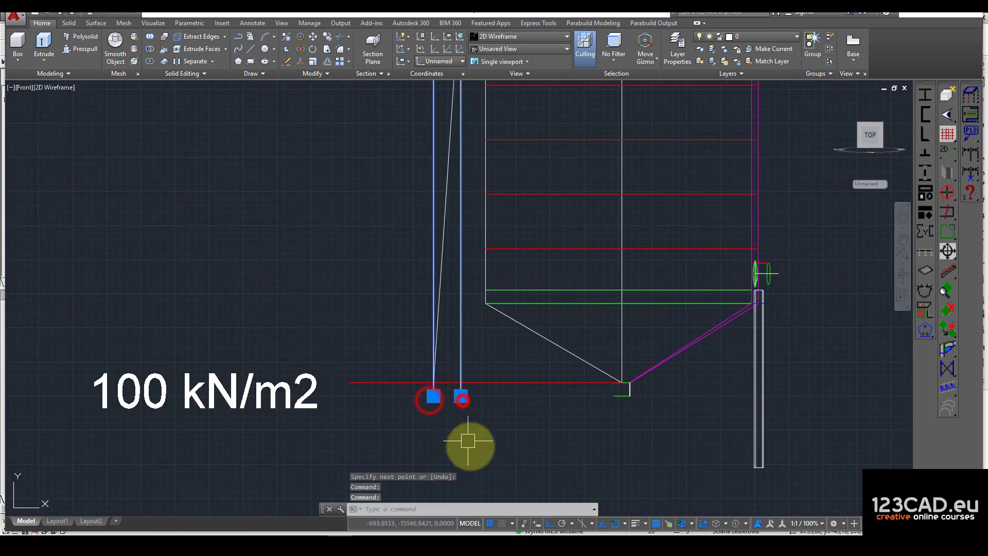
pyautogui.press('Delete')
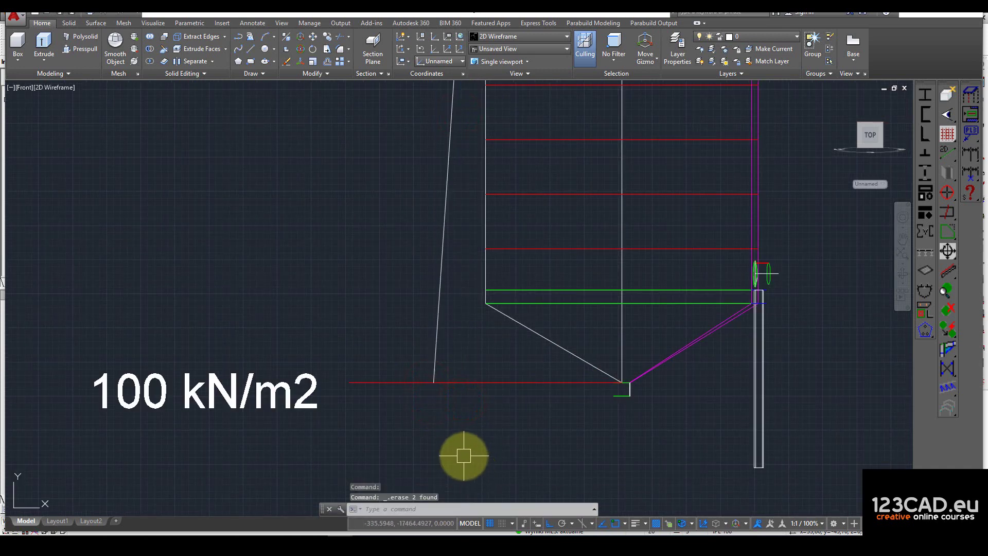
pyautogui.hotkey('ctrl', 'z')
# - Delete the copied outer vertical line, keeping the sloping line and the original vertical line
pyautogui.click(421, 206)
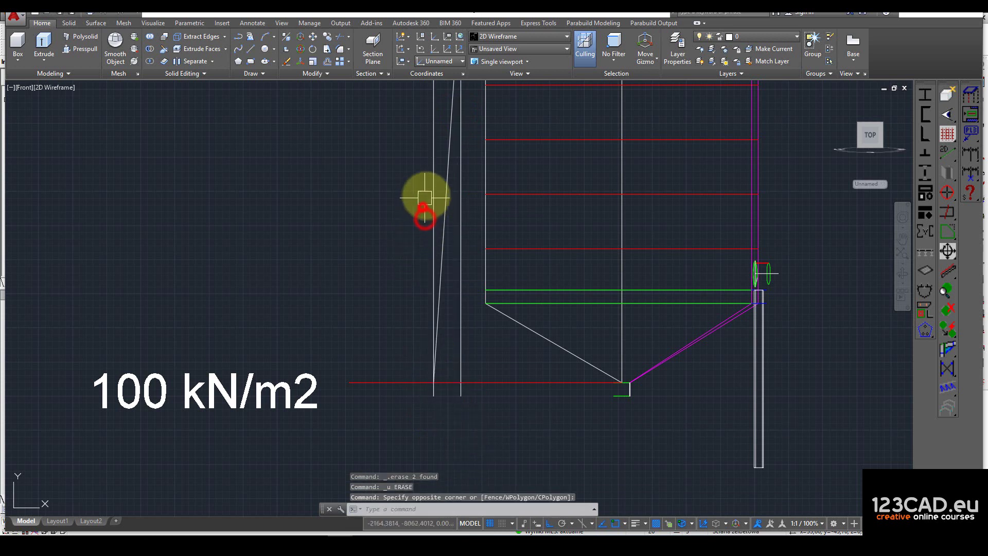
pyautogui.click(432, 193)
pyautogui.press('Delete')
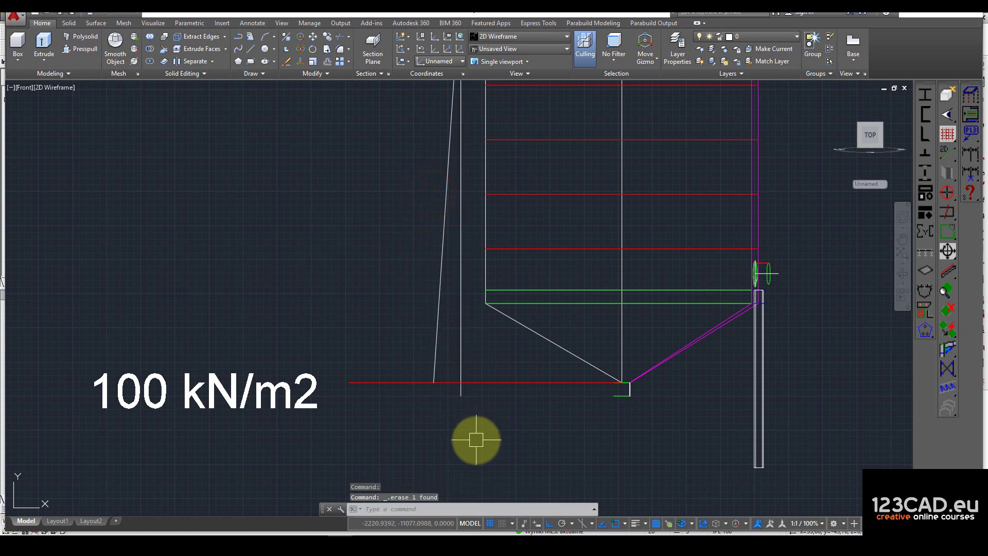
pyautogui.write('tr')
pyautogui.press('Return')
pyautogui.click(498, 422)
pyautogui.click(374, 332)
pyautogui.rightClick(399, 391)
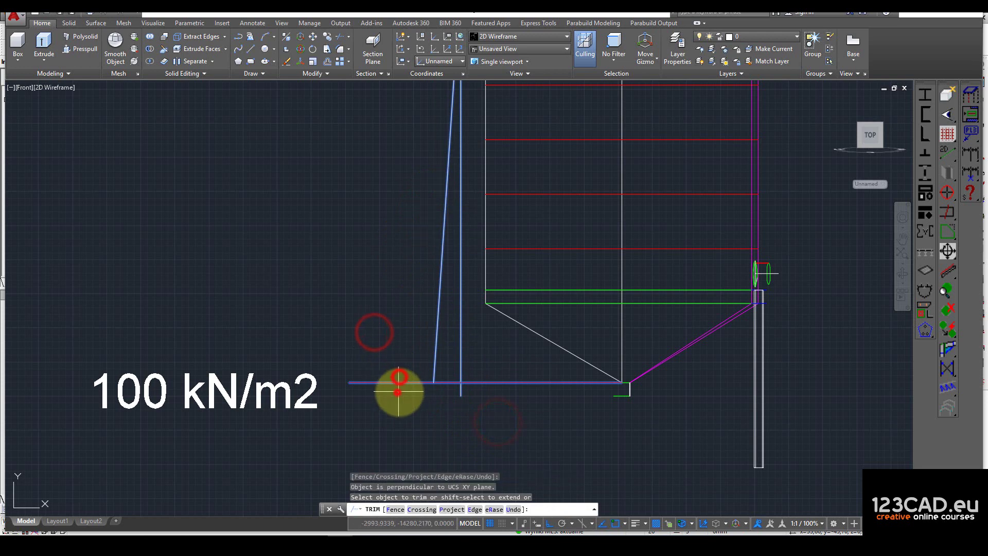
pyautogui.click(400, 374)
pyautogui.click(396, 381)
pyautogui.press('Escape')
pyautogui.click(389, 381)
pyautogui.click(350, 382)
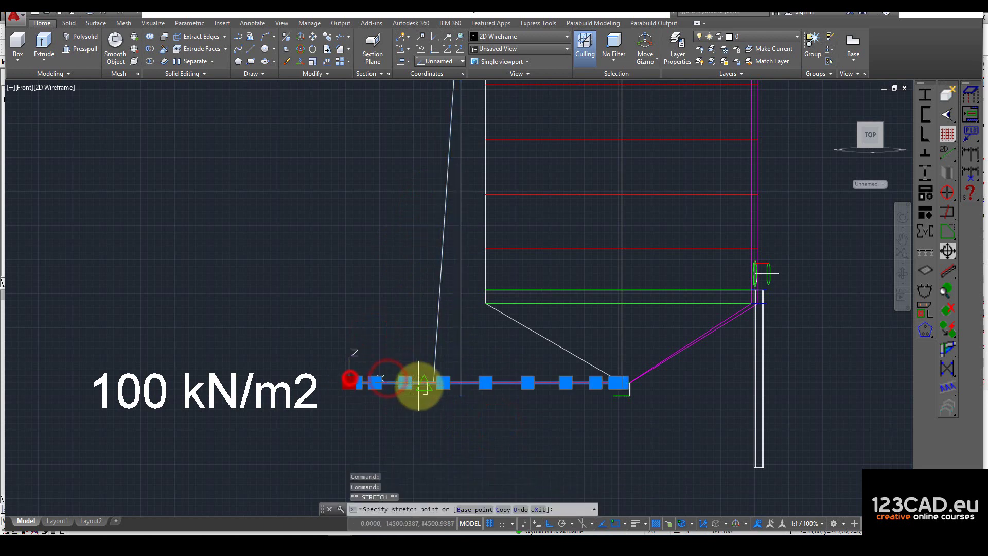
pyautogui.scroll(2, 423, 383)
pyautogui.press('Escape')
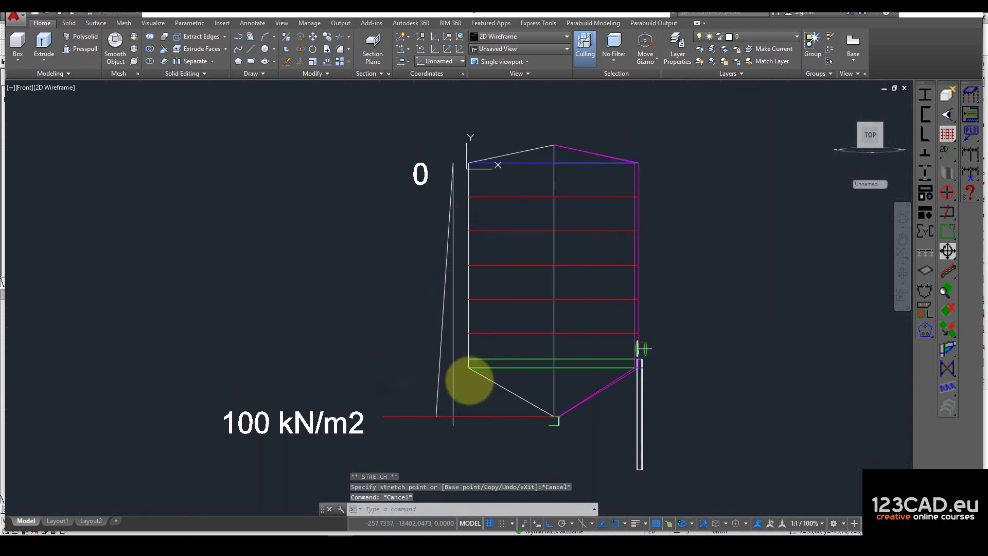
# - Draw a horizontal line leftward from the silo wall at the uppermost red line, crossing the pressure triangle
pyautogui.scroll(-2, 501, 194)
pyautogui.moveTo(496, 197); pyautogui.dragTo(527, 216, button='middle')
pyautogui.write('l')
pyautogui.press('Return')
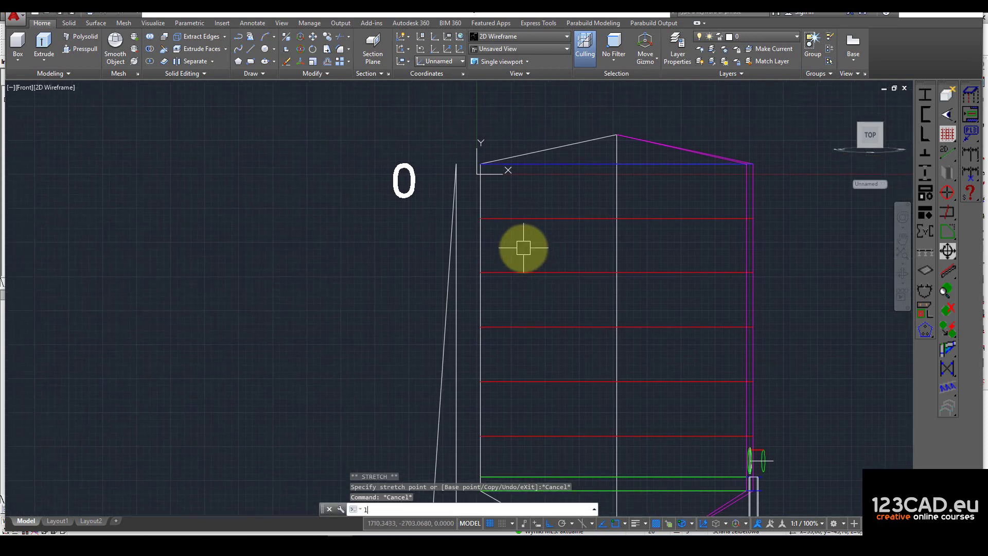
pyautogui.click(480, 218)
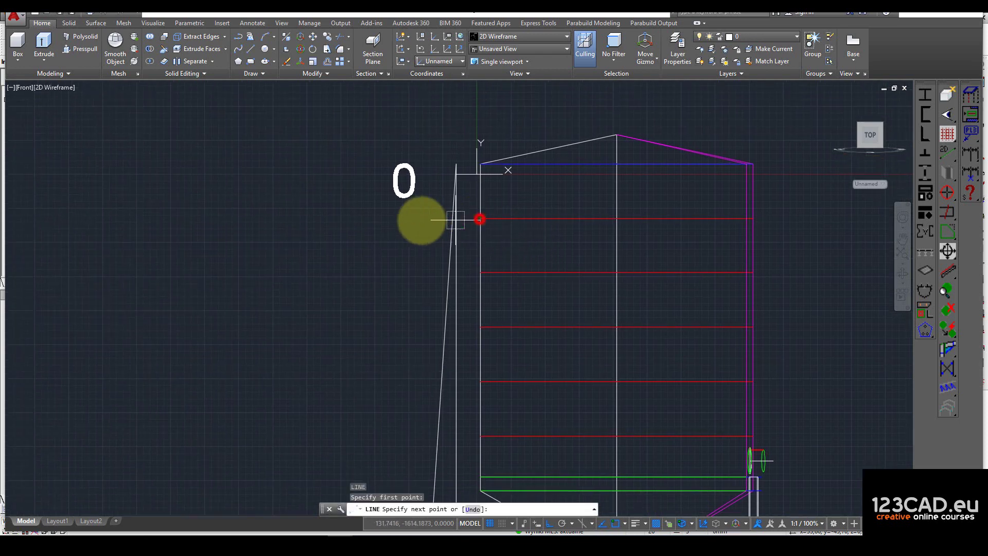
pyautogui.click(283, 230)
pyautogui.press('Return')
# - Draw the triangle's base along the red line at hopper-tip level, from the sloping side's lower end to the vertical side
pyautogui.scroll(-4, 383, 206)
pyautogui.scroll(7, 404, 335)
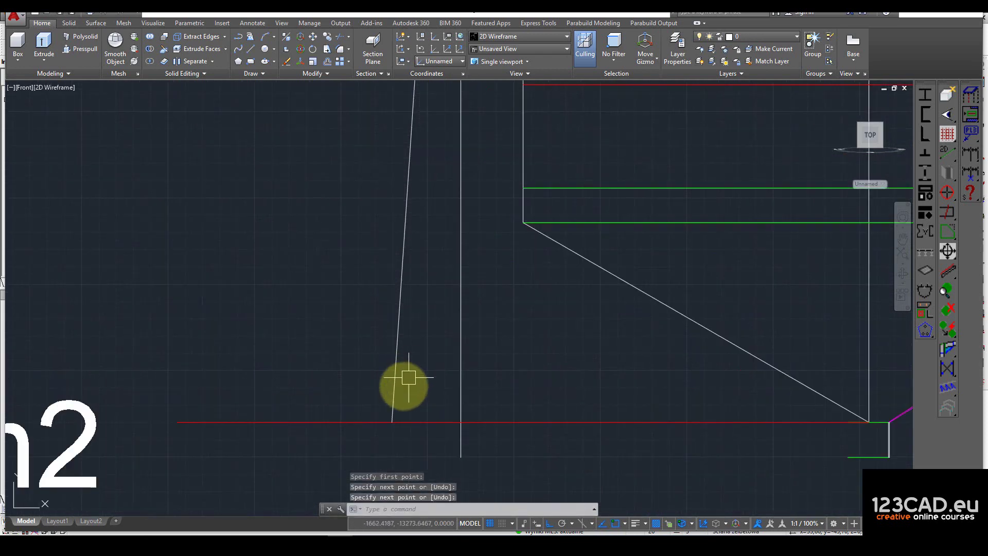
pyautogui.press('Return')
pyautogui.click(390, 422)
pyautogui.click(460, 422)
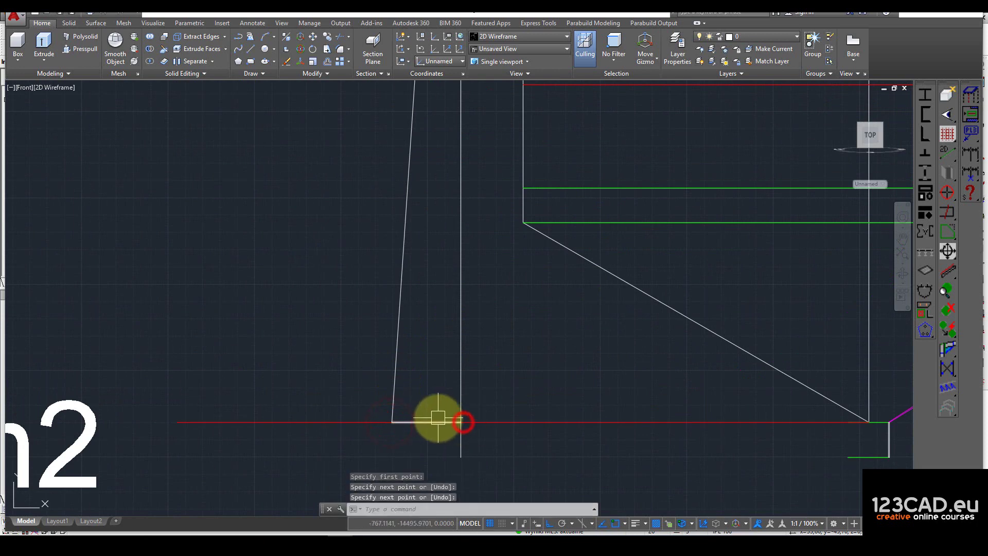
pyautogui.press('Return')
# - Show the properties of the triangle's new base line to check its geometry
pyautogui.click(443, 422)
pyautogui.rightClick(444, 421)
pyautogui.click(465, 400)
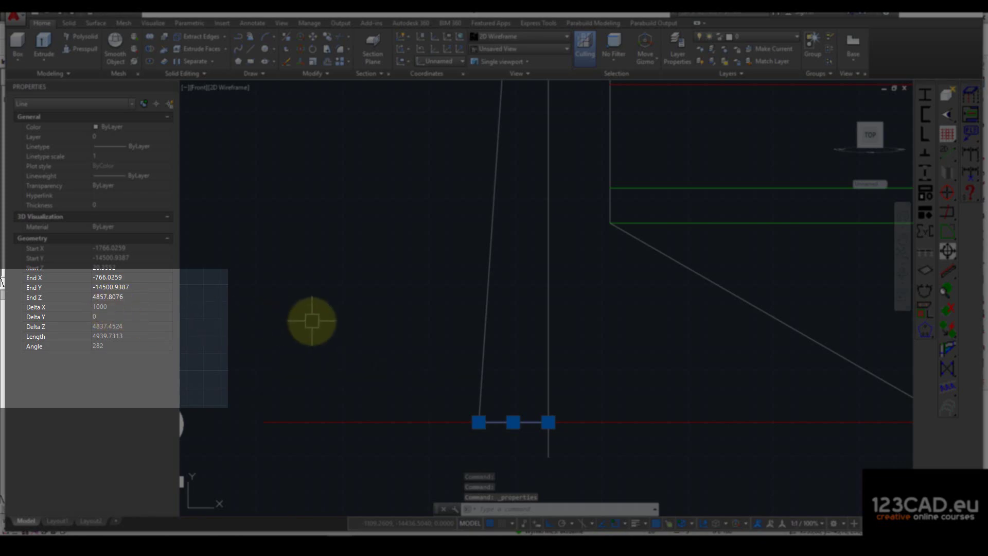
pyautogui.scroll(-4, 381, 360)
pyautogui.press('Escape')
# - Draw a horizontal line leftward from the silo wall at the red line just above the green lines, crossing the triangle
pyautogui.press('Escape')
pyautogui.write('l')
pyautogui.press('Return')
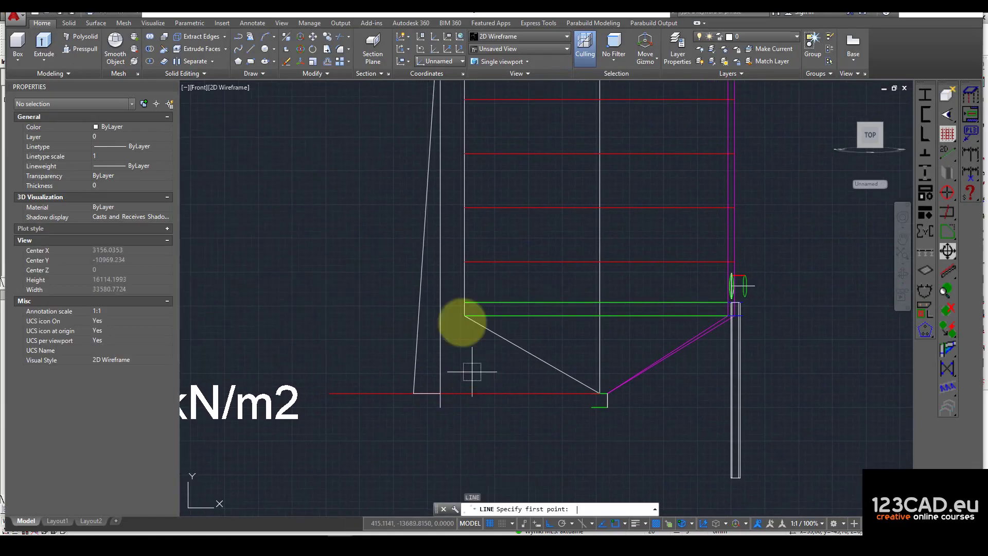
pyautogui.click(464, 261)
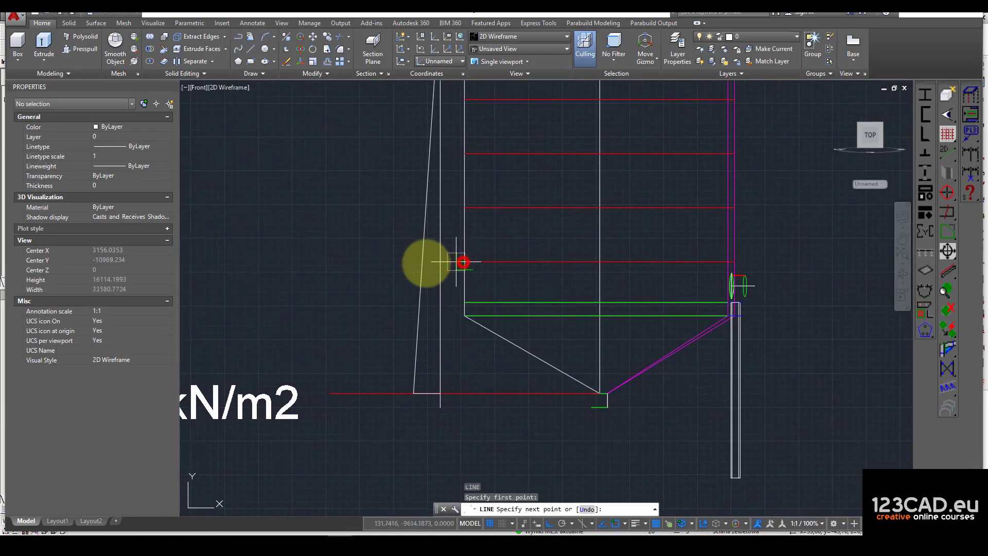
pyautogui.click(353, 269)
pyautogui.press('Return')
pyautogui.scroll(4, 394, 256)
# - Trim both ends of this horizontal line to the triangle's sloping and vertical sides, and select the remaining piece to check its length
pyautogui.write('tr')
pyautogui.press('Return')
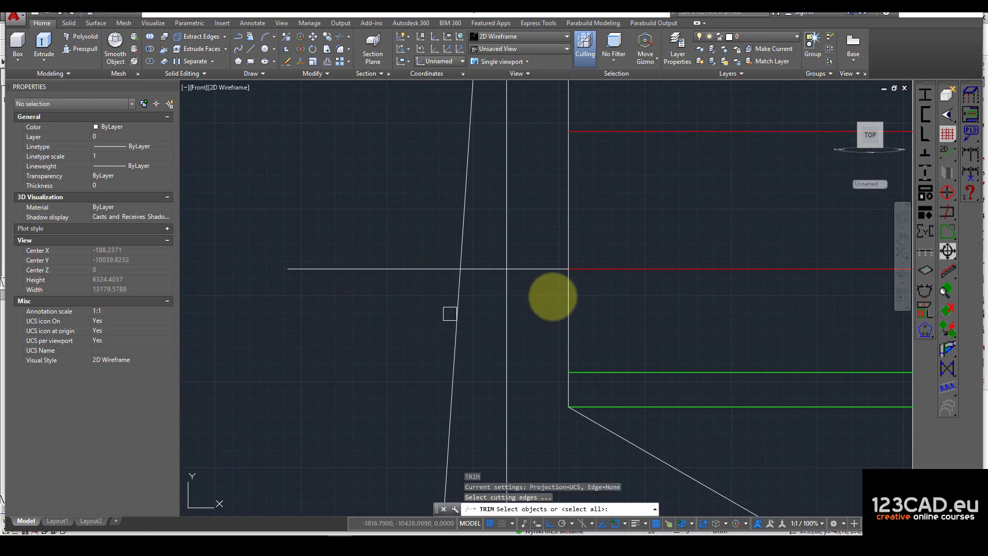
pyautogui.click(543, 297)
pyautogui.click(368, 265)
pyautogui.press('Return')
pyautogui.click(417, 269)
pyautogui.click(534, 269)
pyautogui.press('Return')
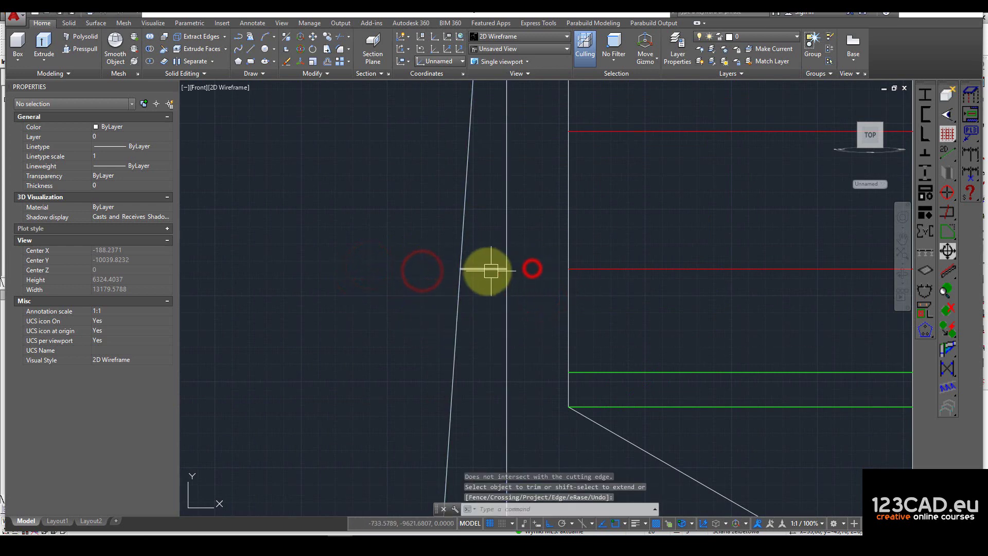
pyautogui.click(484, 269)
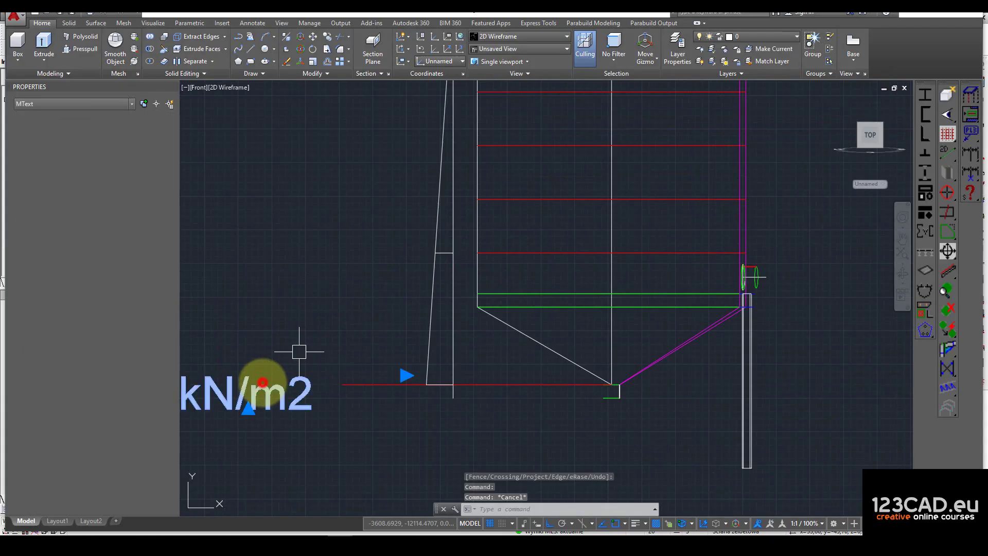
# - Copy the 100 kN/m2 label freely upward to the level of the short trimmed line in the triangle
pyautogui.scroll(-2, 278, 325)
pyautogui.click(309, 360)
pyautogui.moveTo(375, 359); pyautogui.dragTo(423, 403, button='middle')
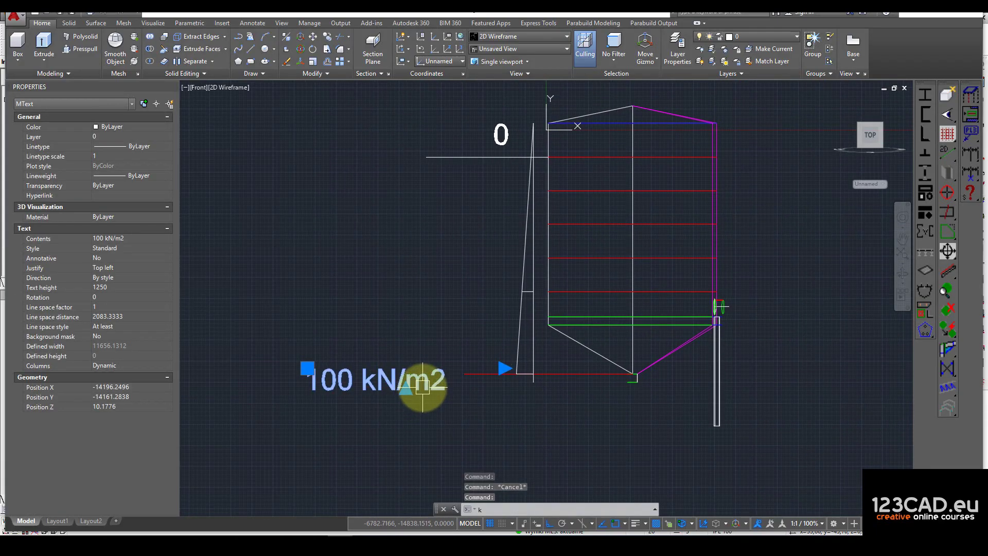
pyautogui.press('Return')
pyautogui.click(368, 397)
pyautogui.scroll(4, 466, 303)
pyautogui.press('F8')
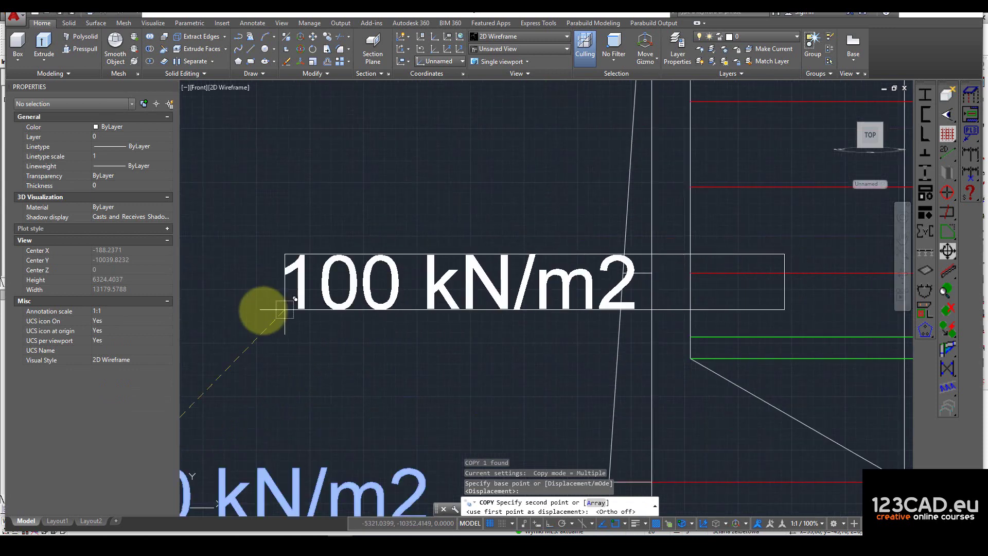
pyautogui.click(260, 299)
pyautogui.press('Escape')
# - Change the copied label's text to 67,1 kN/m2
pyautogui.click(373, 265)
pyautogui.doubleClick(373, 265)
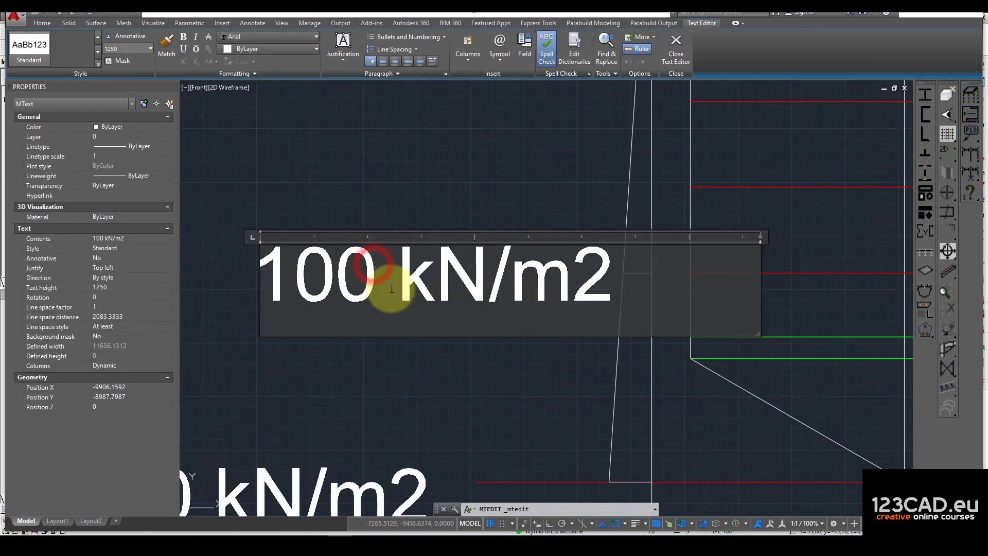
pyautogui.write('67,')
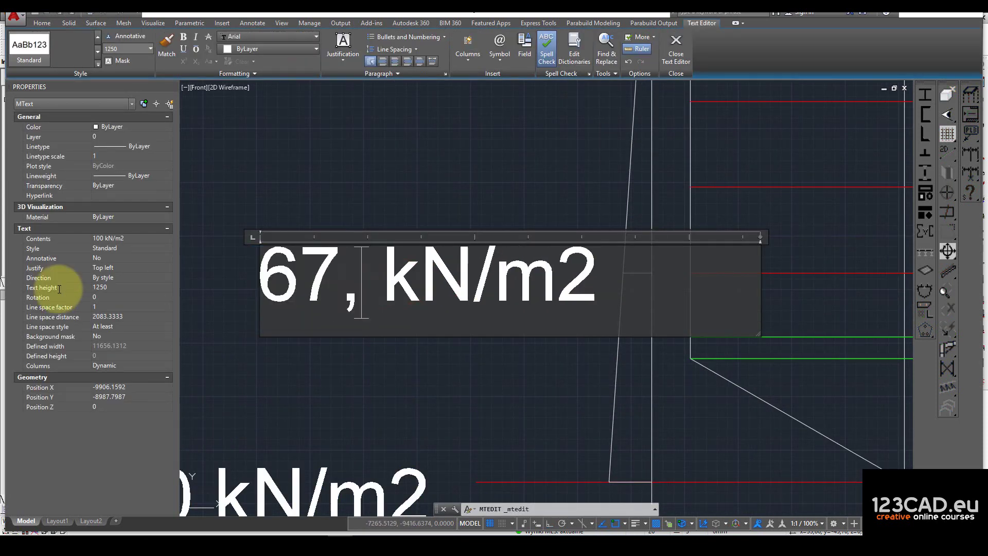
pyautogui.write('1')
pyautogui.click(459, 146)
# - Scale the 67,1 kN/m2 label by 0.5 about the short horizontal line's end on the triangle's sloping side
pyautogui.scroll(-3, 474, 269)
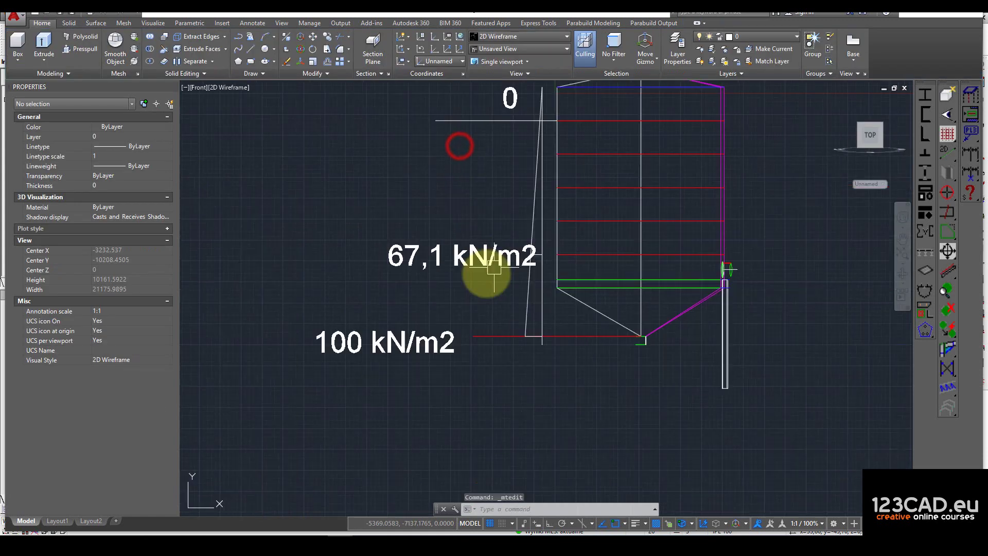
pyautogui.click(477, 292)
pyautogui.click(445, 233)
pyautogui.write('SC')
pyautogui.press('Return')
pyautogui.scroll(2, 534, 239)
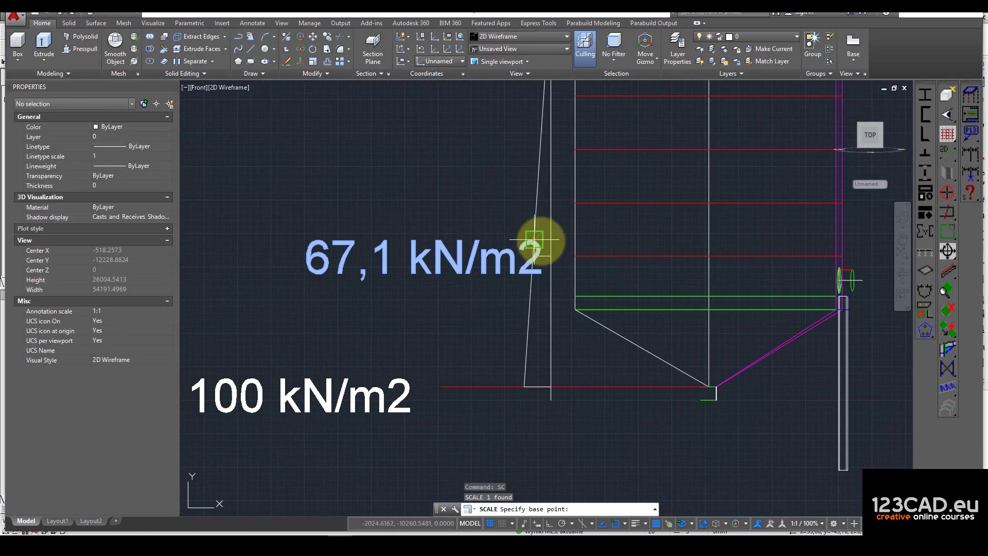
pyautogui.write('0.')
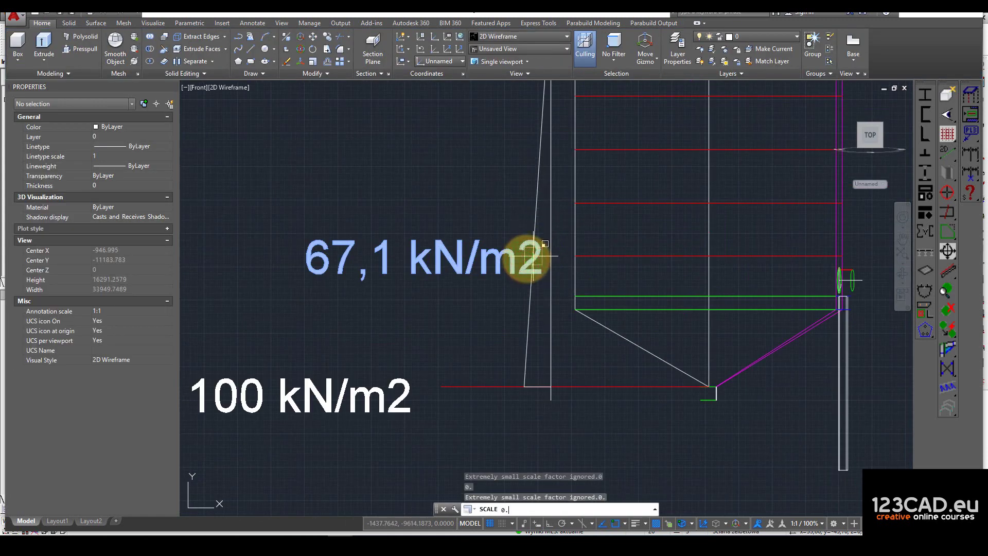
pyautogui.write('5')
pyautogui.press('Return')
# - Move the scaled 67,1 kN/m2 label to just outside the triangle's sloping side, level with the short line
pyautogui.click(498, 254)
pyautogui.write('m')
pyautogui.moveTo(478, 302)
pyautogui.mouseDown(button='middle')
pyautogui.moveTo(542, 316)
pyautogui.moveTo(489, 363)
pyautogui.mouseUp(button='middle')
pyautogui.press('Return')
pyautogui.click(526, 333)
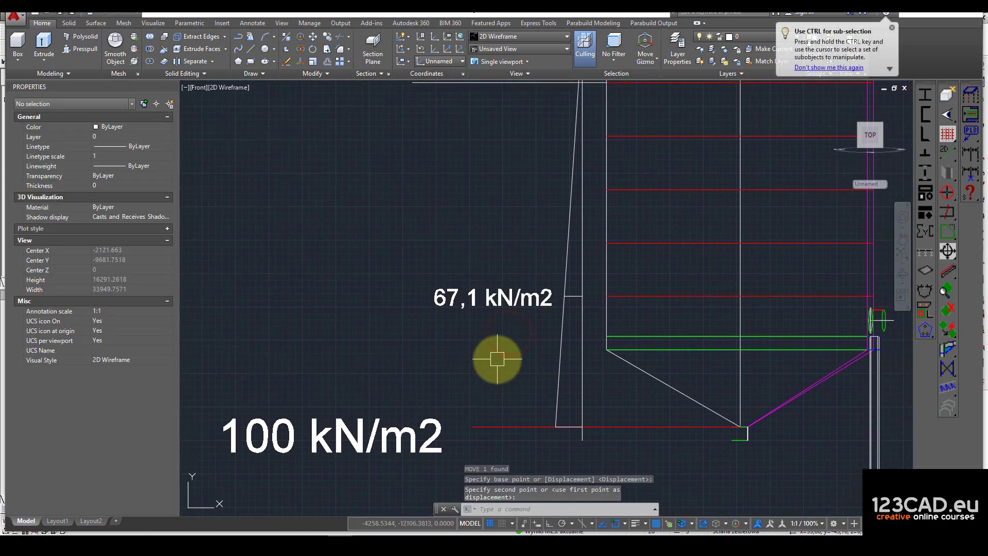
pyautogui.click(497, 359)
# - Draw a vertical line along the silo's left wall from the red line above the green lines to the upper green line
pyautogui.scroll(4, 600, 308)
pyautogui.write('l')
pyautogui.press('Return')
pyautogui.click(592, 279)
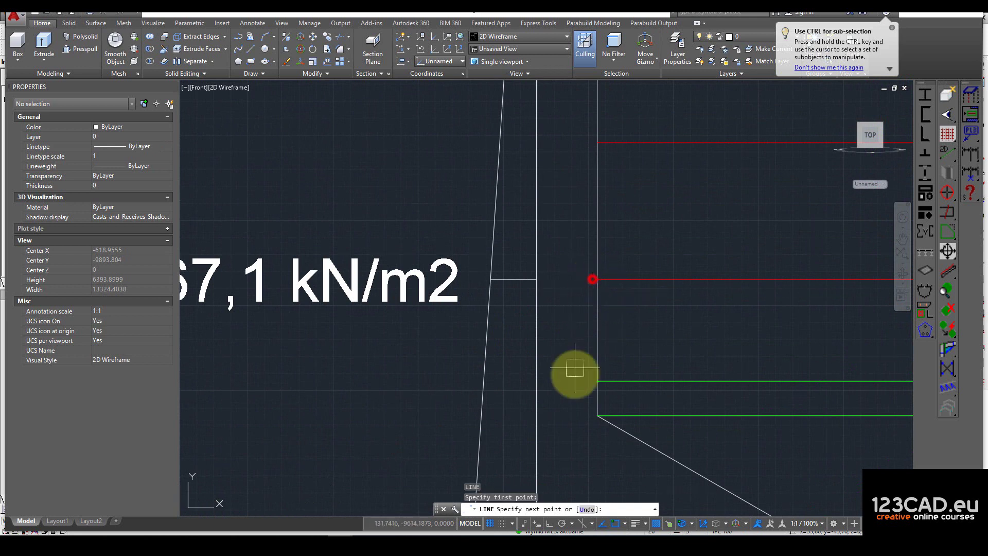
pyautogui.click(597, 381)
pyautogui.press('Return')
# - Draw a horizontal guide line from this wall segment's midpoint leftward across the pressure triangle
pyautogui.press('Return')
pyautogui.click(600, 329)
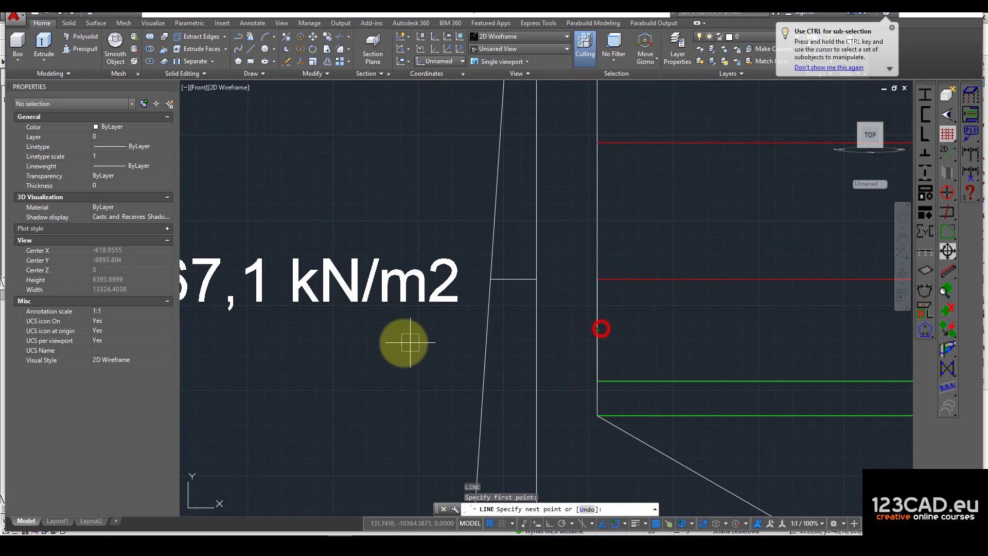
pyautogui.click(320, 329)
pyautogui.press('Return')
# - Draw a short line along the guide between the triangle's sloping and vertical sides, and delete the long guide line
pyautogui.press('Return')
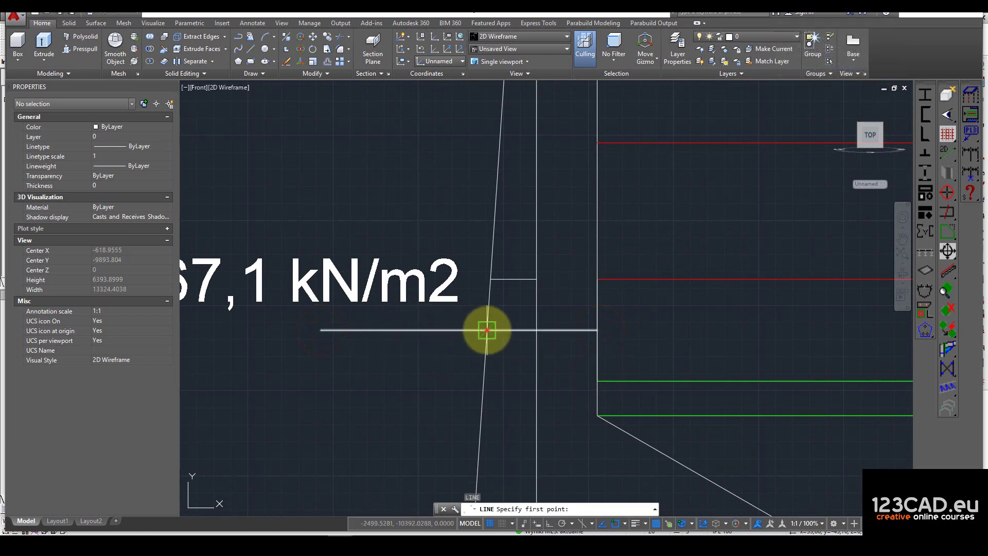
pyautogui.click(486, 330)
pyautogui.click(535, 329)
pyautogui.press('Return')
pyautogui.click(565, 329)
pyautogui.press('Delete')
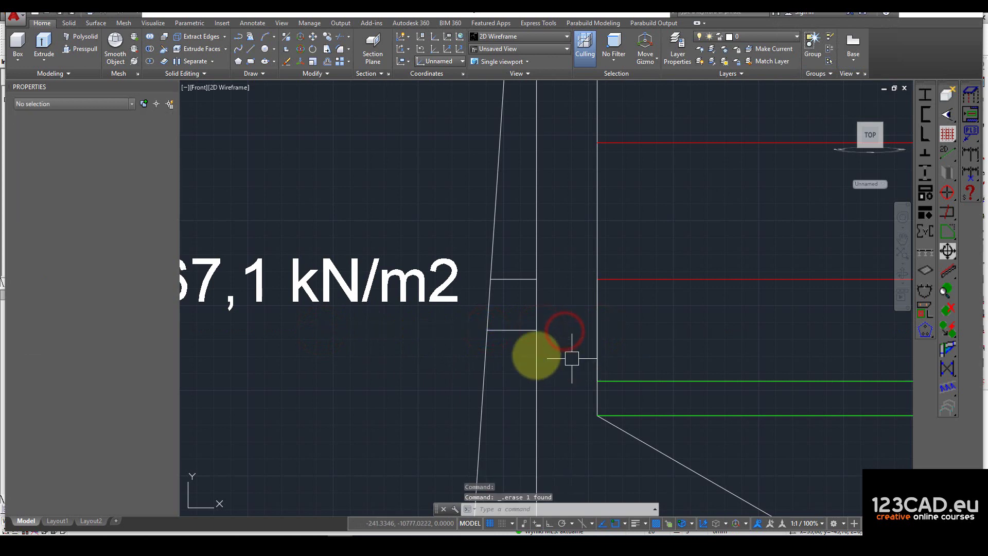
# - Check the new short line's length and copy the 67,1 kN/m2 label down beside that line
pyautogui.click(513, 330)
pyautogui.scroll(-2, 514, 330)
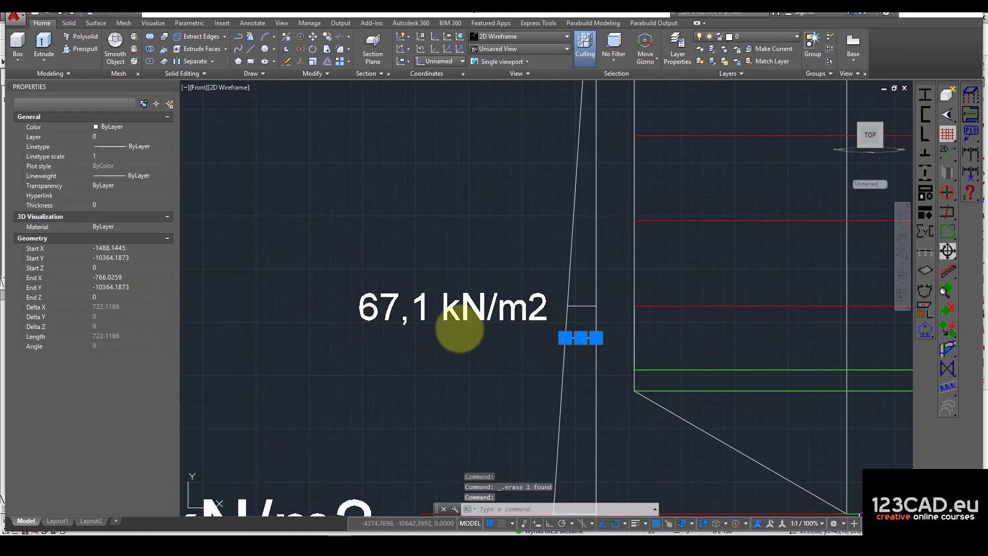
pyautogui.click(463, 348)
pyautogui.write('co')
pyautogui.press('Return')
pyautogui.click(463, 348)
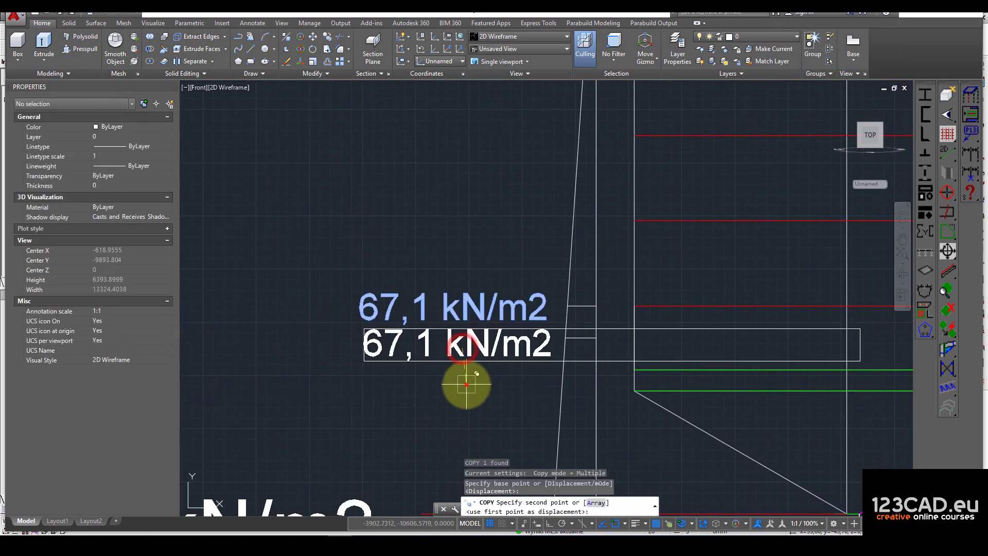
pyautogui.click(465, 383)
pyautogui.press('Escape')
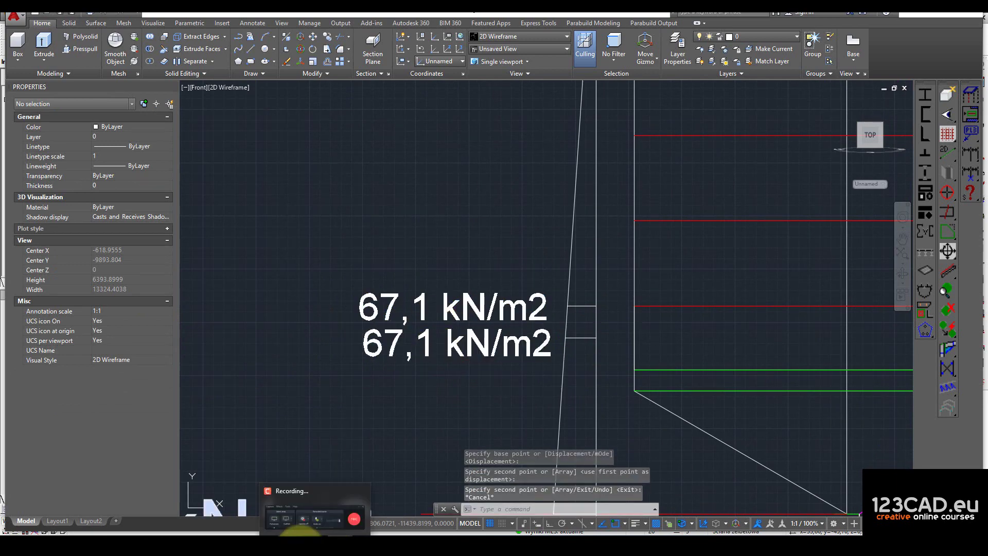
# - Switch to Robot Structural Analysis, close the Mapy dialog over the silo model, and return to the AutoCAD drawing
pyautogui.click(309, 531)
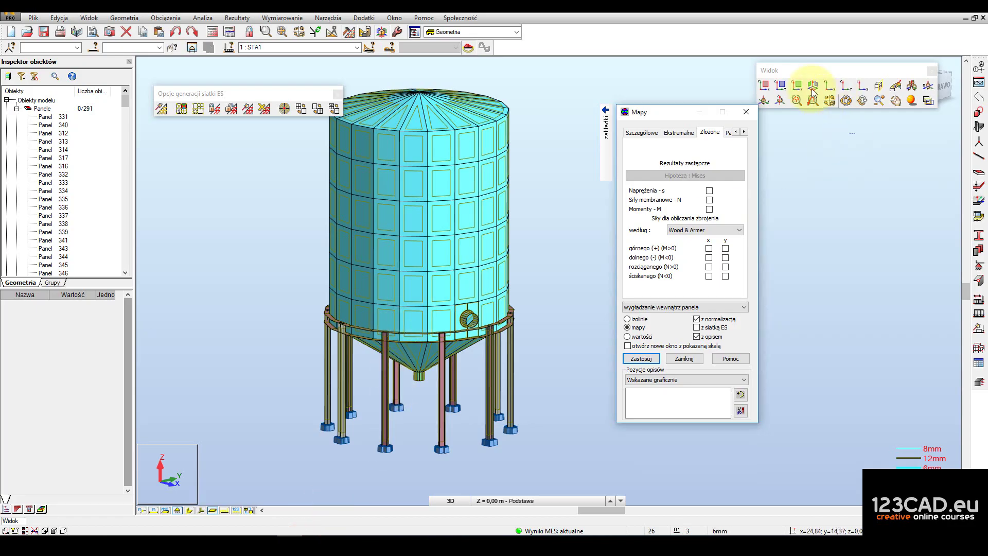
pyautogui.click(746, 113)
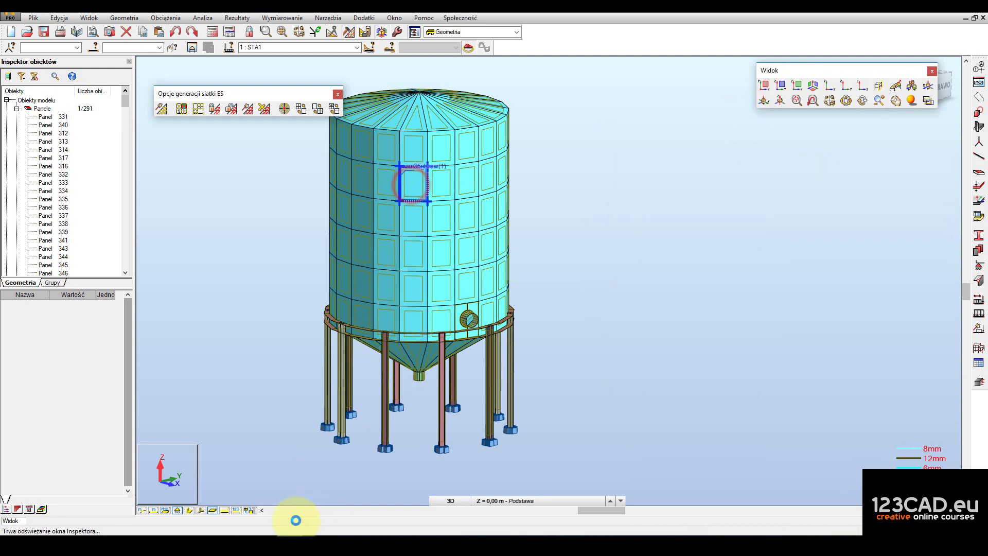
pyautogui.moveTo(340, 532)
pyautogui.click(393, 518)
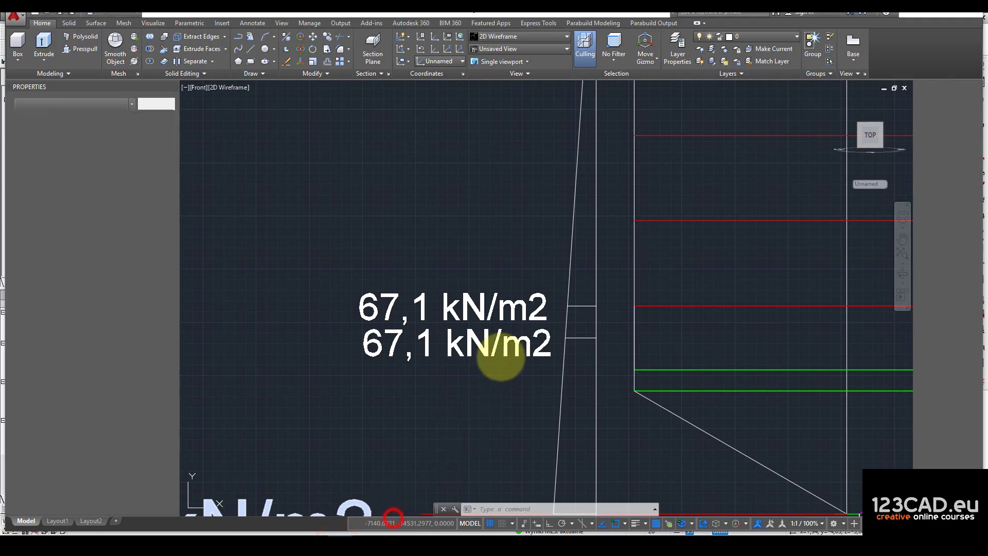
# - Draw a vertical polyline along the silo's left wall between the two uppermost red lines
pyautogui.scroll(-3, 504, 355)
pyautogui.moveTo(503, 278); pyautogui.dragTo(522, 286, button='middle')
pyautogui.write('pl')
pyautogui.press('Return')
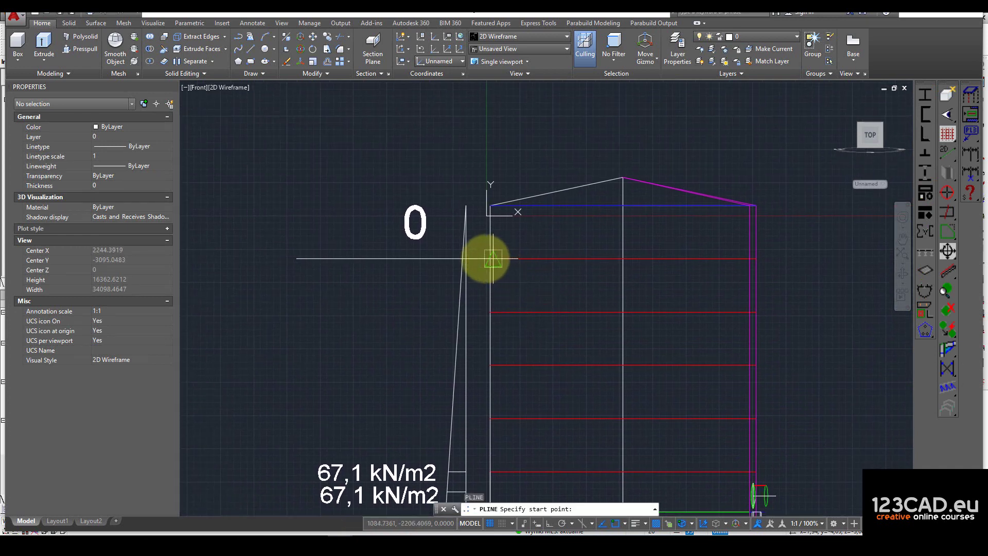
pyautogui.scroll(4, 488, 259)
pyautogui.click(493, 258)
pyautogui.scroll(-2, 493, 258)
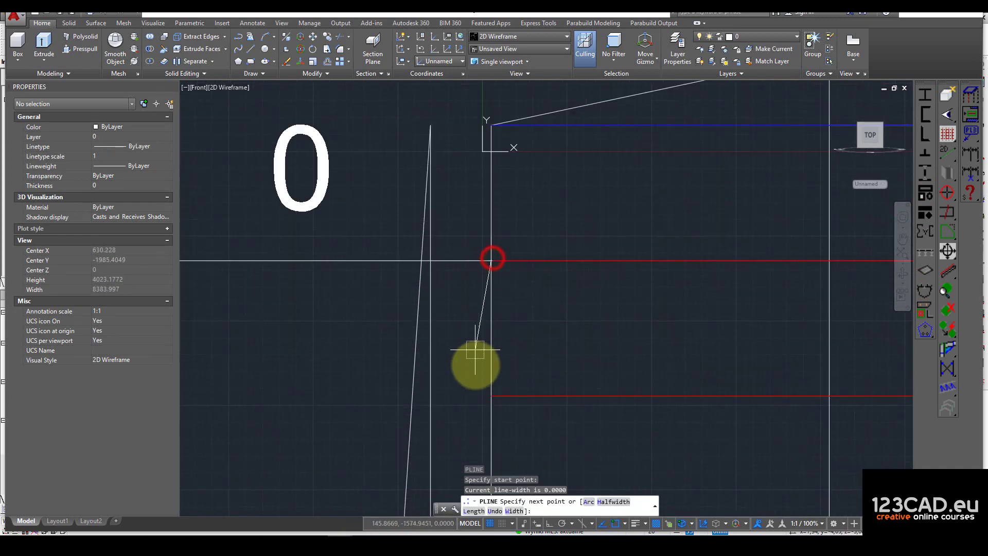
pyautogui.click(491, 396)
pyautogui.press('Return')
pyautogui.press('Return')
pyautogui.click(491, 329)
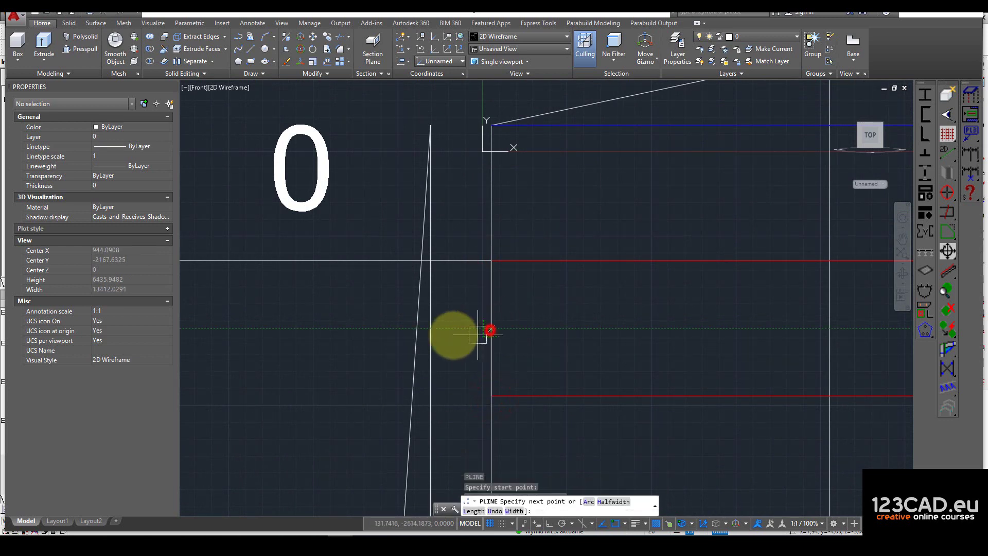
pyautogui.click(298, 331)
pyautogui.press('Return')
pyautogui.press('Return')
pyautogui.scroll(2, 395, 326)
pyautogui.scroll(-2, 452, 350)
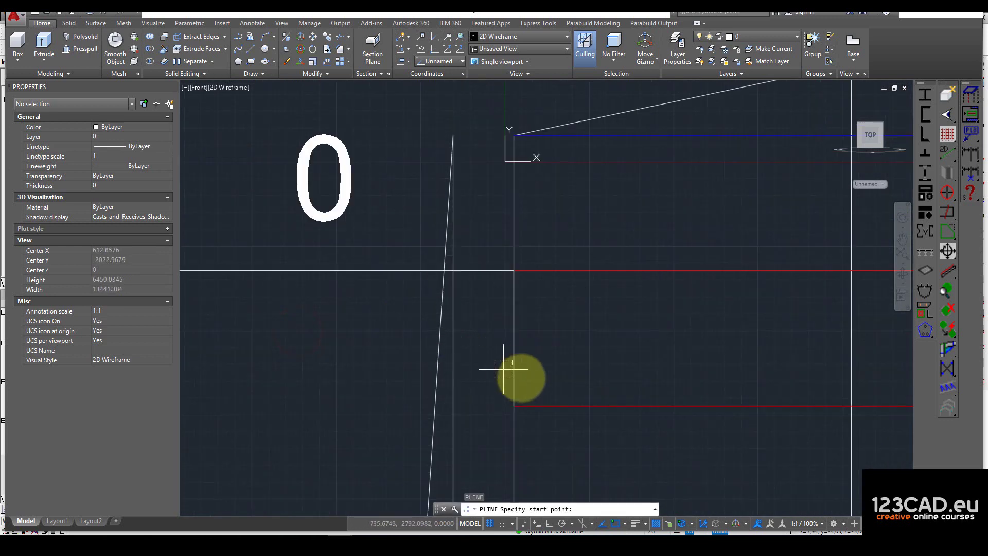
pyautogui.write('k')
pyautogui.press('Escape')
# - Draw a slightly sloping line from the midpoint of the upper wall panel out past the pressure triangle
pyautogui.write('l')
pyautogui.press('Return')
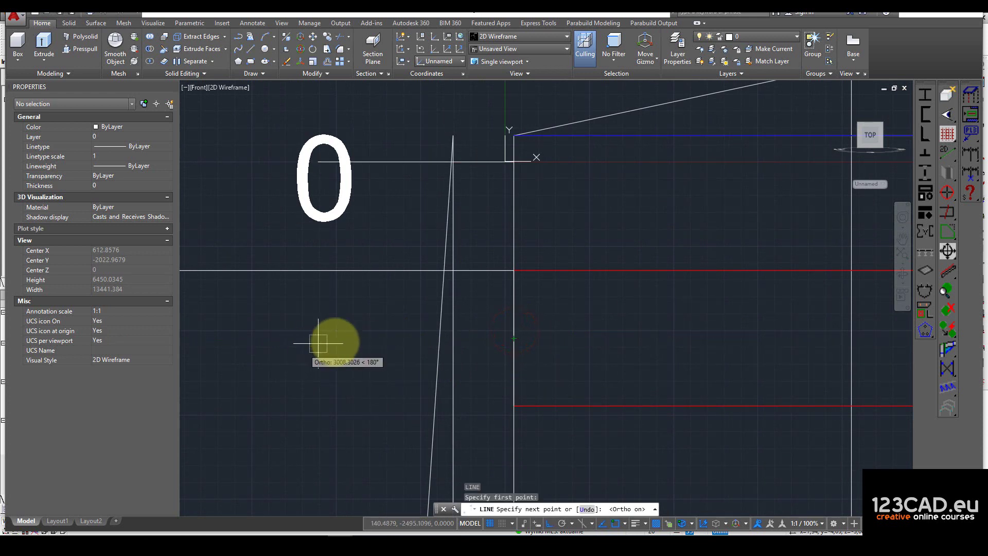
pyautogui.press('F8')
pyautogui.press('F8')
pyautogui.click(253, 314)
pyautogui.press('Escape')
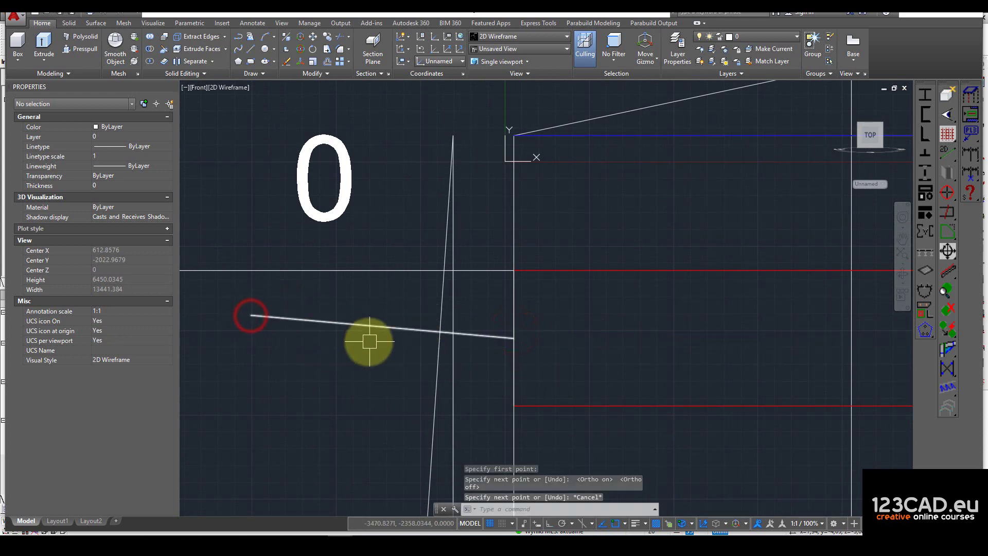
# - Copy the horizontal guide line from the uppermost red line to the wall panel's midpoint and delete the sloping line
pyautogui.click(378, 268)
pyautogui.write('k')
pyautogui.press('Return')
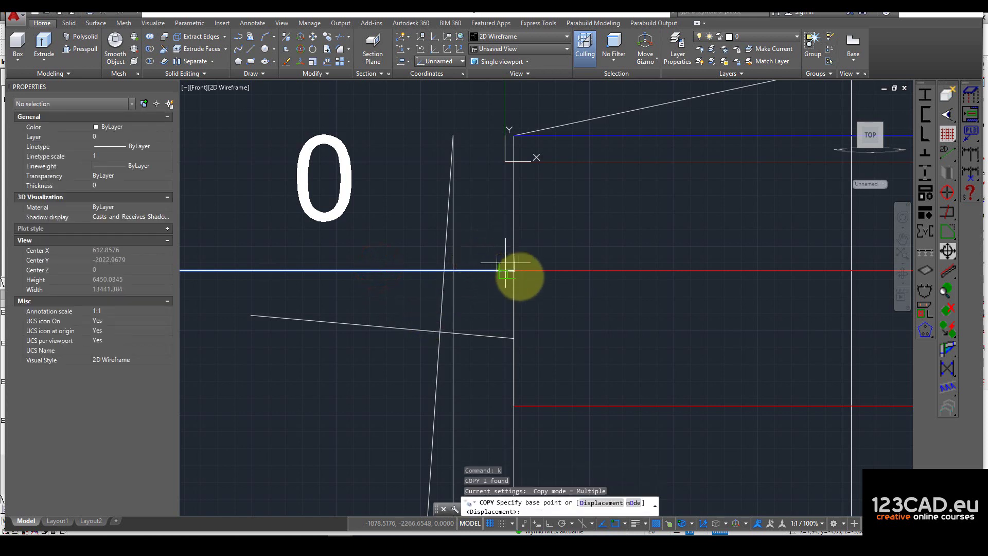
pyautogui.click(514, 270)
pyautogui.click(513, 339)
pyautogui.press('Escape')
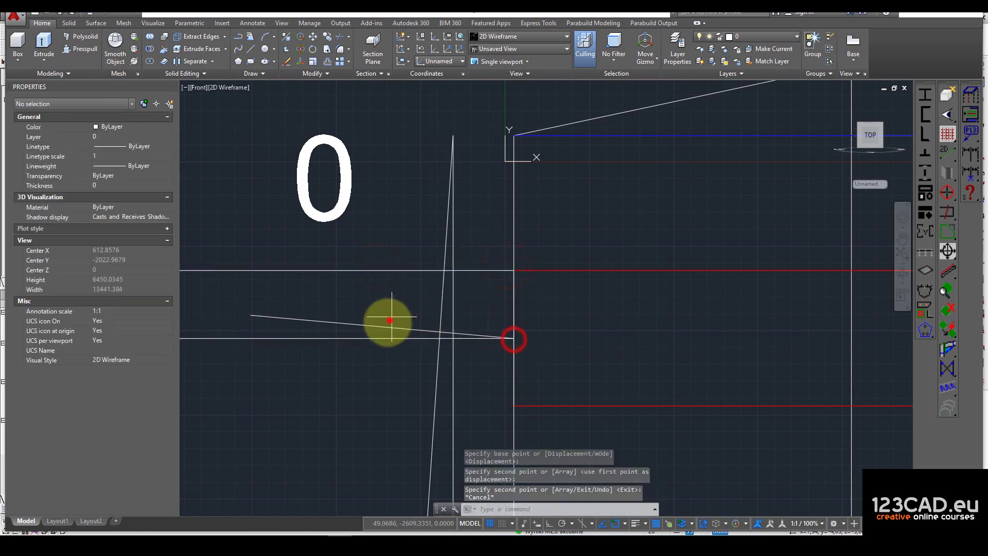
pyautogui.click(382, 324)
pyautogui.press('Delete')
# - Trim the copied guide line so only the segment between the pressure triangle's sloping and vertical sides remains
pyautogui.write('tr')
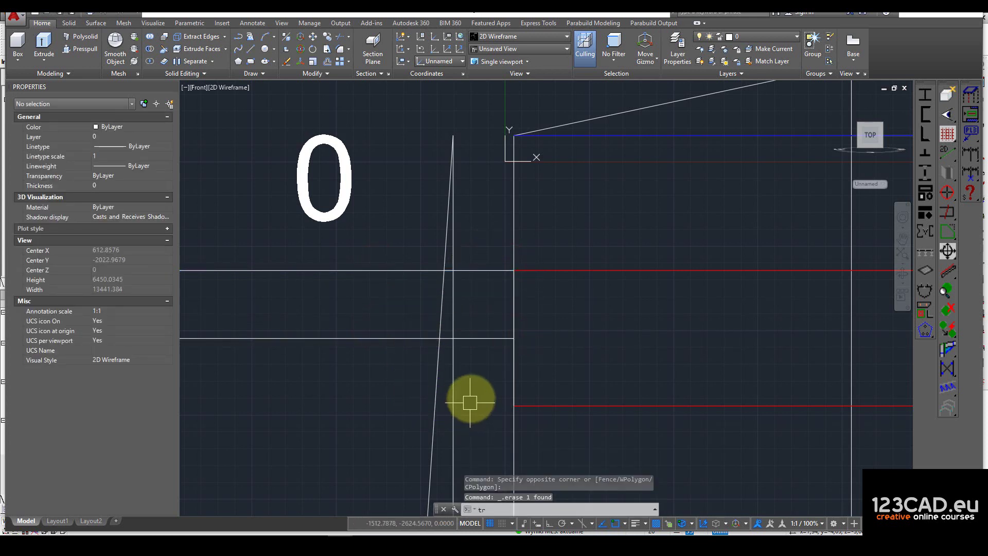
pyautogui.press('Return')
pyautogui.click(484, 379)
pyautogui.click(410, 338)
pyautogui.press('Return')
pyautogui.click(403, 337)
pyautogui.click(502, 342)
pyautogui.scroll(3, 427, 335)
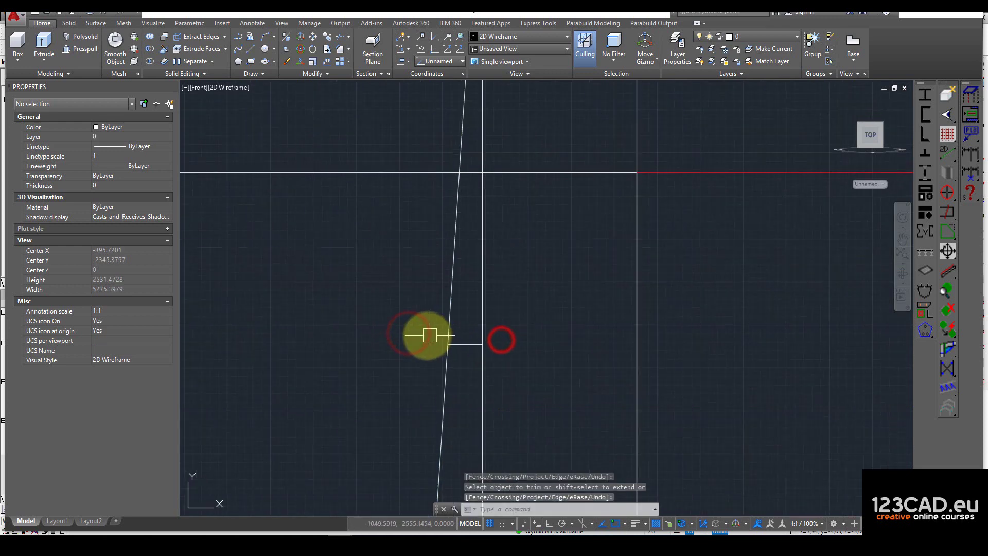
# - Check the length of the trimmed segment at the upper panel's mid-height
pyautogui.click(466, 344)
pyautogui.press('Return')
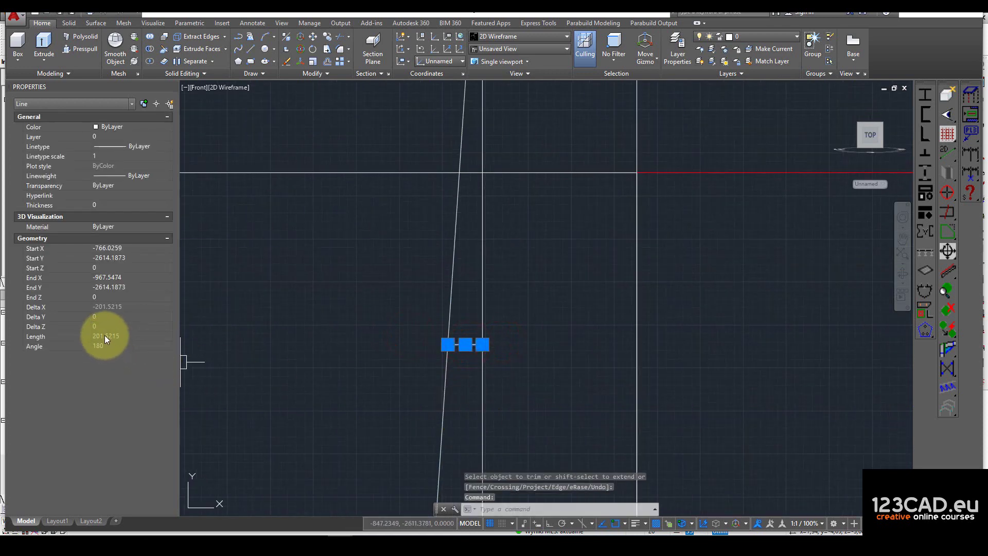
pyautogui.scroll(-3, 319, 314)
pyautogui.press('Escape')
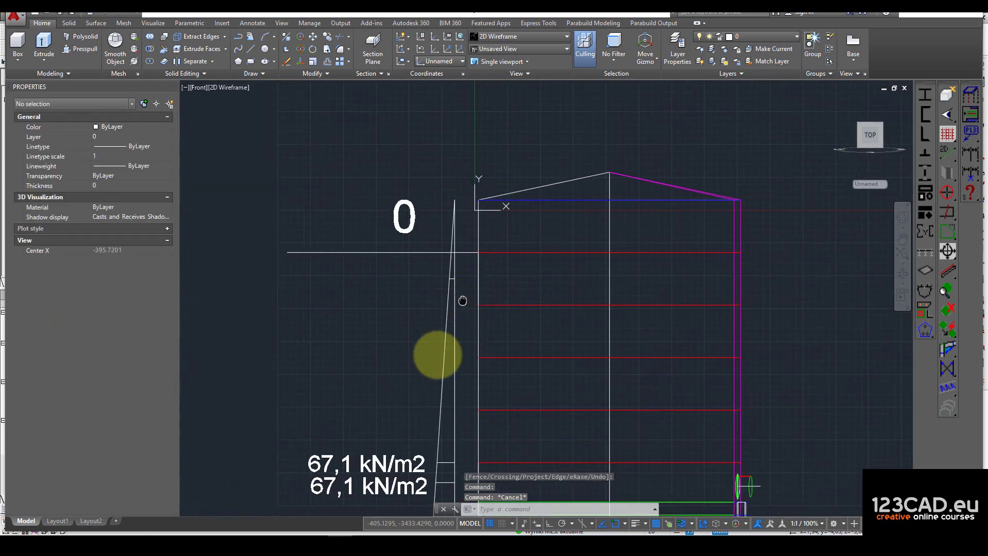
# - Copy the 67,1 kN/m2 label up beside the trimmed segment and change the copy's text to 20,1 kN/m2
pyautogui.click(394, 443)
pyautogui.write('co')
pyautogui.press('Return')
pyautogui.click(373, 447)
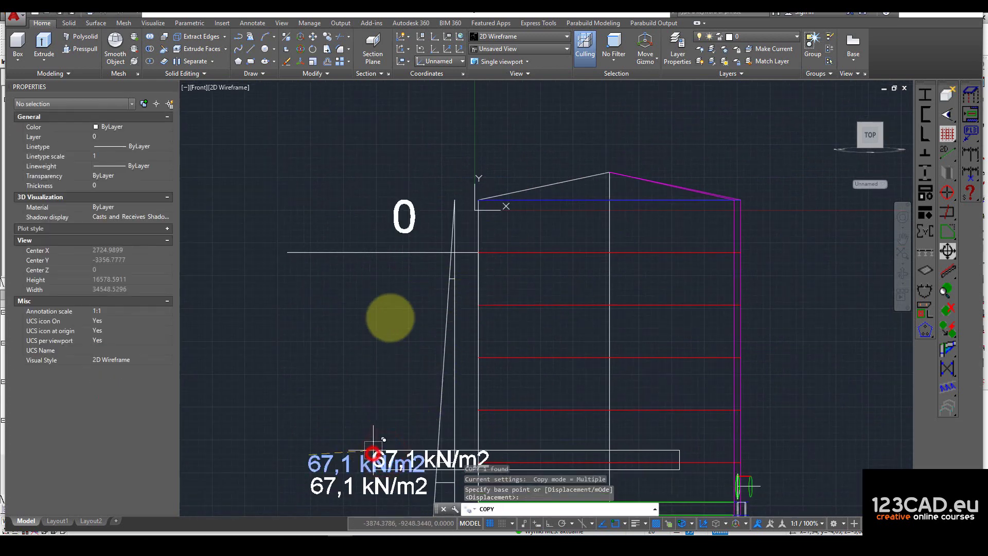
pyautogui.click(319, 276)
pyautogui.press('Return')
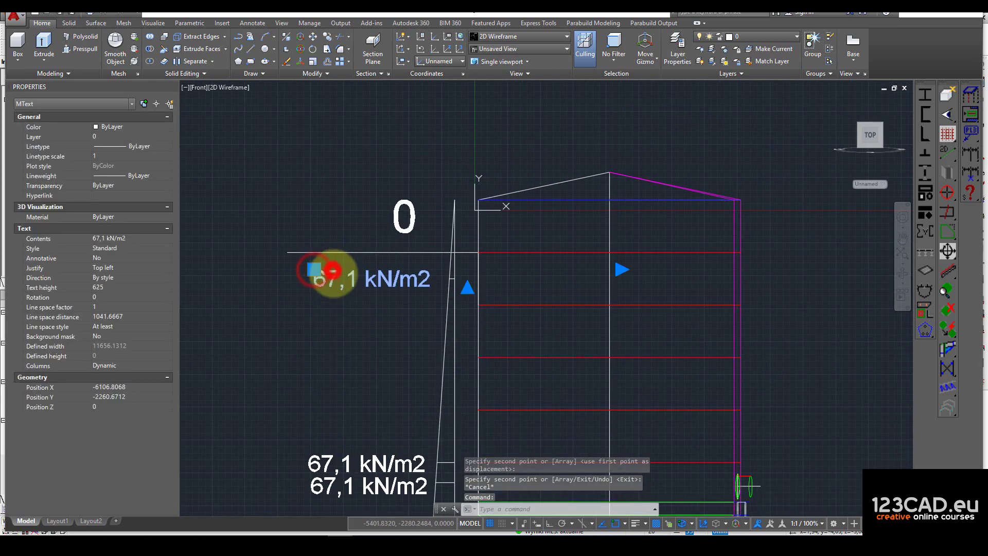
pyautogui.doubleClick(335, 280)
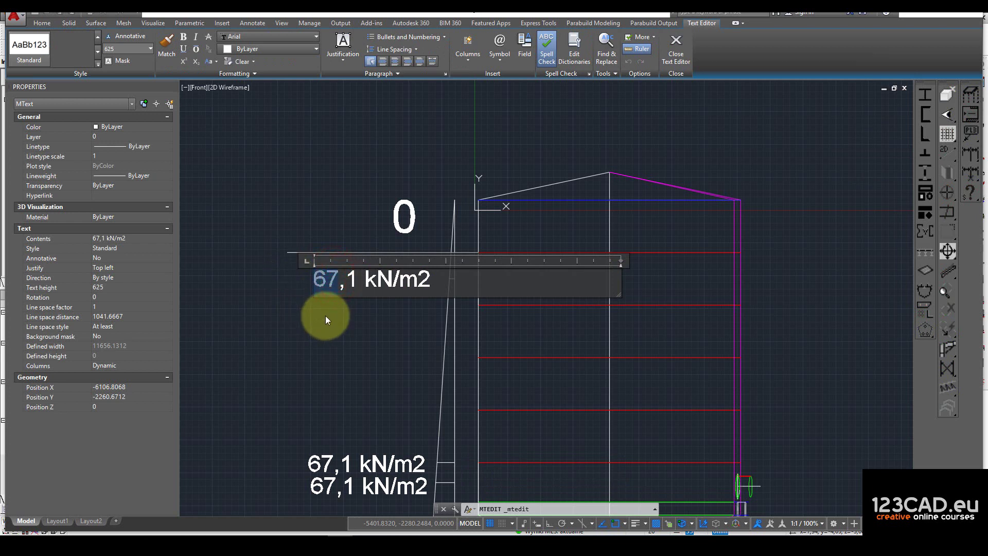
pyautogui.write('20')
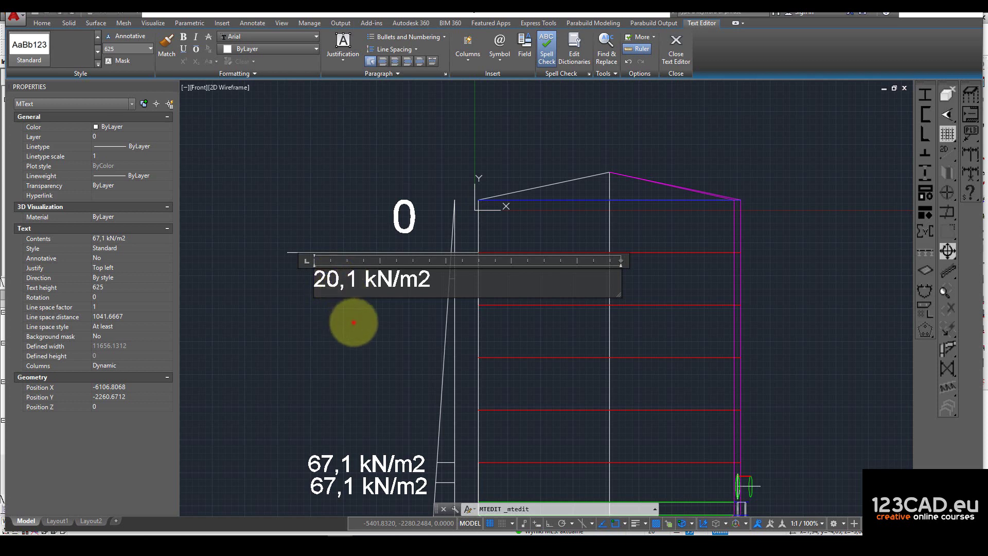
pyautogui.click(353, 319)
# - Draw a short horizontal polyline from the silo wall into the silo, just below the uppermost red line, as an arrow shaft
pyautogui.scroll(4, 457, 280)
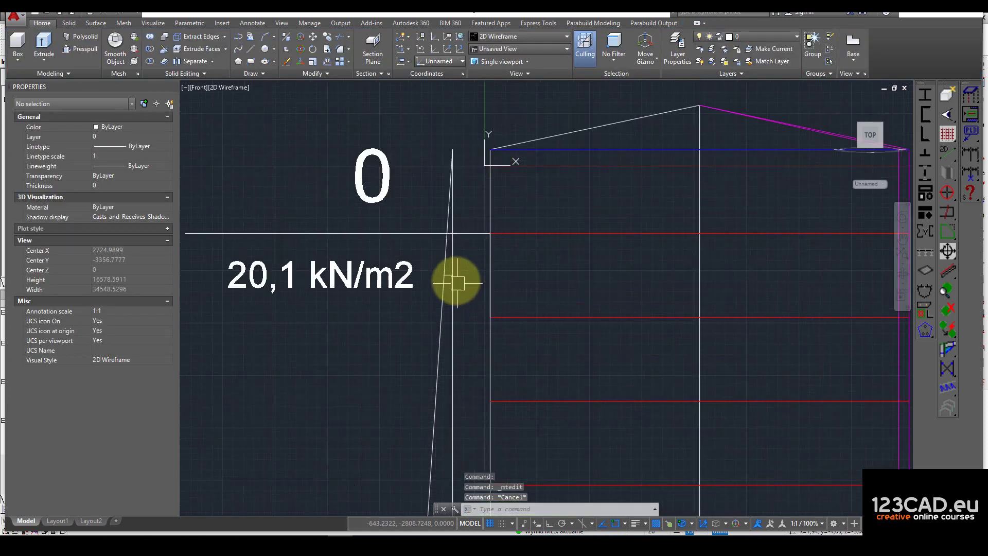
pyautogui.scroll(-4, 514, 273)
pyautogui.moveTo(514, 273); pyautogui.dragTo(559, 285, button='middle')
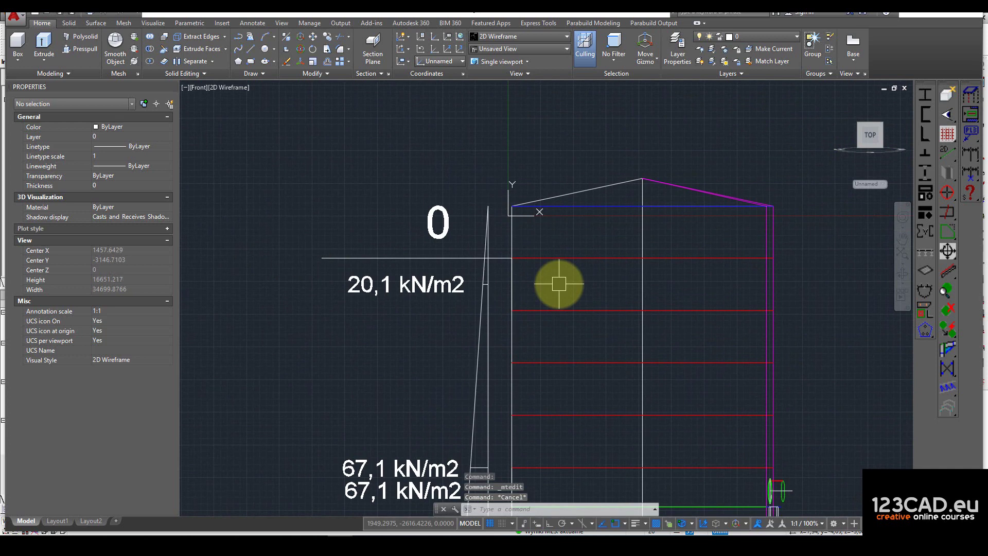
pyautogui.write('pl')
pyautogui.press('Return')
pyautogui.scroll(4, 522, 283)
pyautogui.click(496, 260)
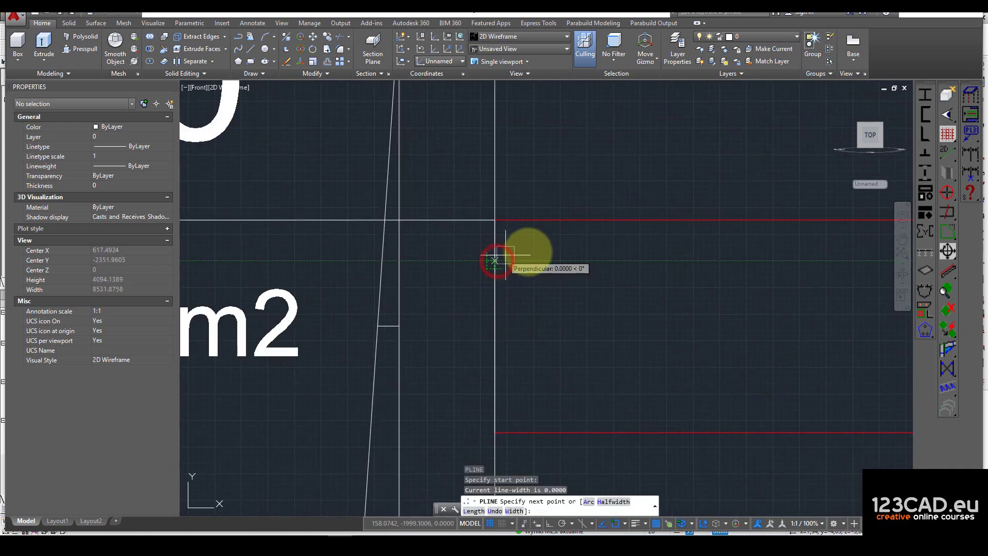
pyautogui.click(578, 261)
pyautogui.press('Return')
# - Draw the two slanted arrowhead strokes, above and below the shaft, from its end at the silo wall
pyautogui.press('Return')
pyautogui.click(496, 261)
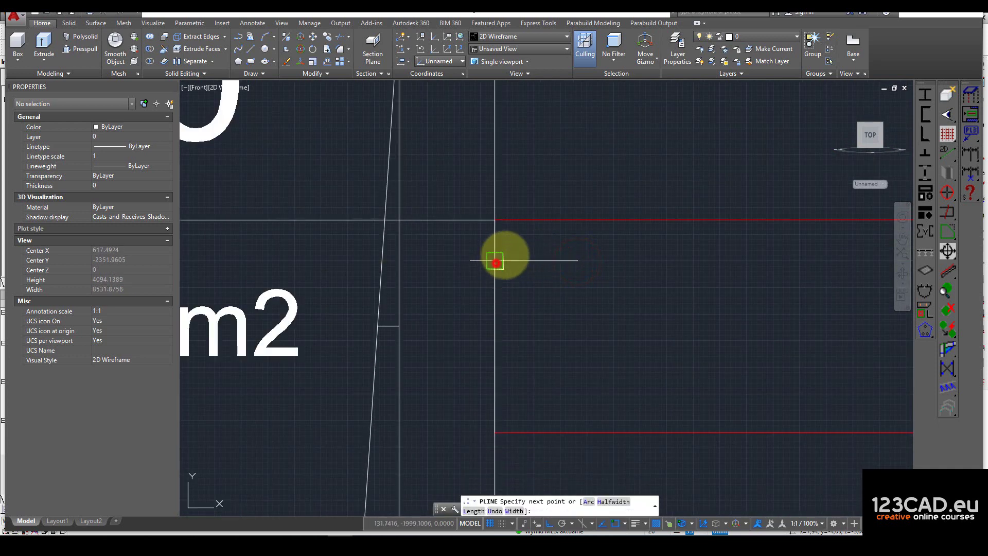
pyautogui.press('F8')
pyautogui.click(527, 239)
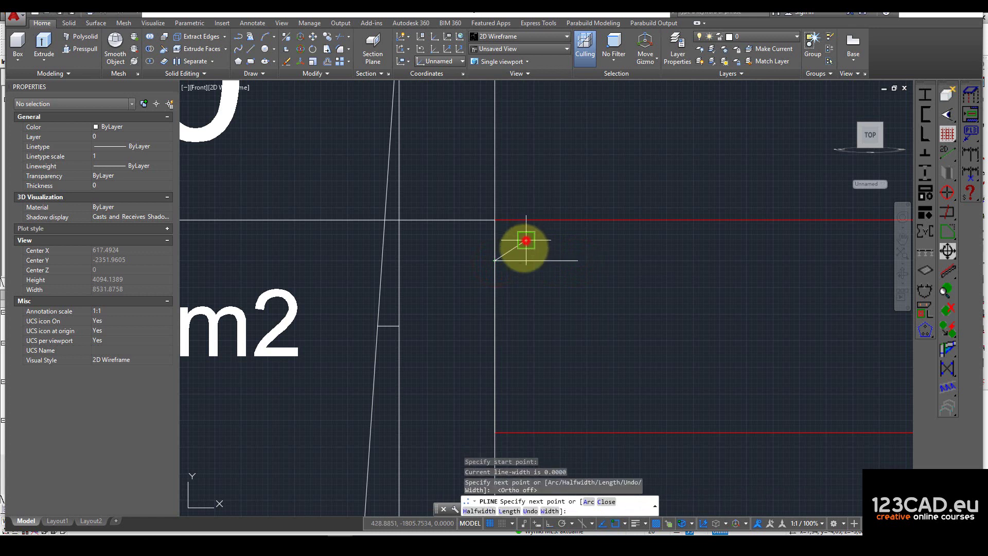
pyautogui.press('Return')
pyautogui.press('Return')
pyautogui.click(523, 288)
pyautogui.press('Return')
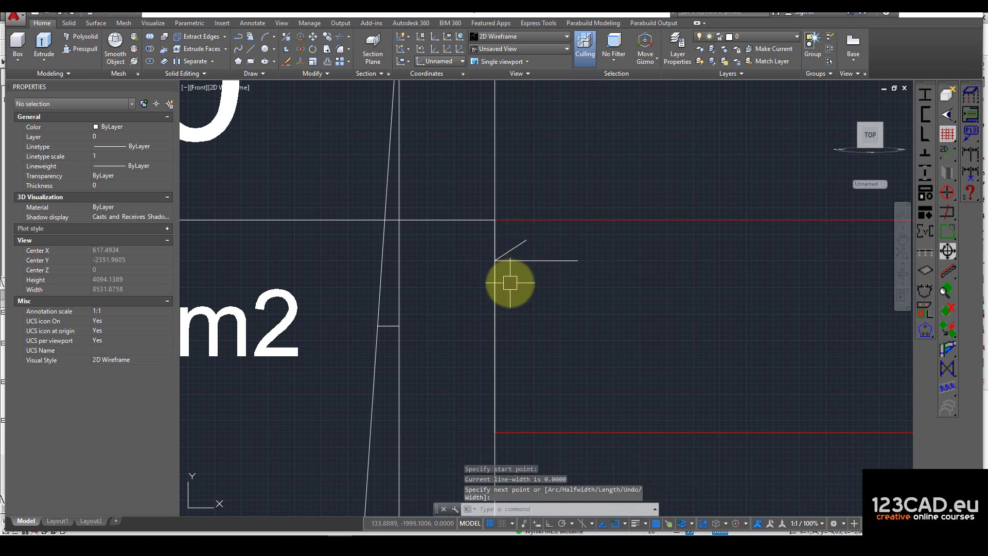
pyautogui.write('l')
pyautogui.press('Return')
pyautogui.click(490, 261)
pyautogui.click(525, 282)
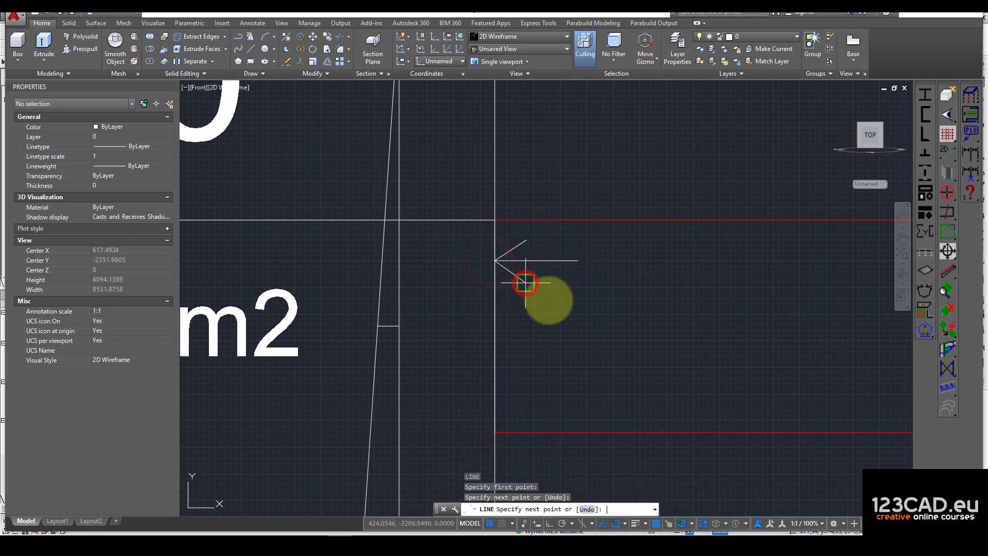
pyautogui.press('Return')
# - Copy the complete arrow straight down within the same wall panel between the two uppermost red lines
pyautogui.click(578, 333)
pyautogui.click(519, 233)
pyautogui.scroll(-3, 550, 271)
pyautogui.write('co')
pyautogui.press('Return')
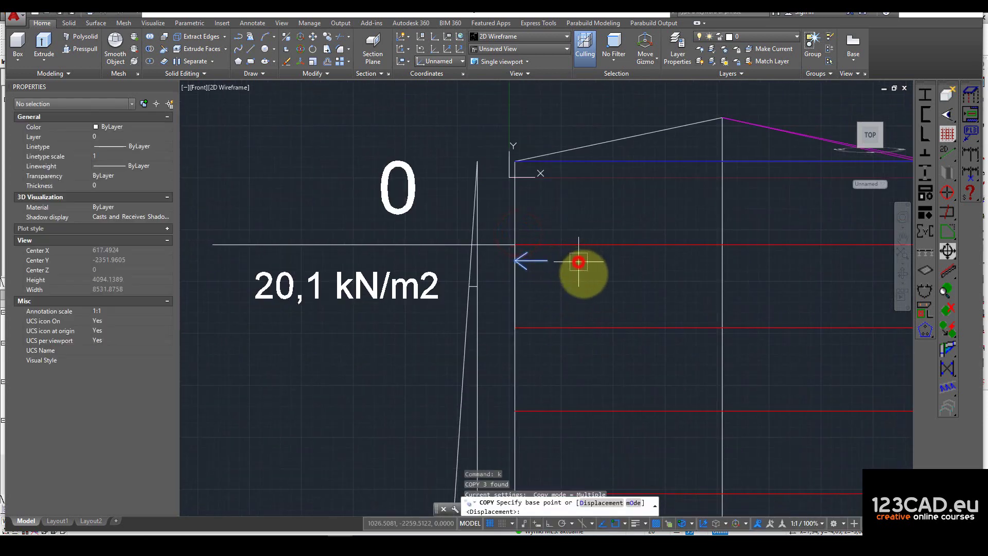
pyautogui.click(580, 261)
pyautogui.click(578, 299)
pyautogui.scroll(-5, 578, 299)
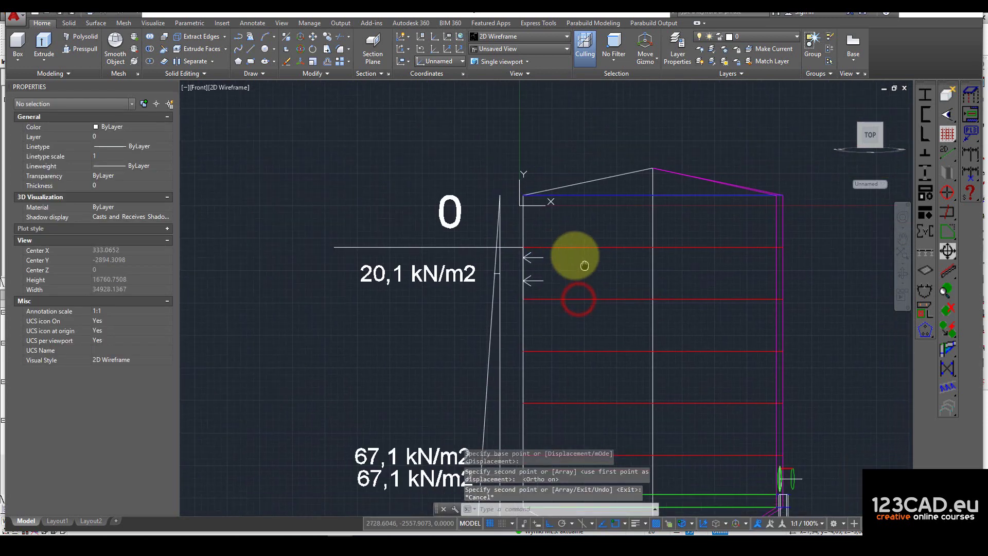
pyautogui.press('Return')
# - Draw a sloping polyline inside the silo from the wall's top corner down to the level of the hopper's bottom
pyautogui.write('pl')
pyautogui.press('Return')
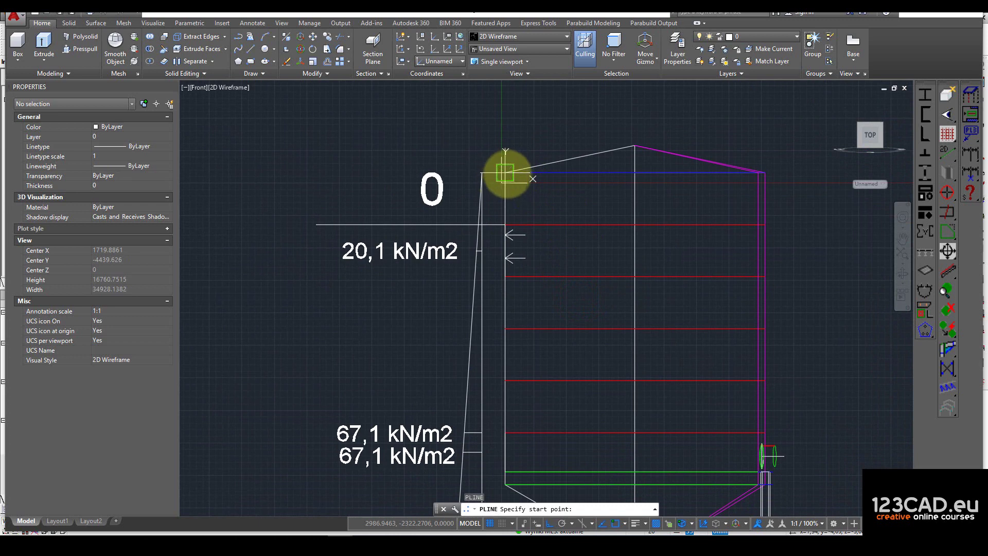
pyautogui.click(505, 173)
pyautogui.scroll(-2, 447, 327)
pyautogui.scroll(6, 530, 370)
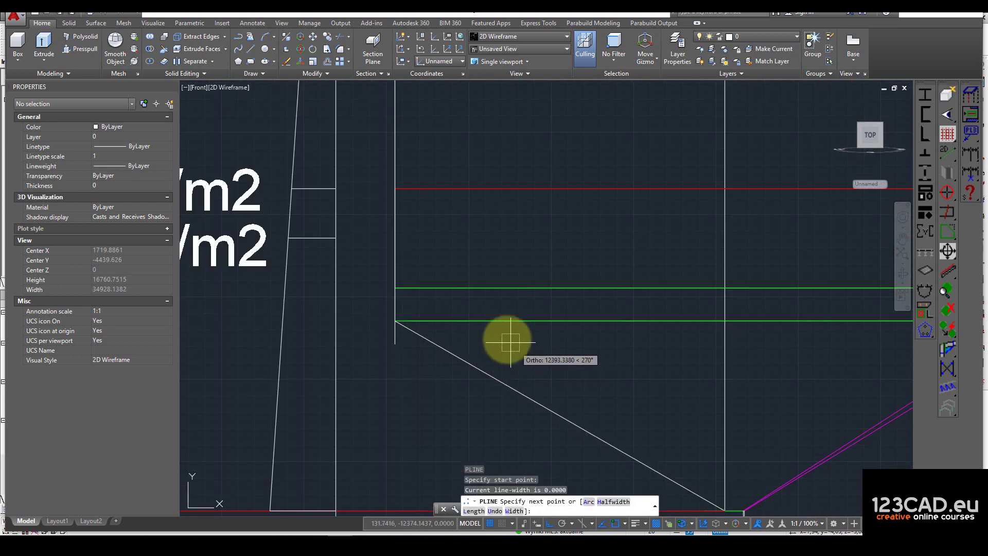
pyautogui.scroll(-2, 504, 332)
pyautogui.scroll(-3, 535, 335)
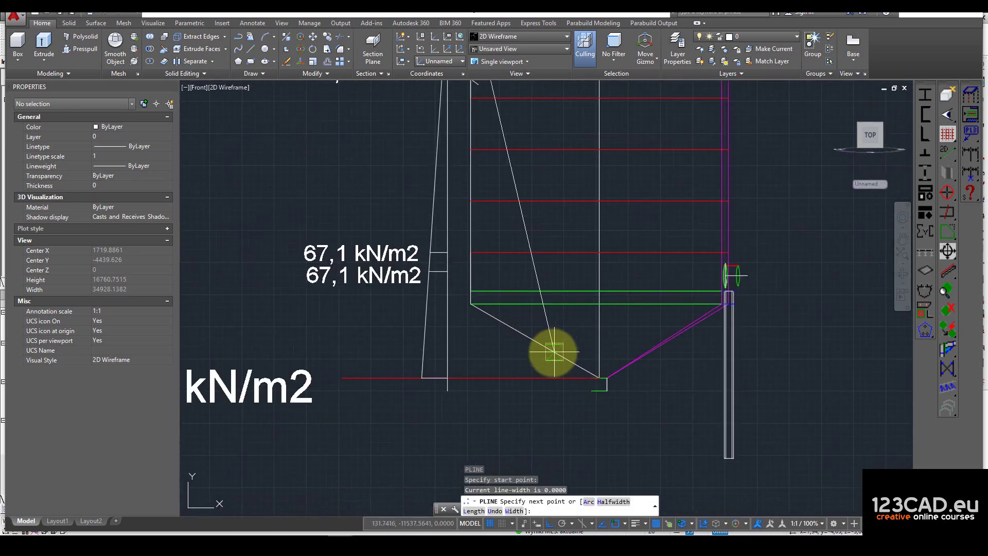
pyautogui.click(502, 379)
pyautogui.press('Return')
# - Delete the sloping polyline inside the silo
pyautogui.scroll(-2, 497, 402)
pyautogui.scroll(3, 497, 403)
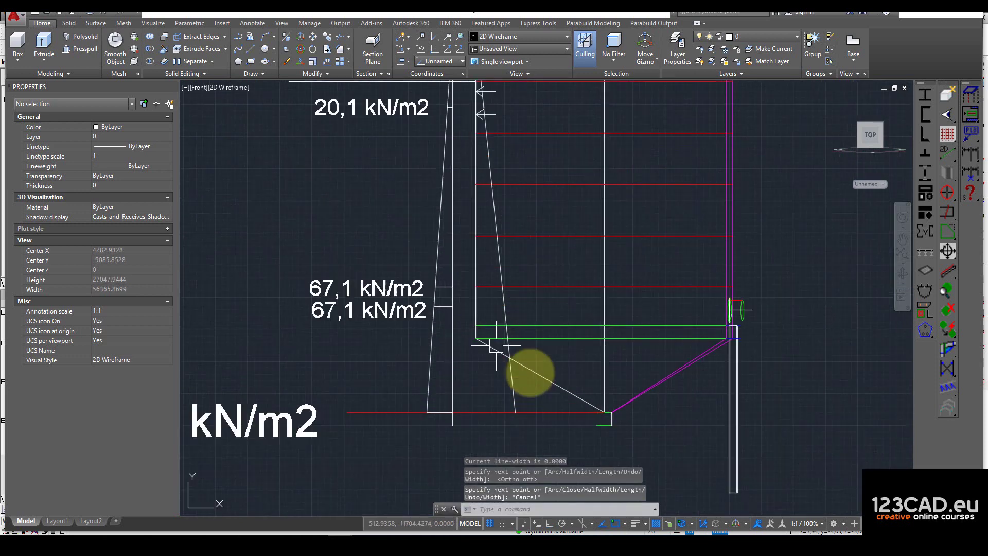
pyautogui.moveTo(521, 388); pyautogui.dragTo(505, 411, button='middle')
pyautogui.click(503, 407)
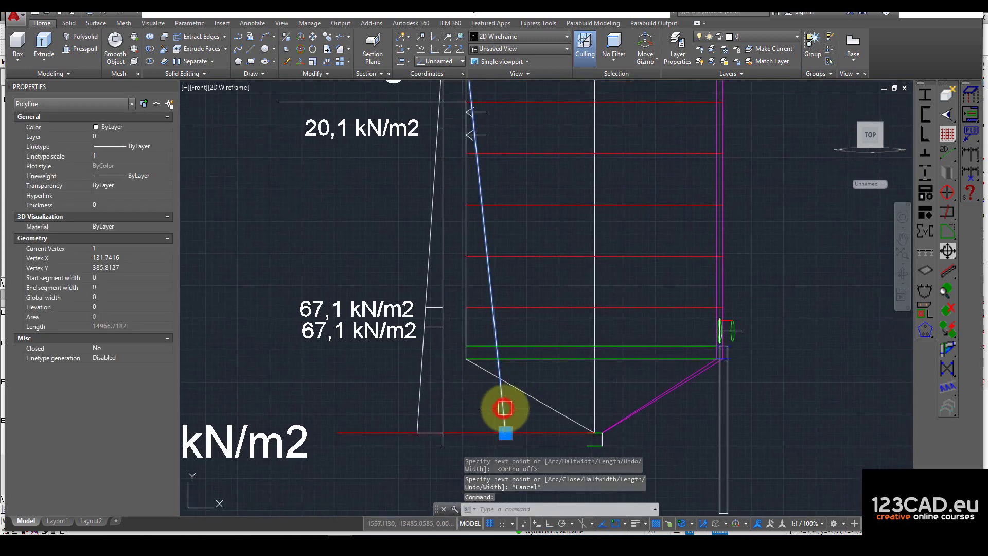
pyautogui.press('Delete')
# - Switch to Robot Structural Analysis and select the whole second ring of wall panels from the top of the silo
pyautogui.moveTo(523, 231); pyautogui.dragTo(525, 355, button='middle')
pyautogui.scroll(4, 550, 252)
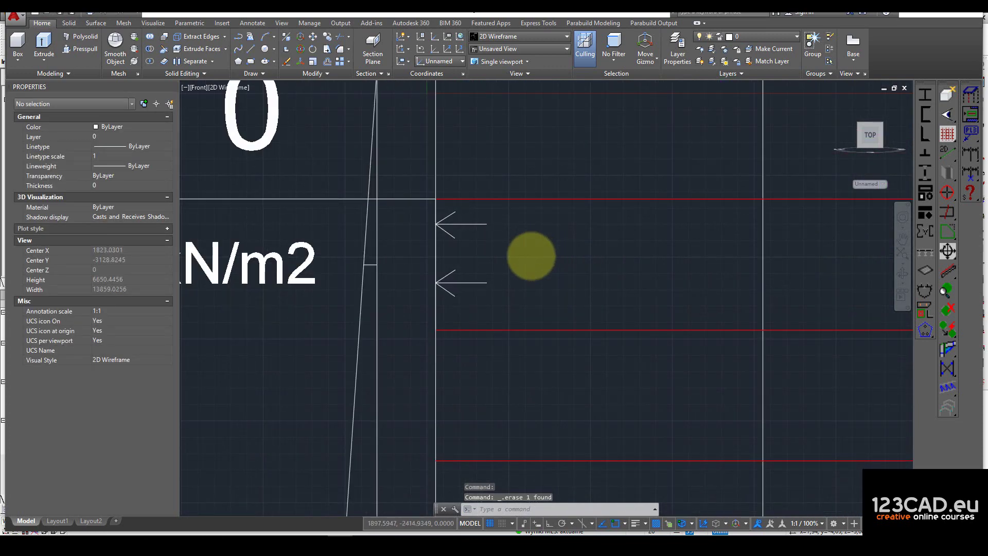
pyautogui.scroll(-2, 530, 256)
pyautogui.click(290, 544)
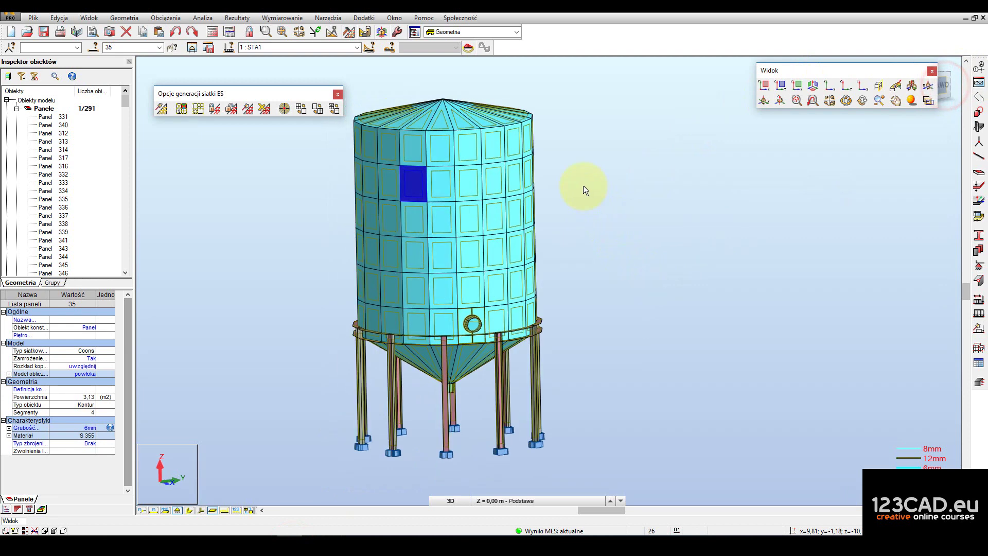
pyautogui.rightClick(605, 191)
pyautogui.click(674, 149)
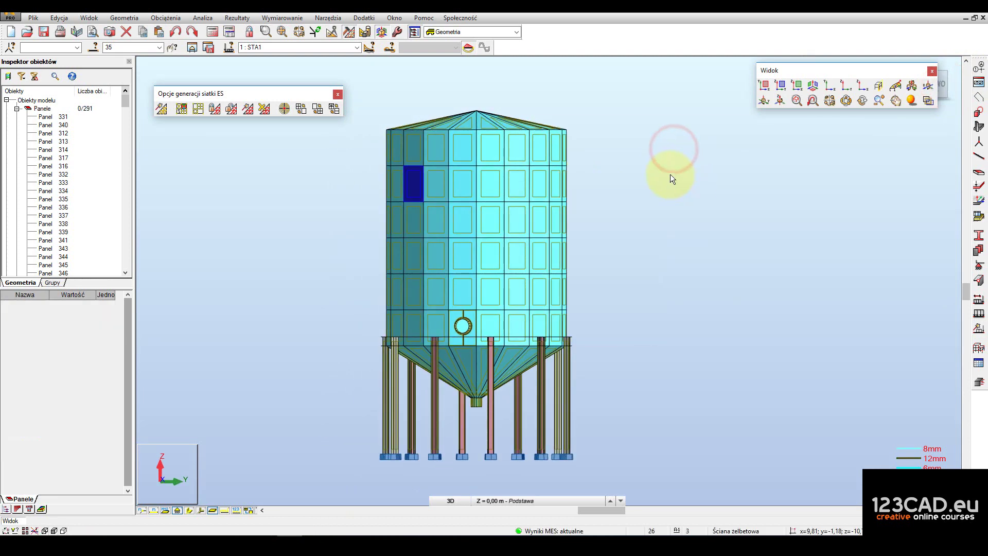
pyautogui.rightClick(611, 174)
pyautogui.click(638, 190)
pyautogui.moveTo(590, 173); pyautogui.dragTo(368, 197)
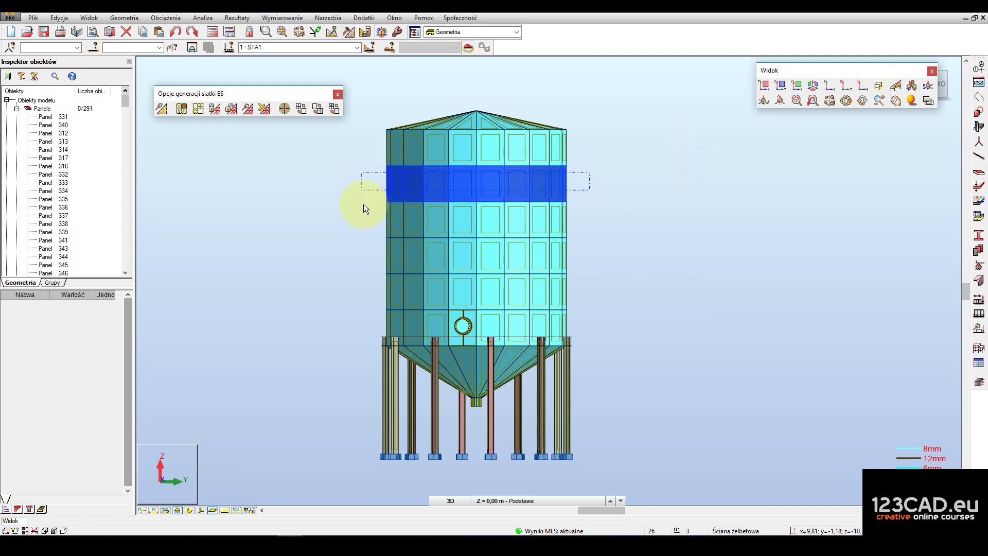
# - Open the selected ring of panels for editing in a new window and view it obliquely from above
pyautogui.click(194, 49)
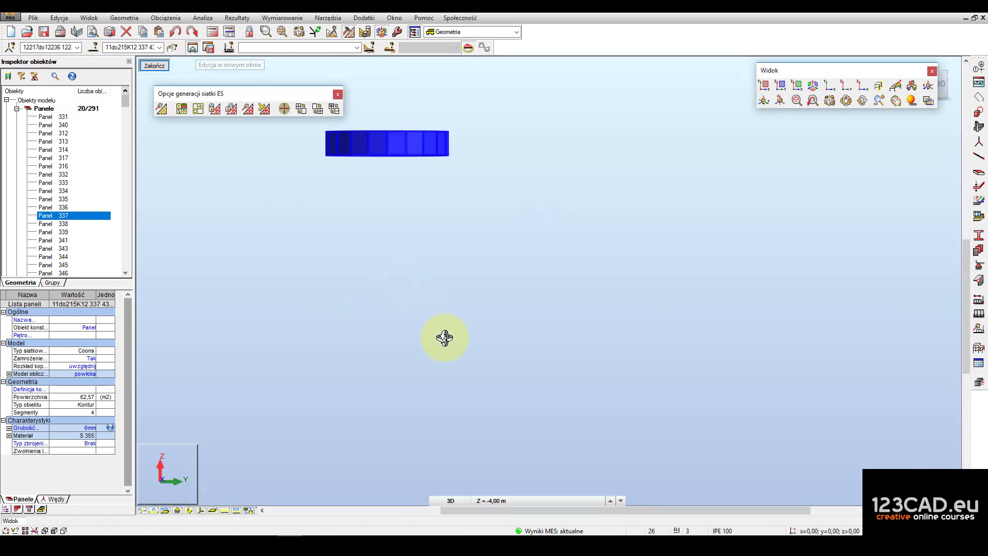
pyautogui.moveTo(444, 337); pyautogui.dragTo(418, 200)
pyautogui.moveTo(474, 246); pyautogui.dragTo(562, 375, button='middle')
pyautogui.keyDown('shift'); pyautogui.moveTo(567, 292); pyautogui.dragTo(532, 246, button='middle'); pyautogui.keyUp('shift')
# - Add a new load case EKSP1, number 2, with the live load nature (eksploatacyjne)
pyautogui.click(978, 311)
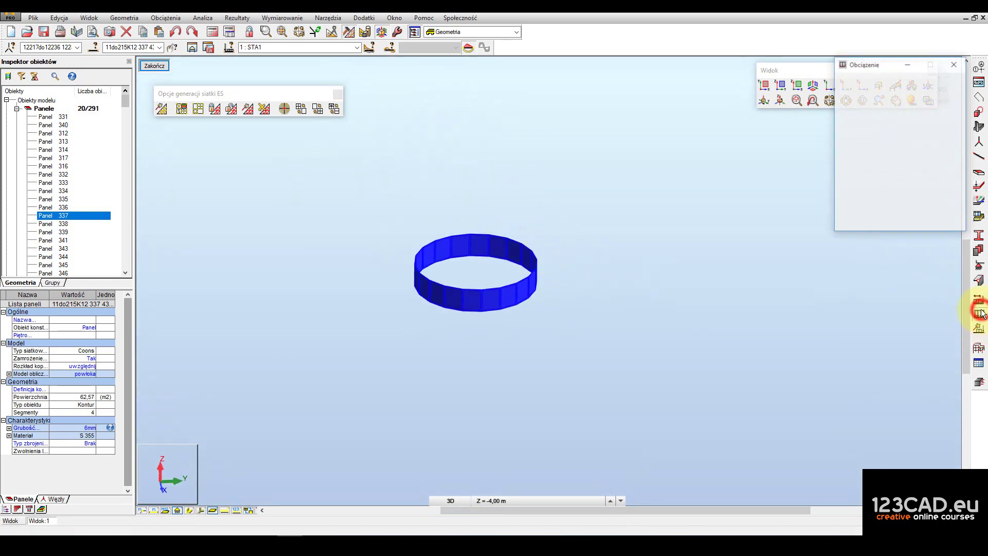
pyautogui.click(978, 300)
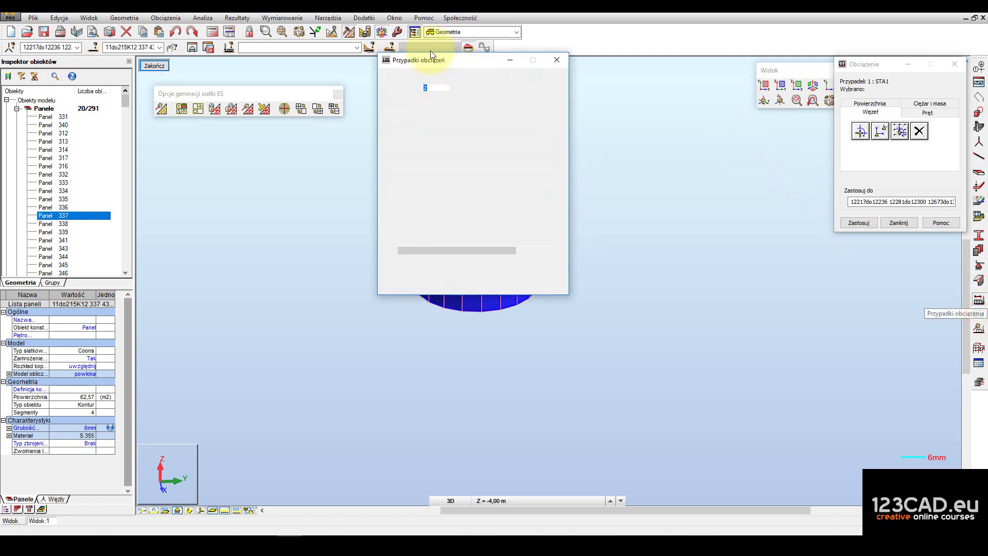
pyautogui.moveTo(421, 65)
pyautogui.mouseDown()
pyautogui.moveTo(480, 65)
pyautogui.moveTo(578, 98)
pyautogui.mouseUp()
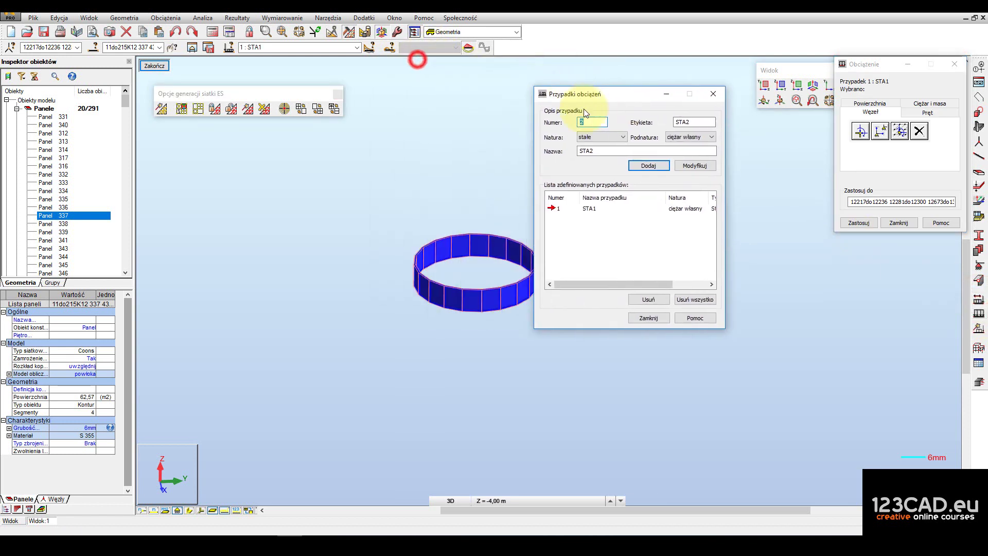
pyautogui.click(593, 137)
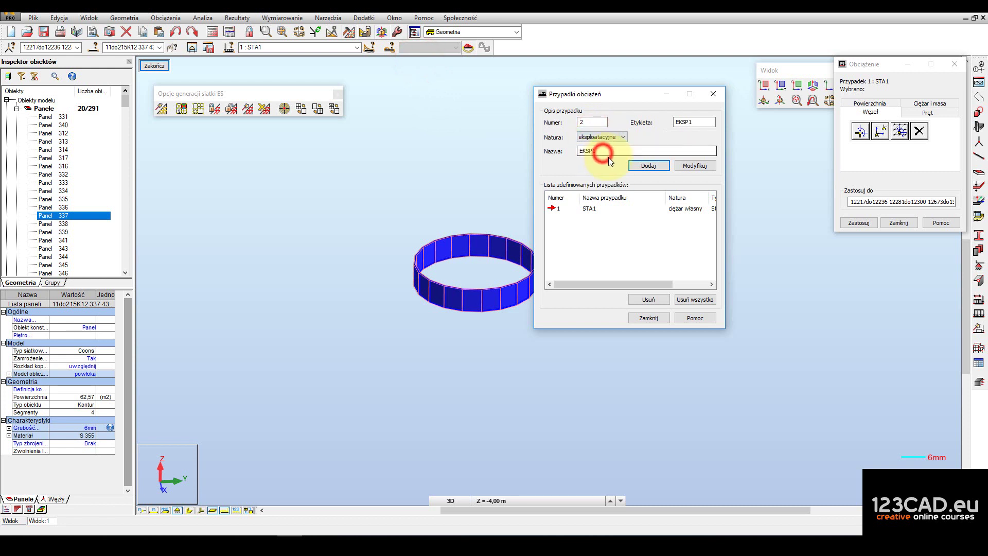
pyautogui.click(608, 154)
pyautogui.click(649, 170)
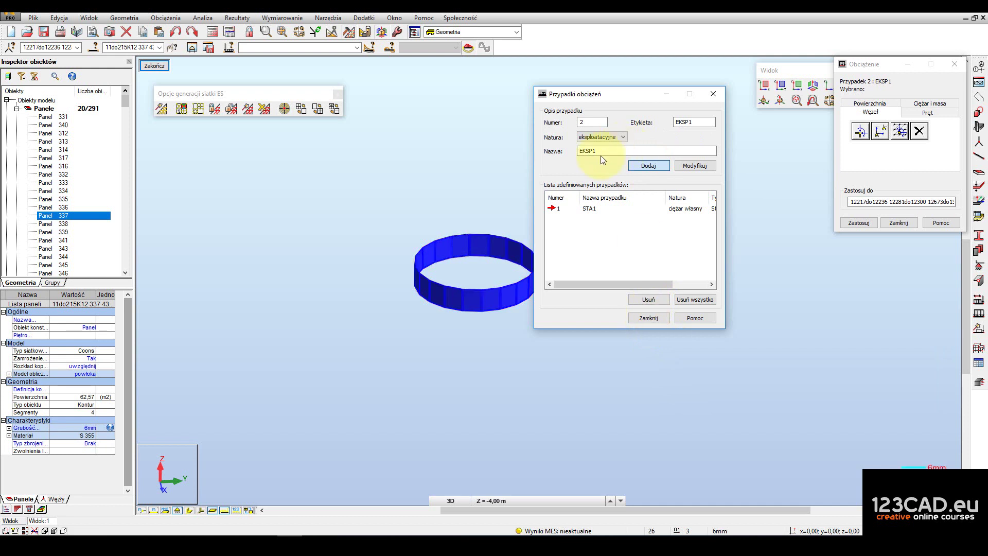
pyautogui.click(646, 318)
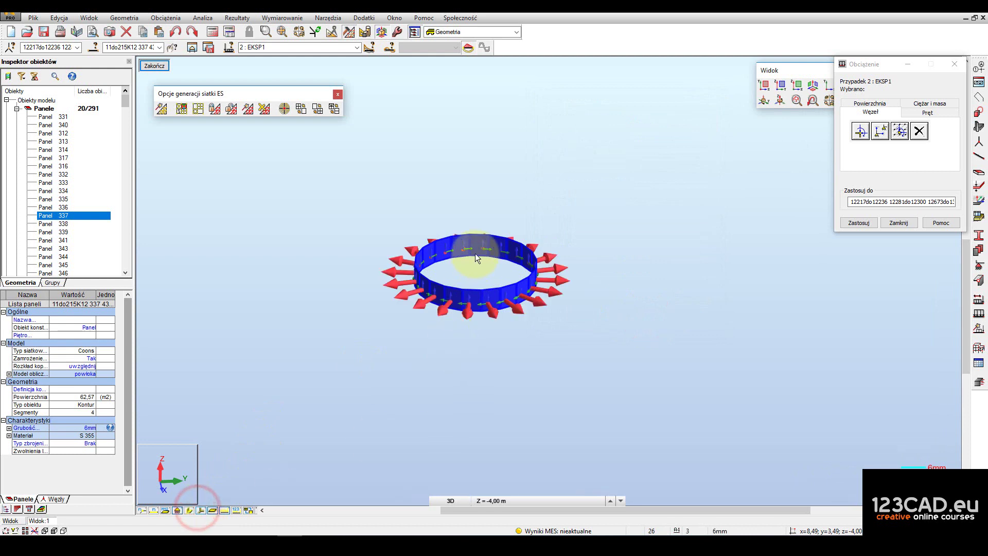
# - Bring up the surface load types and check the second ring's pressure in the AutoCAD diagram, returning to Robot Structural Analysis
pyautogui.scroll(3, 476, 247)
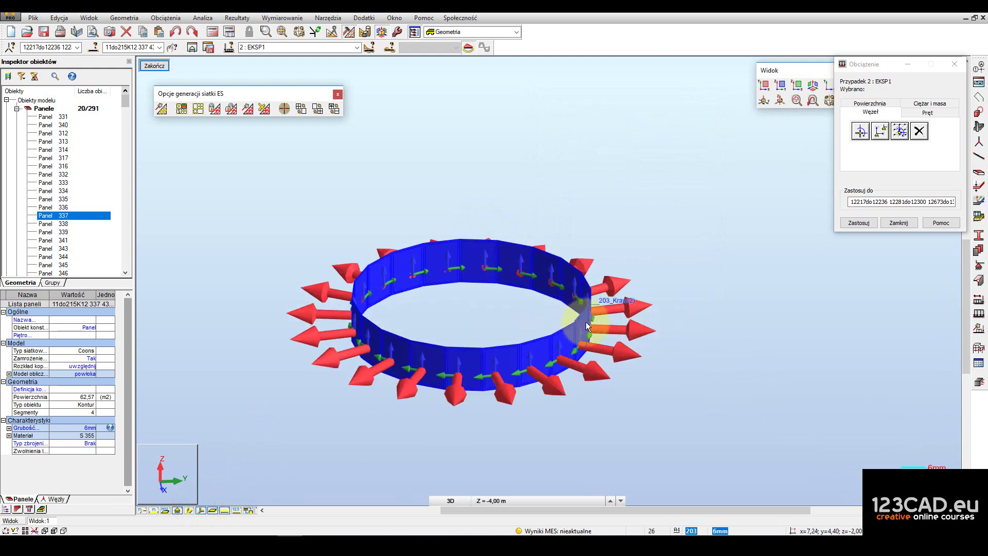
pyautogui.click(872, 104)
pyautogui.moveTo(345, 533)
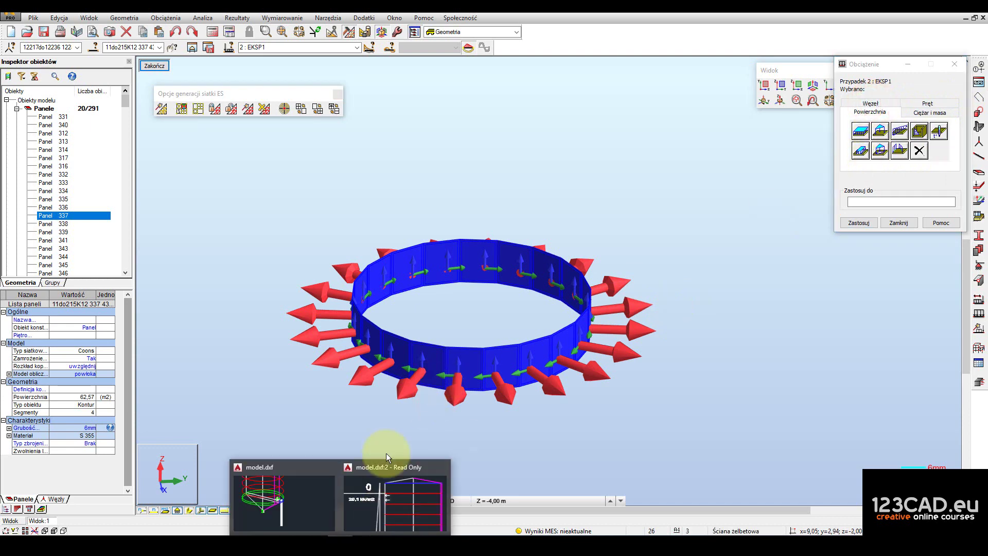
pyautogui.click(394, 505)
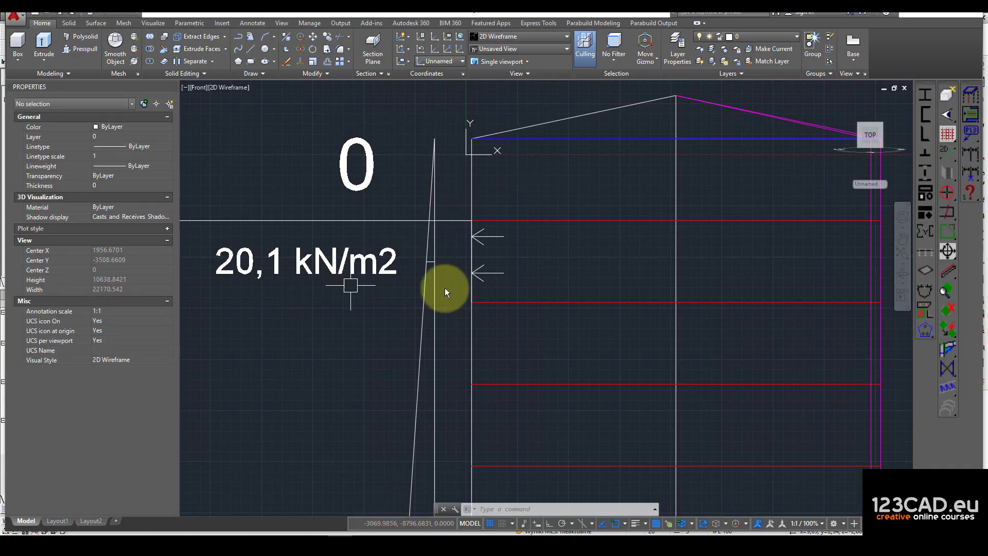
pyautogui.click(918, 11)
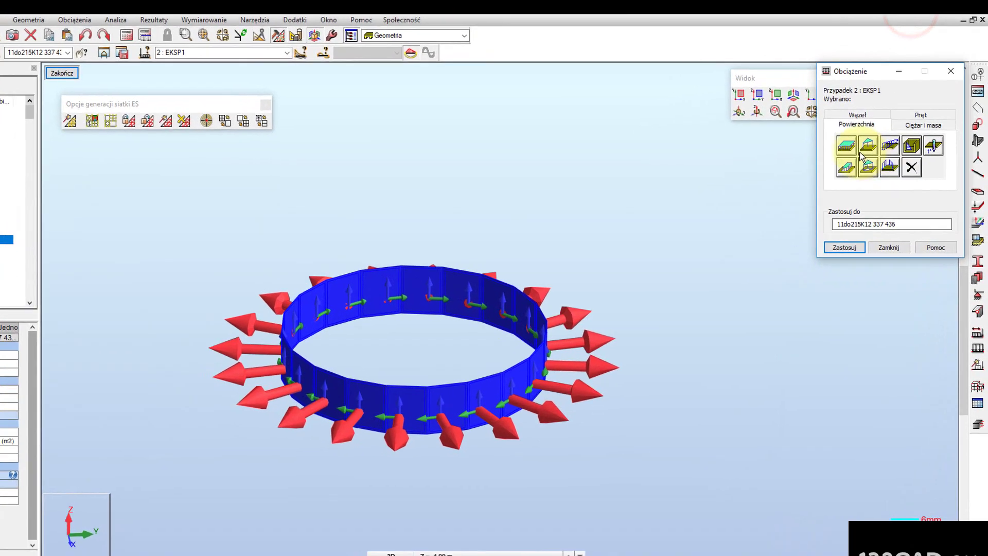
# - Apply a uniform surface load of 20.1 kPa in the local Z direction to all panels of the second ring
pyautogui.click(860, 131)
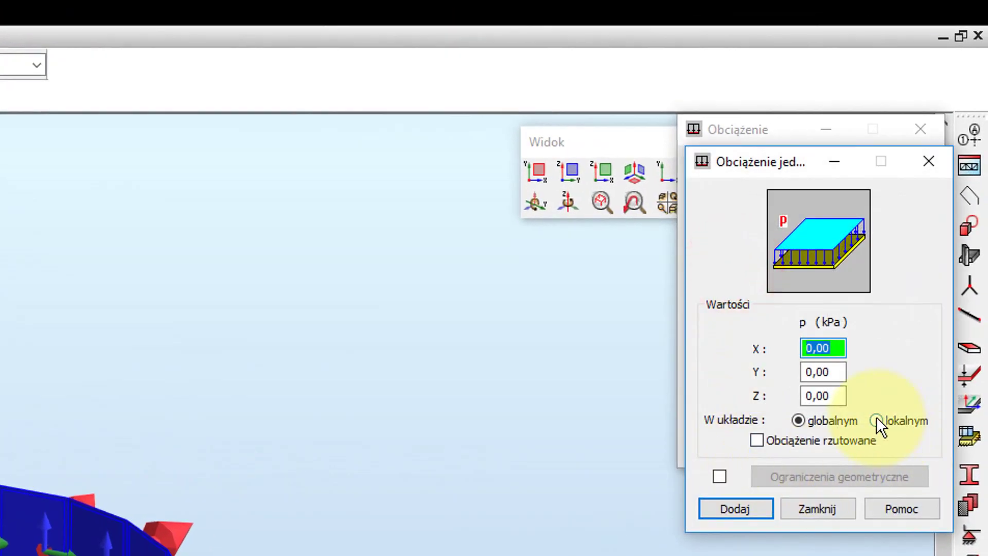
pyautogui.click(876, 419)
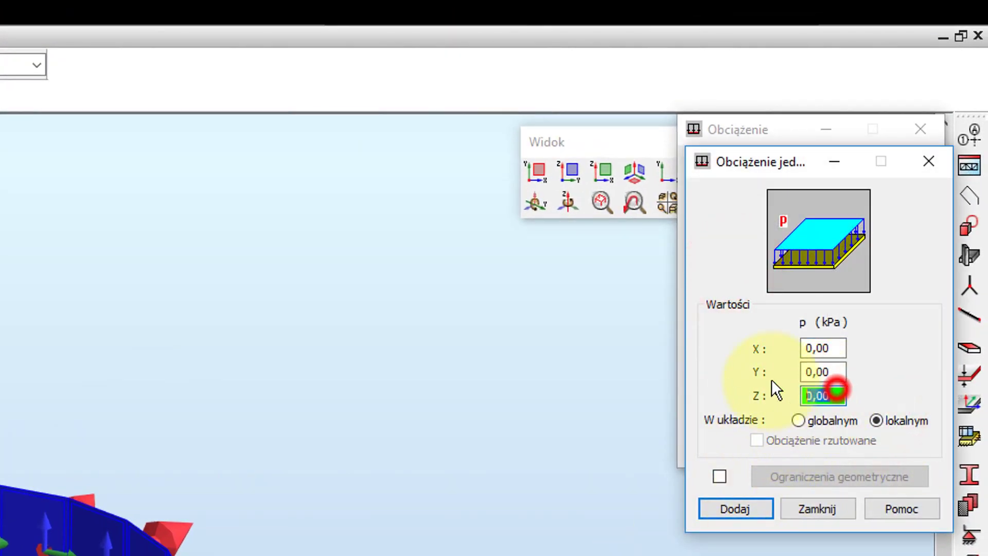
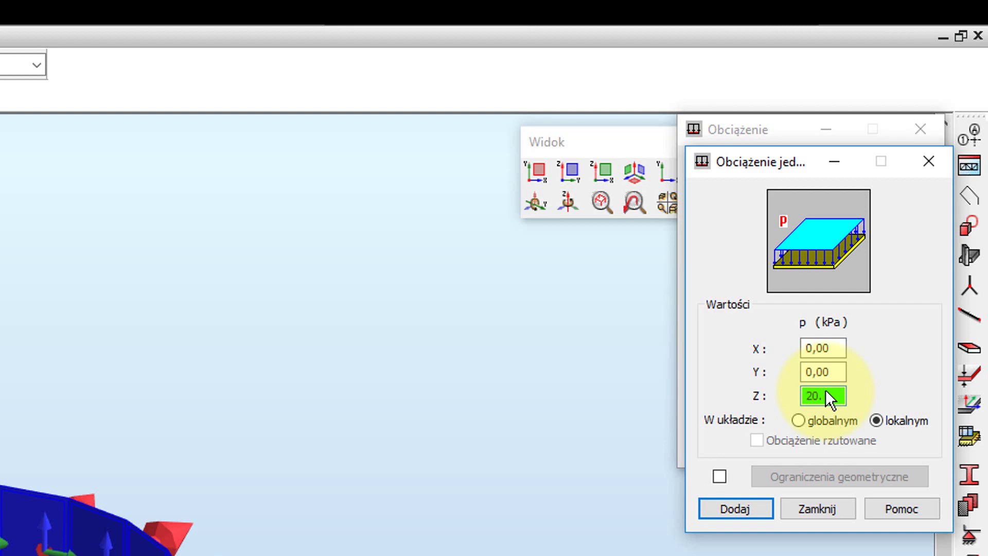
pyautogui.write('1')
pyautogui.click(736, 509)
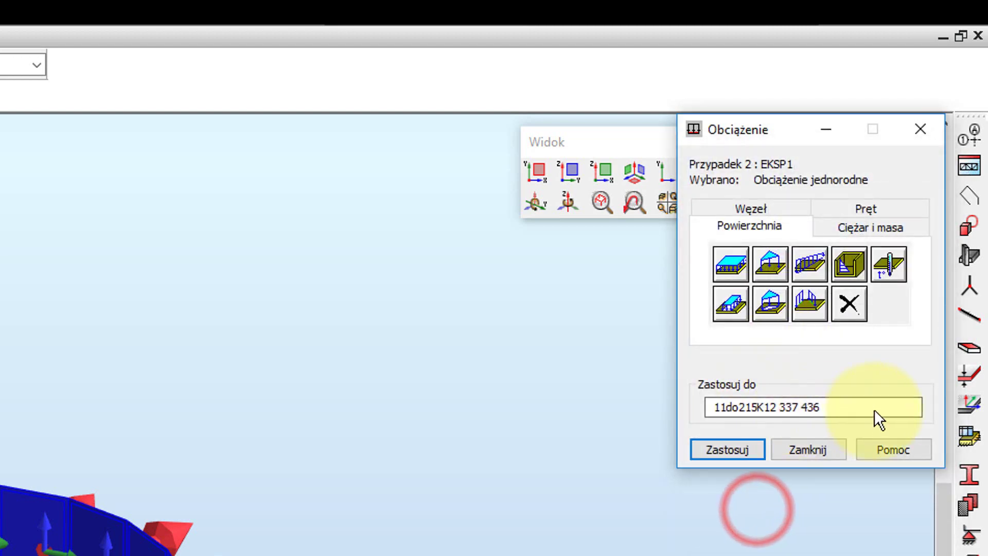
pyautogui.click(726, 448)
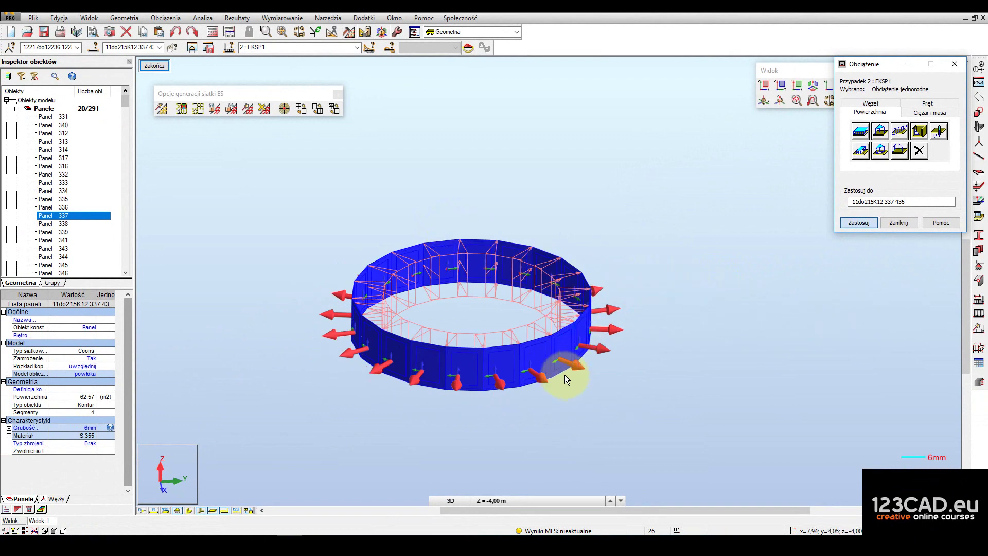
# - Examine the applied load's direction on the ring from oblique and side views
pyautogui.moveTo(483, 395); pyautogui.dragTo(486, 362, button='middle')
pyautogui.moveTo(856, 64); pyautogui.dragTo(703, 71)
pyautogui.click(925, 89)
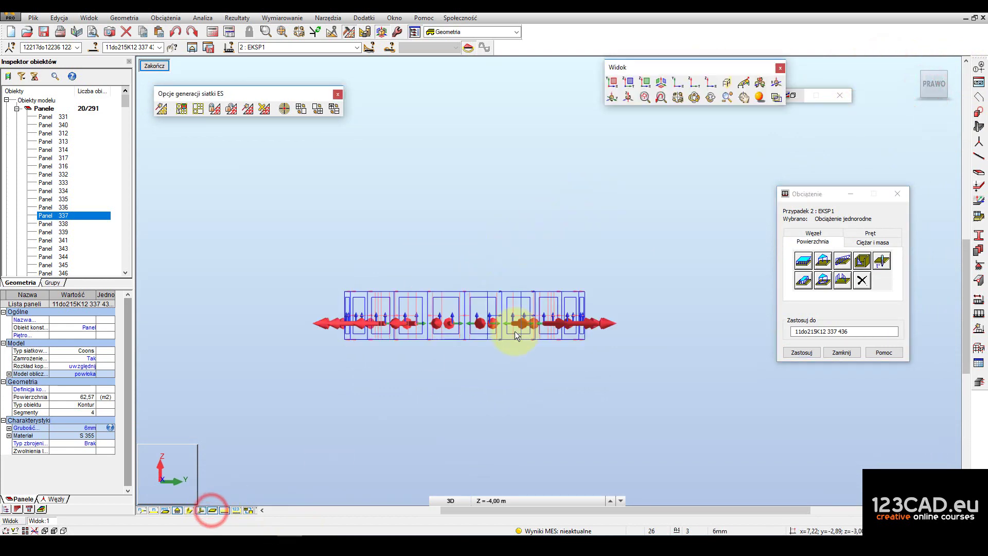
pyautogui.scroll(3, 419, 328)
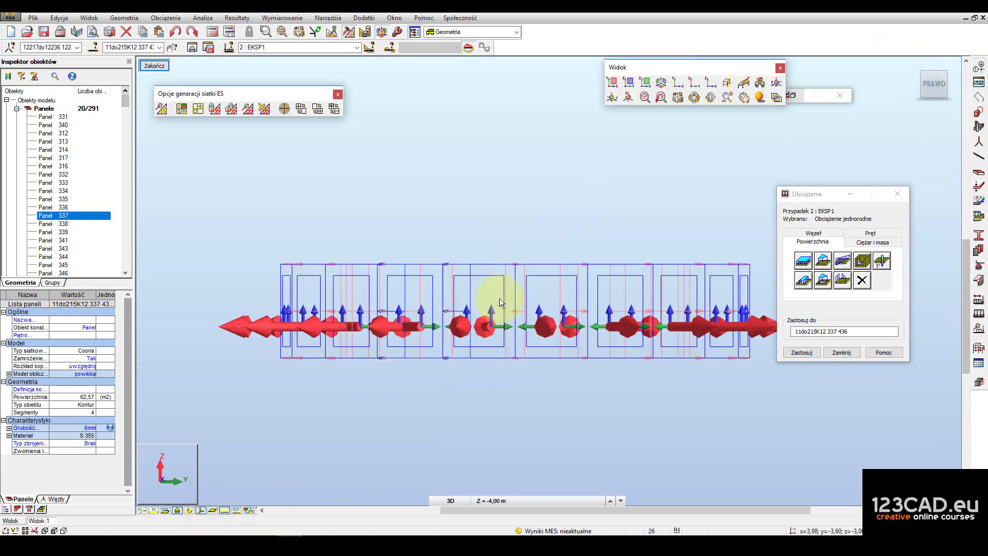
# - Finish editing the ring in the separate window and select the whole third ring of wall panels from the silo's top
pyautogui.click(156, 63)
pyautogui.rightClick(592, 205)
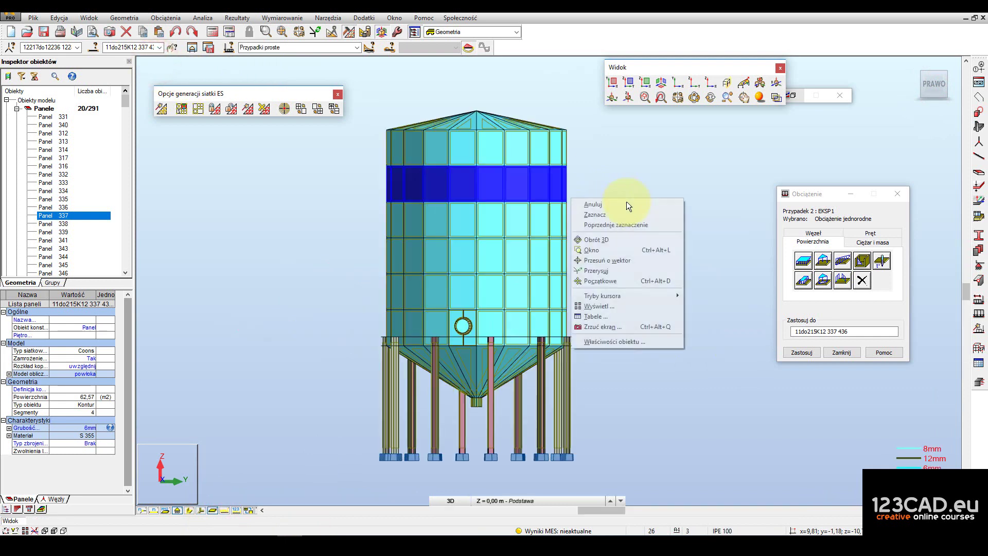
pyautogui.click(626, 201)
pyautogui.click(582, 211)
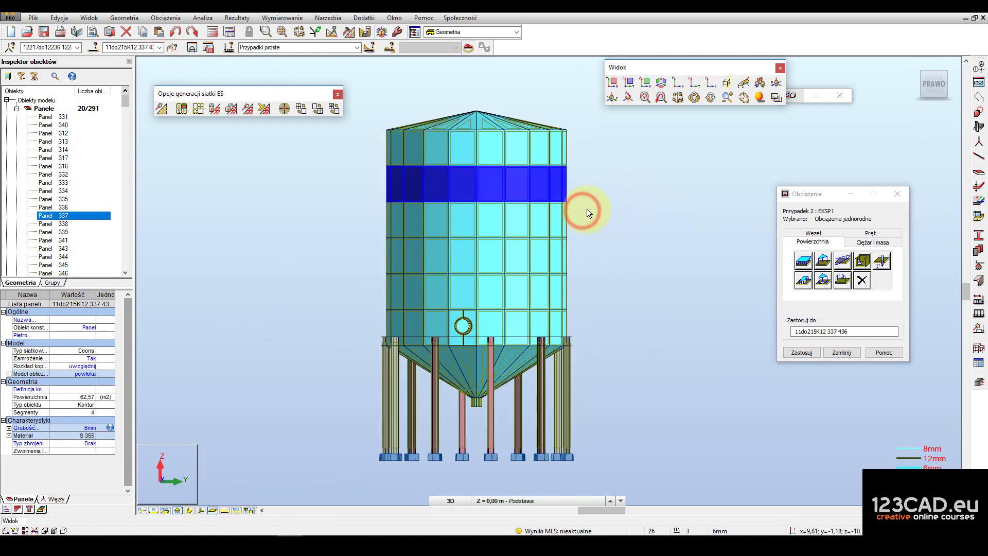
pyautogui.moveTo(589, 205); pyautogui.dragTo(336, 235)
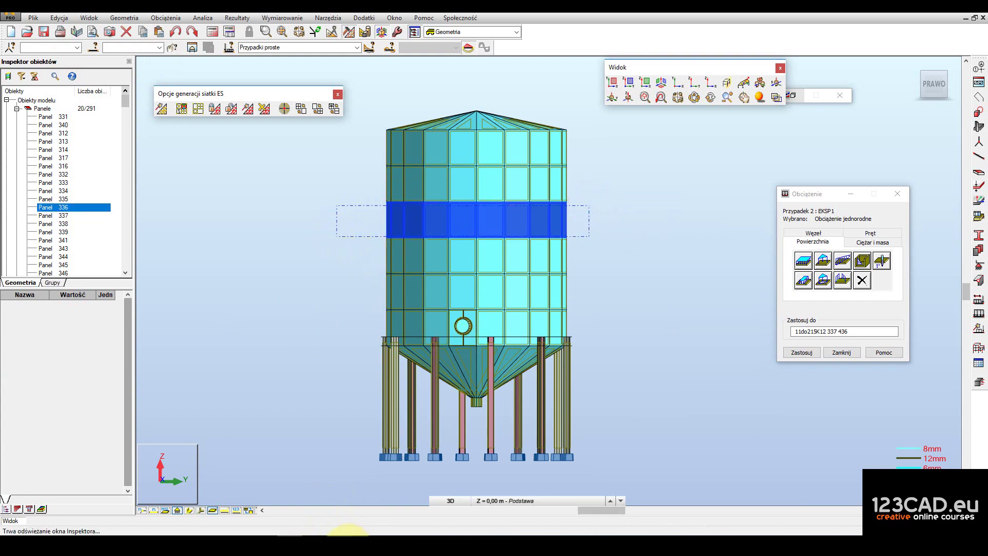
# - Switch to AutoCAD and draw a horizontal line from the wall at the third panel's mid-height outward across the pressure diagram
pyautogui.click(392, 511)
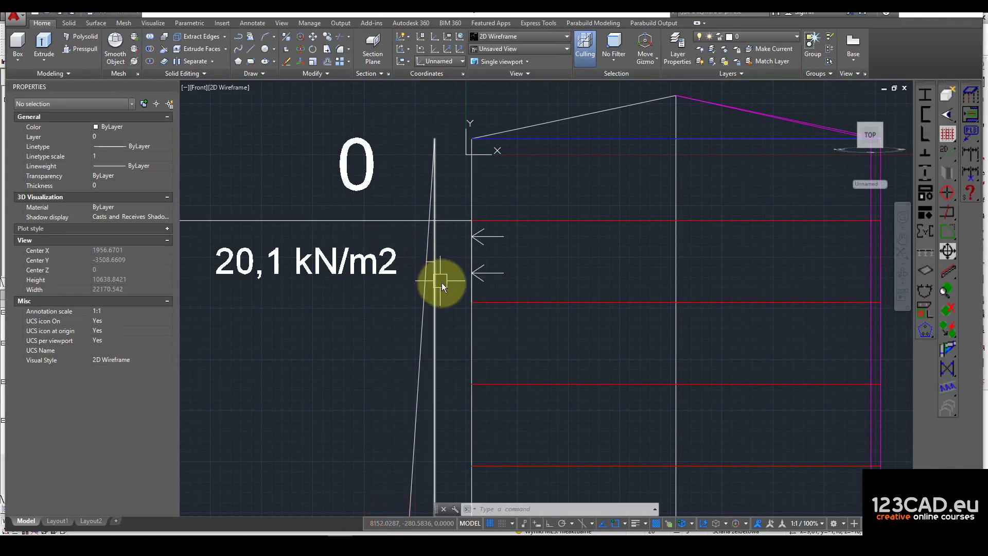
pyautogui.moveTo(499, 366); pyautogui.dragTo(520, 359, button='middle')
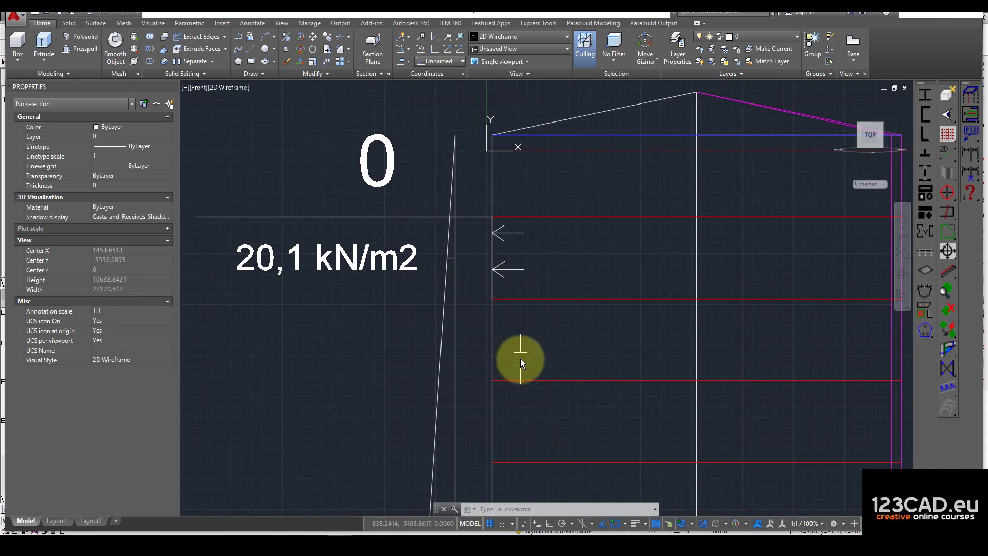
pyautogui.write('l')
pyautogui.press('Return')
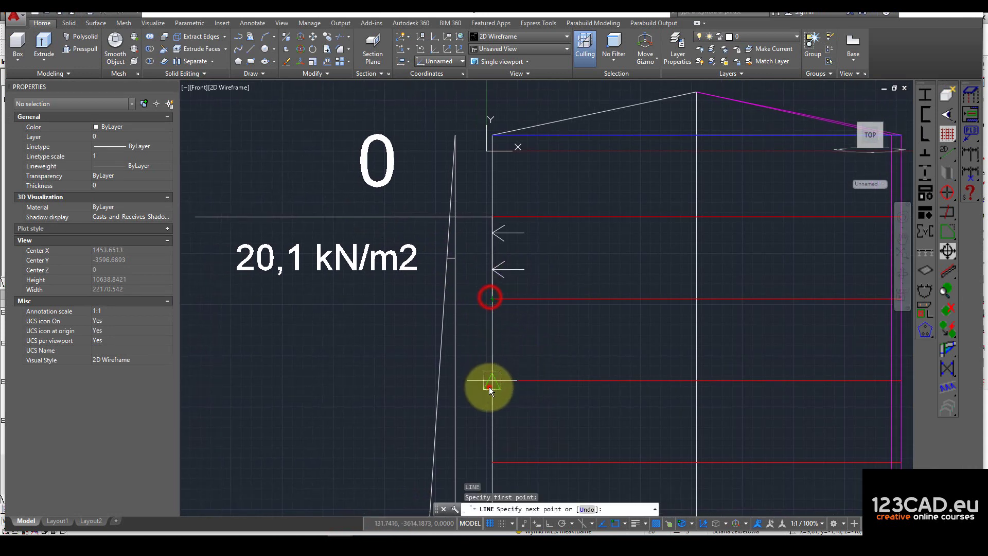
pyautogui.click(491, 340)
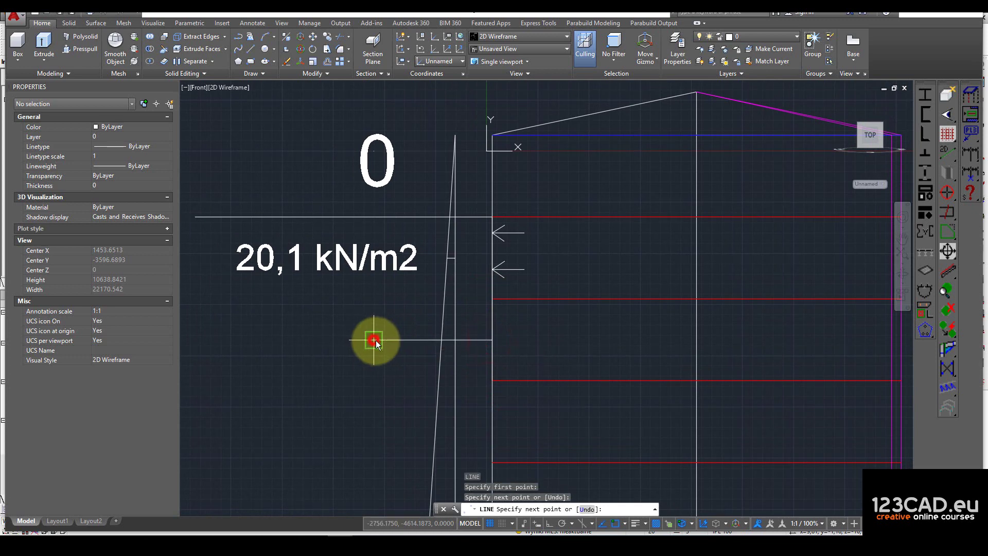
pyautogui.press('Escape')
# - Copy the 20,1 kN/m2 label straight down beside the new mid-height line
pyautogui.click(332, 260)
pyautogui.moveTo(331, 349); pyautogui.dragTo(399, 342, button='middle')
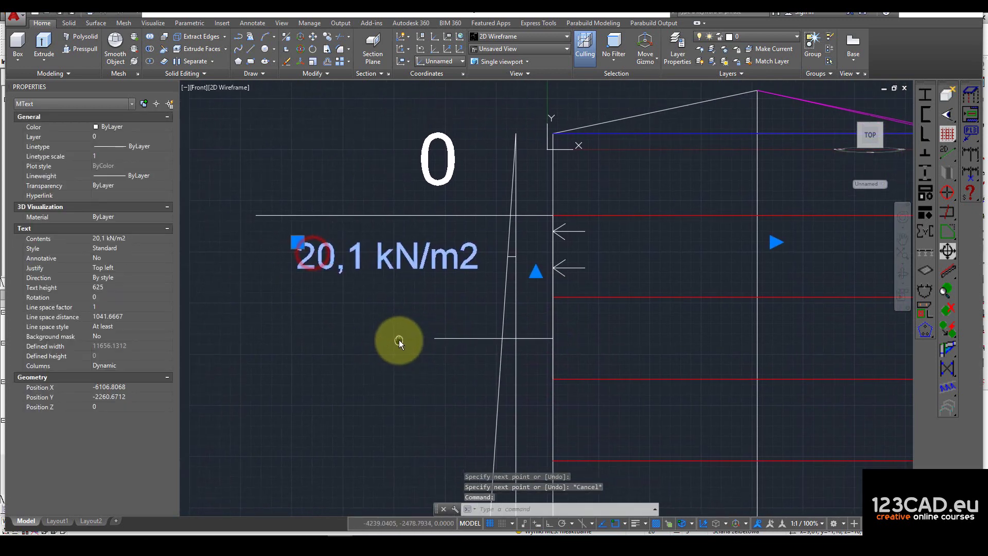
pyautogui.write('co')
pyautogui.press('Return')
pyautogui.click(379, 350)
pyautogui.click(378, 436)
pyautogui.press('Escape')
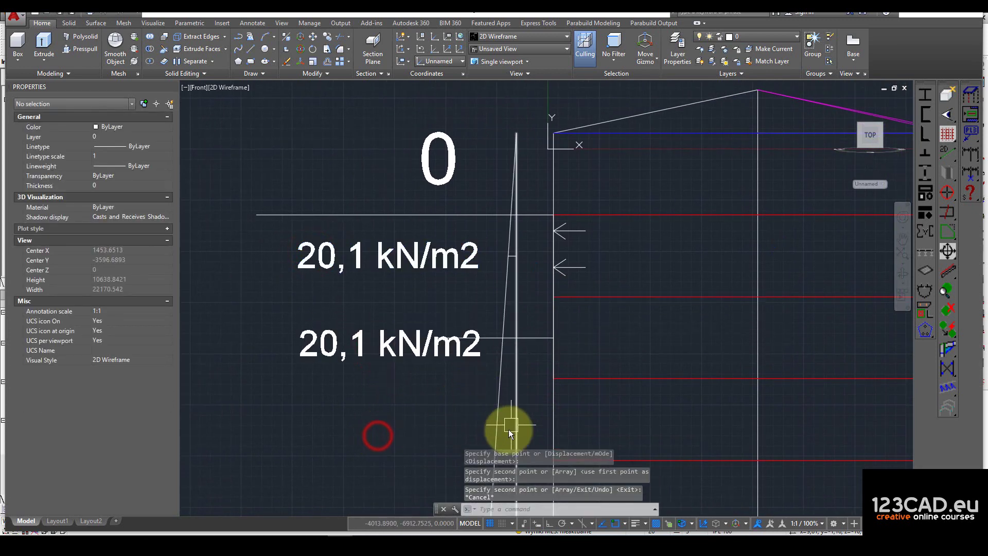
# - Trim the new horizontal line to the part between the pressure diagram's sloping and vertical edges
pyautogui.write('tr')
pyautogui.press('Return')
pyautogui.scroll(4, 513, 363)
pyautogui.click(547, 319)
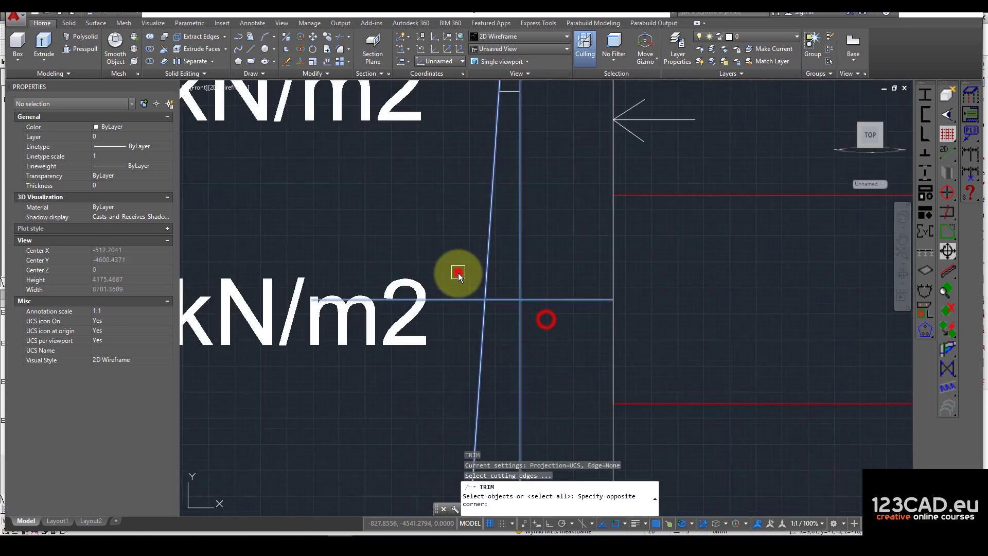
pyautogui.click(458, 273)
pyautogui.press('Return')
pyautogui.click(459, 300)
pyautogui.press('Return')
# - Check the trimmed line's length and change the copied pressure label to 33,5 kN/m2
pyautogui.click(502, 301)
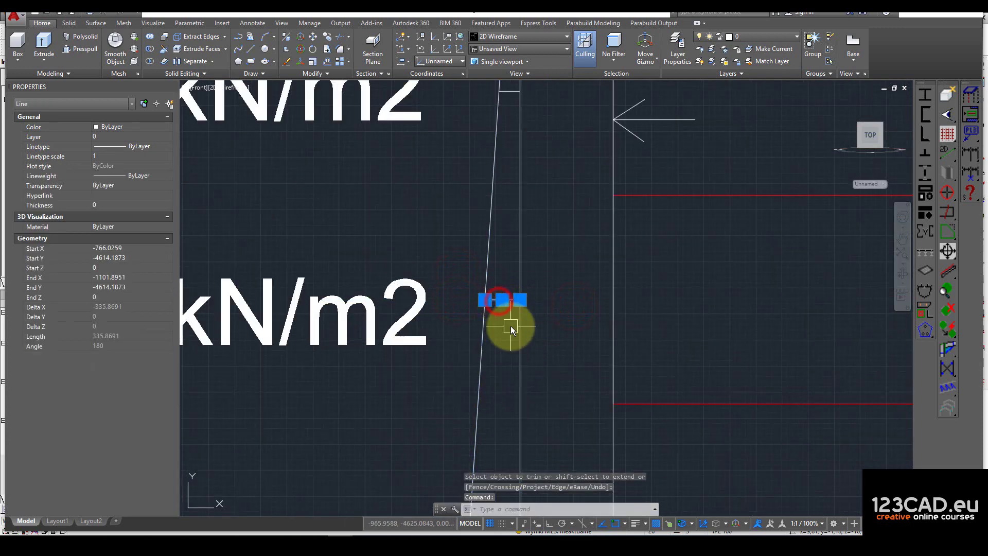
pyautogui.moveTo(505, 325); pyautogui.dragTo(615, 355, button='middle')
pyautogui.doubleClick(479, 331)
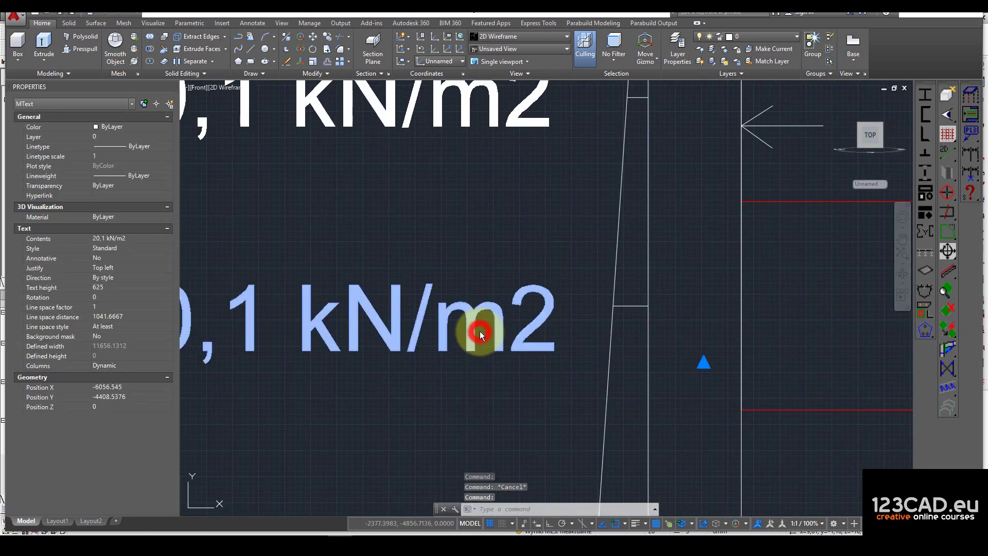
pyautogui.moveTo(360, 332); pyautogui.dragTo(333, 330)
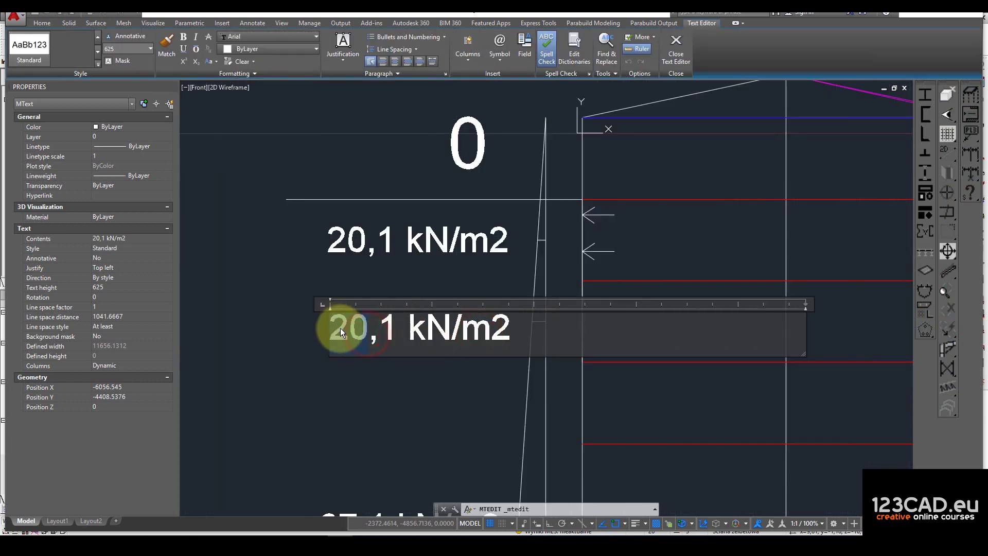
pyautogui.write('33,')
pyautogui.write('5')
pyautogui.click(250, 281)
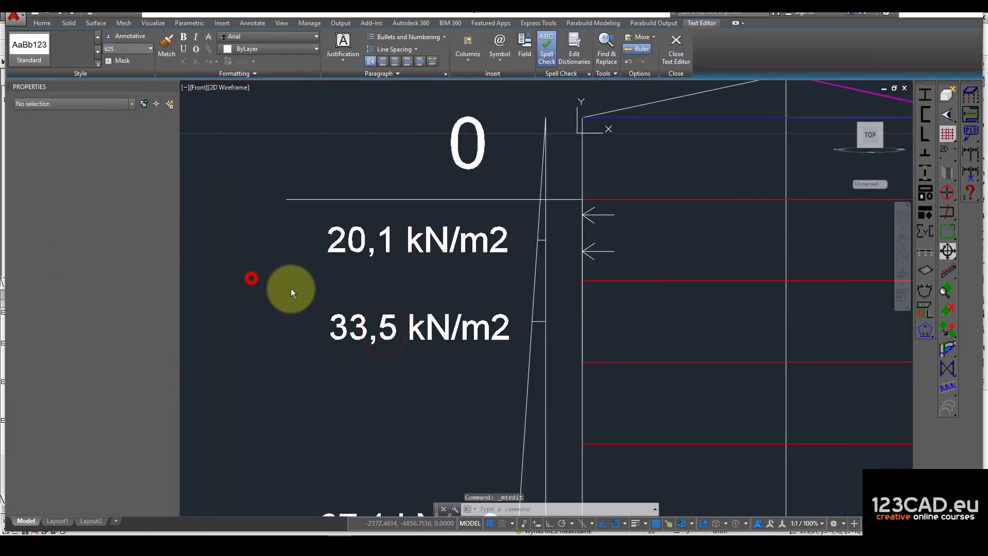
# - Switch to Robot Structural Analysis and open the selected third ring of panels for editing in a new window
pyautogui.moveTo(328, 534)
pyautogui.click(288, 502)
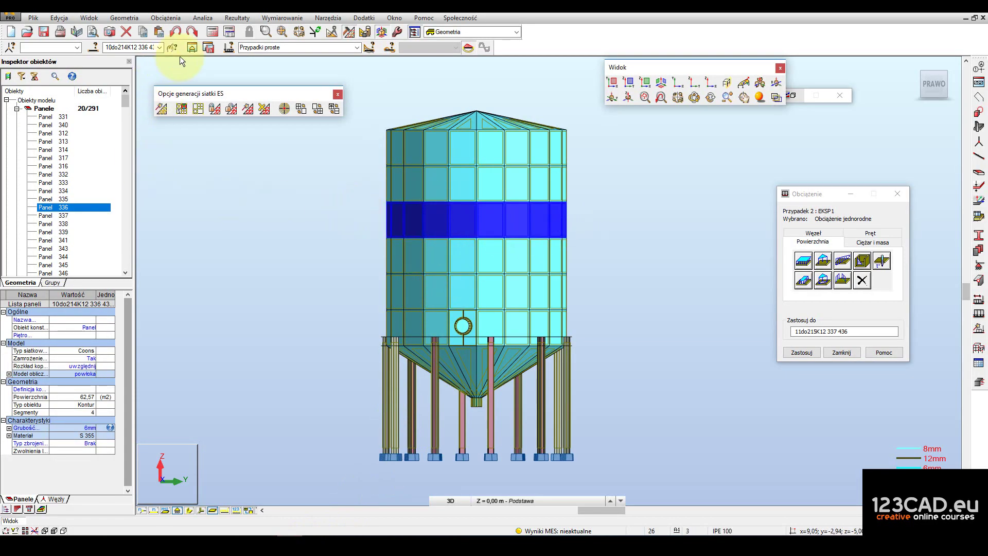
pyautogui.click(192, 47)
pyautogui.click(801, 277)
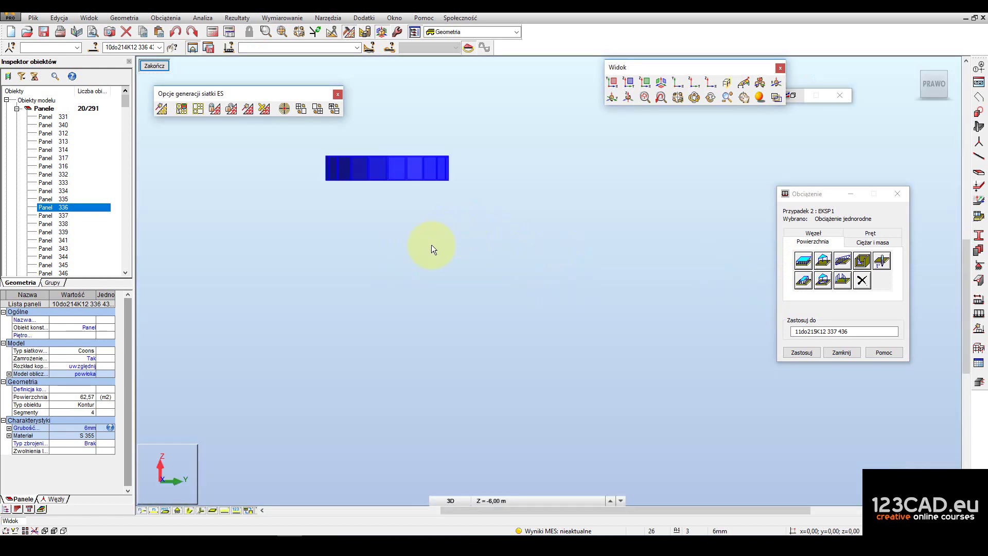
# - Apply a uniform surface load of 30,5 kPa in the local Z direction to the isolated third ring of panels
pyautogui.click(803, 261)
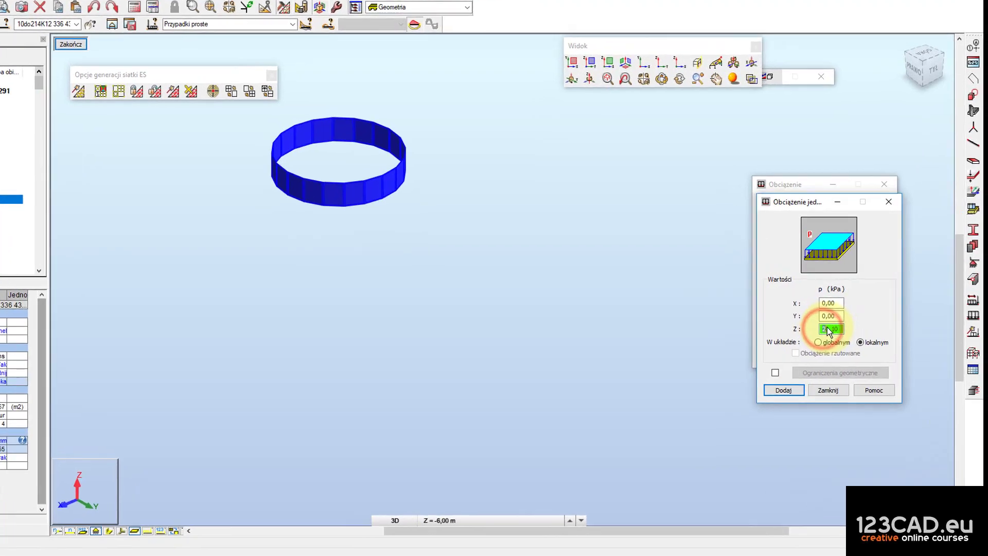
pyautogui.write('30')
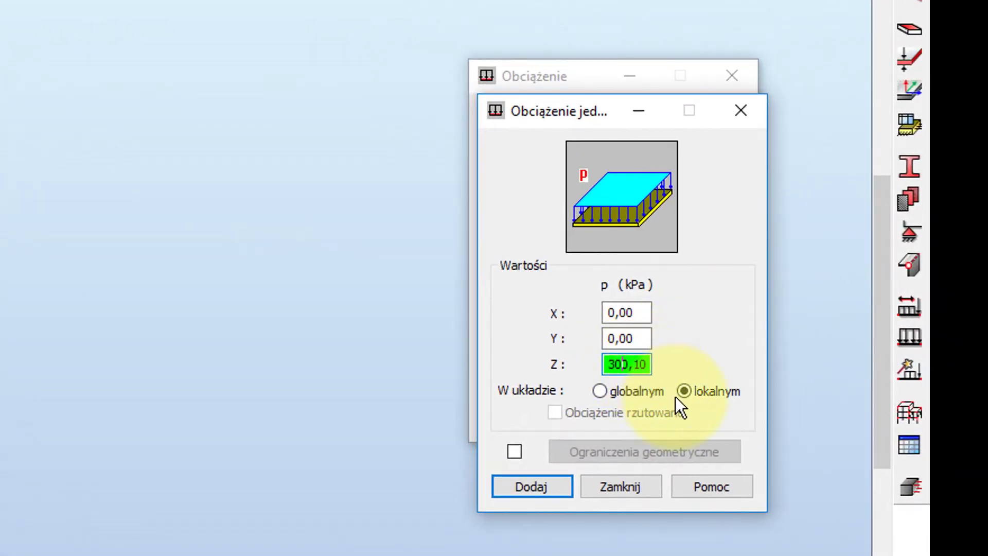
pyautogui.click(625, 365)
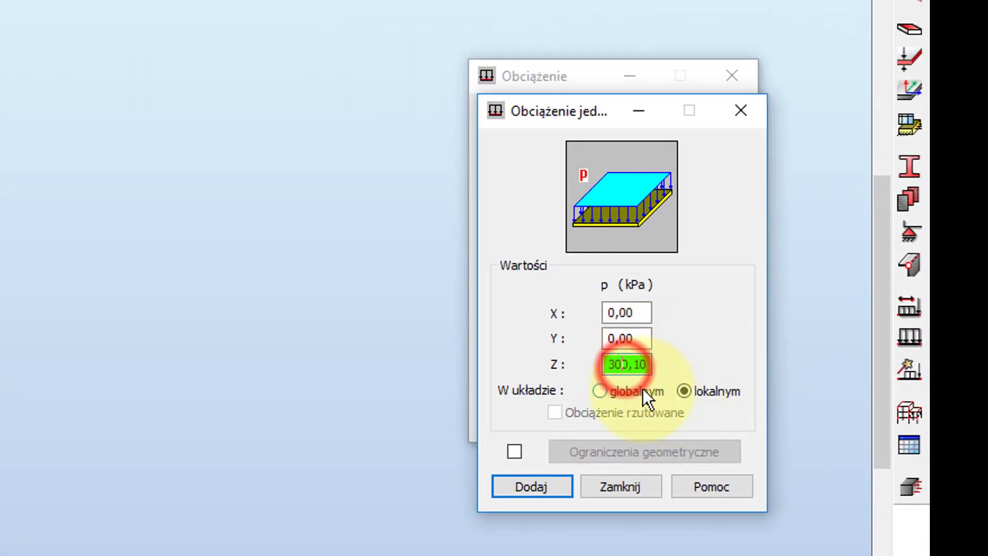
pyautogui.press('Delete')
pyautogui.click(642, 364)
pyautogui.press('BackSpace')
pyautogui.press('BackSpace')
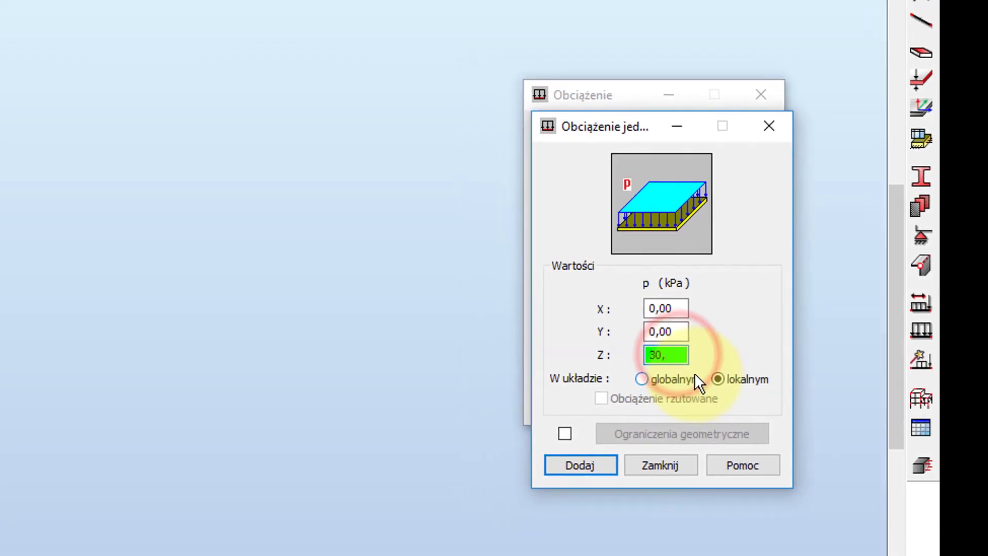
pyautogui.write('5')
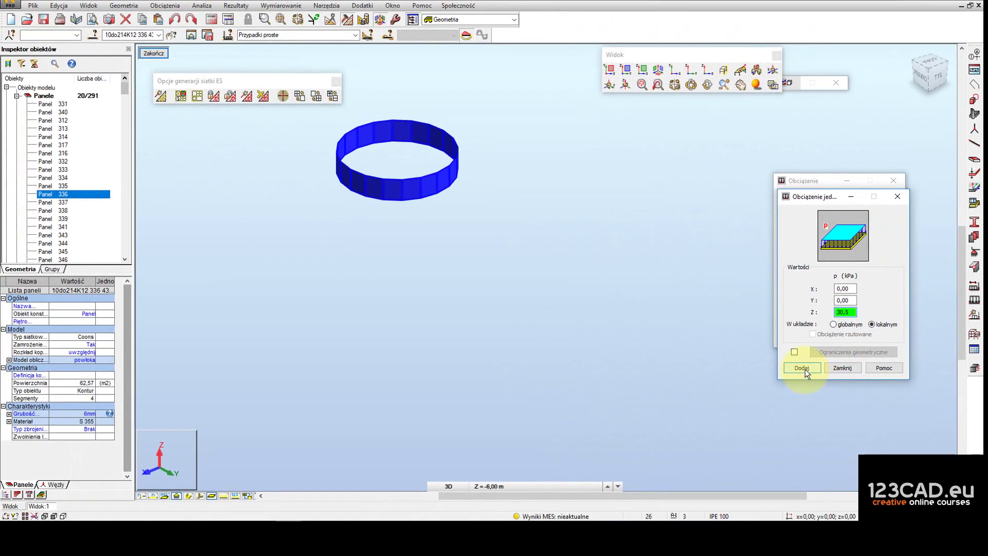
pyautogui.click(804, 369)
pyautogui.click(799, 338)
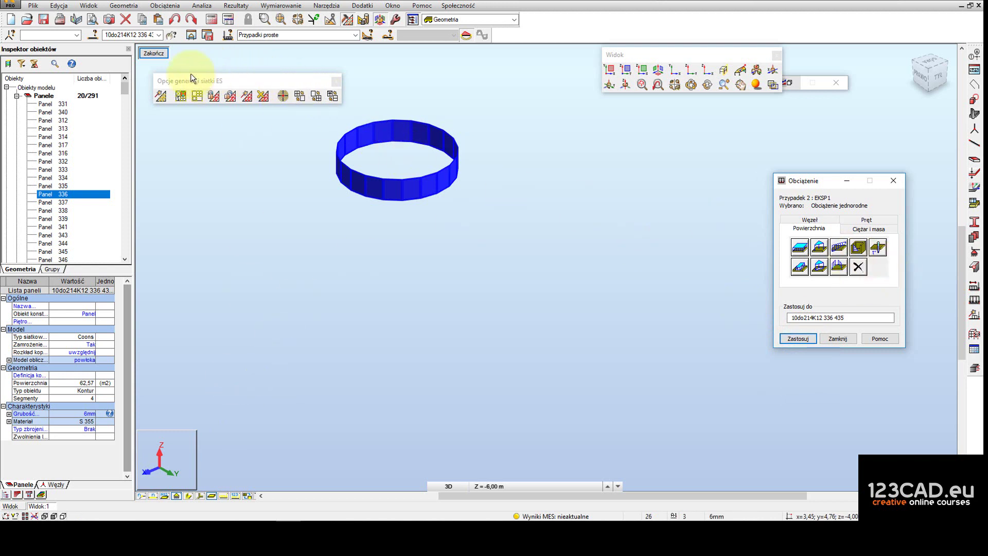
# - Display the load symbols and values on the isolated panel ring and inspect the applied pressure
pyautogui.click(928, 79)
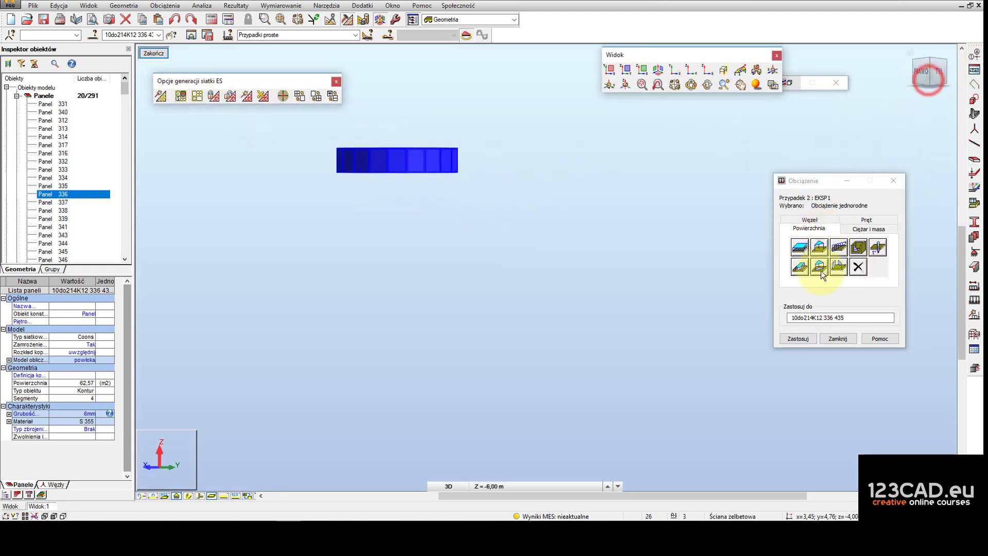
pyautogui.click(225, 495)
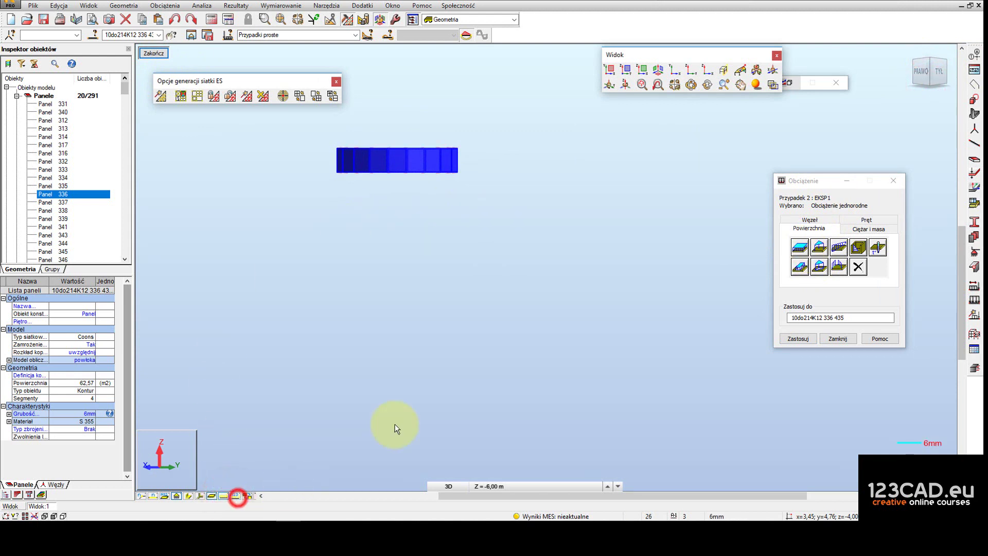
pyautogui.keyDown('shift'); pyautogui.moveTo(375, 175); pyautogui.dragTo(390, 196, button='middle'); pyautogui.keyUp('shift')
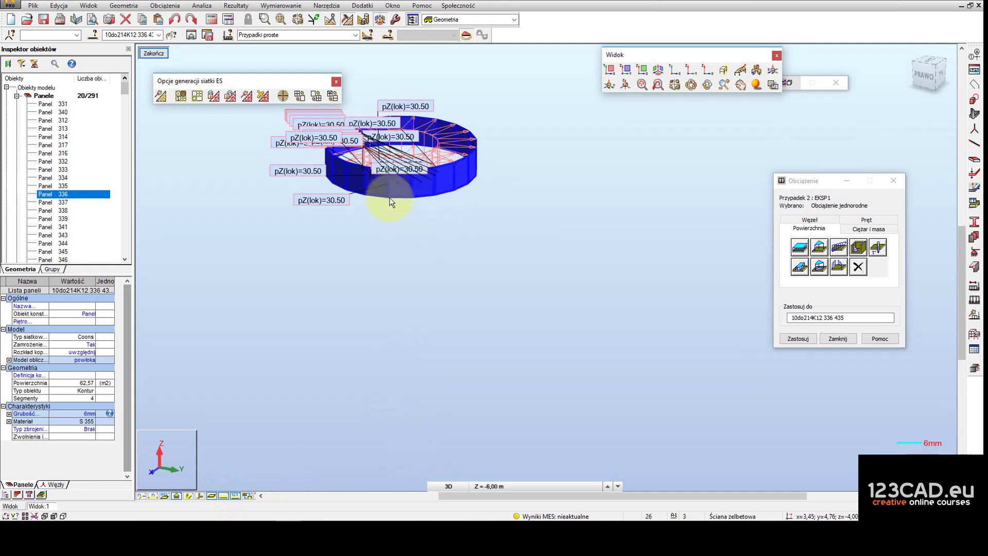
# - Finish editing the isolated ring and show the full silo without panel fill, displaying load symbols for case 2 : EKSP1
pyautogui.click(164, 53)
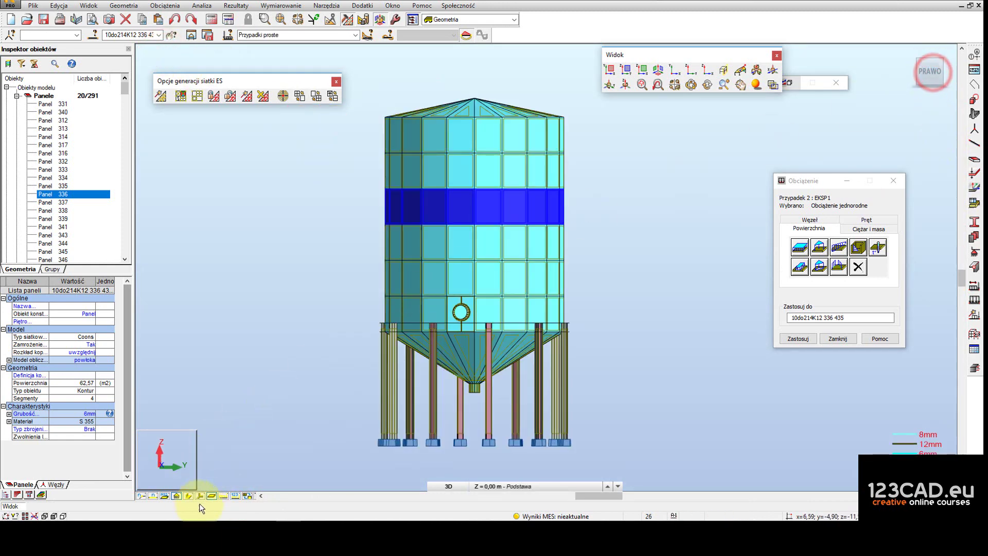
pyautogui.click(212, 496)
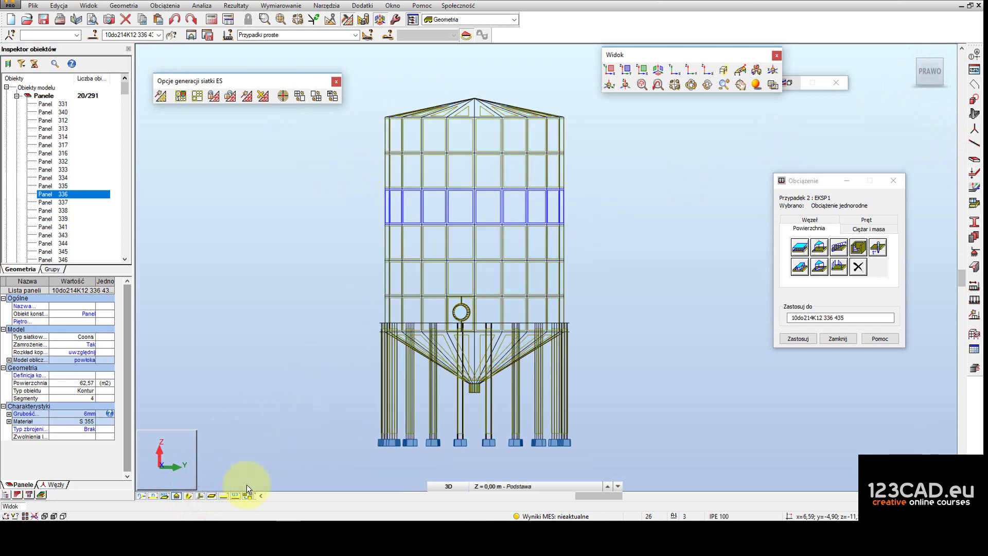
pyautogui.click(225, 495)
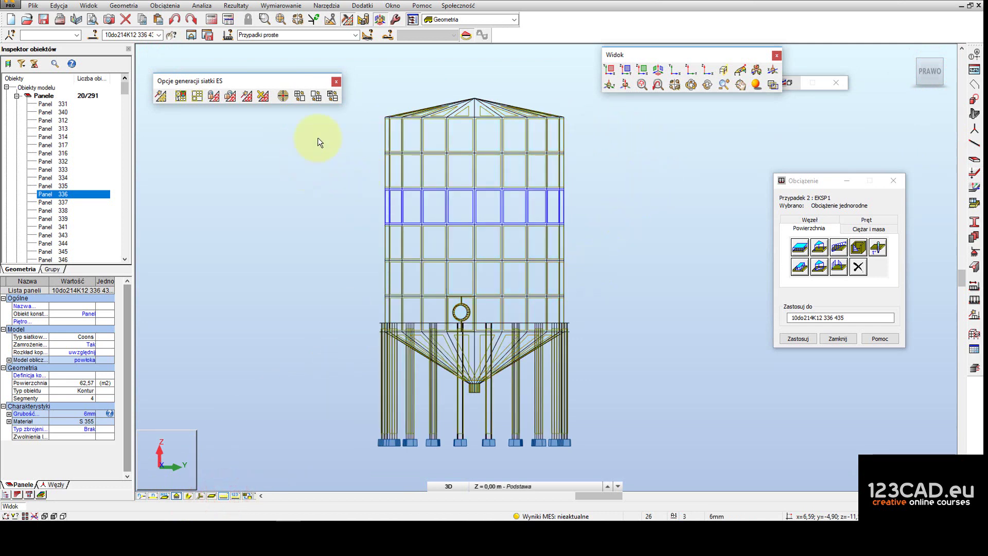
pyautogui.click(355, 35)
pyautogui.click(281, 52)
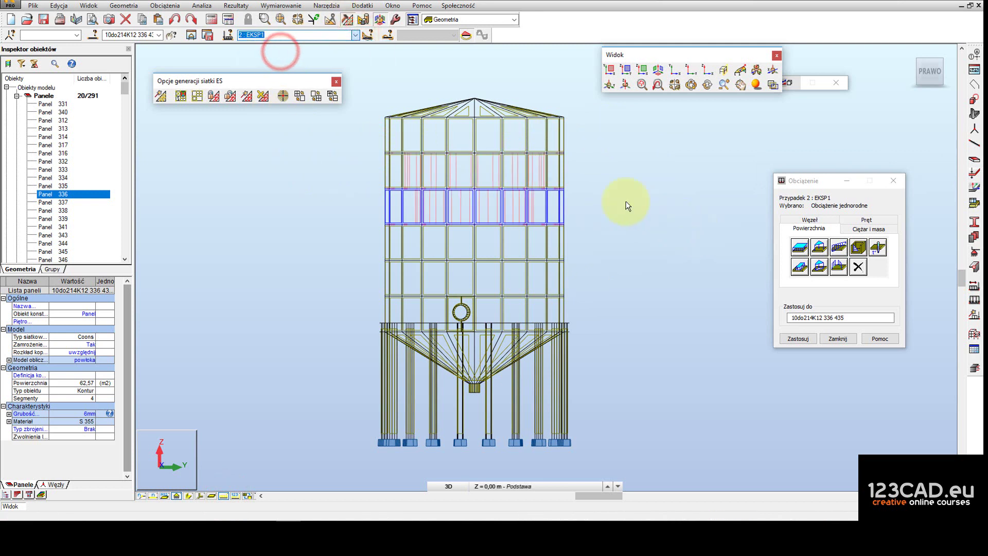
# - Examine the direction and placement of the pressure load symbols on the loaded cylindrical panel rings
pyautogui.scroll(3, 395, 190)
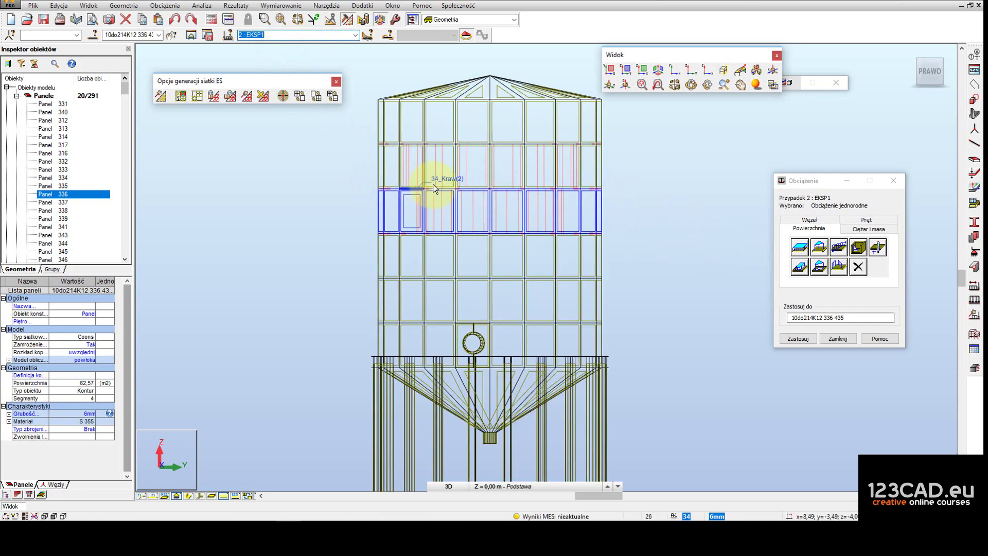
pyautogui.keyDown('shift'); pyautogui.moveTo(594, 272); pyautogui.dragTo(593, 289, button='middle'); pyautogui.keyUp('shift')
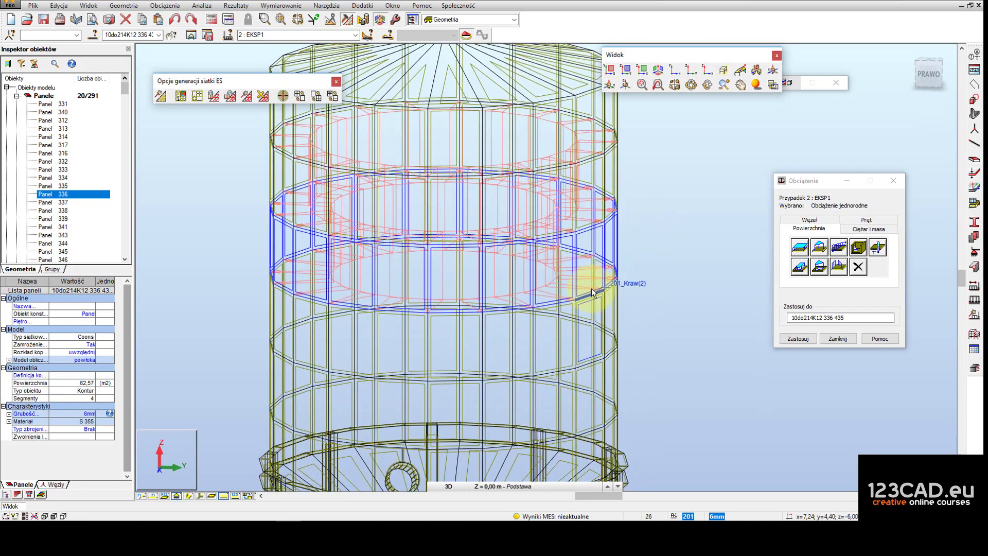
pyautogui.scroll(2, 570, 208)
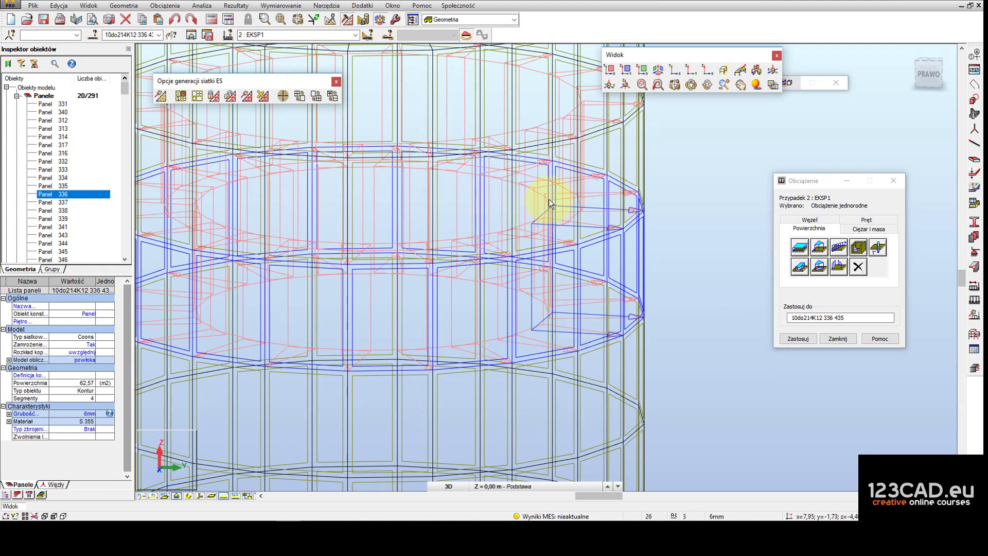
pyautogui.scroll(-2, 548, 154)
pyautogui.scroll(-2, 572, 185)
pyautogui.keyDown('shift'); pyautogui.moveTo(625, 299); pyautogui.dragTo(634, 295, button='middle'); pyautogui.keyUp('shift')
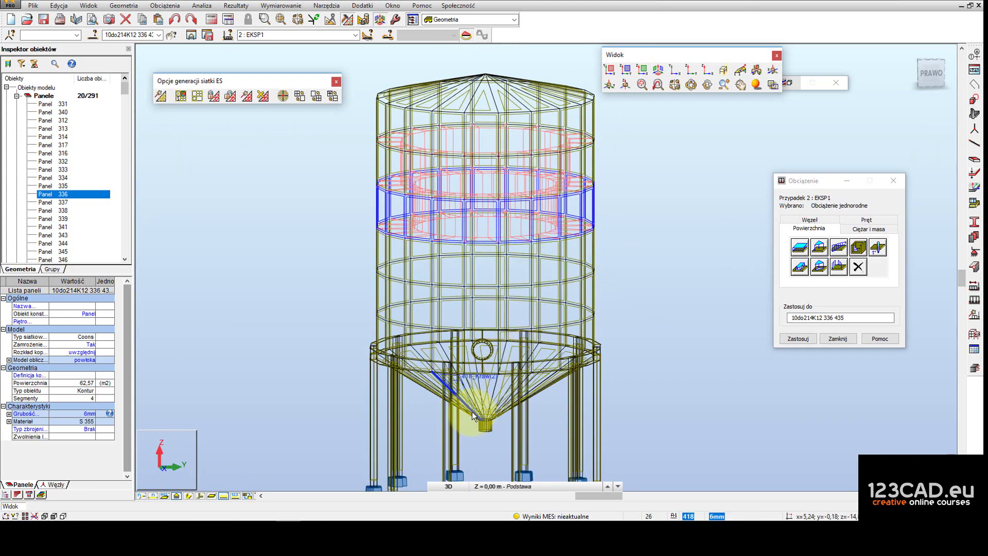
# - Close the load definition window and select one sloping panel of the silo's conical hopper
pyautogui.keyDown('shift'); pyautogui.moveTo(467, 403); pyautogui.dragTo(454, 418, button='middle'); pyautogui.keyUp('shift')
pyautogui.scroll(4, 453, 414)
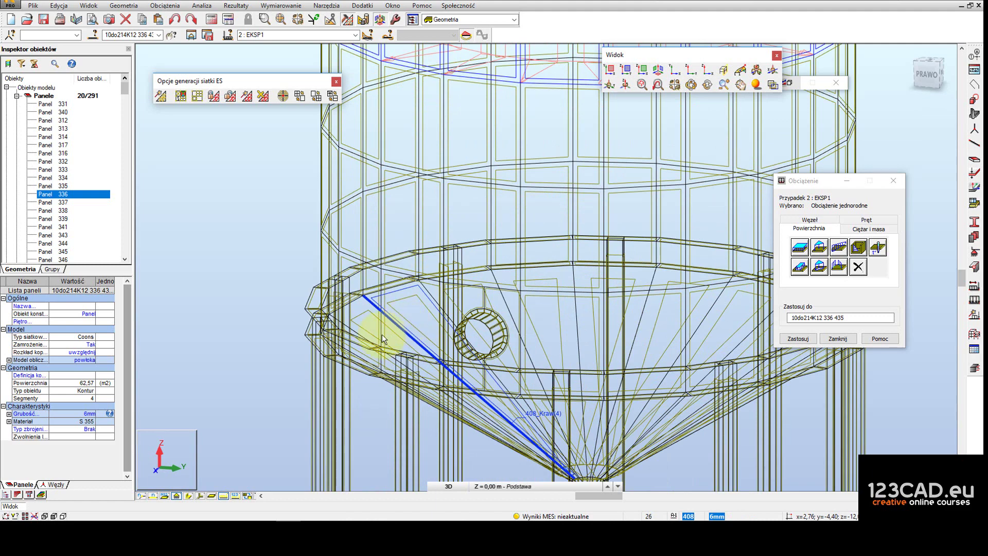
pyautogui.scroll(-1, 393, 306)
pyautogui.click(839, 338)
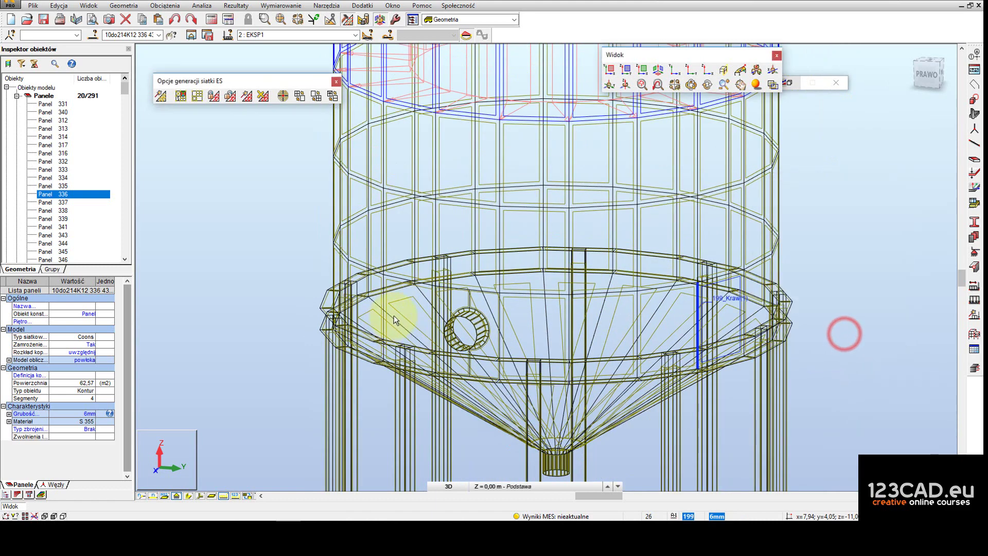
pyautogui.scroll(1, 395, 320)
pyautogui.click(400, 326)
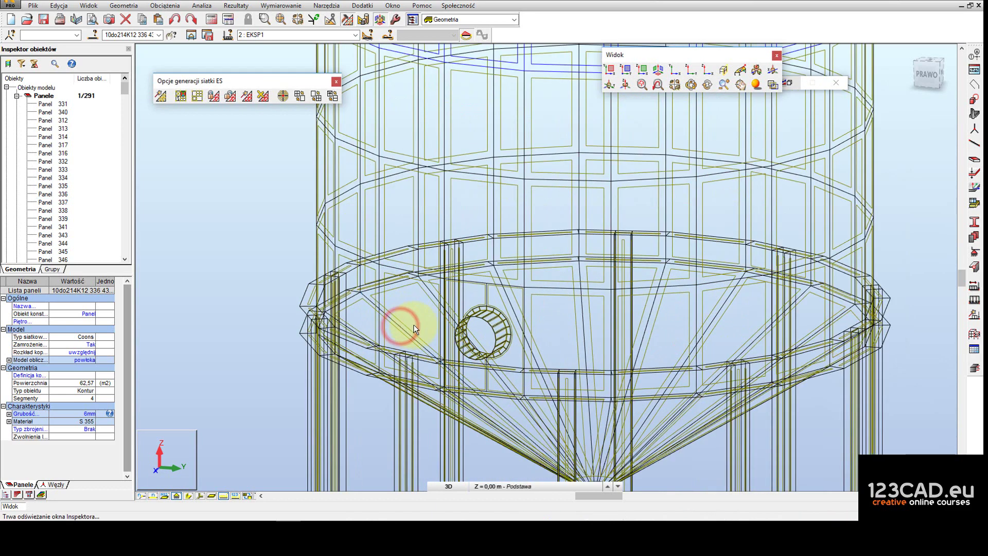
# - Open the group of panels on one side of the hopper cone in a new window and display their local axes
pyautogui.scroll(-2, 771, 87)
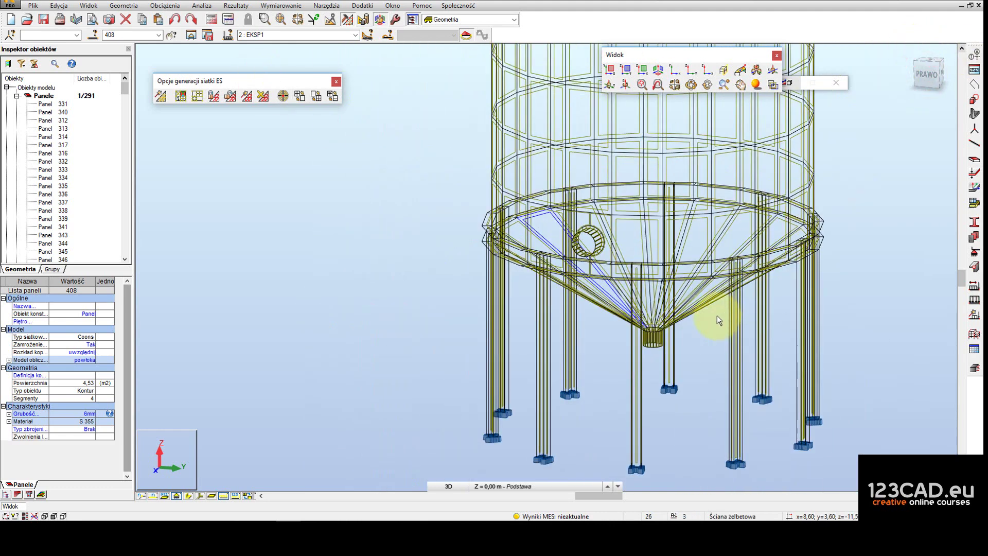
pyautogui.scroll(2, 603, 351)
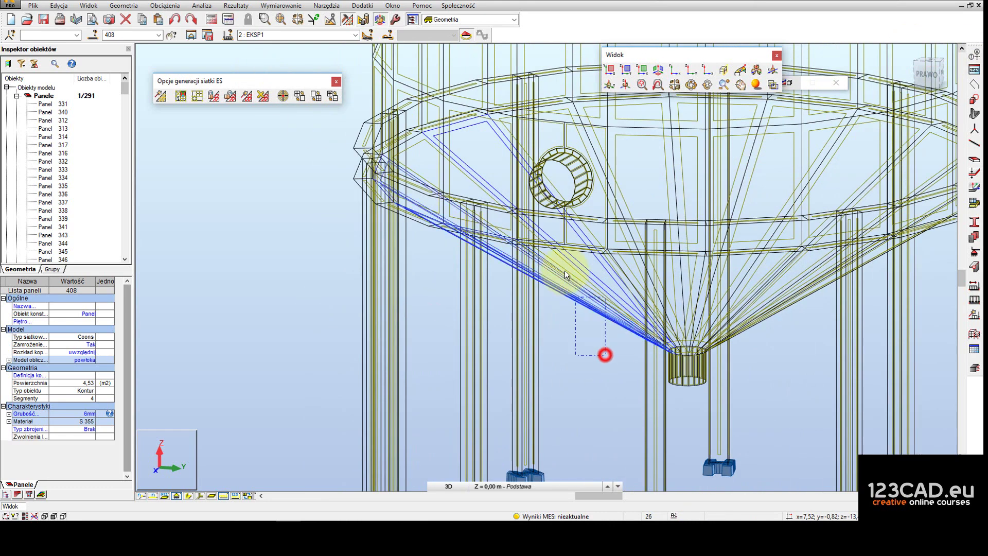
pyautogui.moveTo(565, 274); pyautogui.dragTo(560, 257)
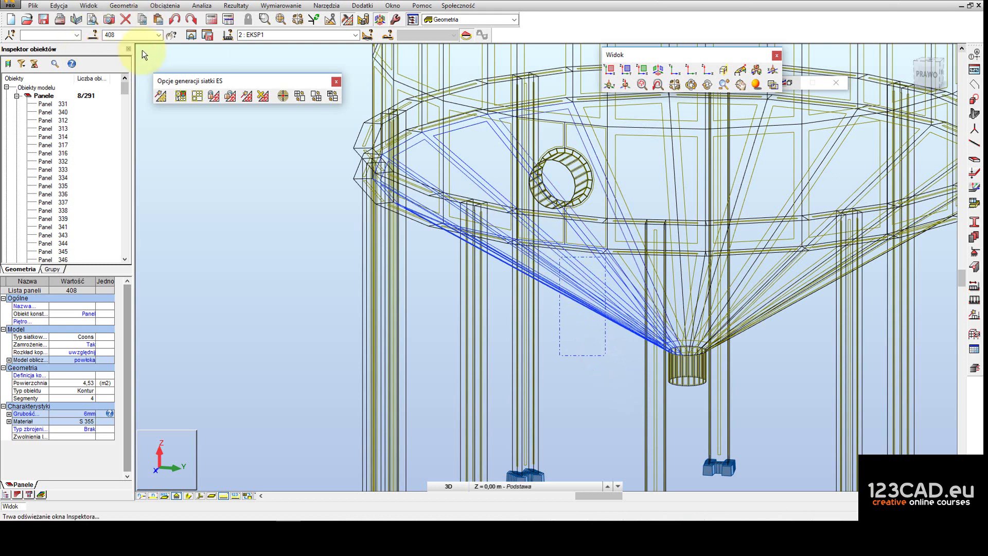
pyautogui.click(191, 34)
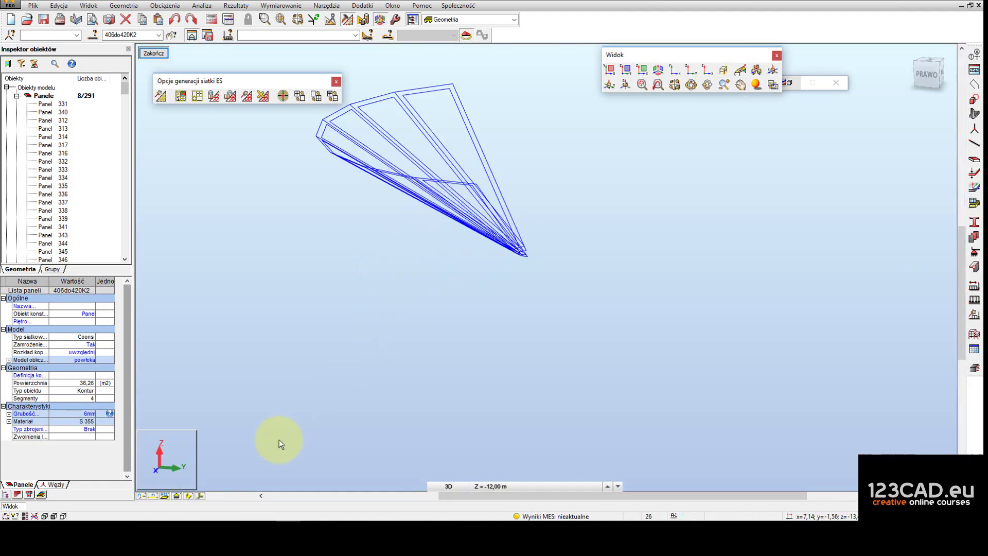
pyautogui.click(201, 495)
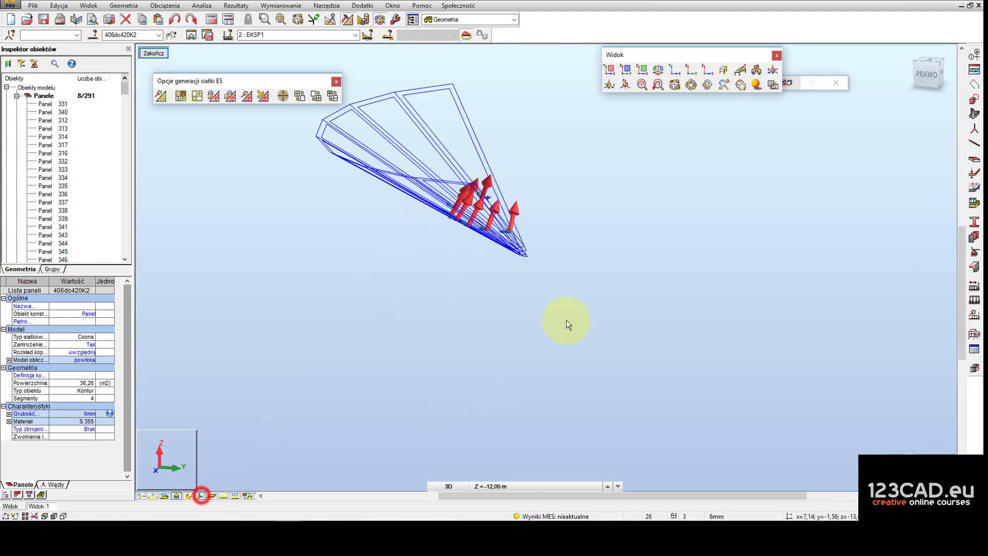
pyautogui.moveTo(561, 320); pyautogui.dragTo(551, 372, button='middle')
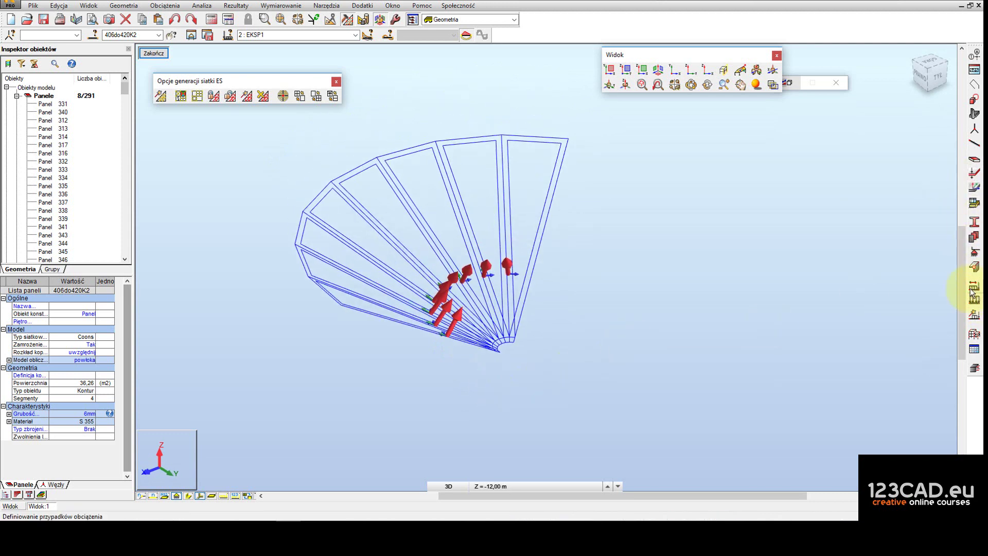
# - Switch to the AutoCAD drawing model.dxf:2 to check the pressure diagram at hopper level, and return to Robot
pyautogui.moveTo(318, 521)
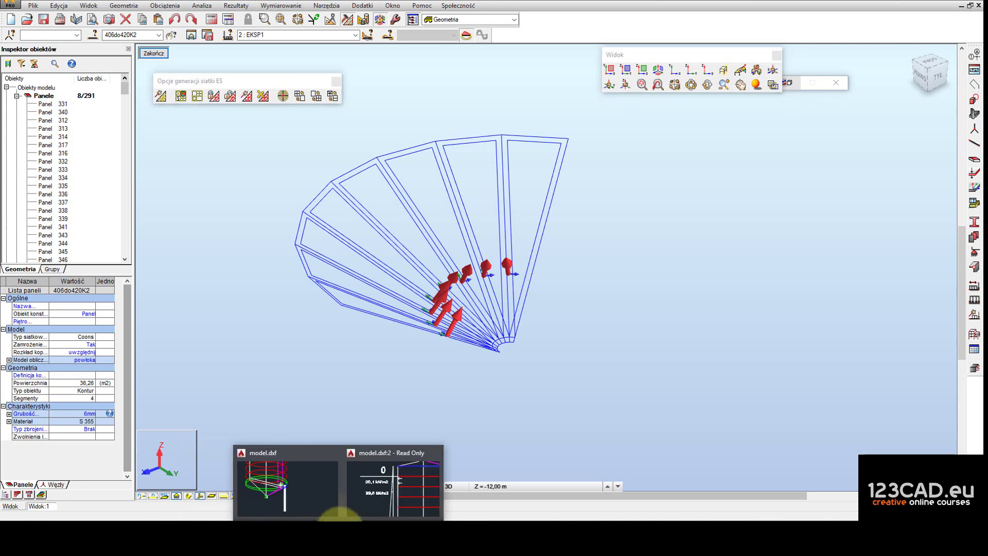
pyautogui.click(378, 499)
pyautogui.scroll(-5, 390, 319)
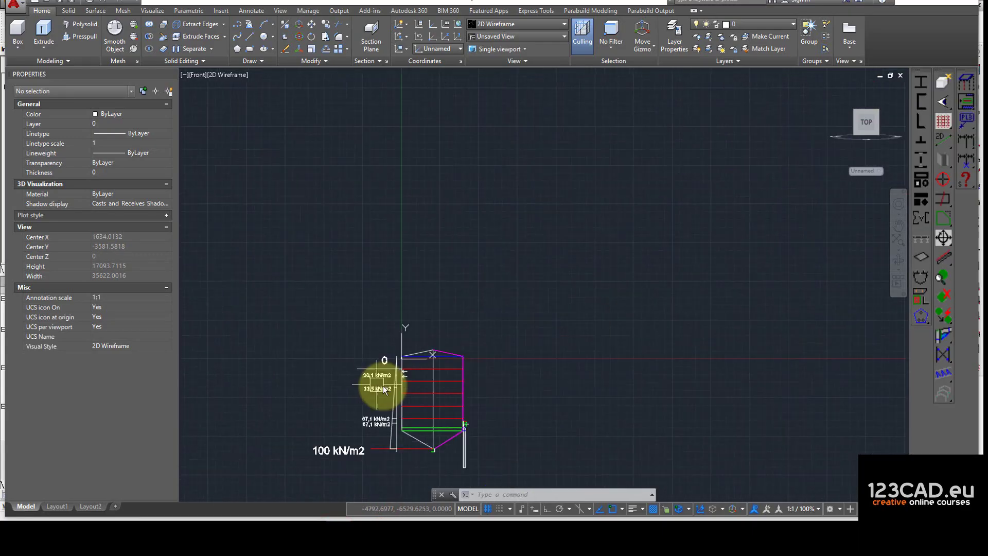
pyautogui.scroll(3, 355, 375)
pyautogui.click(921, 2)
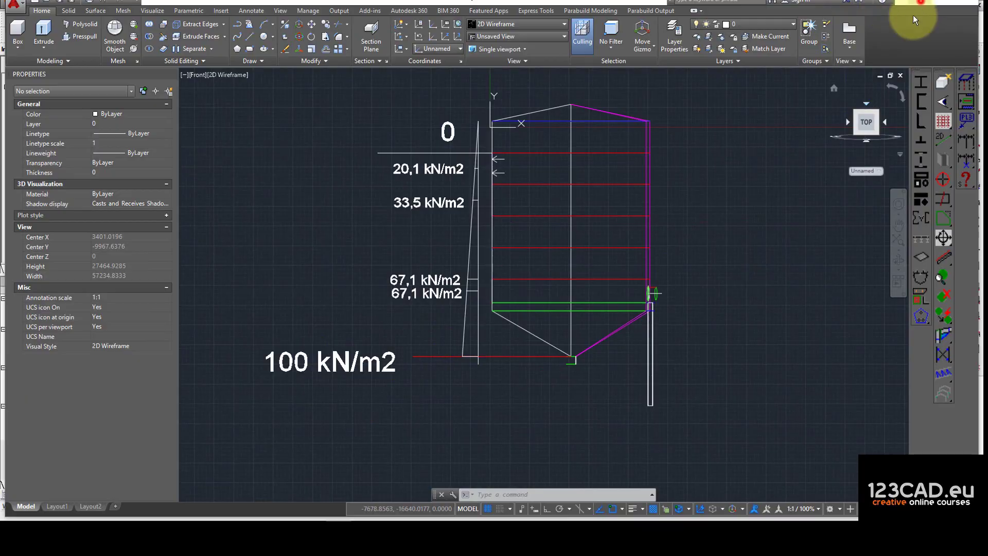
# - Define a uniform surface load of -100 kPa along Z in the local coordinate system, with X and Y at 0,00
pyautogui.click(974, 301)
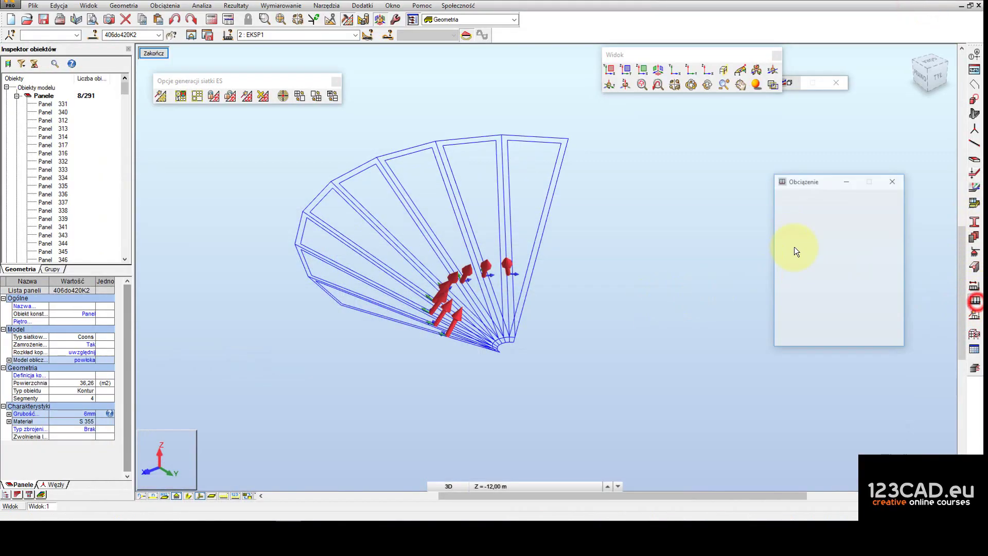
pyautogui.click(802, 220)
pyautogui.click(799, 247)
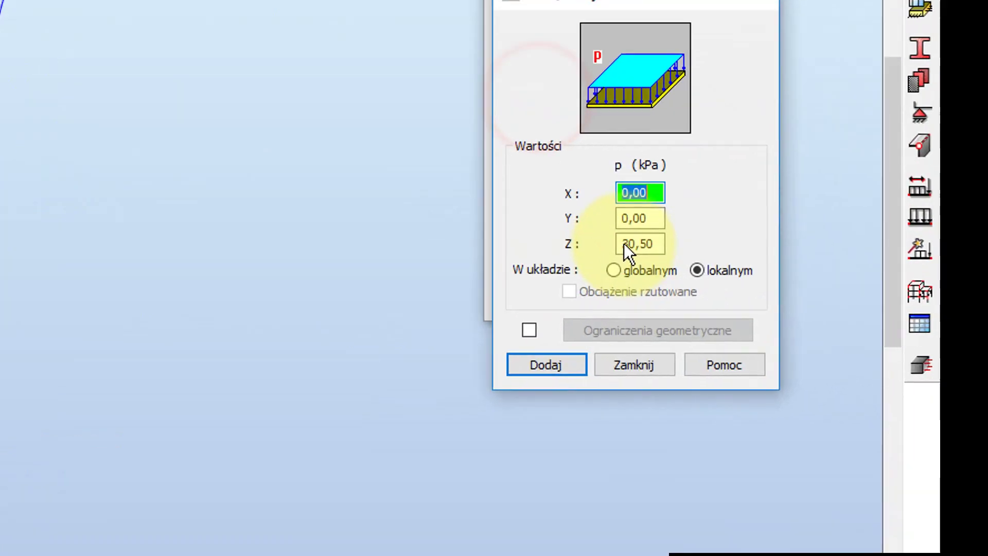
pyautogui.click(834, 311)
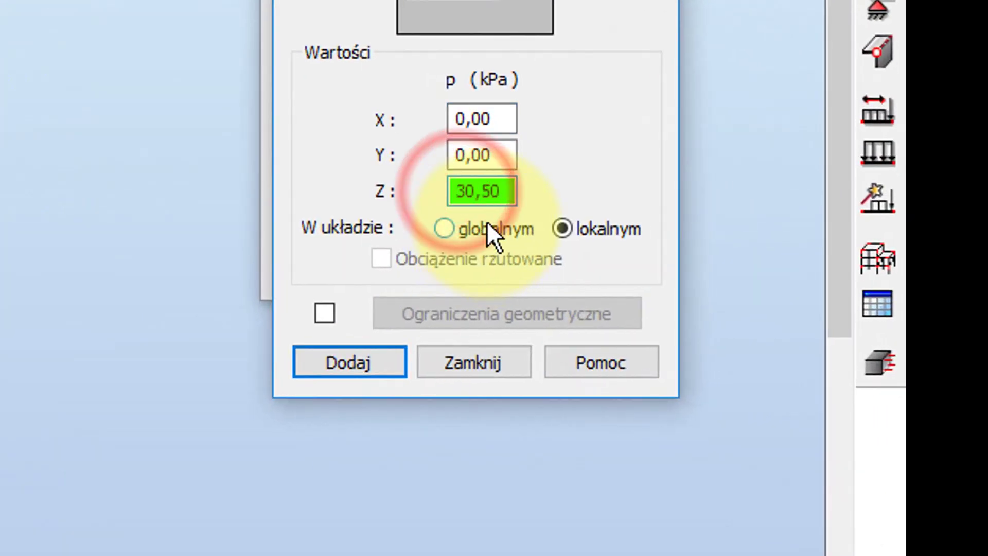
pyautogui.write('-')
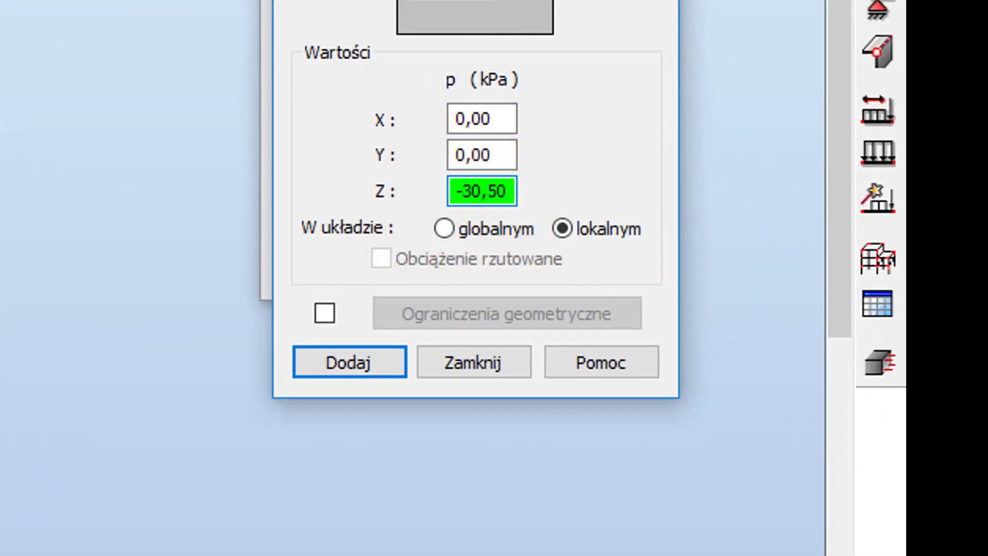
pyautogui.click(480, 191)
pyautogui.press('BackSpace')
pyautogui.press('BackSpace')
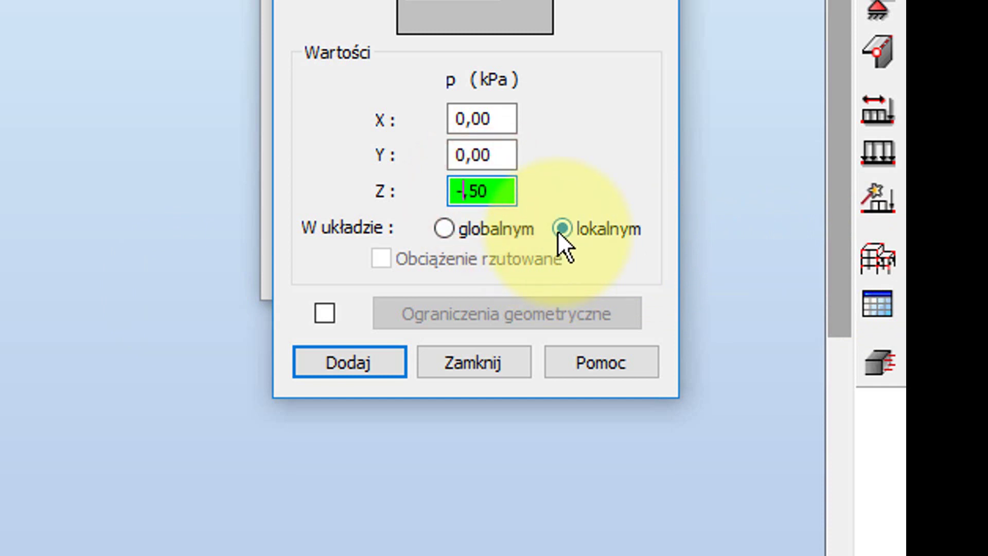
pyautogui.write('100')
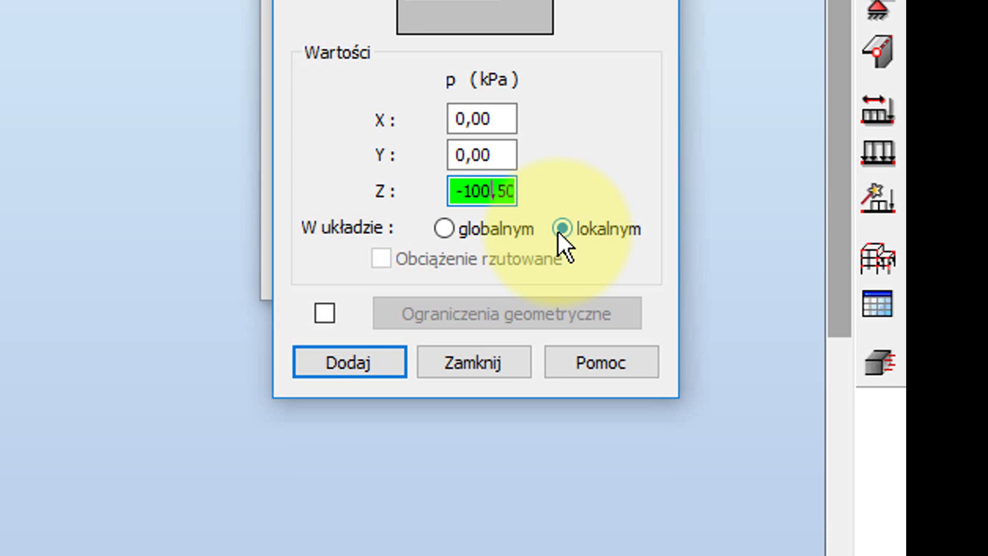
pyautogui.doubleClick(496, 198)
pyautogui.write('100')
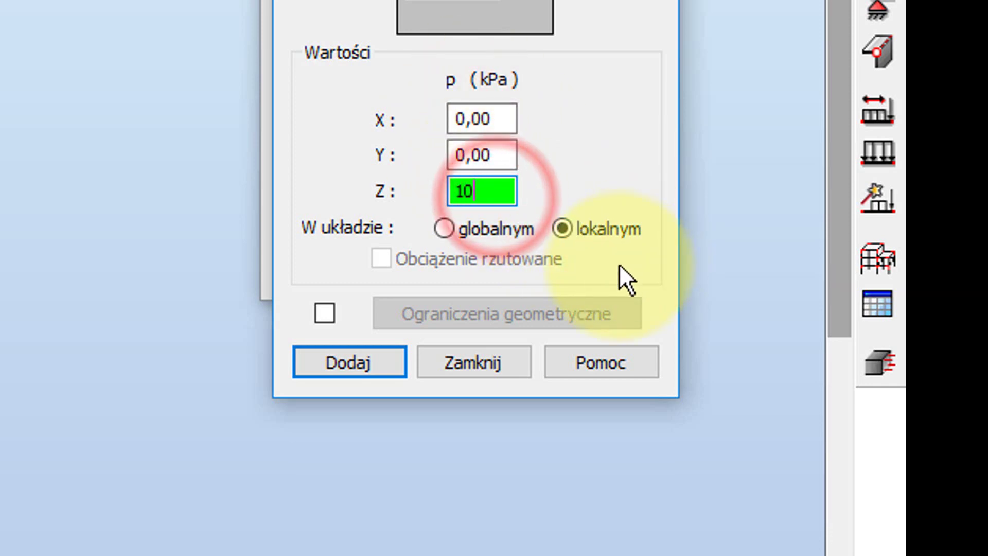
pyautogui.click(451, 190)
pyautogui.write('-100')
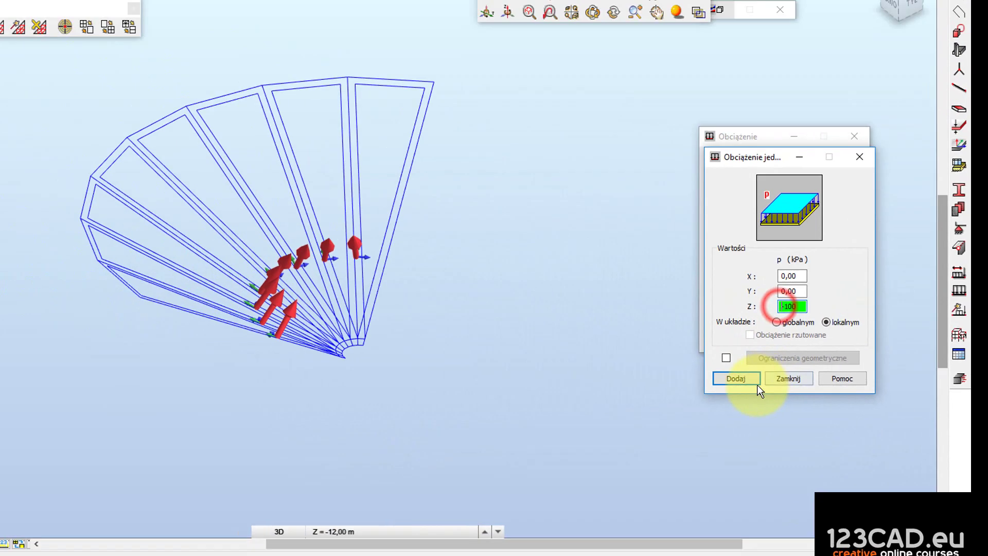
# - Add the uniform load definition, apply it to the selected hopper panels 406do420K2 in case EKSP1, and close the load definition window
pyautogui.click(349, 362)
pyautogui.click(806, 350)
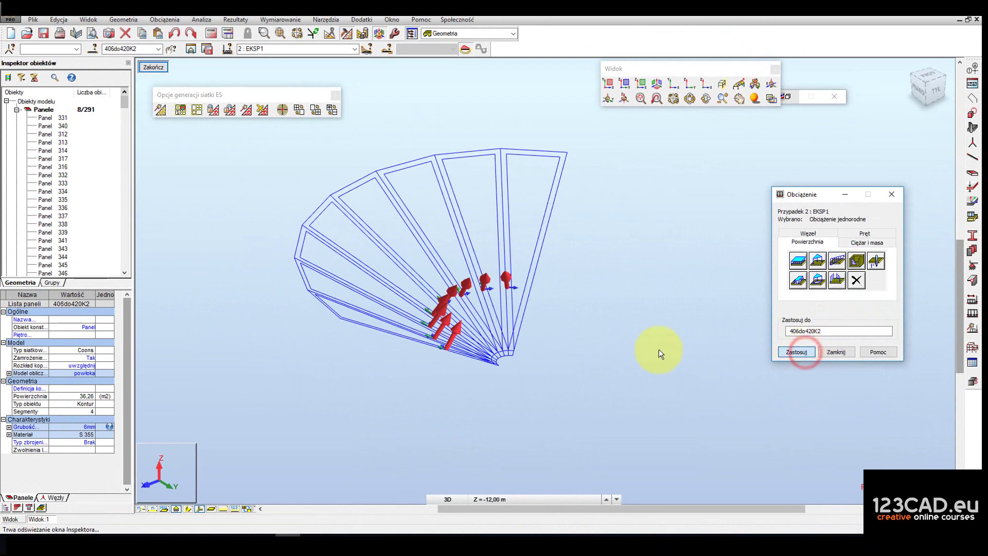
pyautogui.click(831, 352)
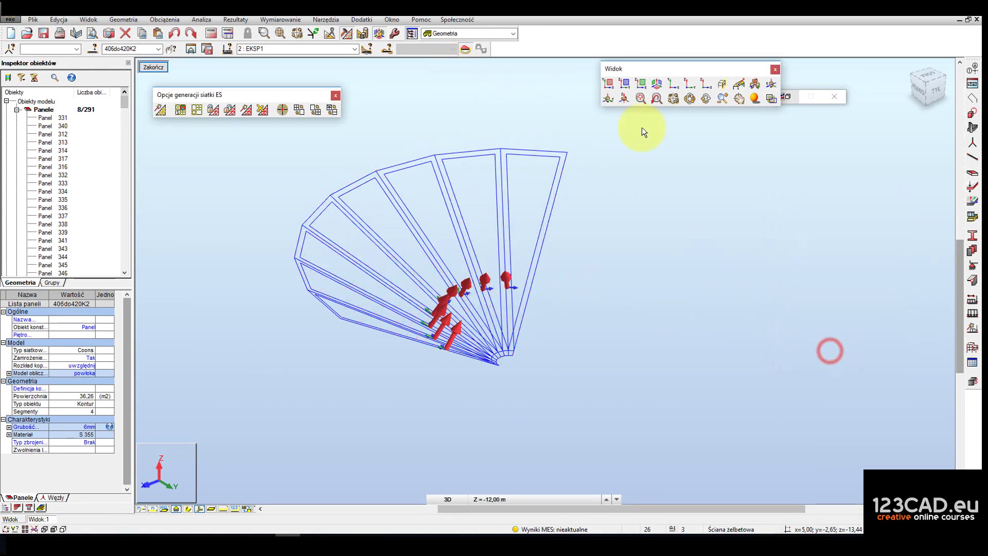
# - Display the load symbols with values on the isolated hopper panels and examine the direction of the pressure from several angles
pyautogui.click(229, 508)
pyautogui.click(688, 99)
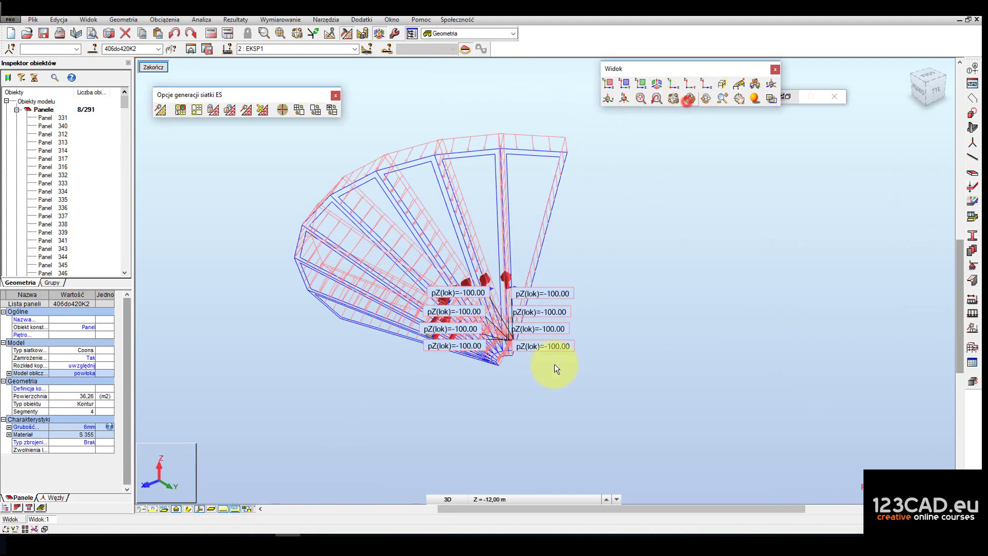
pyautogui.moveTo(538, 375); pyautogui.dragTo(447, 220)
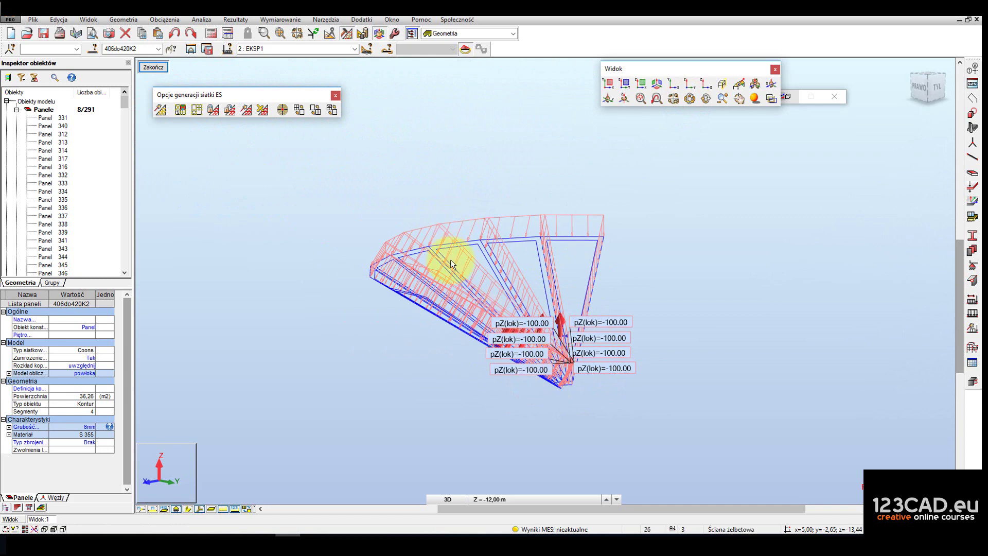
pyautogui.moveTo(522, 431); pyautogui.dragTo(547, 414)
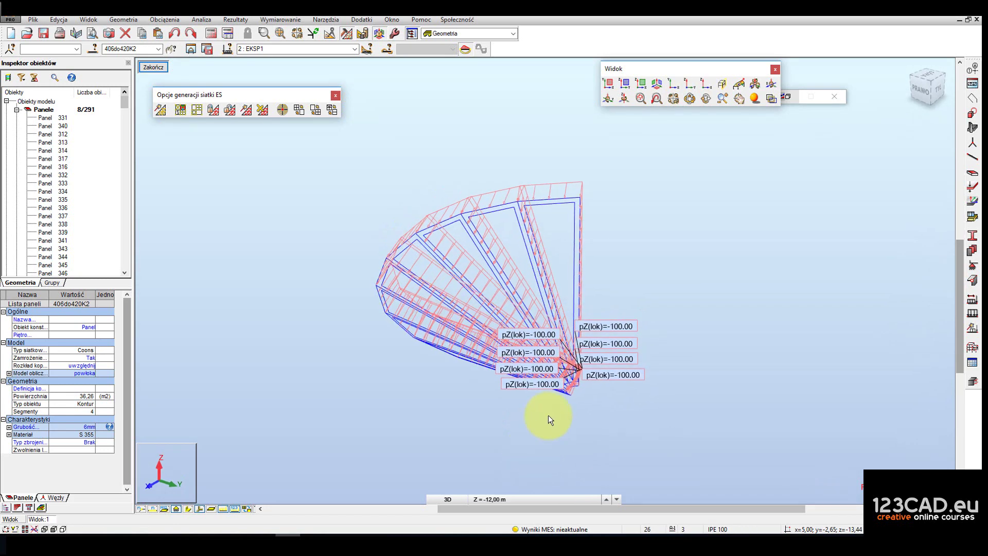
# - Leave the isolated hopper panel view to return to the full silo model, and clear the panel selection
pyautogui.click(152, 70)
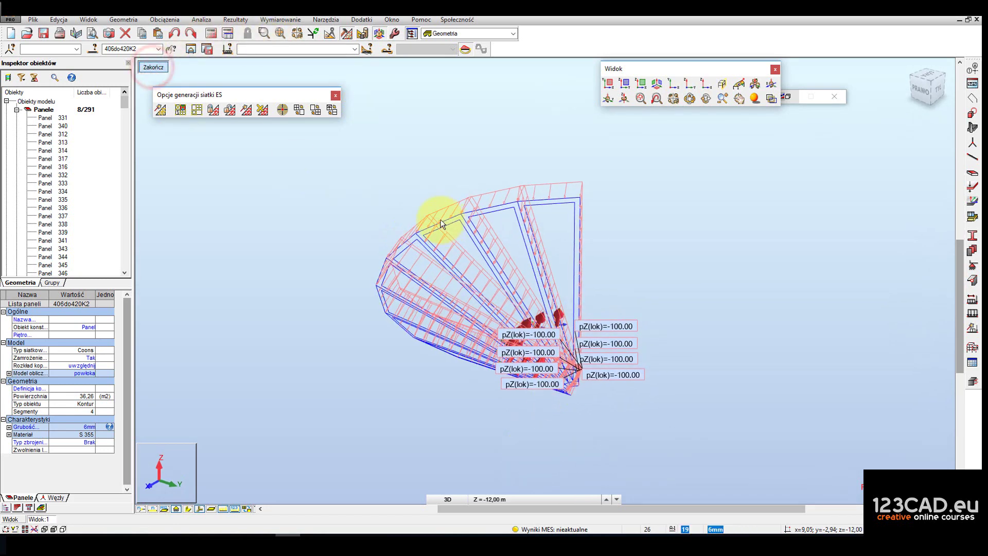
pyautogui.scroll(-2, 377, 236)
pyautogui.click(796, 219)
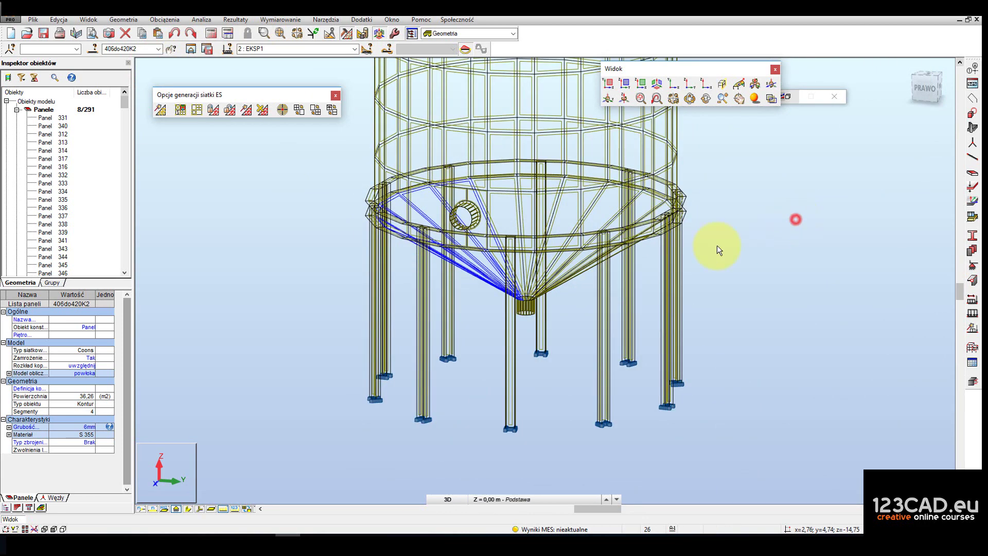
# - Examine the whole silo model from different angles, including the conical hopper, support columns, cylindrical rings and roof
pyautogui.scroll(1, 583, 185)
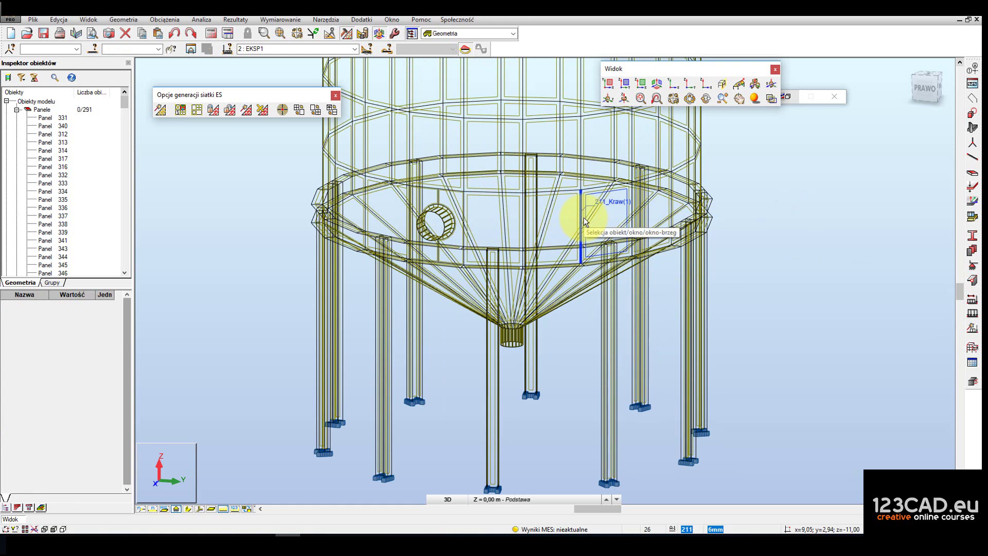
pyautogui.scroll(-5, 206, 176)
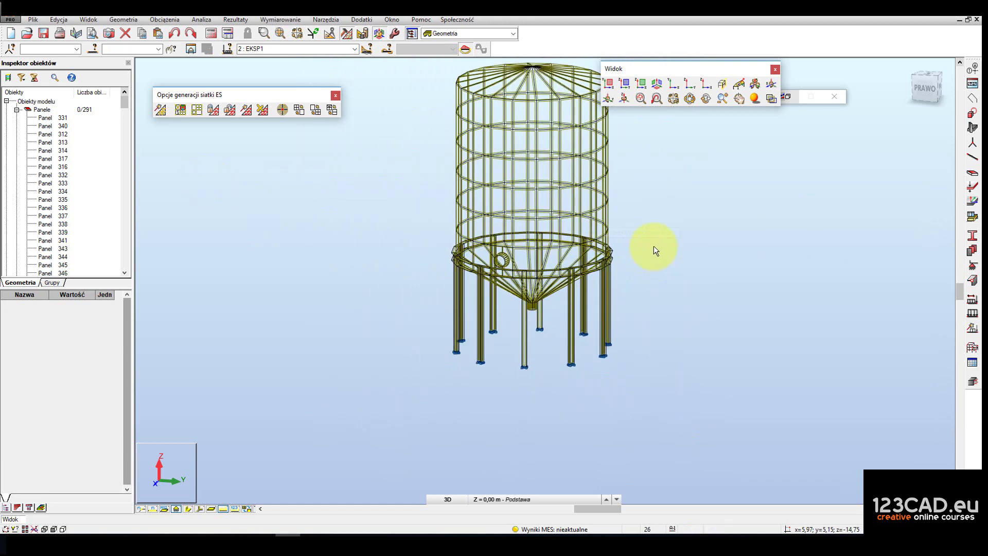
pyautogui.keyDown('shift'); pyautogui.moveTo(627, 325); pyautogui.dragTo(650, 276, button='middle'); pyautogui.keyUp('shift')
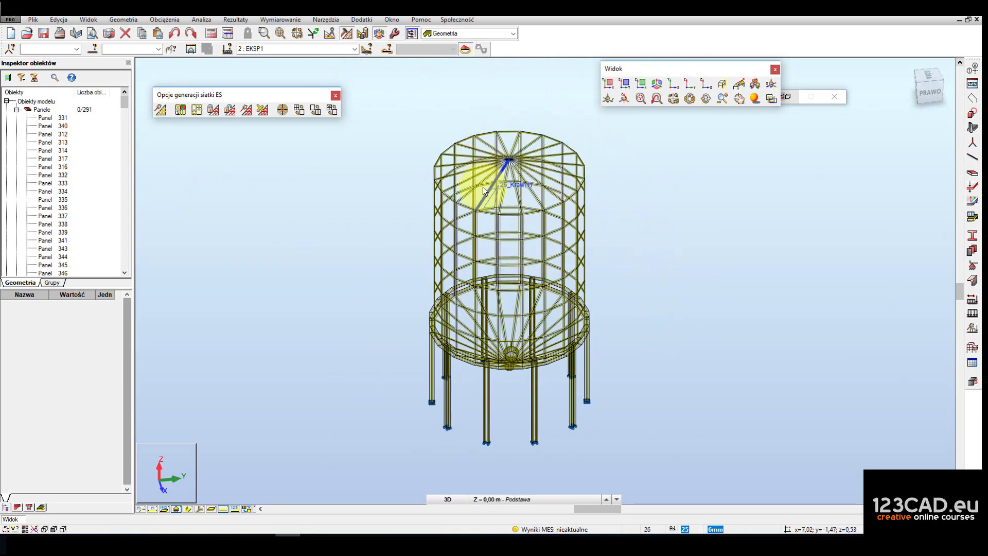
pyautogui.keyDown('shift'); pyautogui.moveTo(602, 422); pyautogui.dragTo(562, 366, button='middle'); pyautogui.keyUp('shift')
pyautogui.scroll(3, 562, 366)
pyautogui.scroll(3, 562, 363)
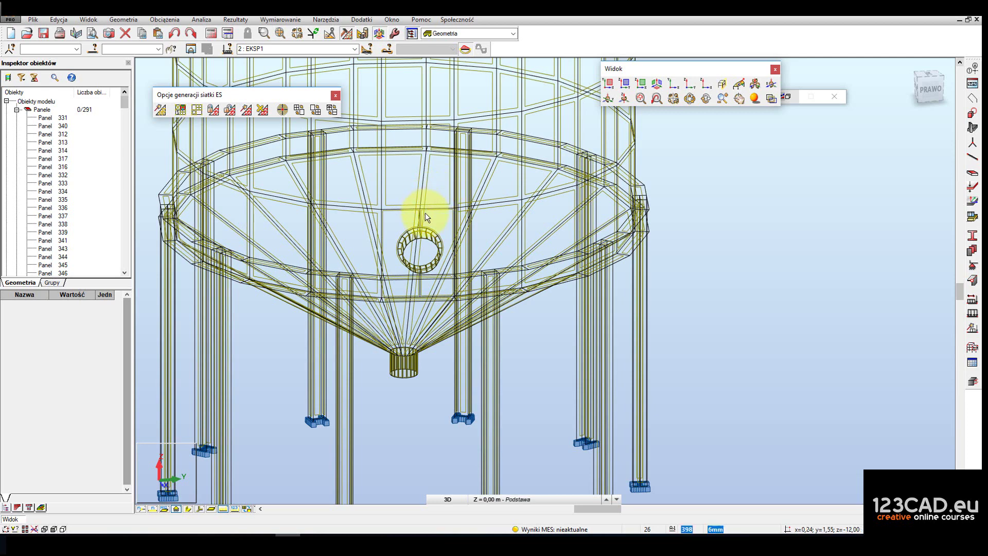
pyautogui.scroll(-4, 421, 226)
pyautogui.moveTo(420, 228); pyautogui.dragTo(446, 276, button='middle')
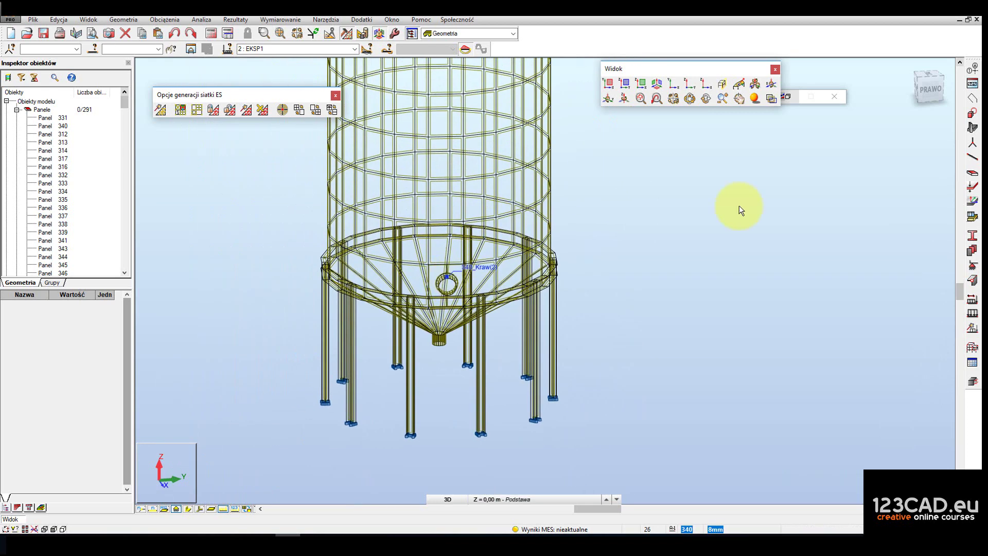
pyautogui.click(689, 98)
pyautogui.moveTo(576, 282); pyautogui.dragTo(551, 310)
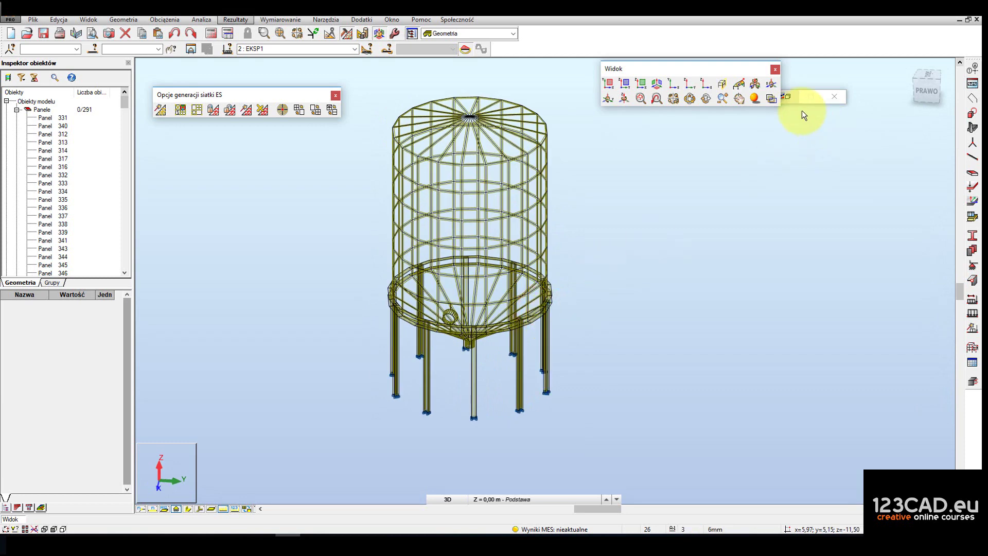
# - Restore the minimized Diagrams (Wykresy) window and close it to clear the model view
pyautogui.click(788, 97)
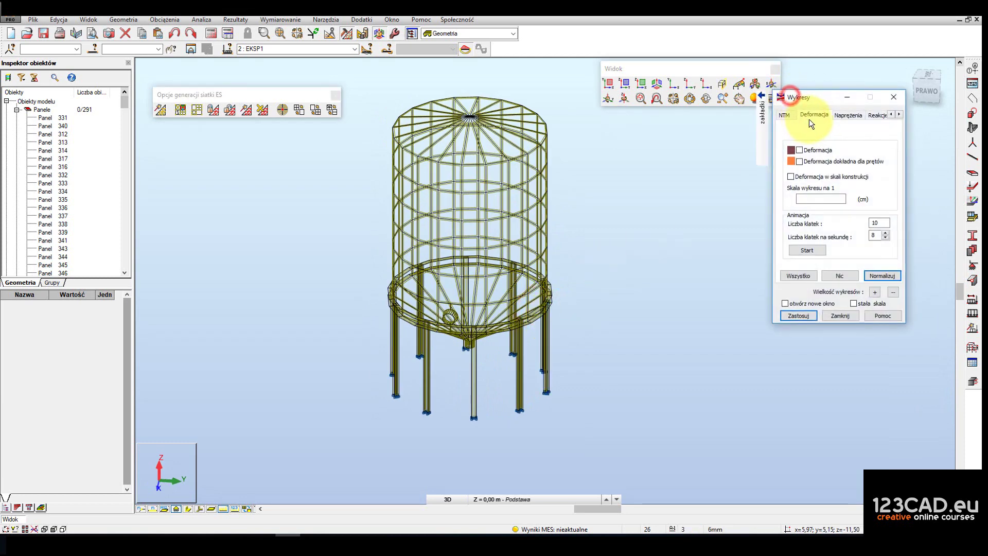
pyautogui.click(893, 96)
pyautogui.click(690, 98)
pyautogui.moveTo(535, 339); pyautogui.dragTo(530, 288)
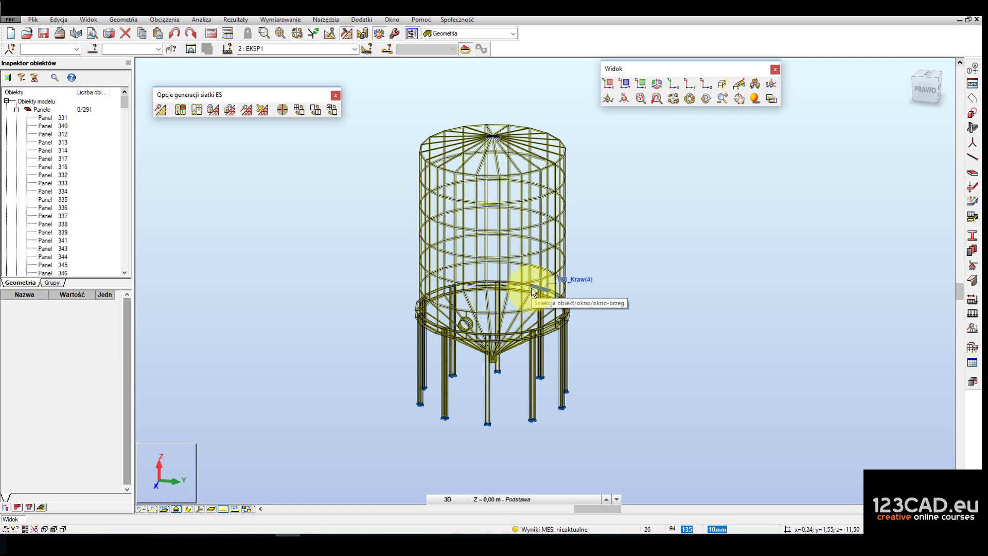
pyautogui.click(604, 239)
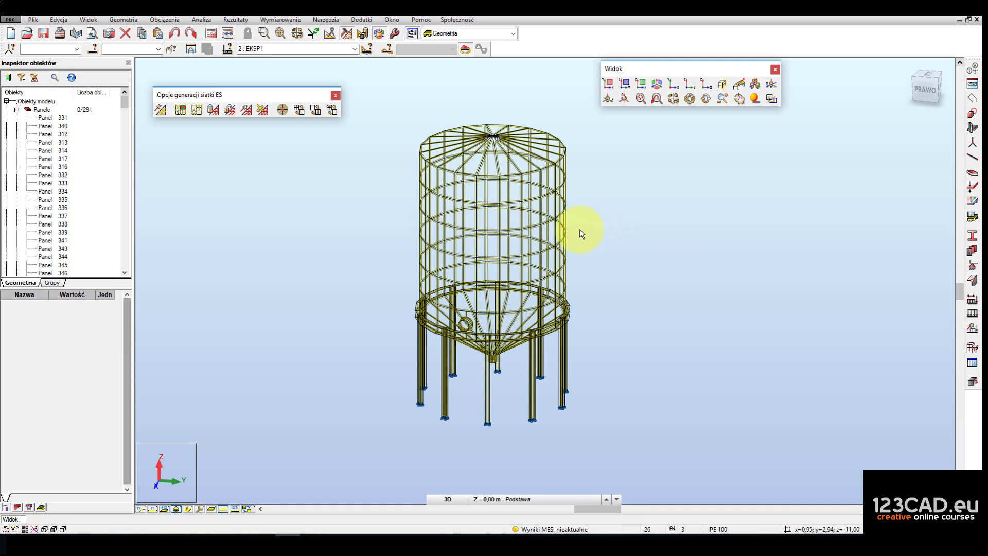
pyautogui.click(689, 98)
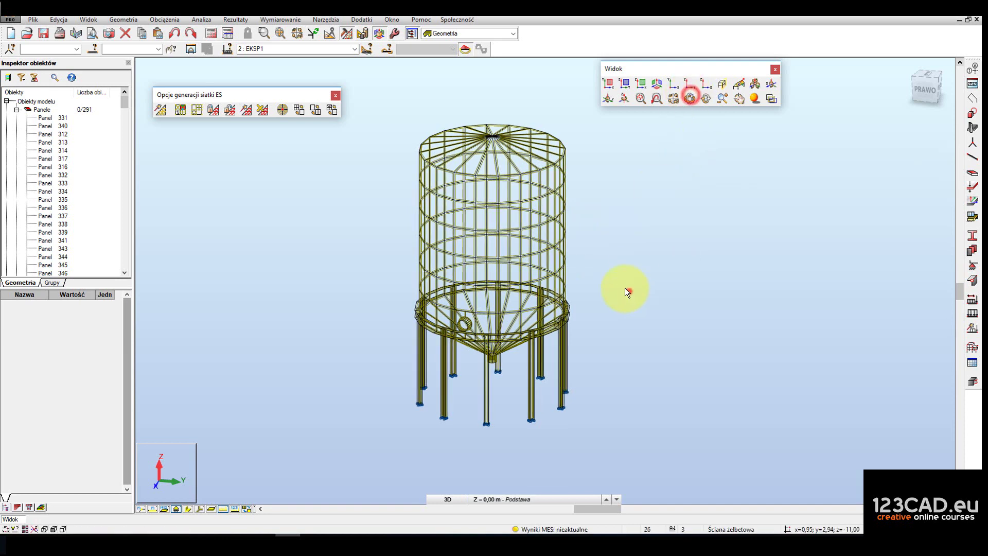
pyautogui.click(620, 291)
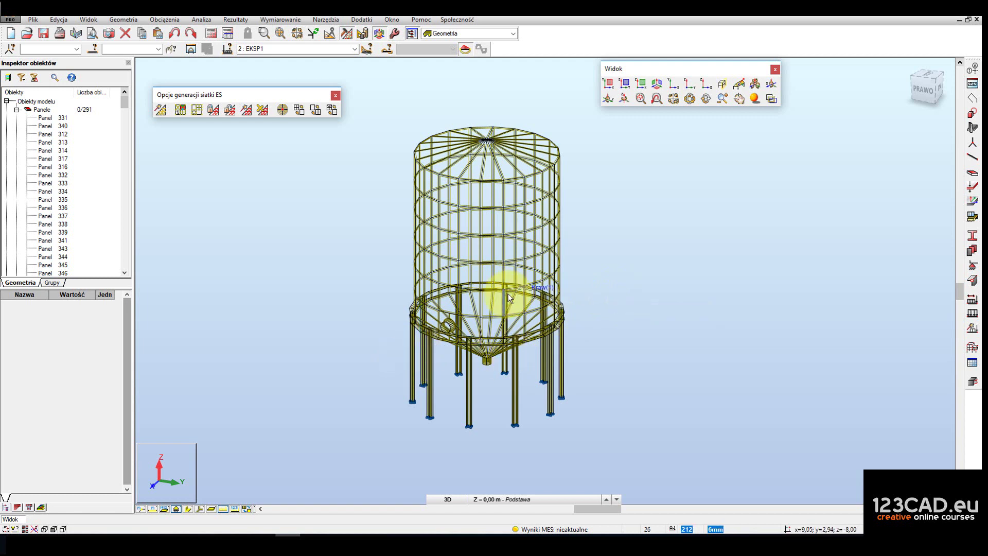
pyautogui.click(207, 33)
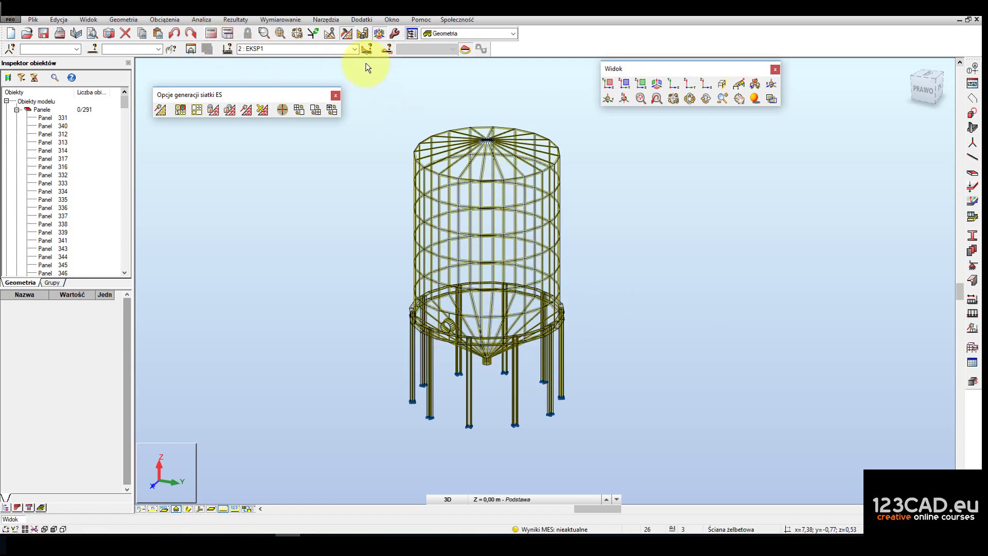
pyautogui.click(353, 49)
pyautogui.click(354, 50)
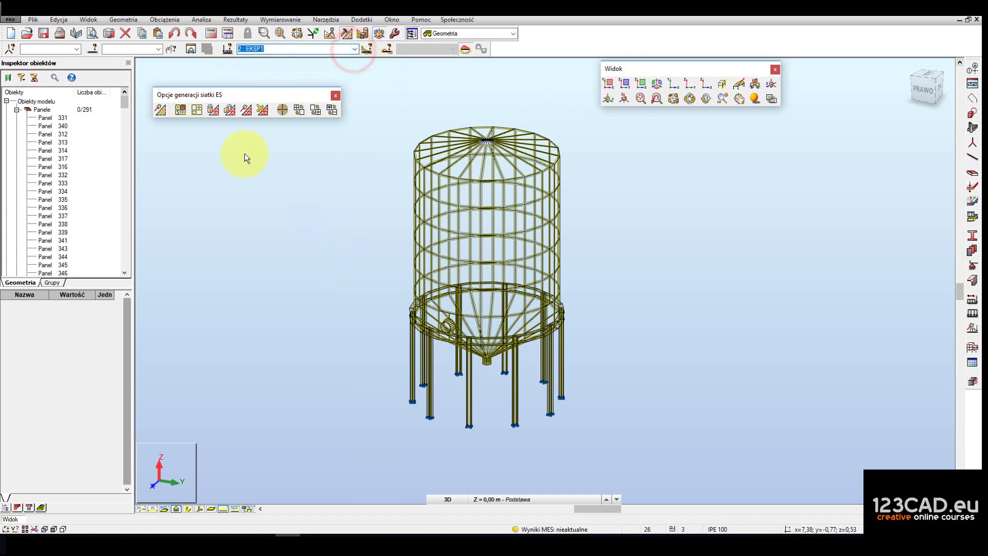
# - Save the project under the new name model_09.rtd in the SILOS_2018 folder
pyautogui.click(29, 19)
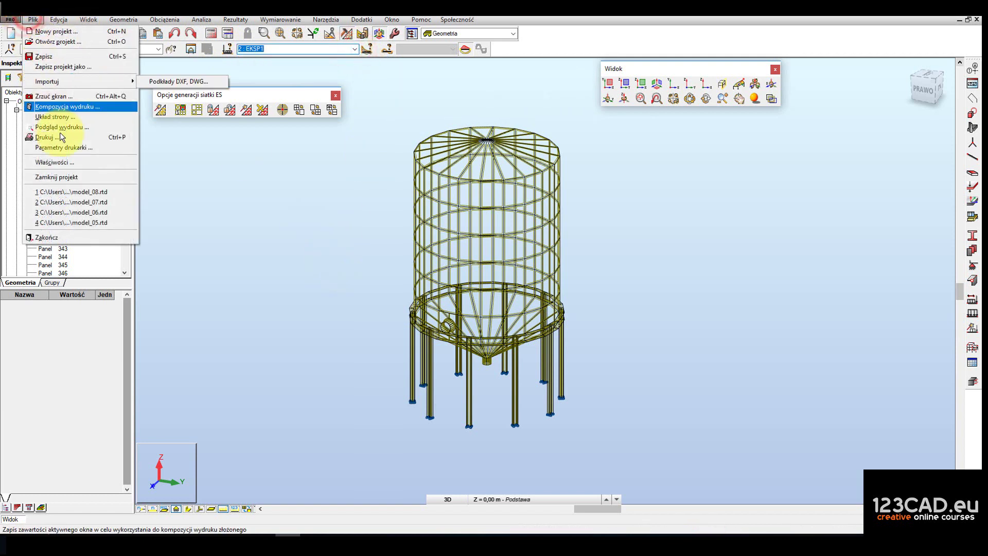
pyautogui.click(72, 81)
pyautogui.click(71, 67)
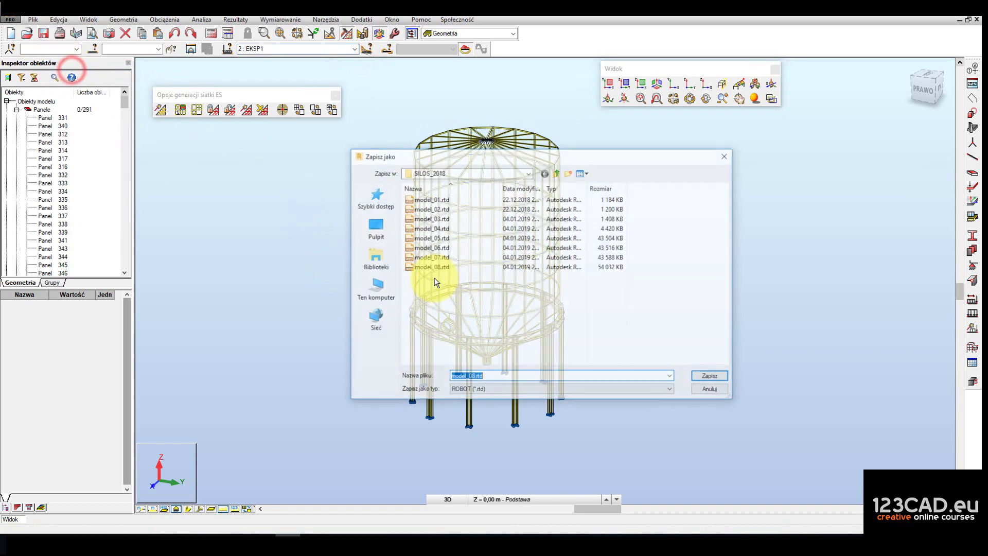
pyautogui.click(474, 377)
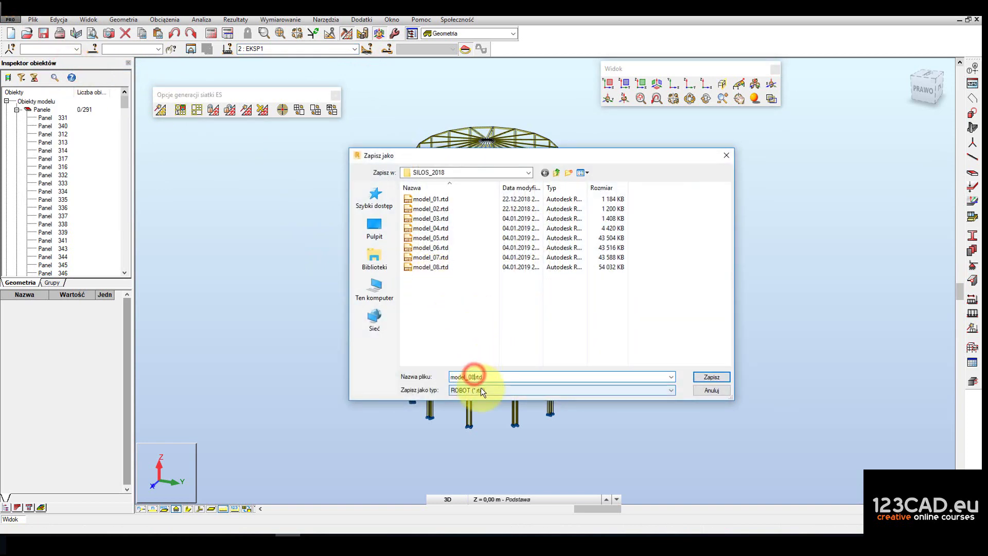
pyautogui.press('BackSpace')
pyautogui.write('9')
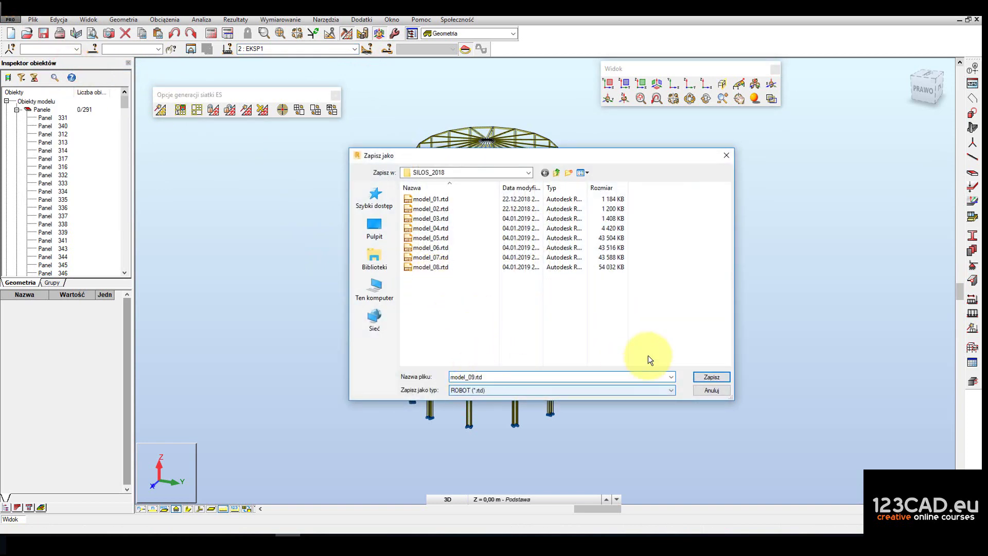
pyautogui.click(719, 377)
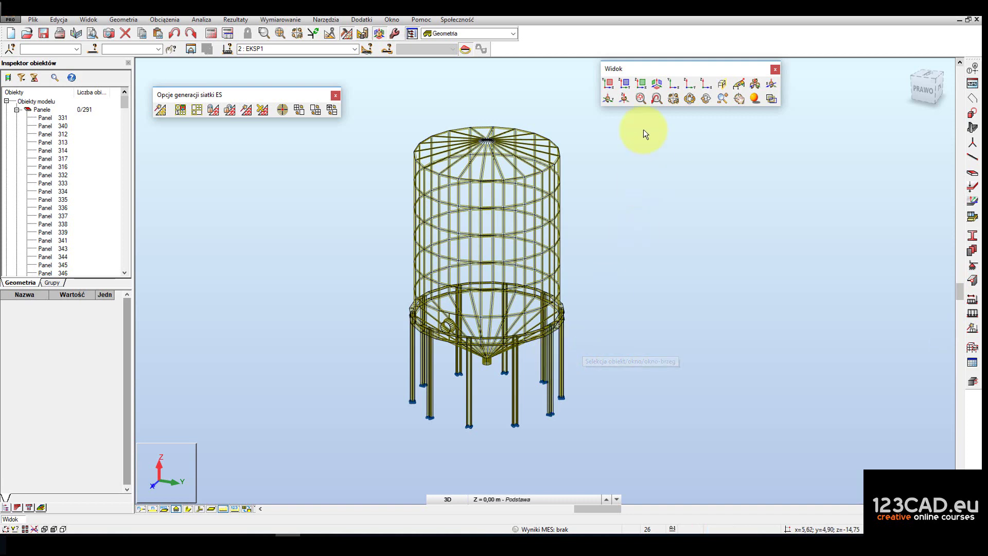
pyautogui.click(690, 98)
pyautogui.moveTo(560, 342)
pyautogui.mouseDown()
pyautogui.moveTo(543, 338)
pyautogui.moveTo(563, 359)
pyautogui.moveTo(572, 350)
pyautogui.mouseUp()
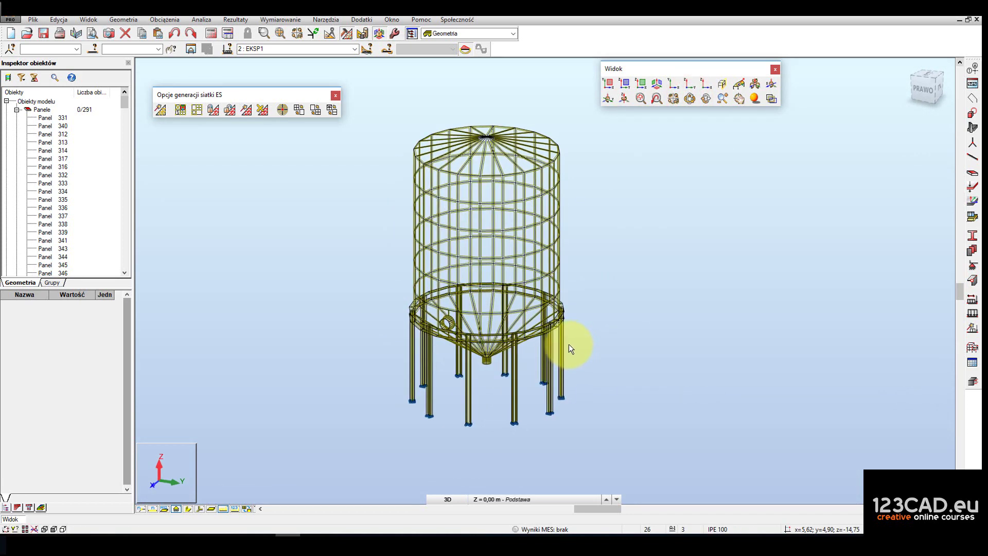
pyautogui.scroll(3, 502, 208)
pyautogui.scroll(-4, 503, 209)
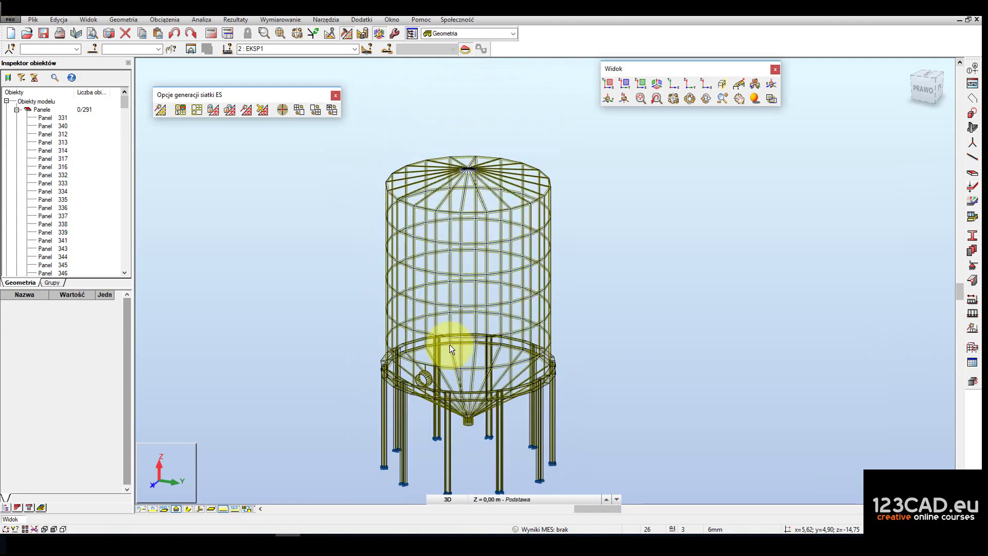
# - Turn on the filled panel display with thickness colours for the silo model
pyautogui.scroll(4, 407, 414)
pyautogui.moveTo(464, 368); pyautogui.dragTo(502, 375)
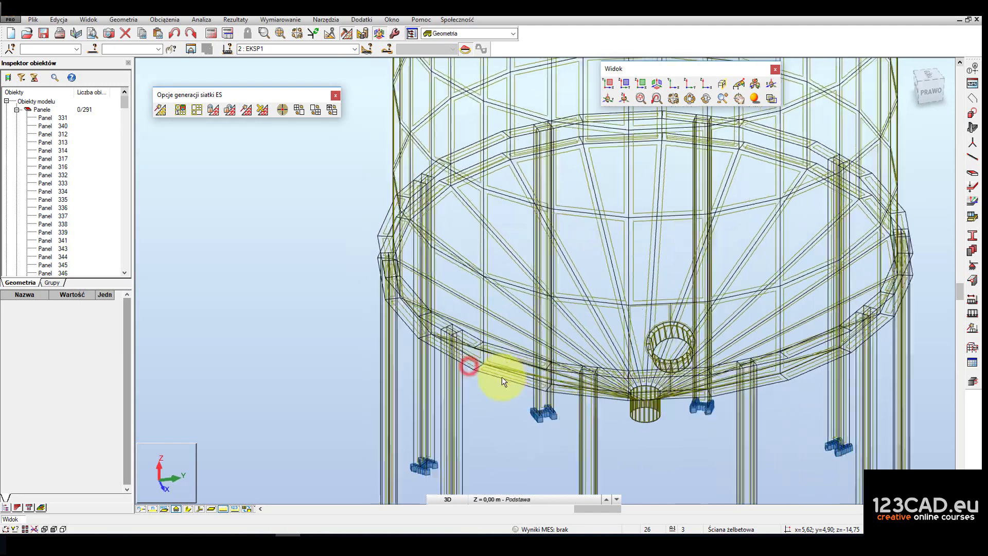
pyautogui.click(213, 509)
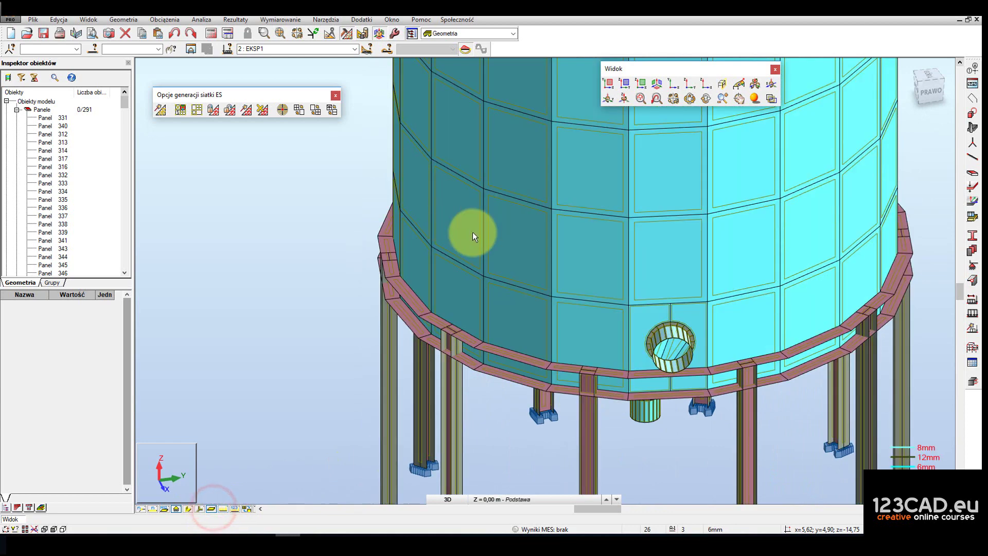
# - Examine the shaded lower part of the silo, including the conical hopper, ring beams, wall opening and support columns
pyautogui.scroll(-4, 527, 295)
pyautogui.scroll(2, 616, 337)
pyautogui.moveTo(616, 338); pyautogui.dragTo(575, 321)
pyautogui.moveTo(508, 290)
pyautogui.mouseDown()
pyautogui.moveTo(545, 310)
pyautogui.moveTo(524, 276)
pyautogui.moveTo(481, 304)
pyautogui.moveTo(510, 310)
pyautogui.moveTo(498, 254)
pyautogui.moveTo(529, 300)
pyautogui.moveTo(560, 314)
pyautogui.moveTo(546, 289)
pyautogui.moveTo(571, 302)
pyautogui.moveTo(554, 283)
pyautogui.moveTo(539, 283)
pyautogui.moveTo(587, 299)
pyautogui.moveTo(487, 311)
pyautogui.moveTo(484, 243)
pyautogui.moveTo(527, 271)
pyautogui.moveTo(547, 148)
pyautogui.moveTo(470, 154)
pyautogui.moveTo(516, 239)
pyautogui.moveTo(497, 301)
pyautogui.moveTo(488, 261)
pyautogui.mouseUp()
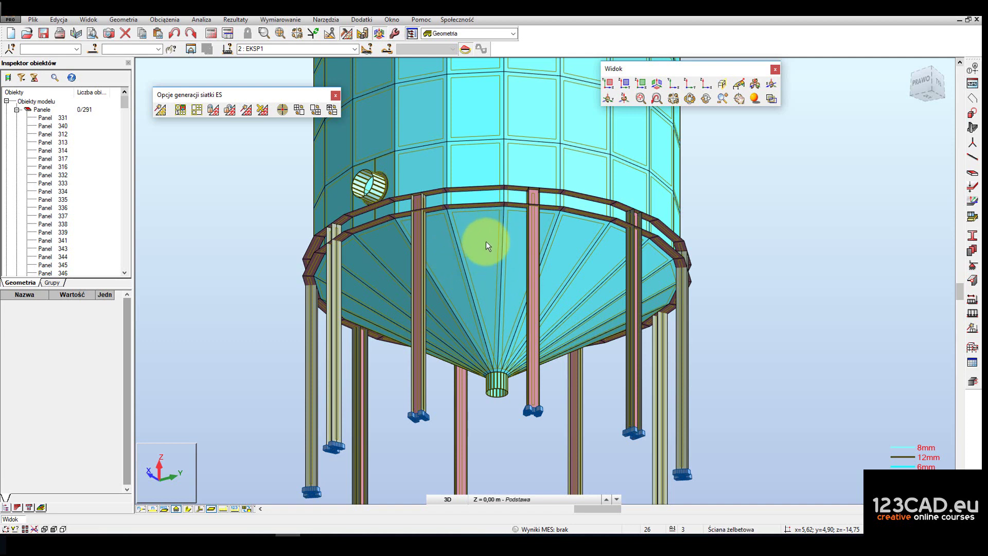
pyautogui.scroll(-3, 487, 240)
pyautogui.keyDown('shift'); pyautogui.moveTo(495, 246); pyautogui.dragTo(476, 276, button='middle'); pyautogui.keyUp('shift')
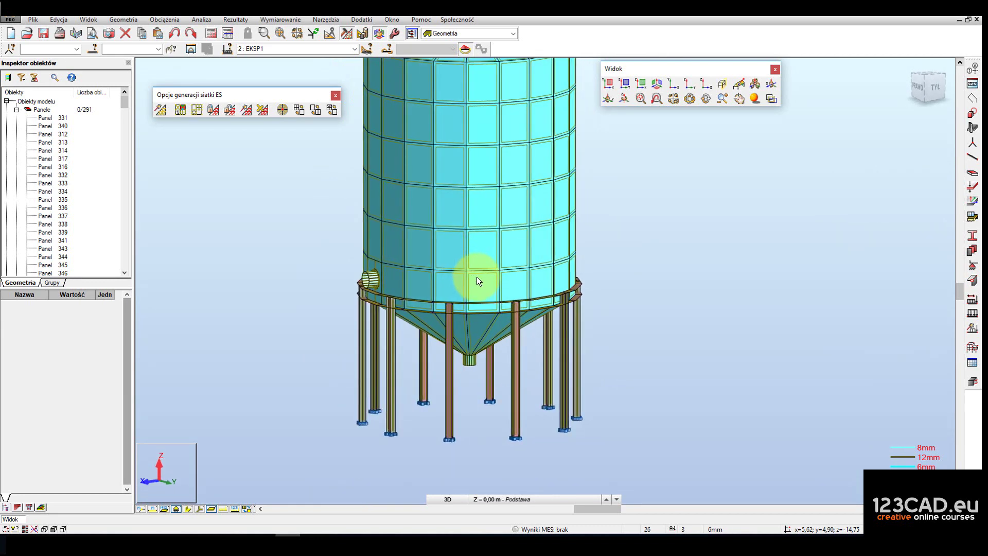
pyautogui.scroll(5, 436, 342)
pyautogui.keyDown('shift'); pyautogui.moveTo(435, 326); pyautogui.dragTo(415, 279, button='middle'); pyautogui.keyUp('shift')
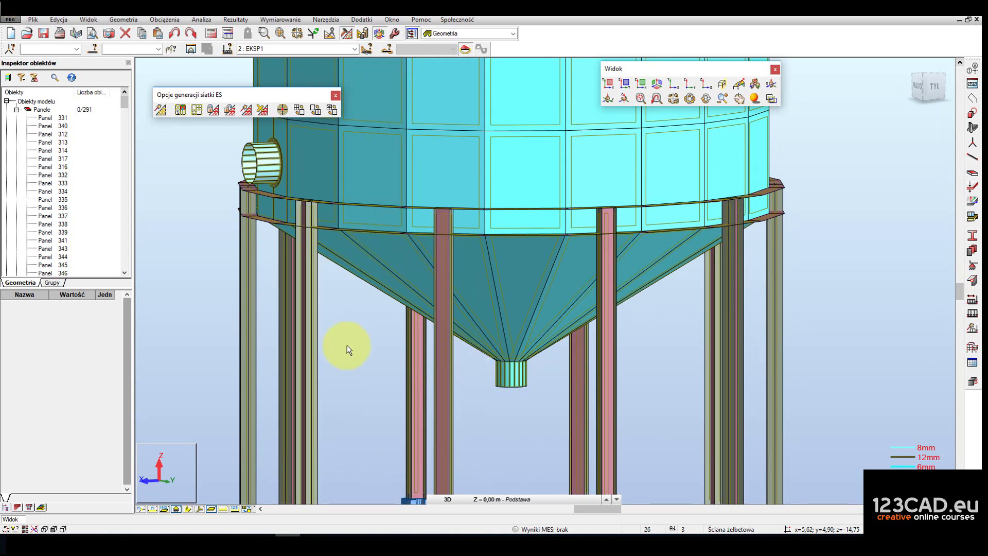
pyautogui.keyDown('shift'); pyautogui.moveTo(346, 345); pyautogui.dragTo(393, 292, button='middle'); pyautogui.keyUp('shift')
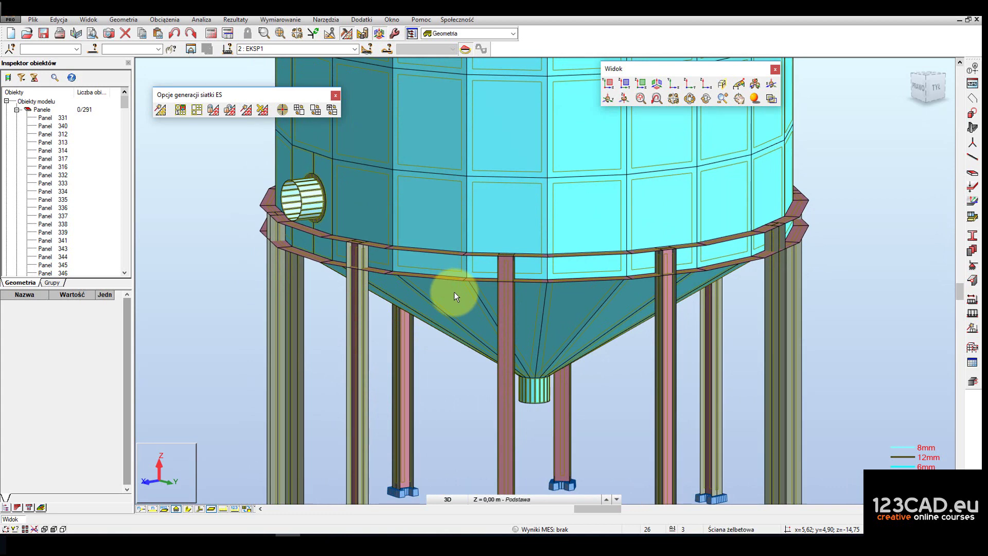
pyautogui.scroll(-2, 332, 195)
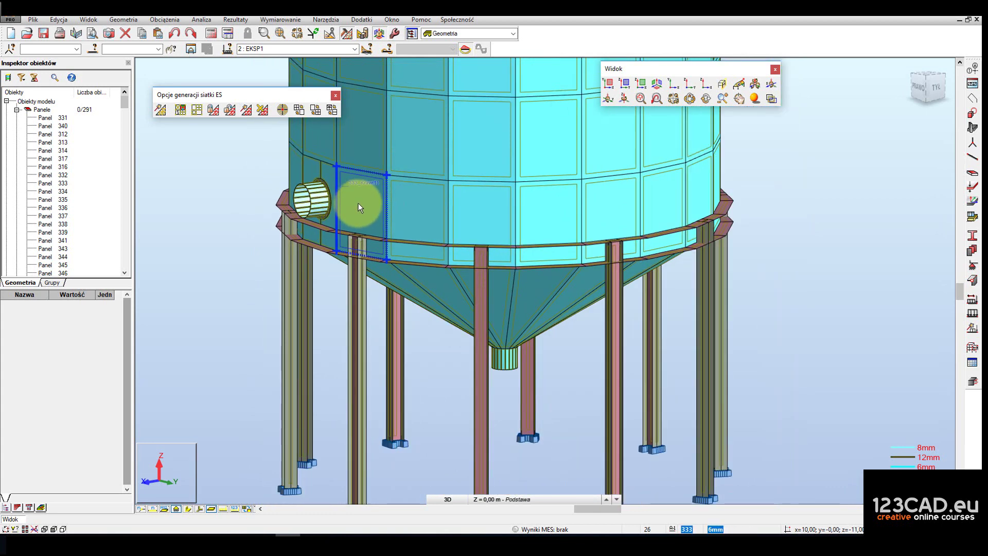
pyautogui.scroll(-1, 357, 203)
pyautogui.moveTo(496, 447); pyautogui.dragTo(525, 469, button='middle')
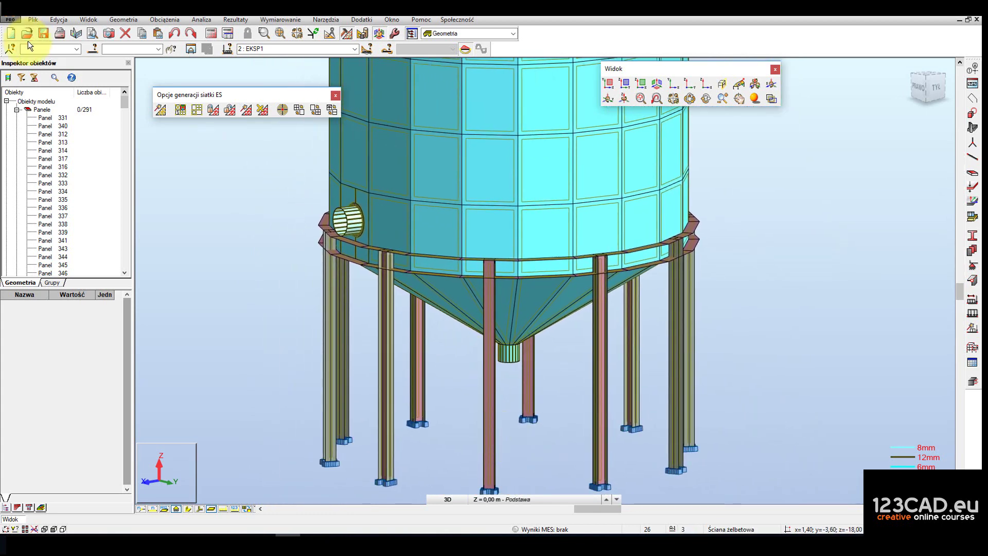
# - Save the current project
pyautogui.click(44, 33)
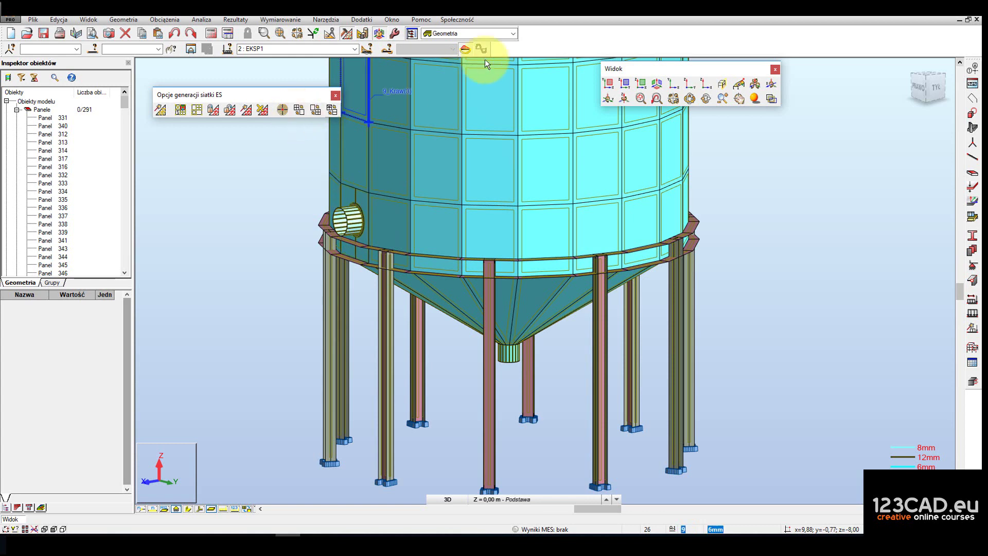
# - Examine the whole shaded silo from several angles, from the roof and cylindrical wall down to the hopper outlet and column supports
pyautogui.click(690, 98)
pyautogui.moveTo(478, 291)
pyautogui.mouseDown()
pyautogui.moveTo(502, 300)
pyautogui.moveTo(486, 286)
pyautogui.mouseUp()
pyautogui.rightClick(234, 187)
pyautogui.click(266, 173)
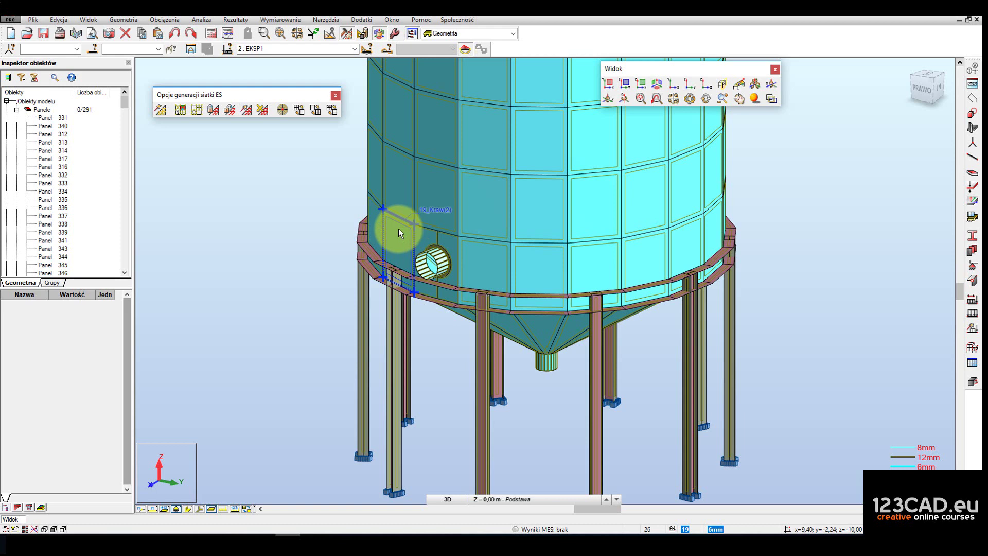
pyautogui.scroll(-2, 391, 218)
pyautogui.scroll(-2, 465, 307)
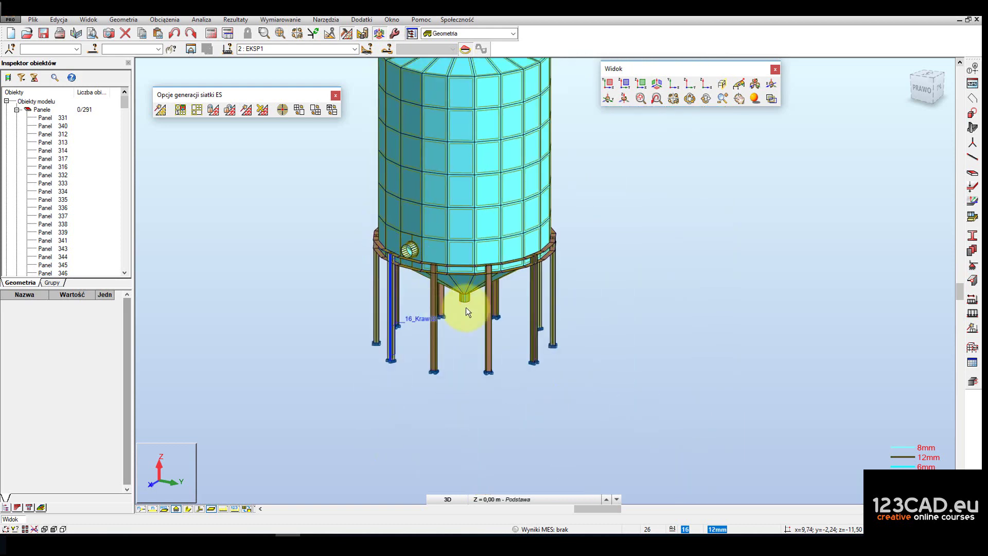
pyautogui.moveTo(497, 281); pyautogui.dragTo(515, 329, button='middle')
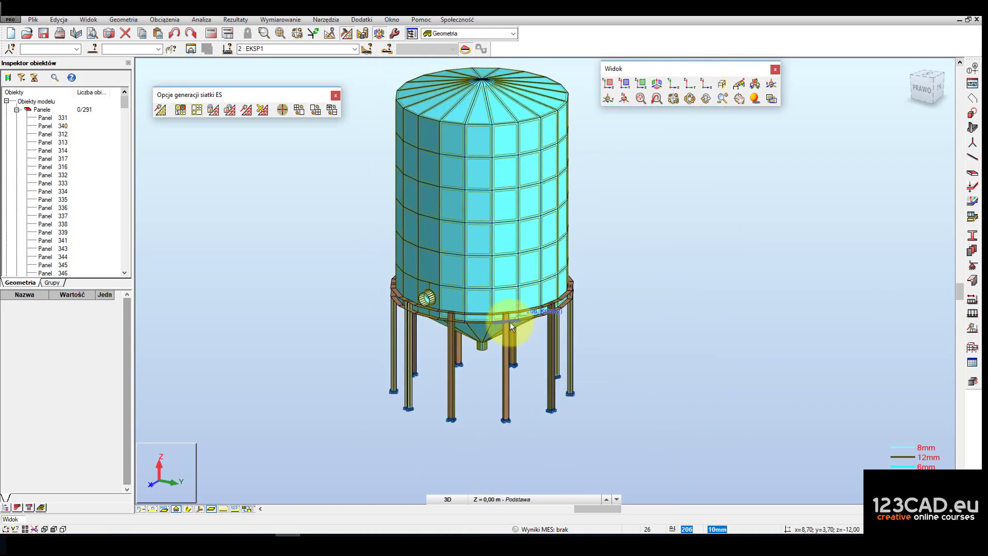
pyautogui.scroll(1, 453, 310)
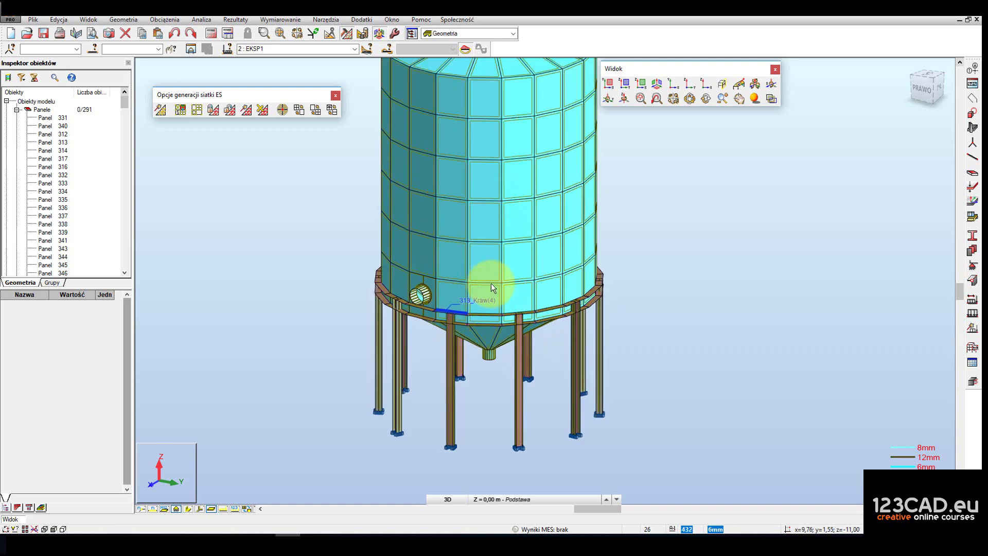
pyautogui.moveTo(495, 281); pyautogui.dragTo(477, 307, button='middle')
pyautogui.moveTo(485, 249); pyautogui.dragTo(495, 270, button='middle')
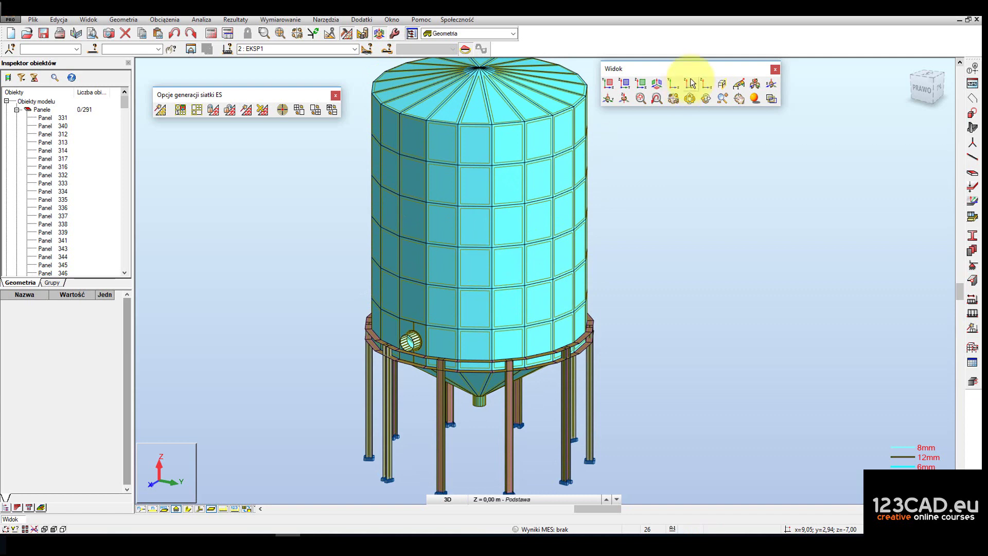
pyautogui.click(689, 98)
pyautogui.moveTo(570, 330)
pyautogui.mouseDown()
pyautogui.moveTo(561, 313)
pyautogui.moveTo(575, 326)
pyautogui.moveTo(592, 278)
pyautogui.moveTo(581, 310)
pyautogui.mouseUp()
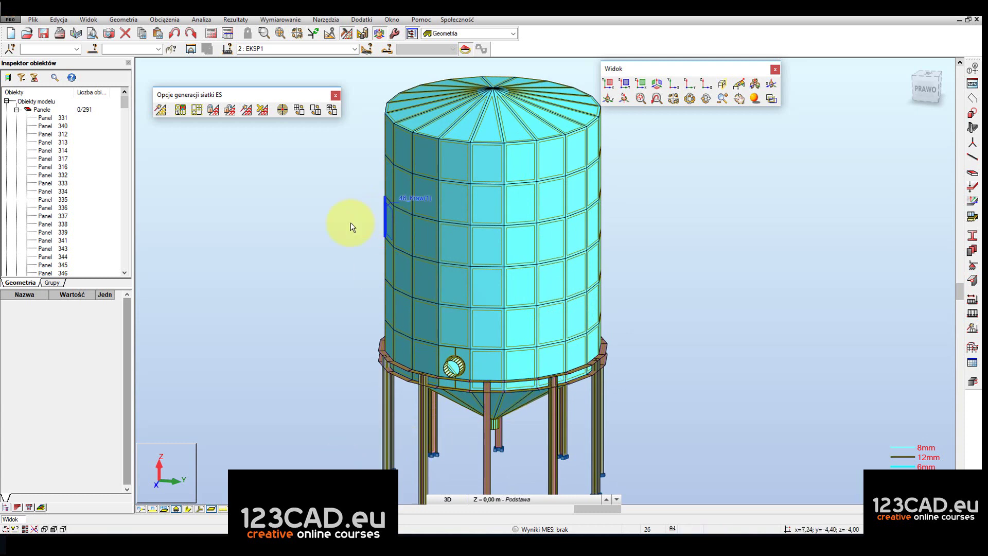
pyautogui.click(689, 98)
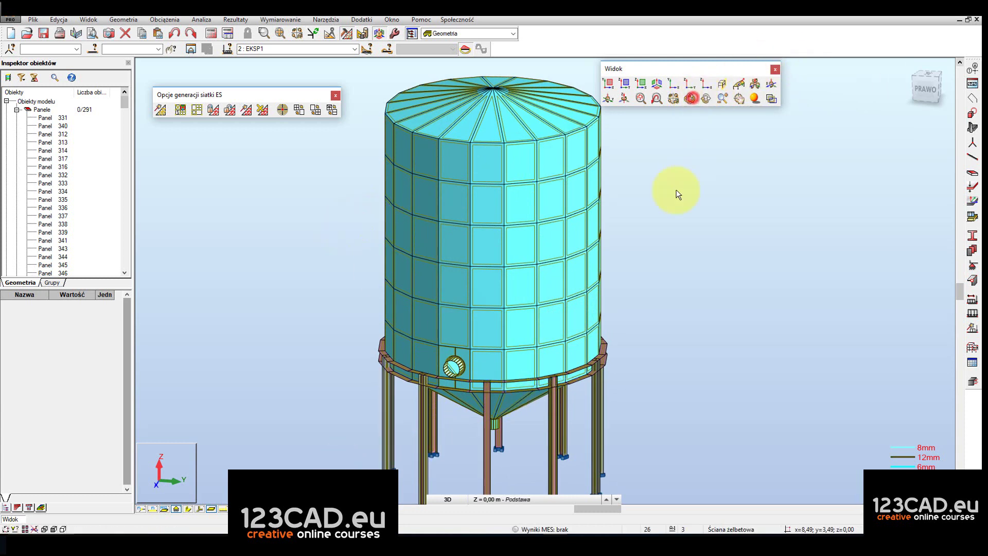
pyautogui.moveTo(675, 190); pyautogui.dragTo(624, 239)
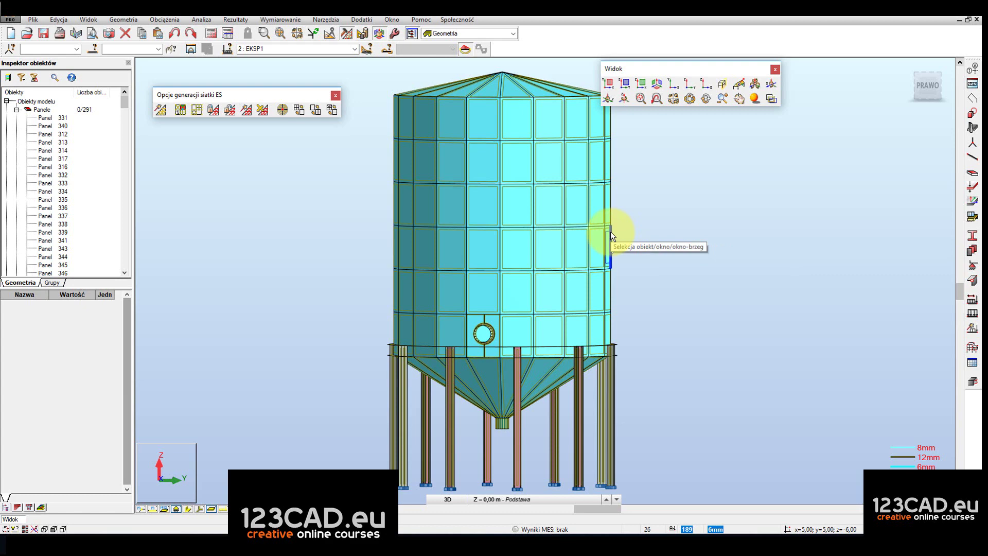
pyautogui.click(690, 98)
pyautogui.moveTo(655, 257); pyautogui.dragTo(593, 242)
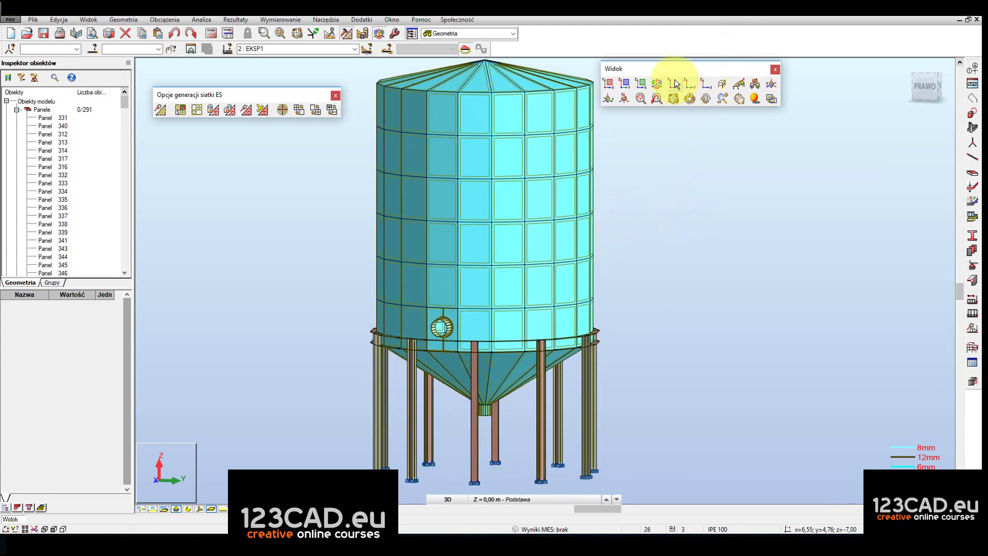
pyautogui.moveTo(666, 70); pyautogui.dragTo(698, 79)
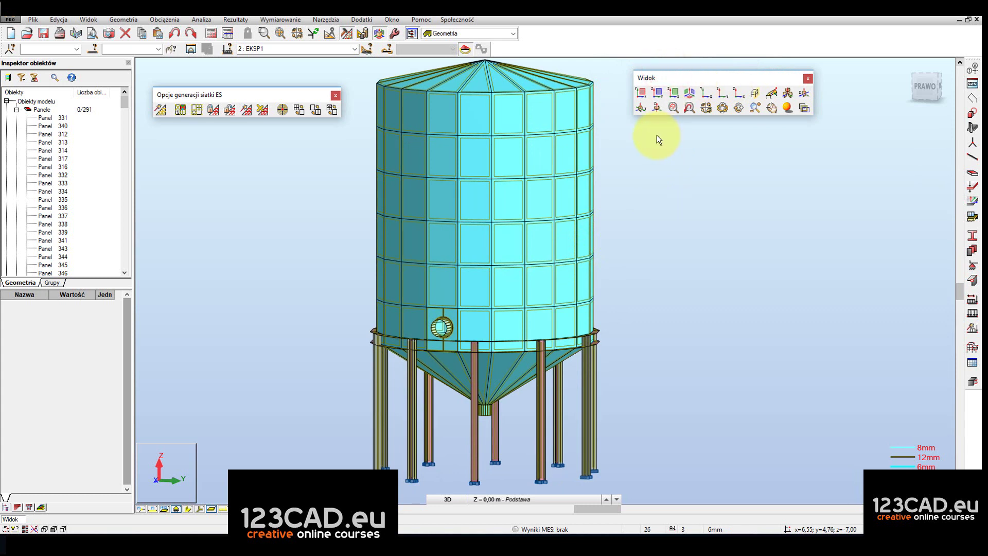